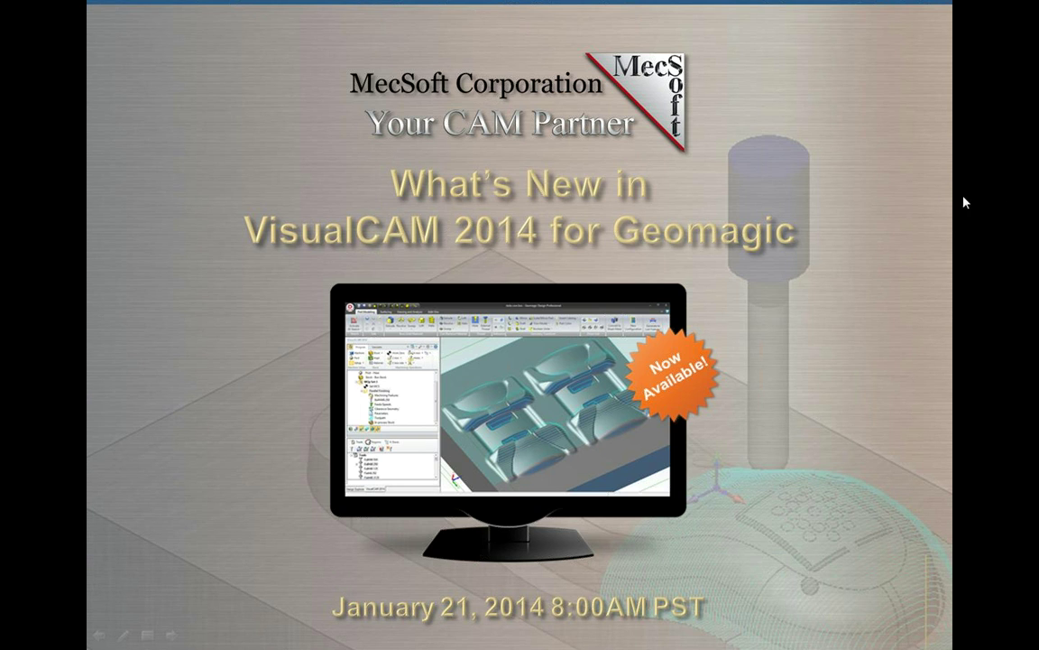
Step: Advance the slideshow through 'What is VisualCAM 2014 for Geomagic?' to the 'Today's Webinar' slide
left_click(912, 188)
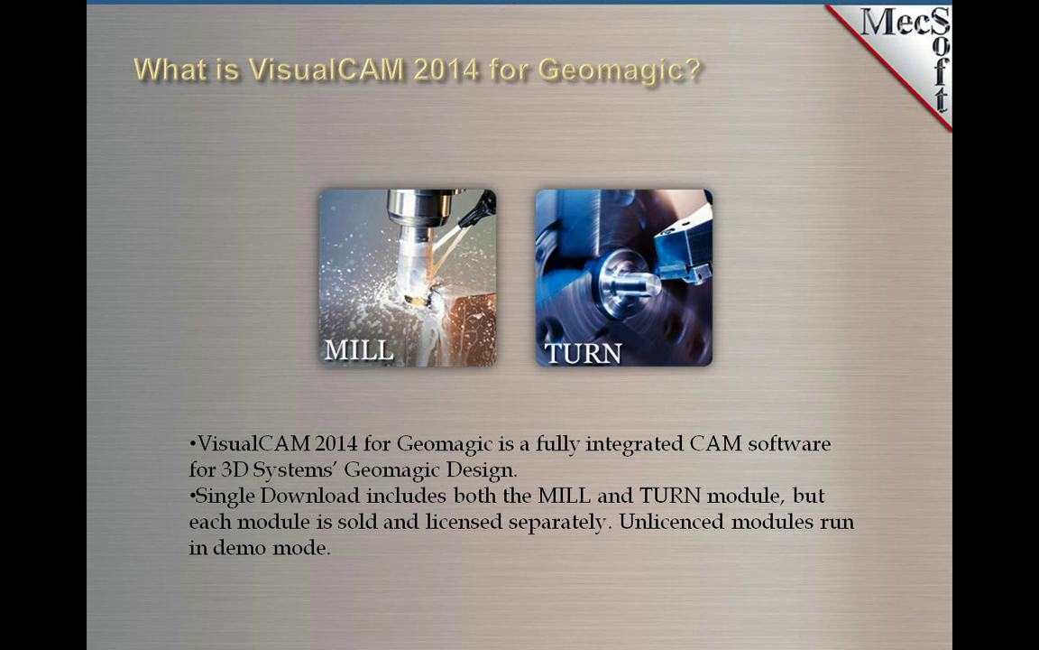
key("Right")
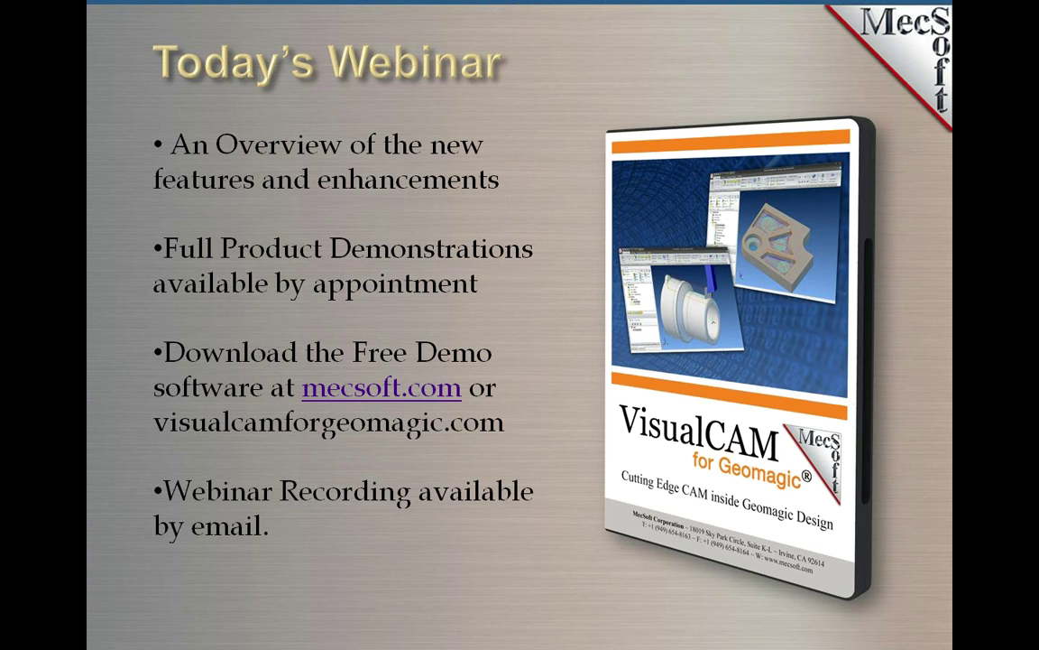
Step: Advance to the slide presenting the MILL and TURN presenters with the Q & A note
key("Right")
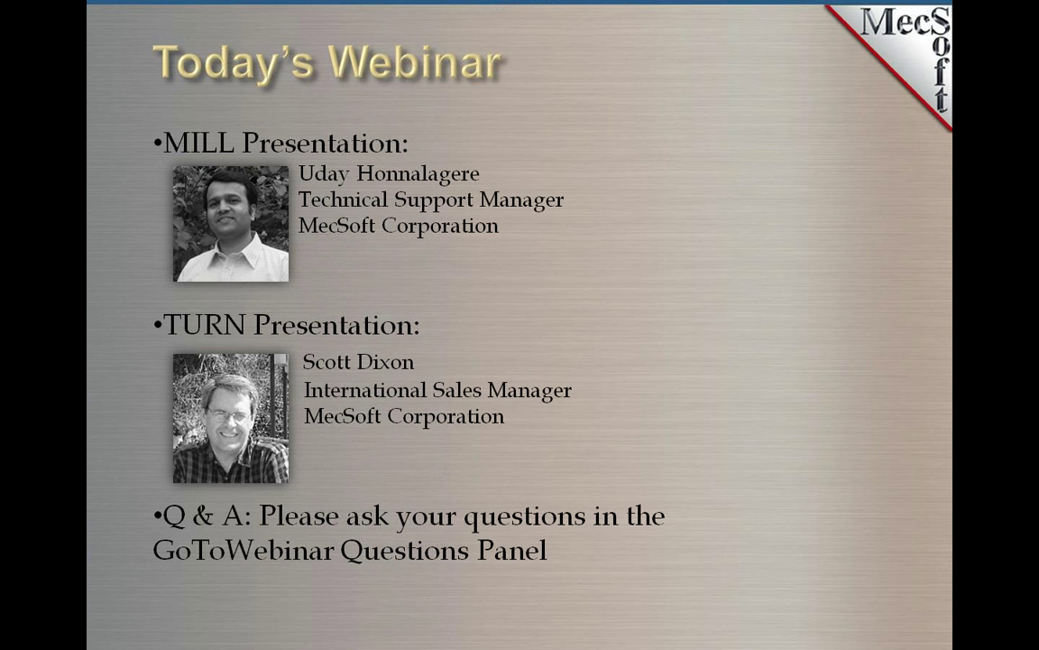
Step: Show the 'Let's Begin' slide, then bring up Firefox's VisualCAM for Geomagic product page
key("Right")
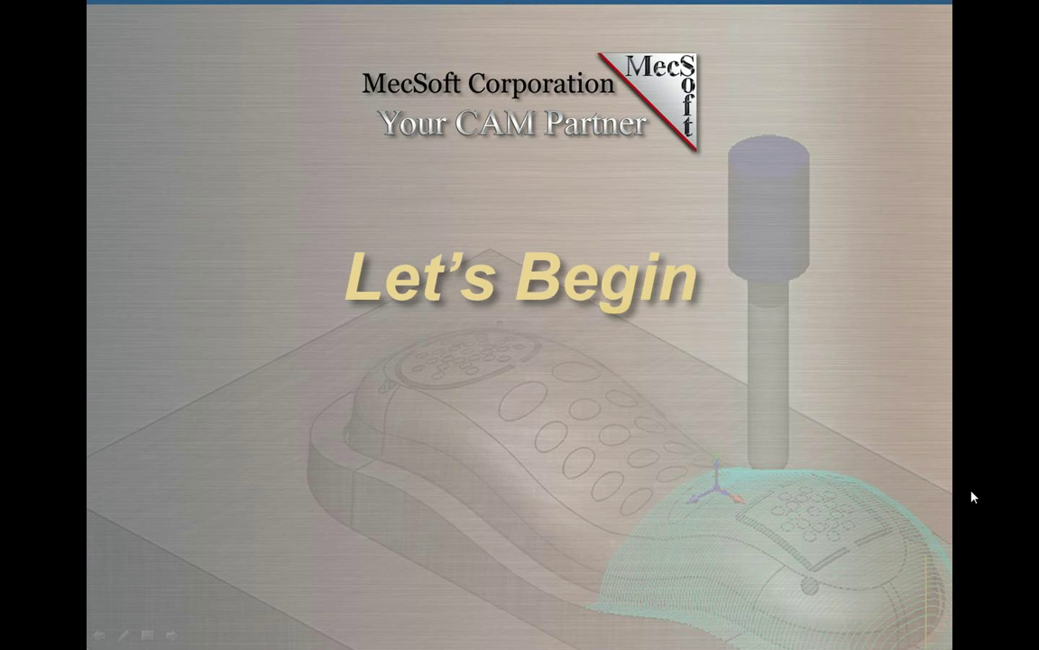
key("alt+Tab")
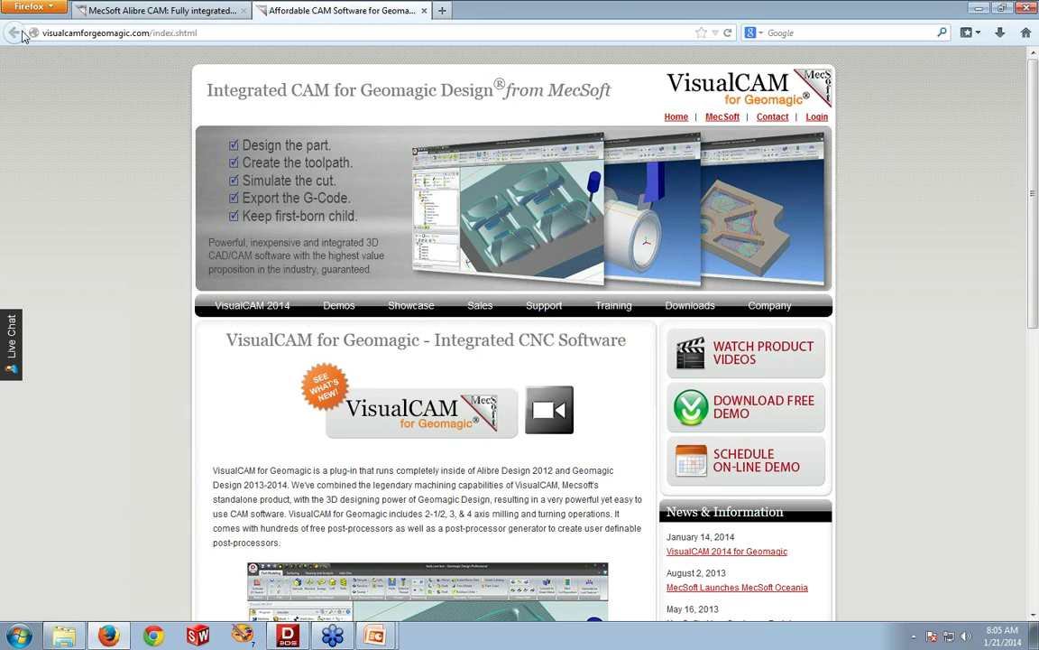
left_click(175, 12)
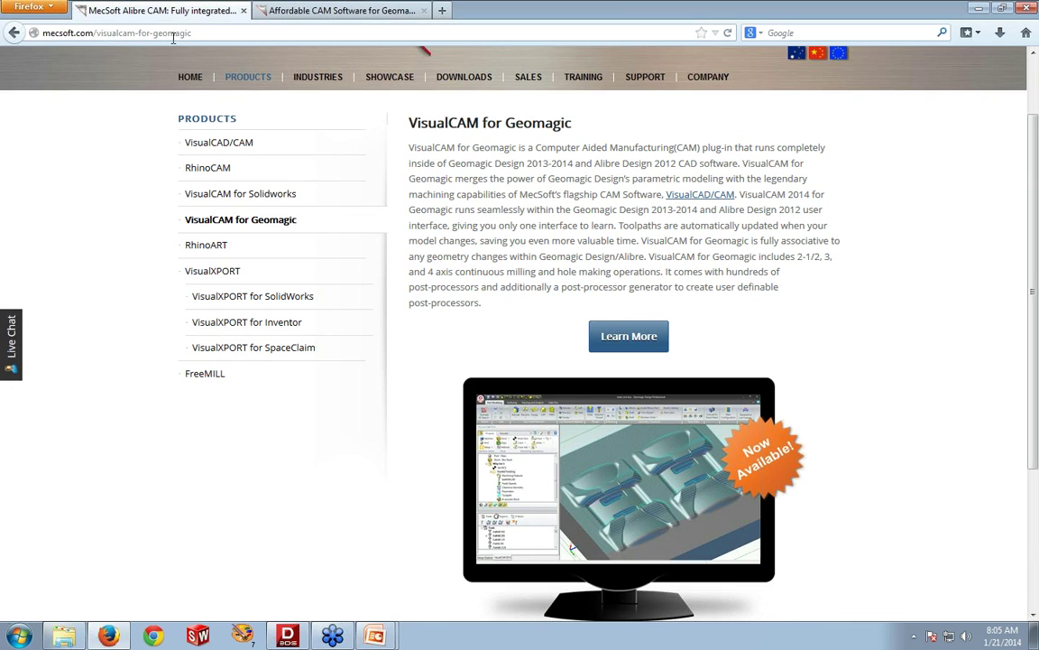
mouse_move(253, 87)
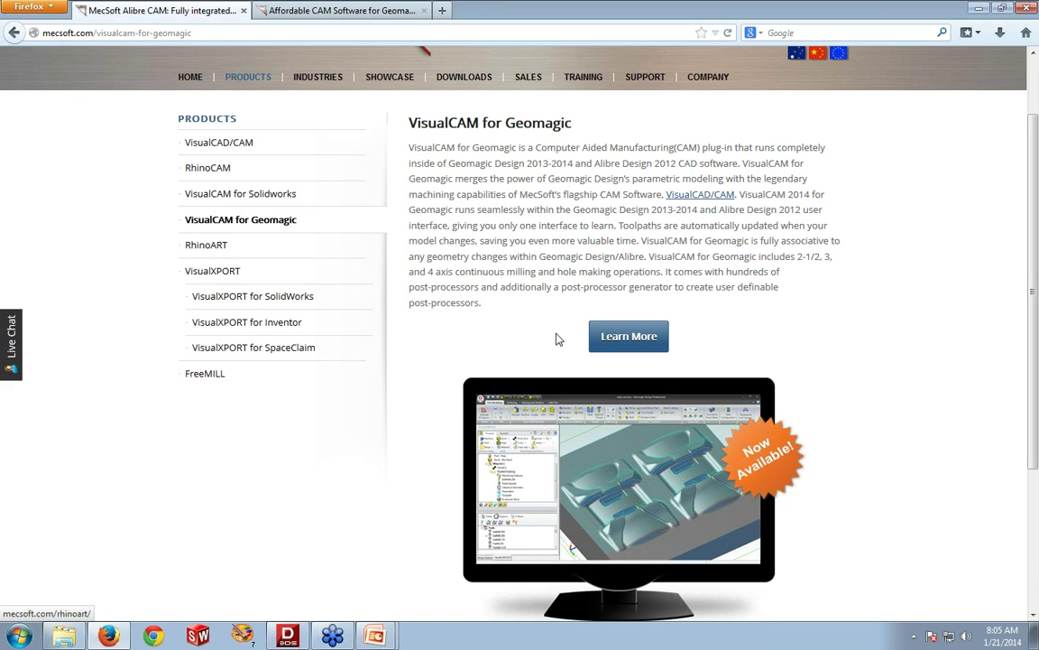
left_click(629, 347)
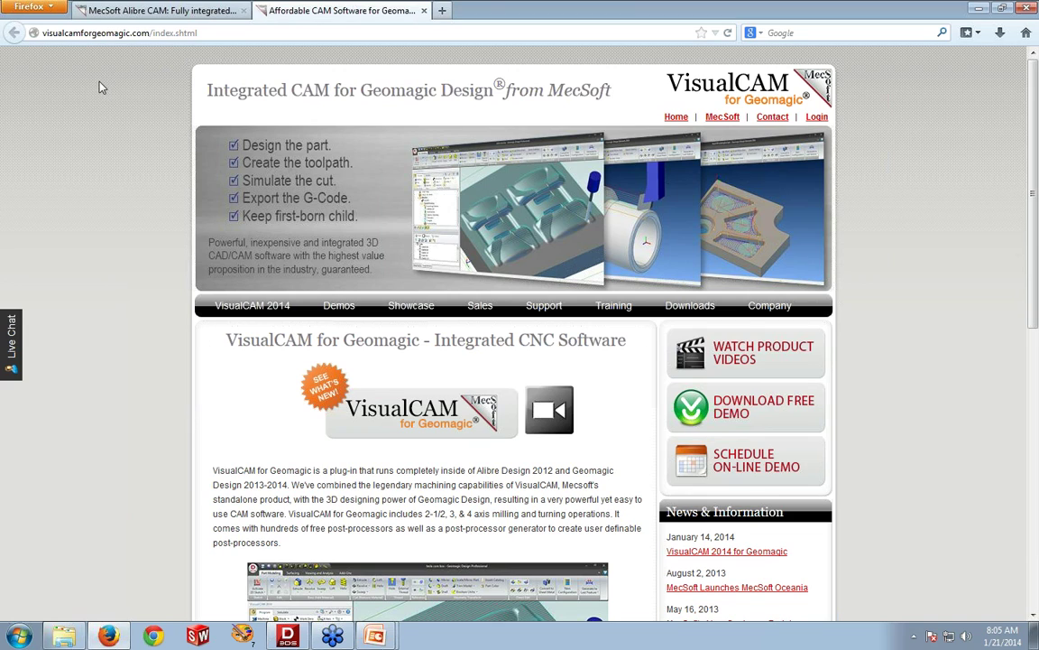
Step: Open the What's New in VisualCAM 2014 PDF and scroll to page 2's multi-threading benchmark
left_click(418, 428)
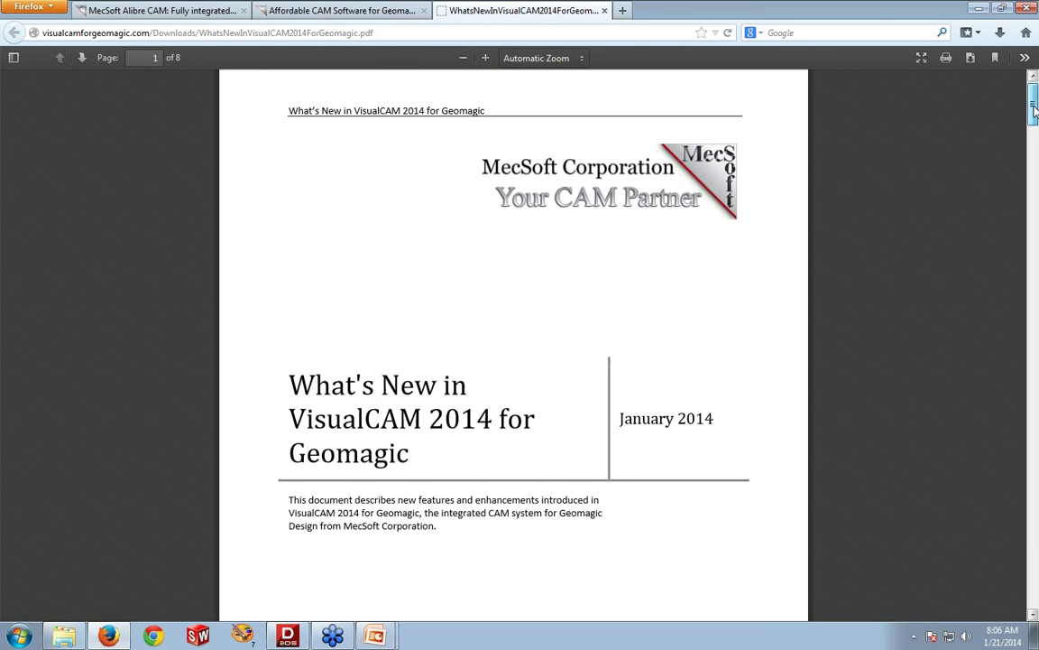
scroll(1035, 108, "down", 1)
scroll(1035, 108, "down", 1)
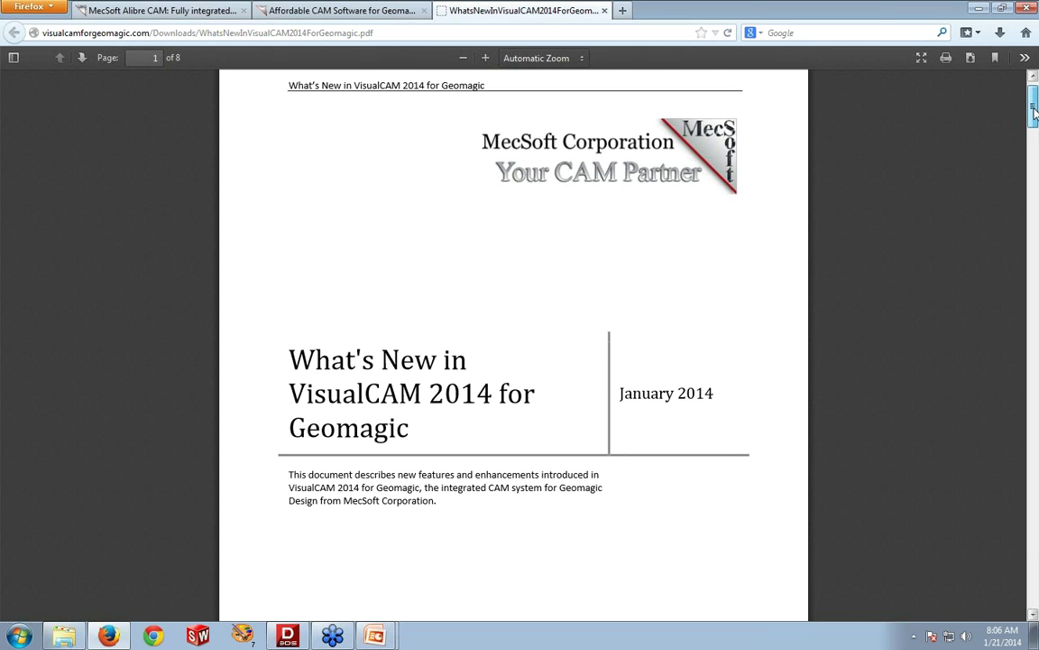
scroll(1035, 108, "down", 1)
scroll(1035, 110, "down", 4)
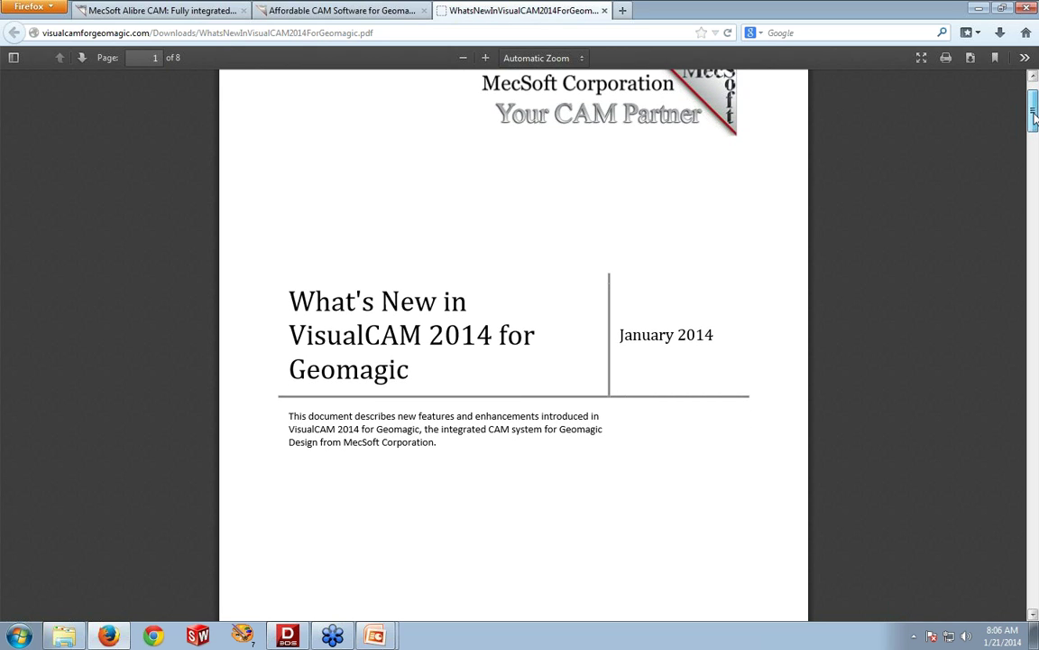
scroll(1035, 115, "down", 4)
left_click_drag(1035, 124, 1035, 128)
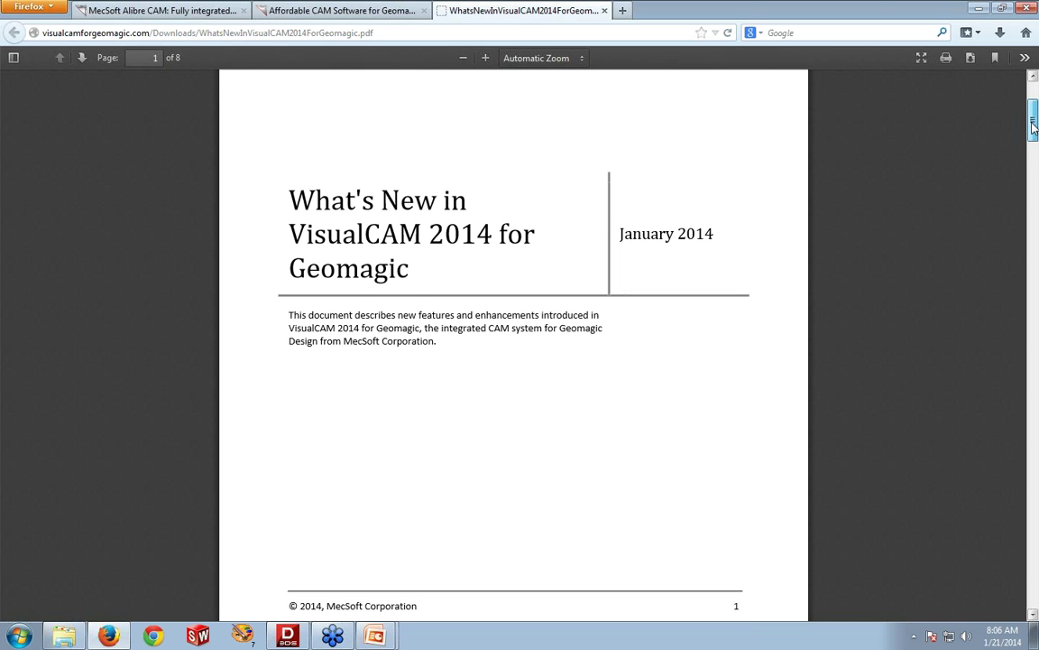
scroll(1035, 127, "down", 1)
scroll(1035, 128, "down", 2)
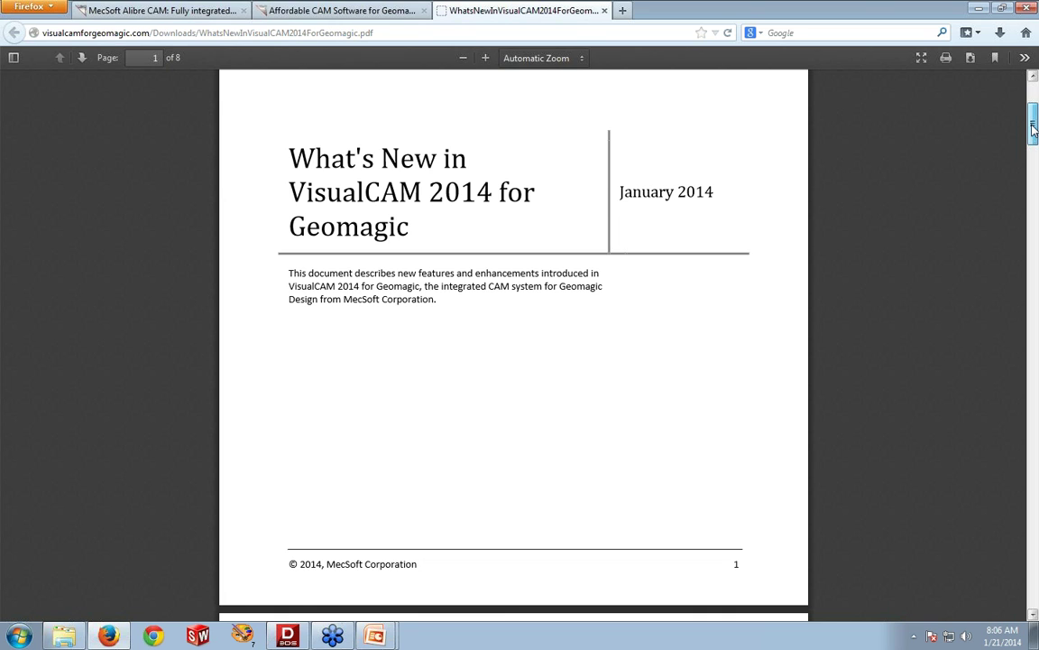
Step: Scroll past the Task Manager screenshots to page 3's 2-Axis Enhancements section
left_click_drag(1035, 128, 1031, 168)
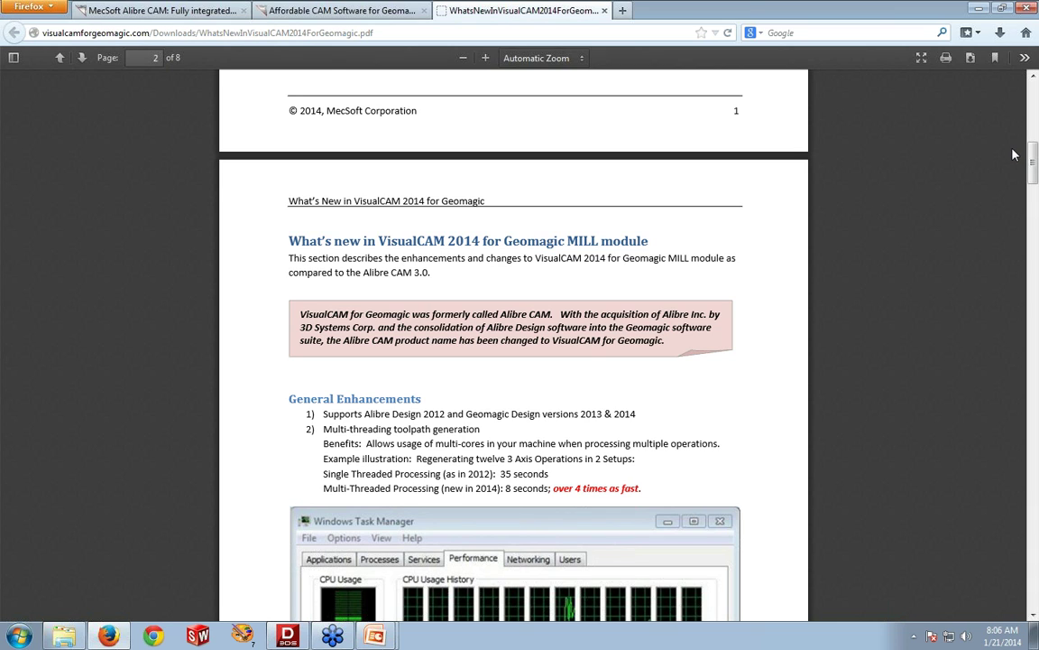
left_click_drag(1035, 159, 1035, 161)
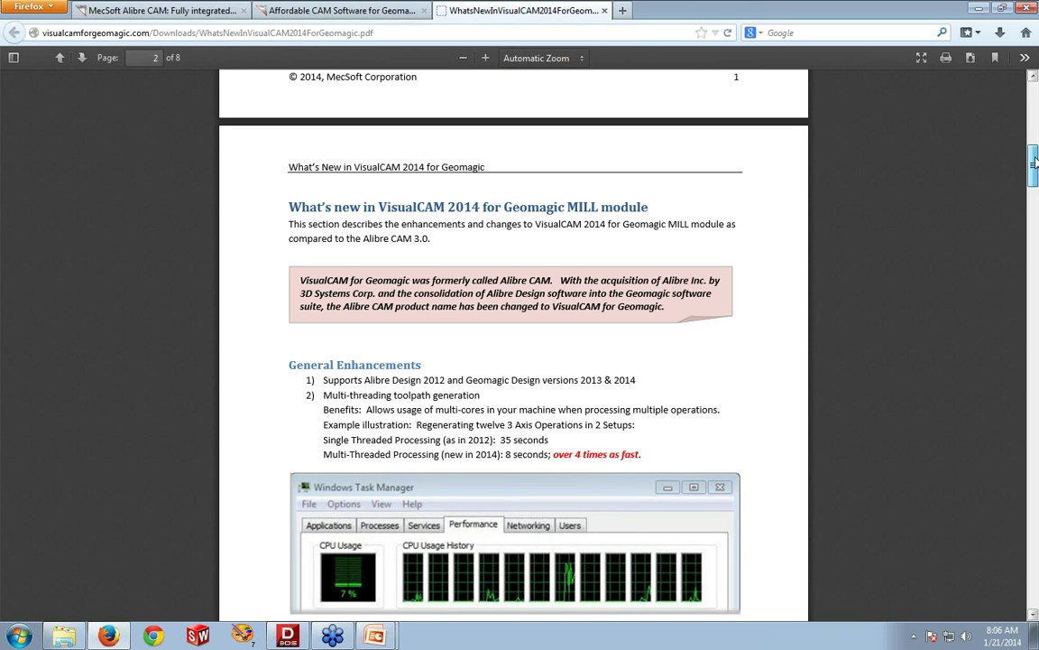
left_click_drag(1035, 160, 1035, 162)
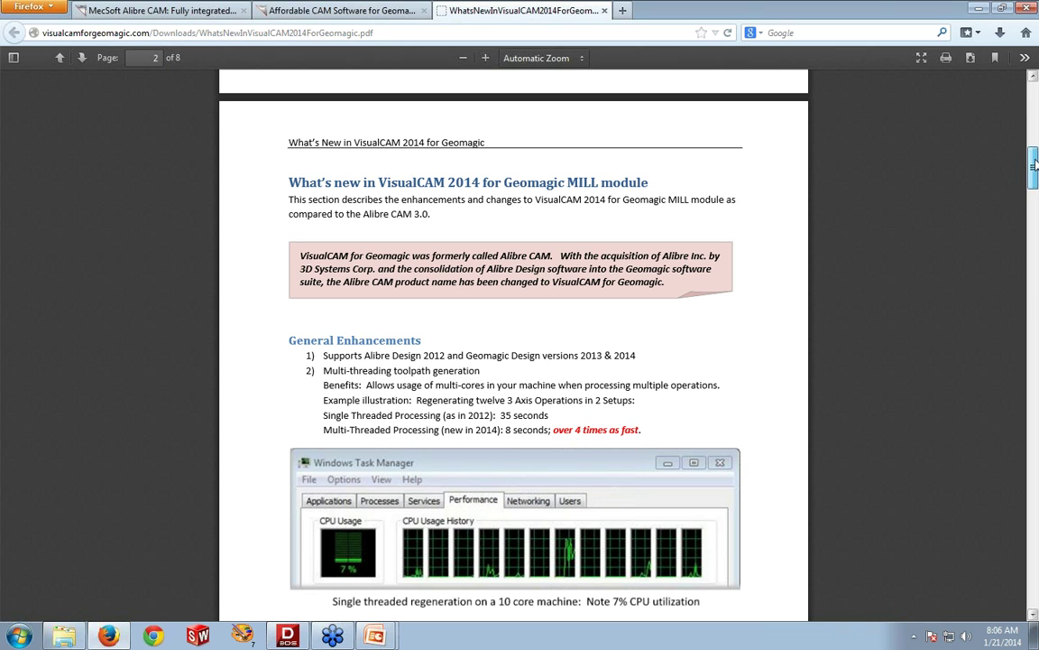
left_click_drag(1035, 163, 1035, 181)
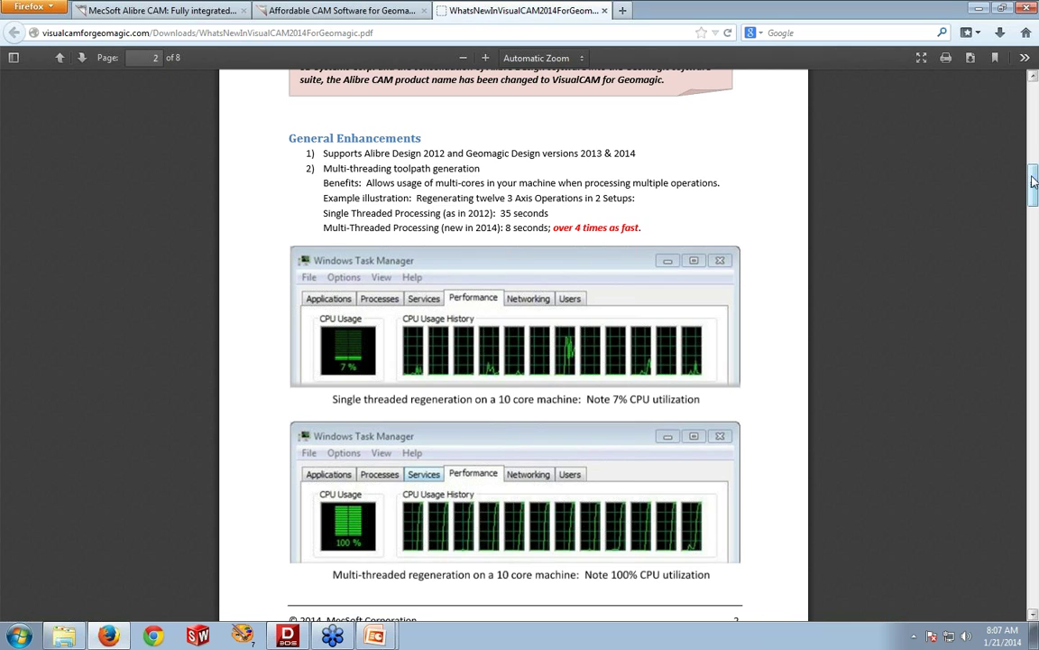
left_click_drag(1035, 181, 1035, 182)
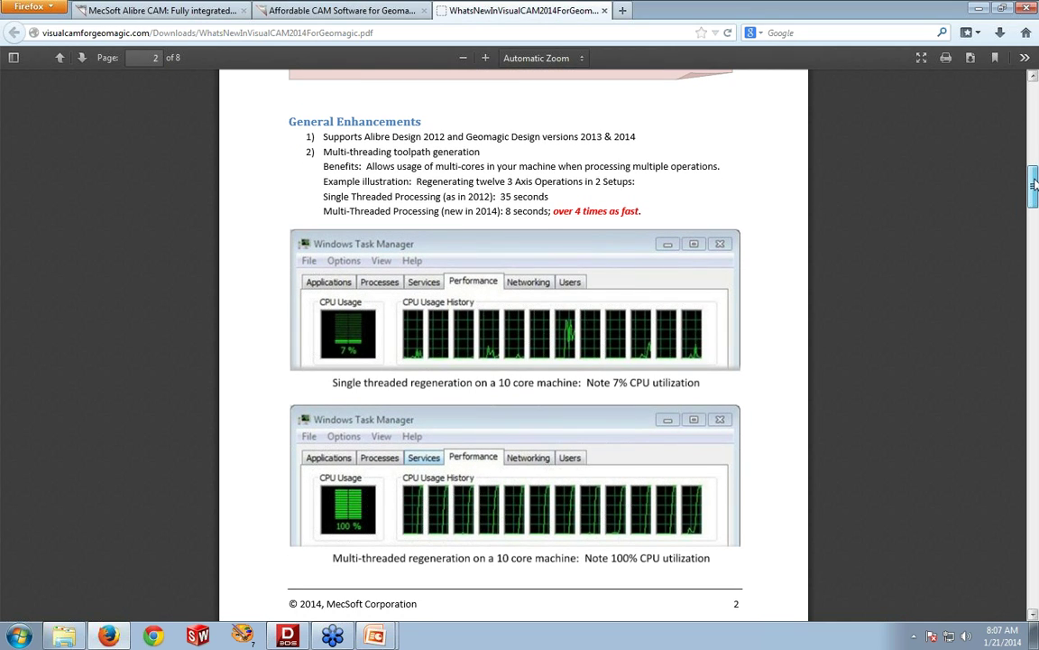
left_click_drag(1035, 183, 1035, 236)
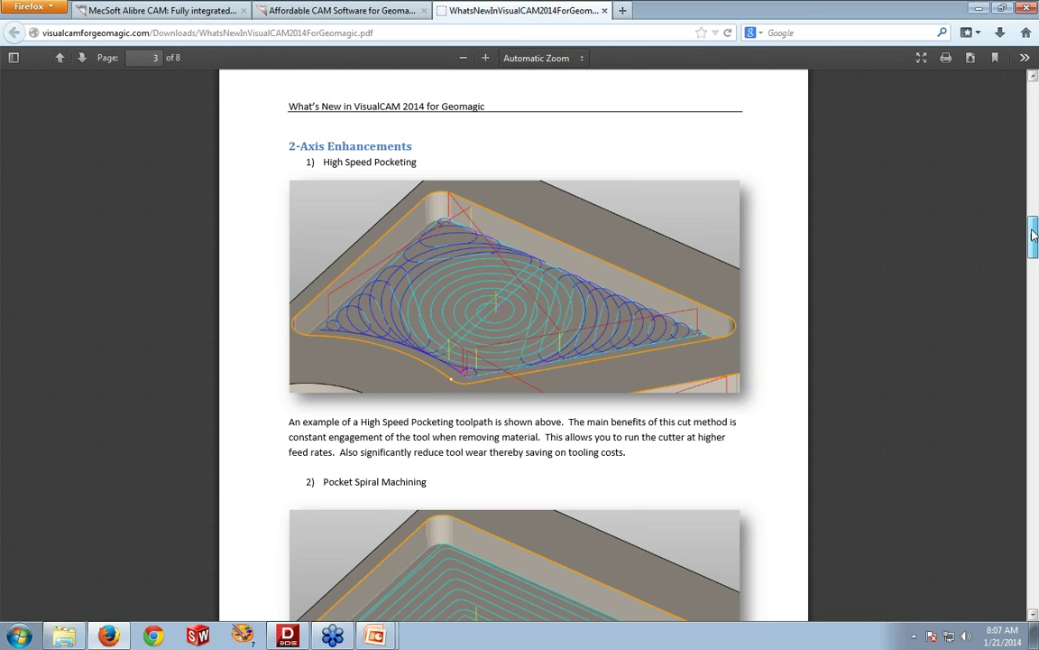
Step: Scroll the PDF from page 3 down to page 6's TURN module section and screenshot
left_click_drag(1035, 235, 1032, 364)
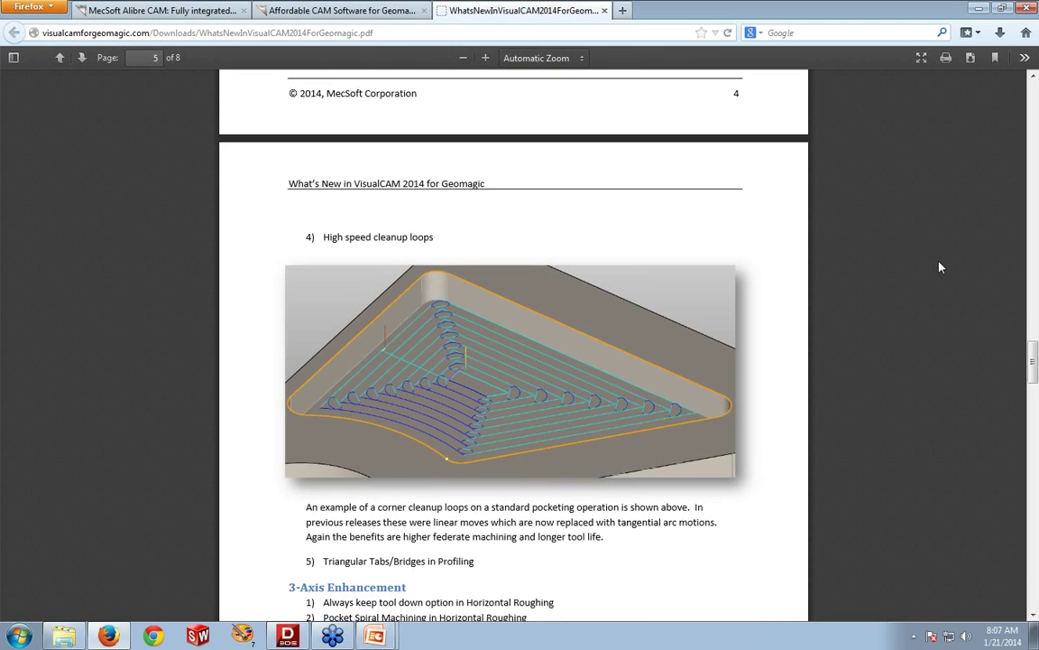
scroll(873, 262, "down", 2)
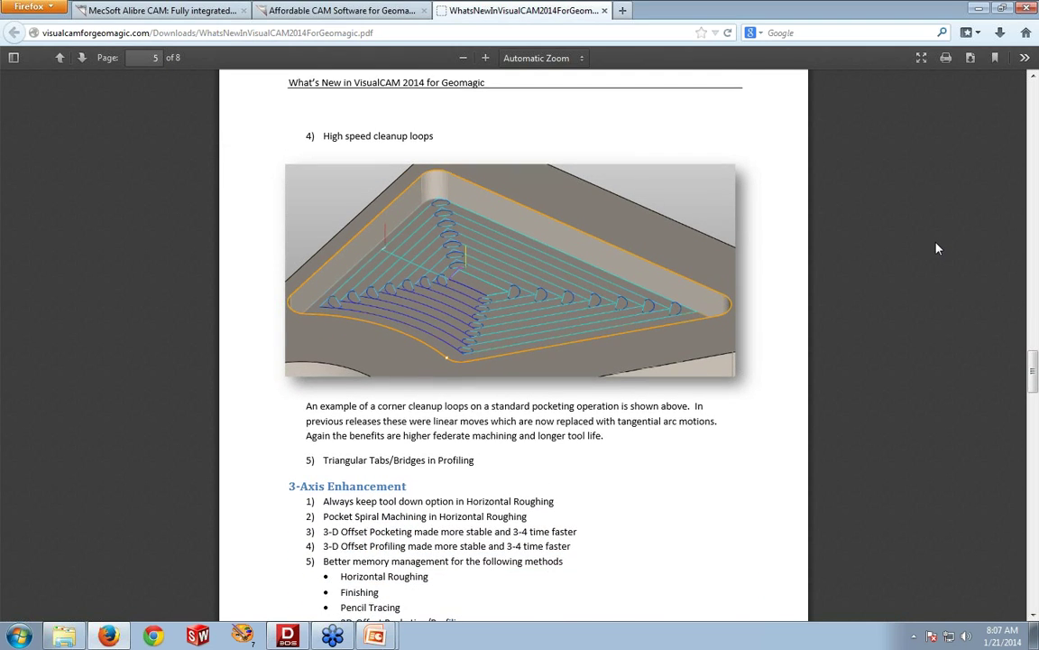
scroll(935, 247, "down", 2)
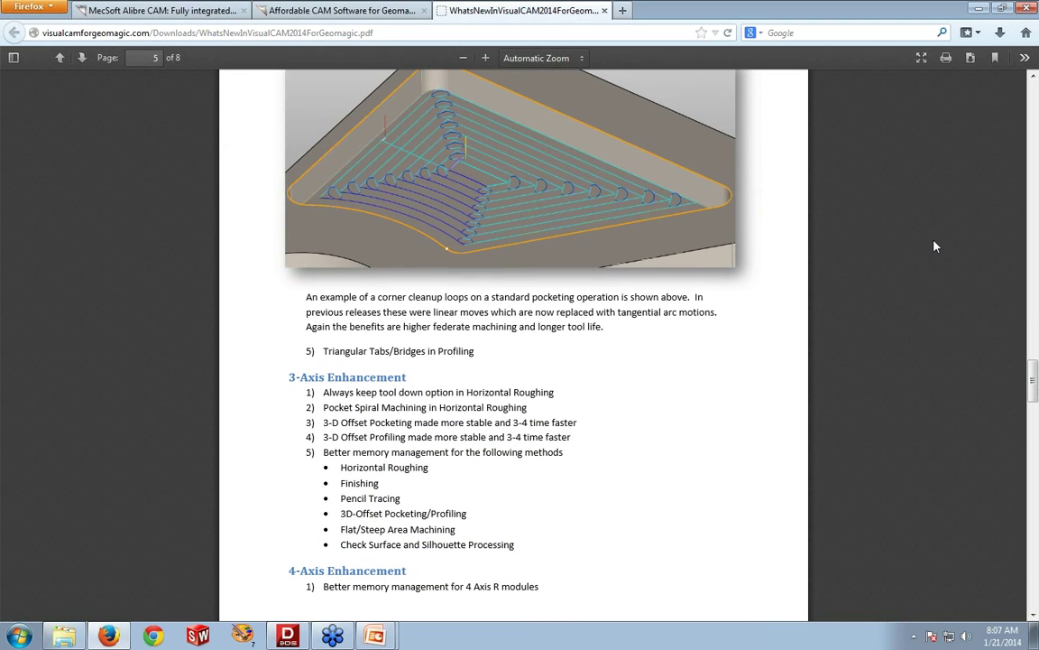
scroll(935, 246, "down", 1)
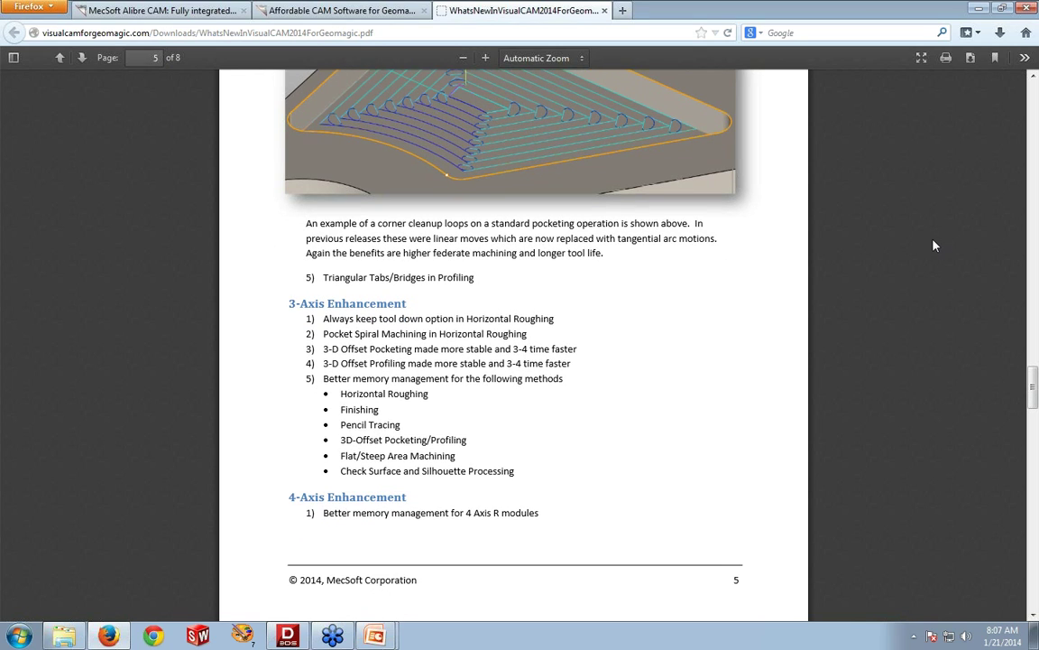
scroll(935, 246, "down", 2)
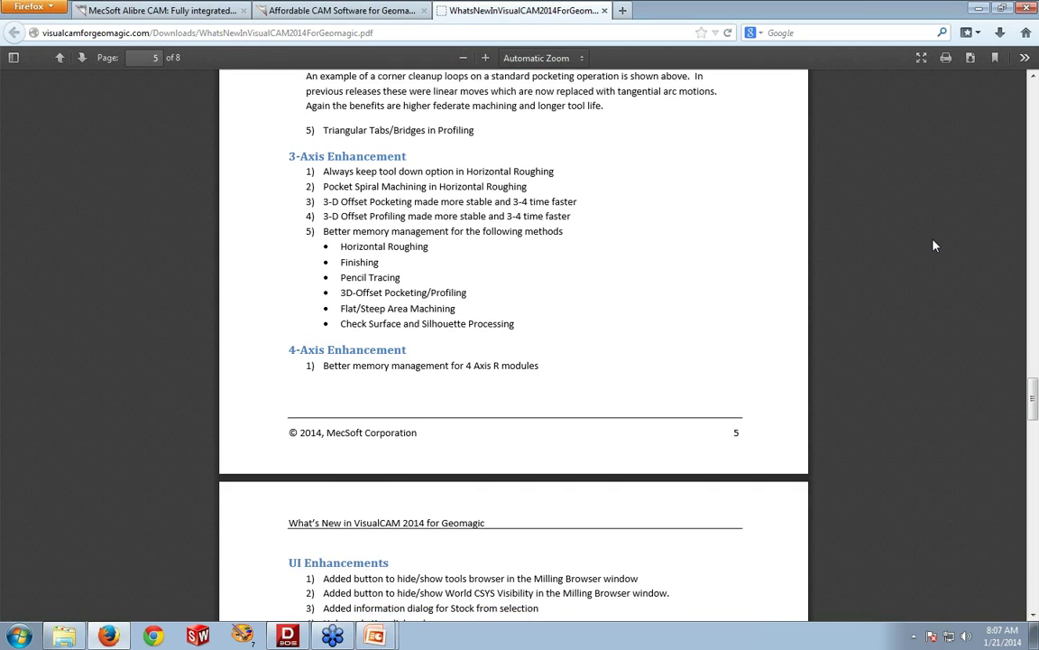
scroll(935, 246, "down", 4)
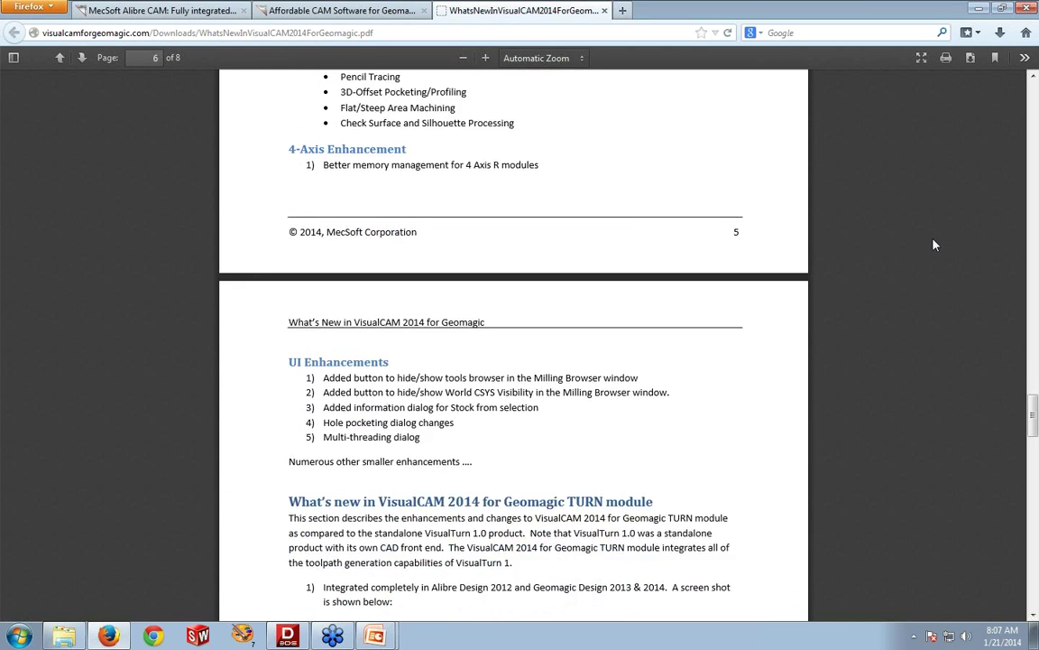
scroll(935, 245, "down", 3)
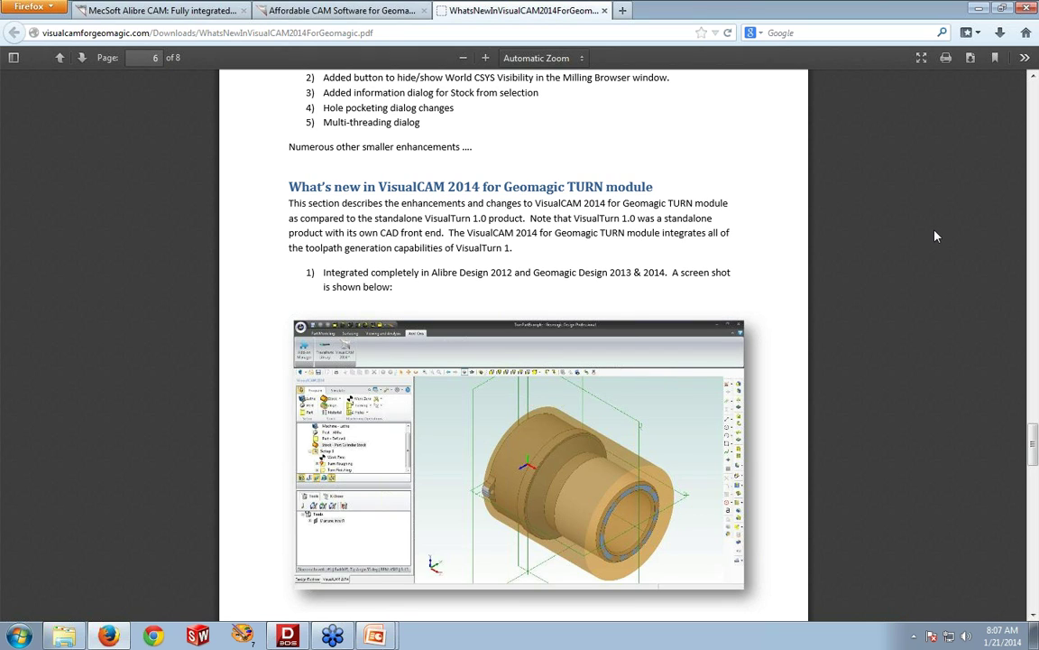
scroll(934, 236, "down", 1)
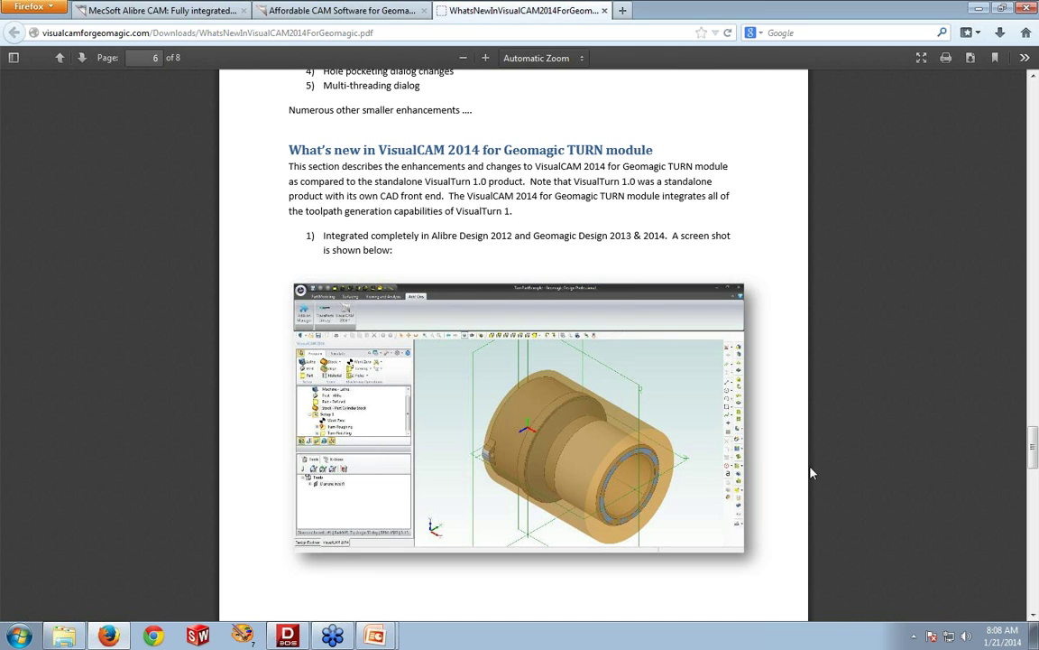
Step: Confirm VisualCAM 2014 is checked in the Add-on Manager, then show the recent parts list
left_click(294, 636)
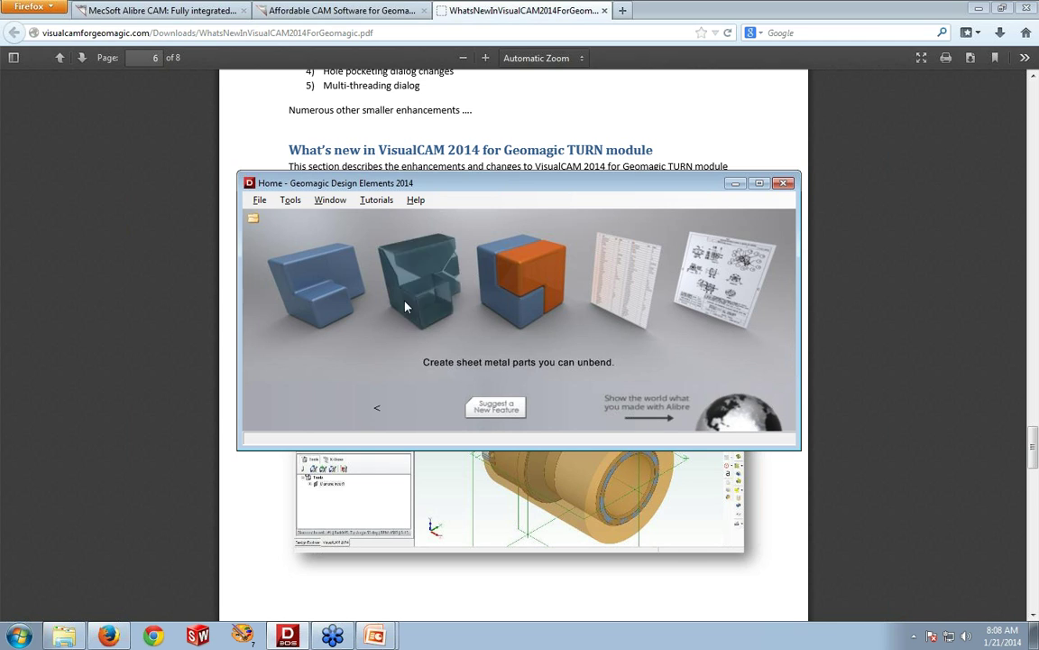
left_click(292, 206)
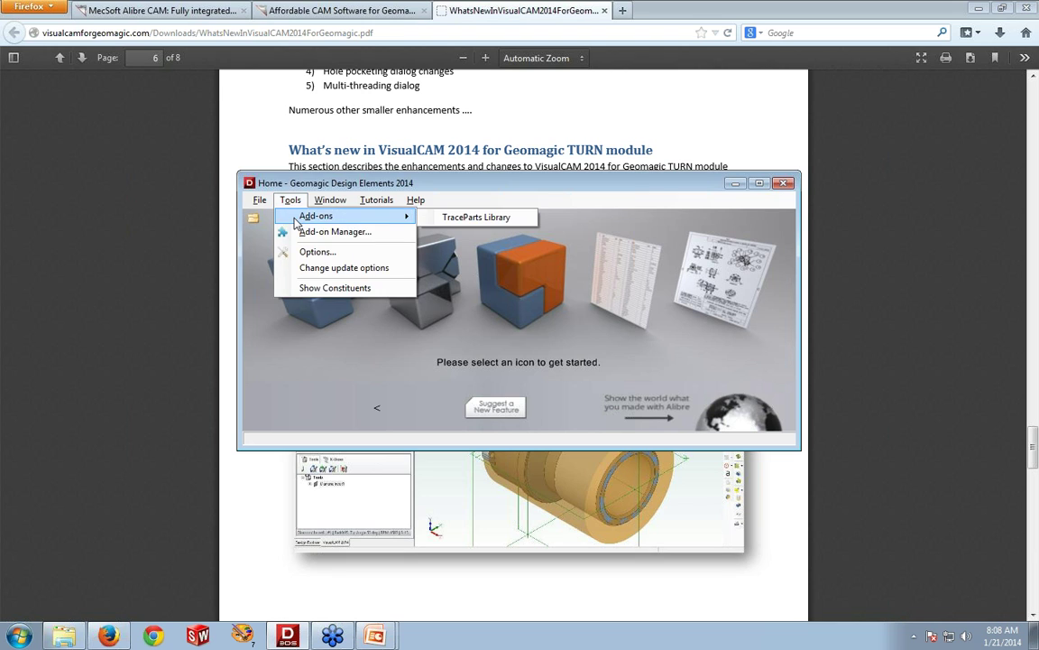
left_click(377, 232)
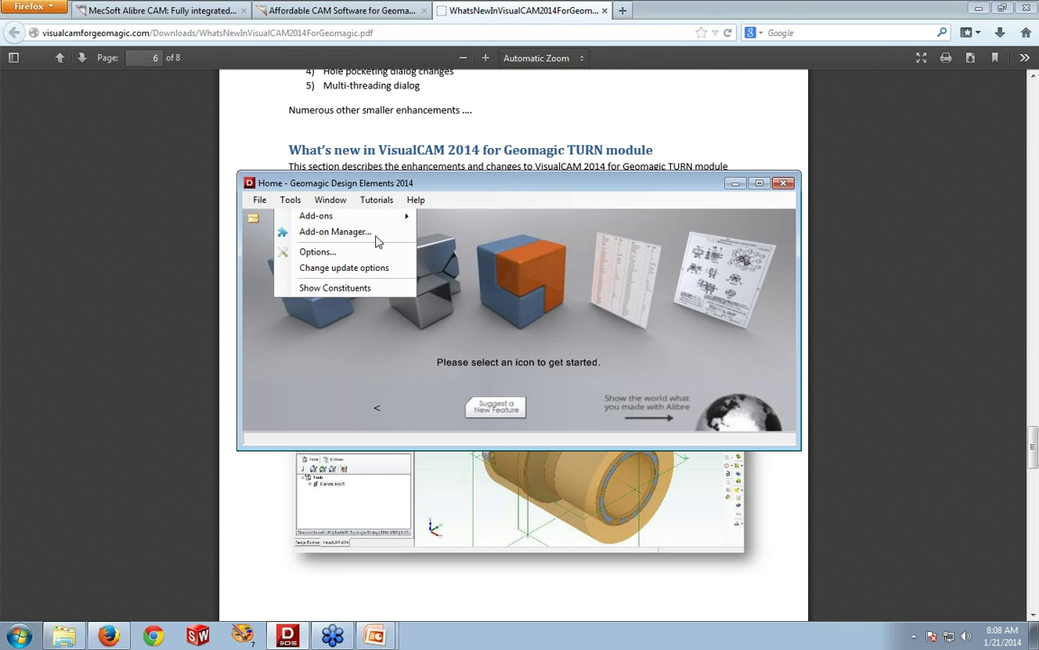
left_click_drag(753, 17, 544, 70)
left_click(505, 141)
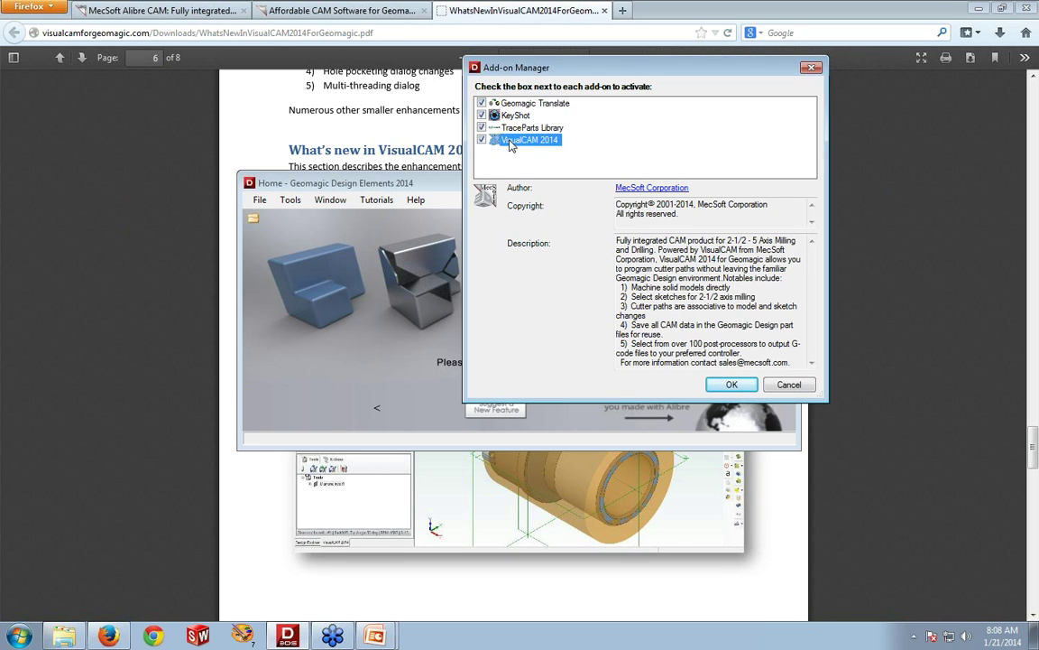
left_click(743, 385)
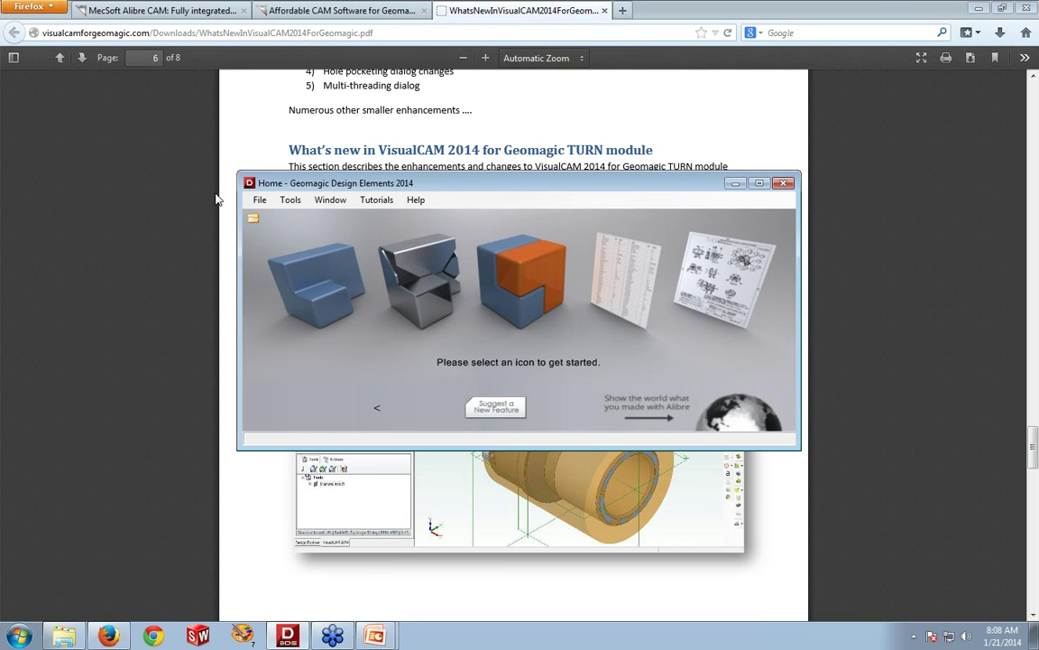
left_click(259, 200)
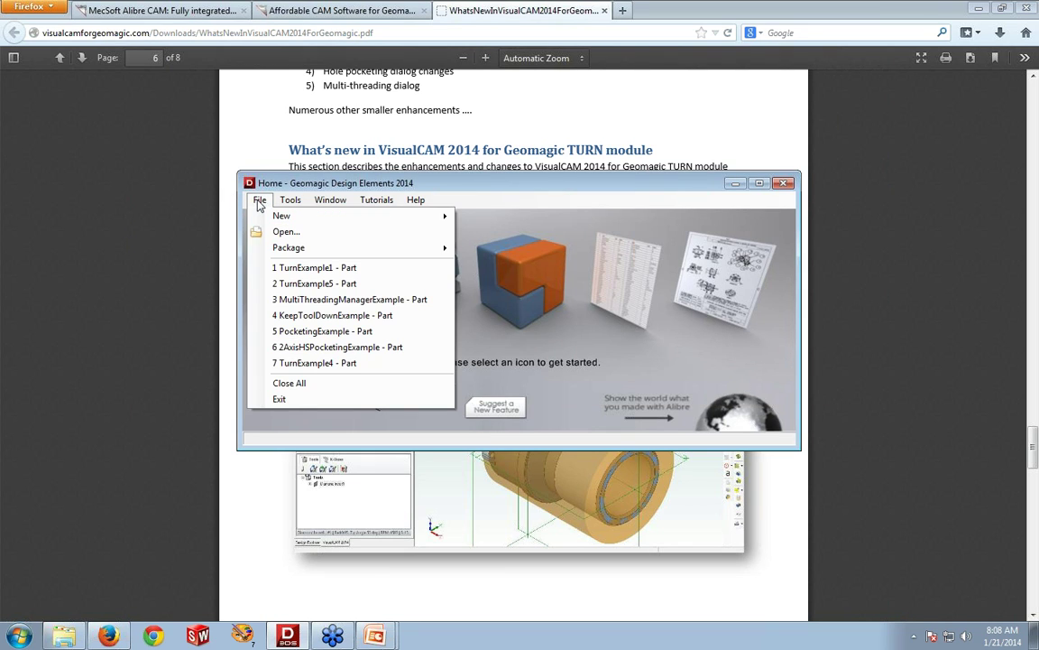
Step: Open the recent 2AxisHSPocketingExample part and bring up the VisualCAM 2014 module choices
left_click(253, 346)
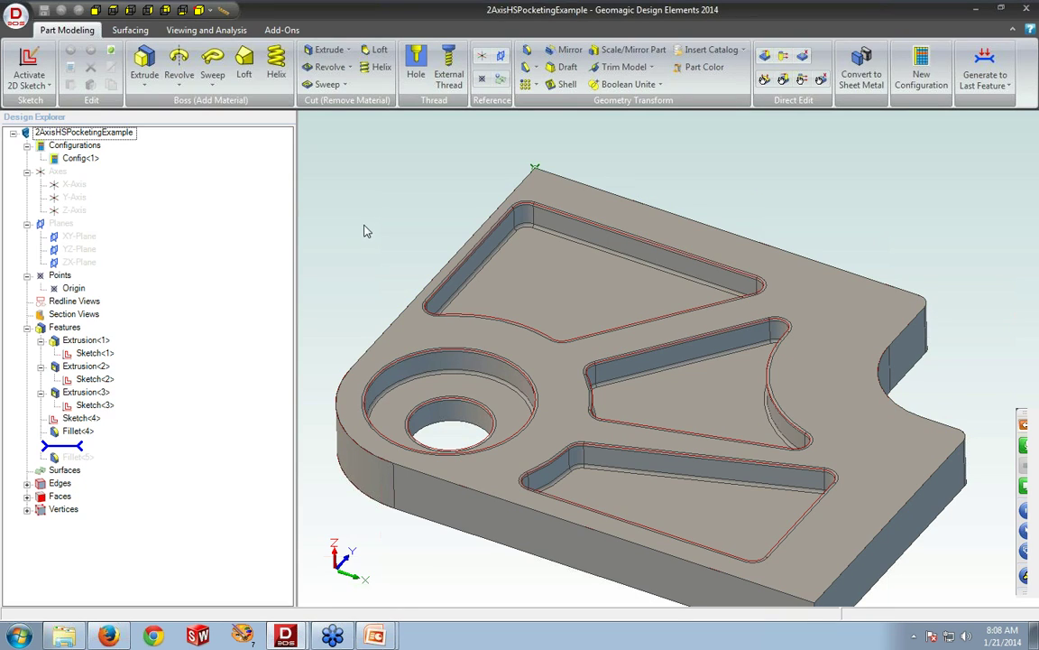
left_click(278, 30)
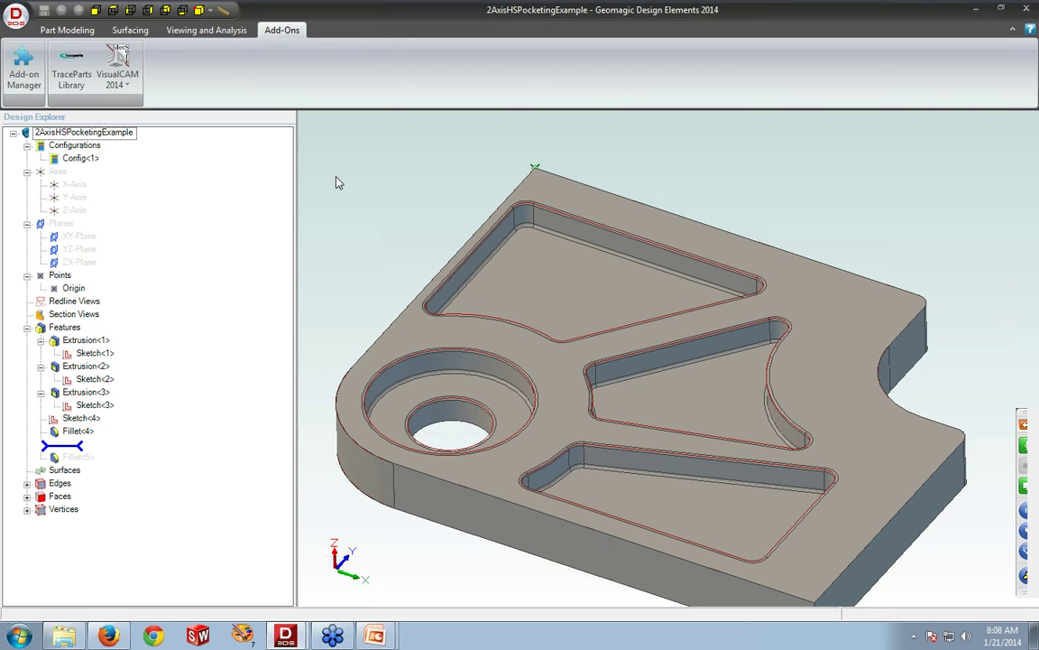
left_click(125, 85)
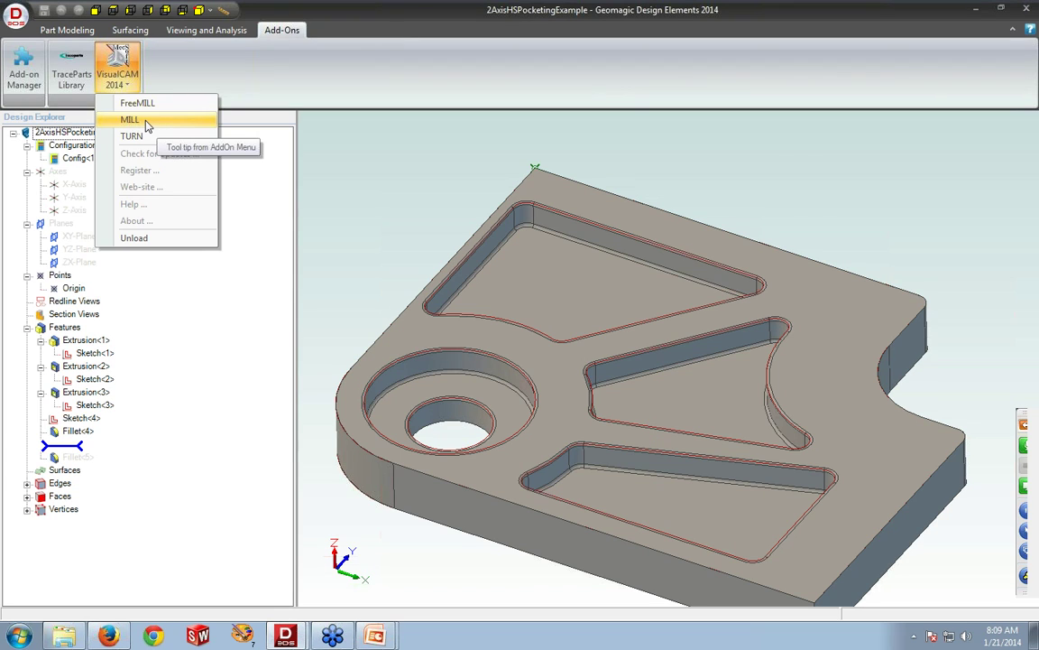
Step: Load the VisualCAM MILL module, then show the part's Design Explorer feature tree
left_click(148, 126)
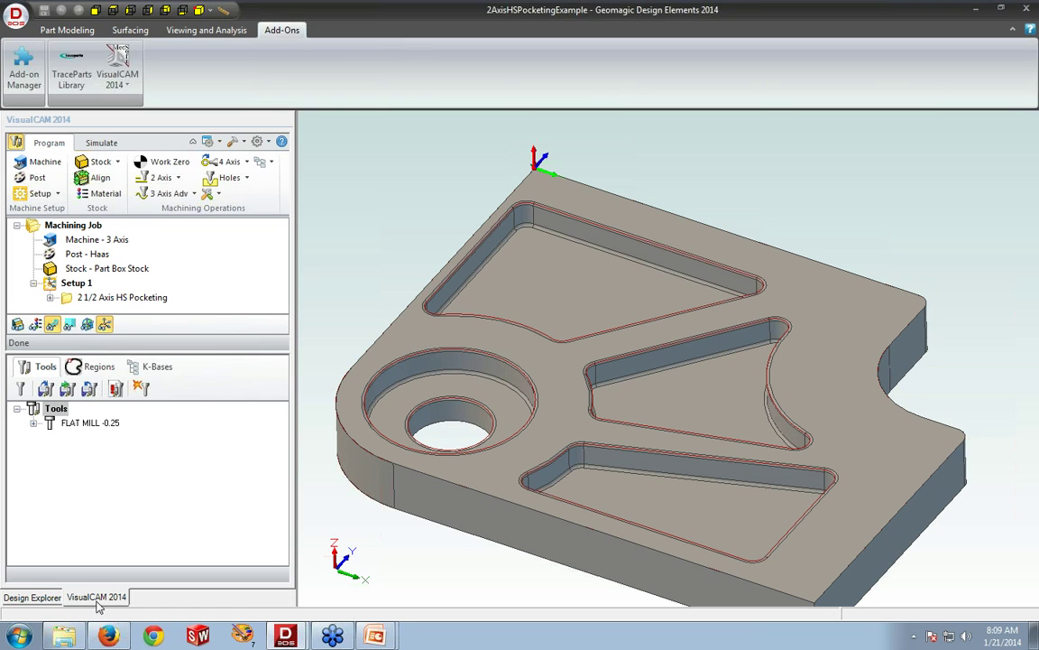
left_click(34, 597)
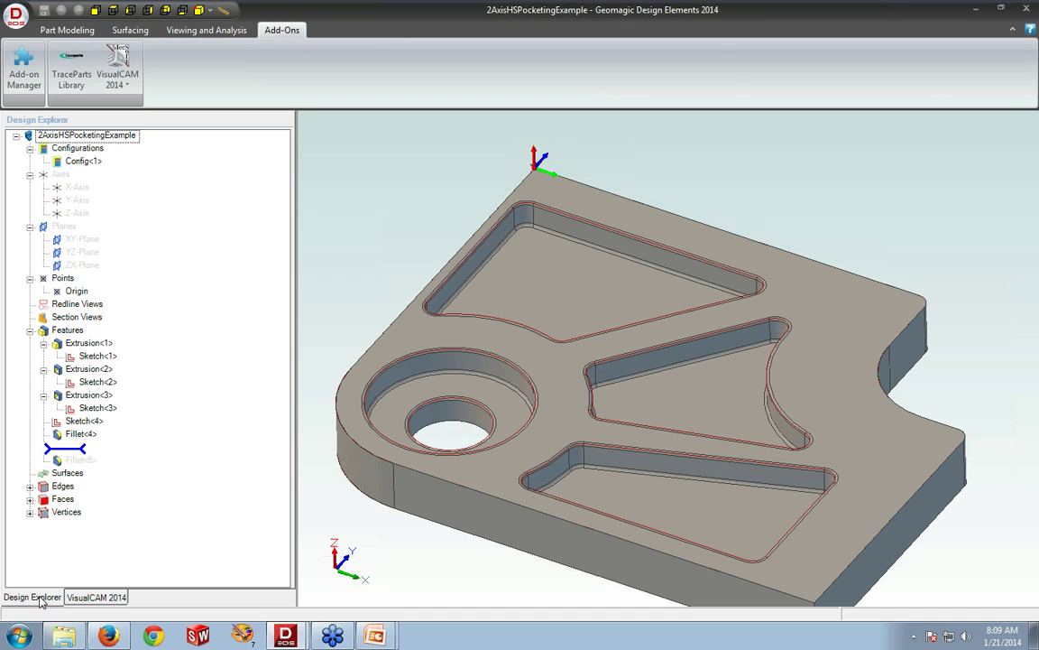
Step: Return to the VisualCAM 2014 panel, enlarge the job tree, and show the HS Pocketing toolpaths
left_click(83, 599)
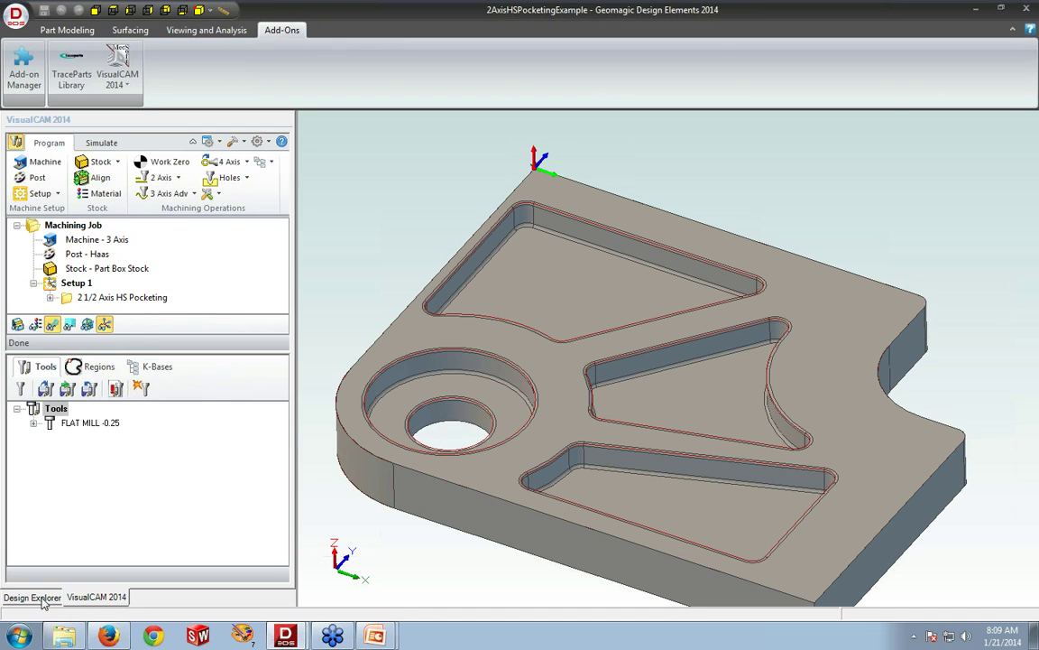
left_click(42, 598)
left_click(90, 605)
left_click_drag(182, 352, 170, 393)
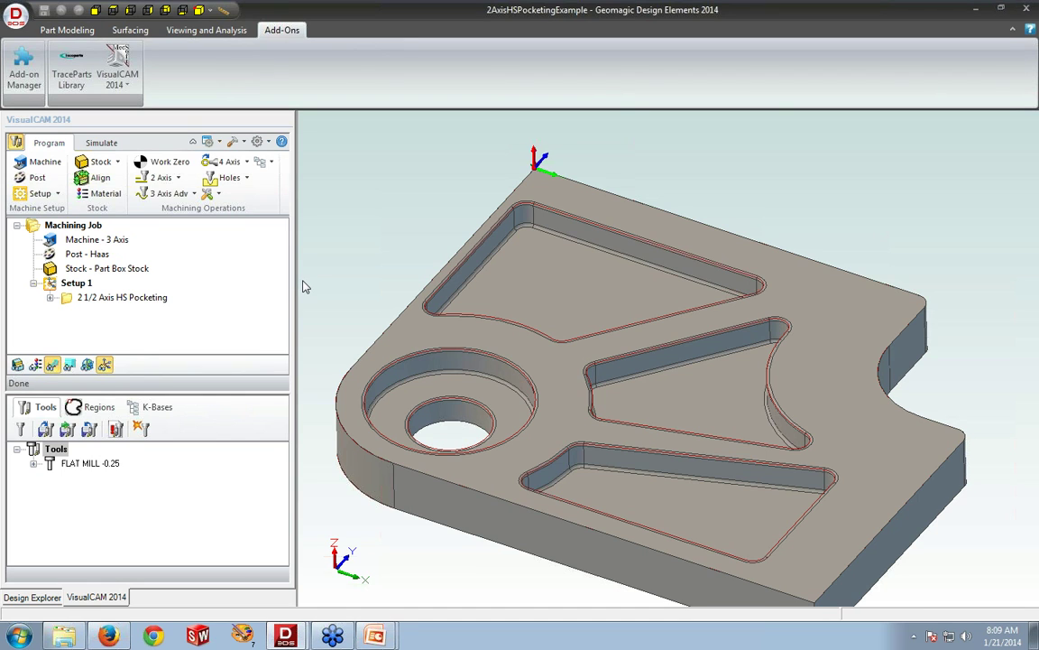
left_click(162, 299)
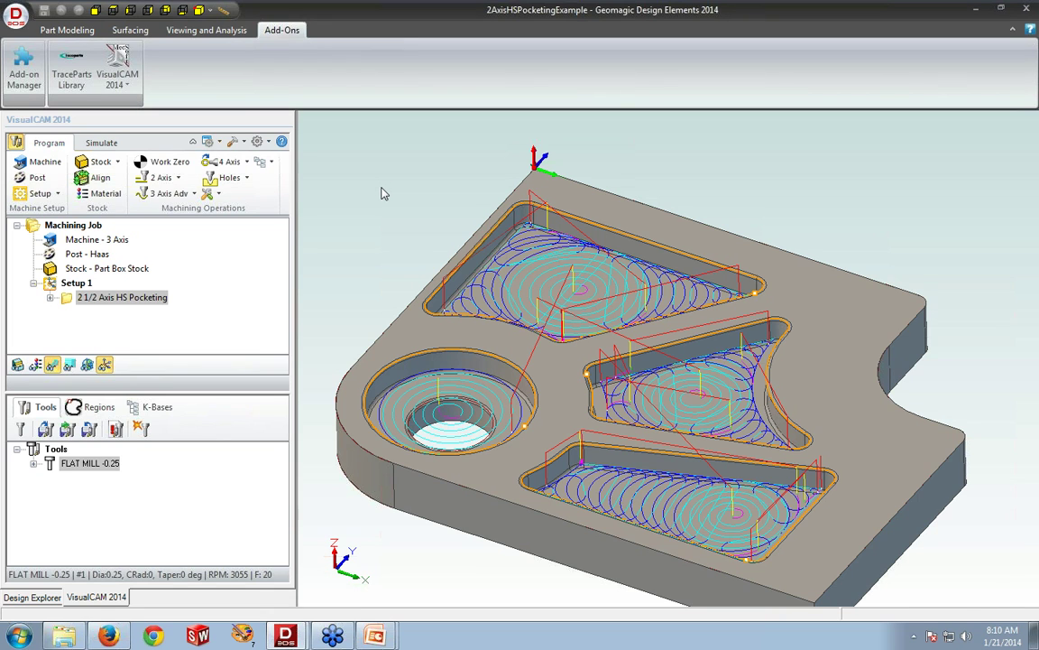
scroll(383, 194, "up", 2)
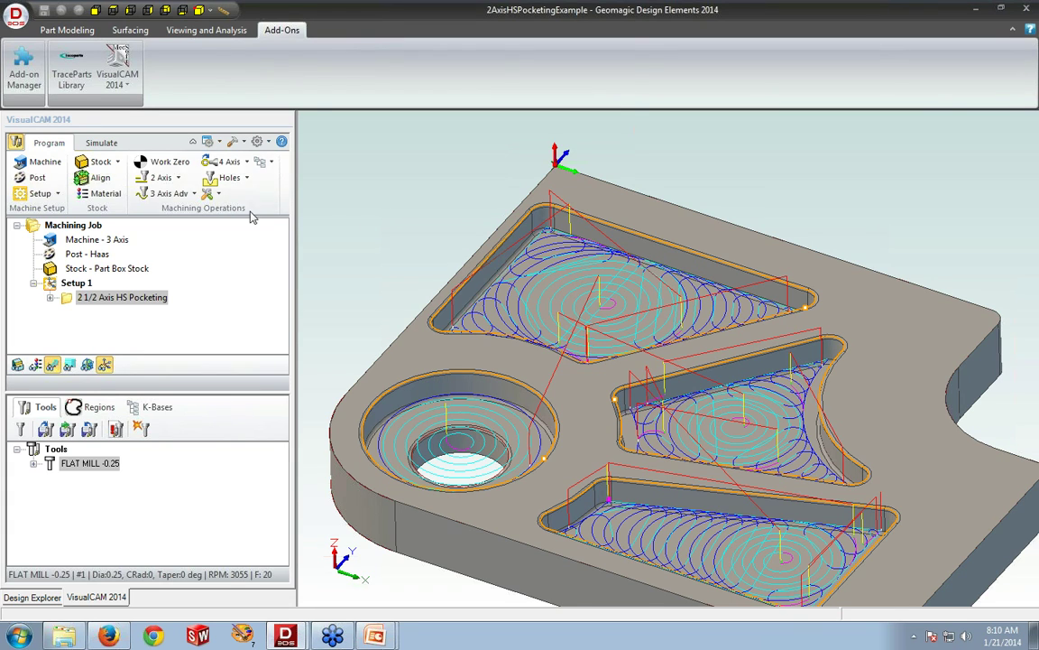
left_click(179, 178)
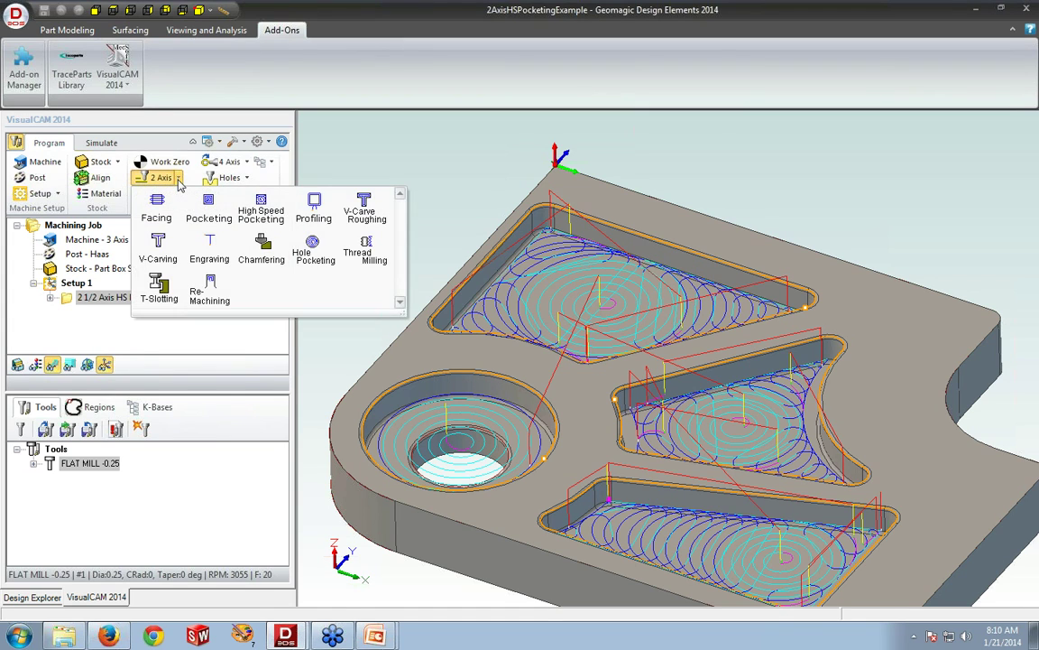
left_click(245, 226)
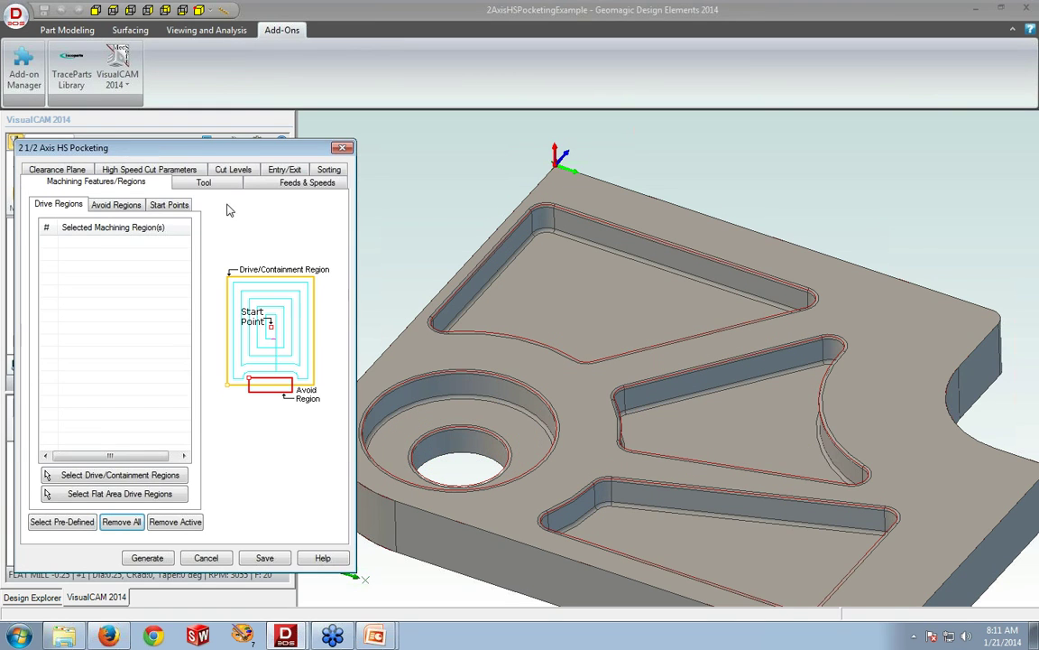
left_click(221, 185)
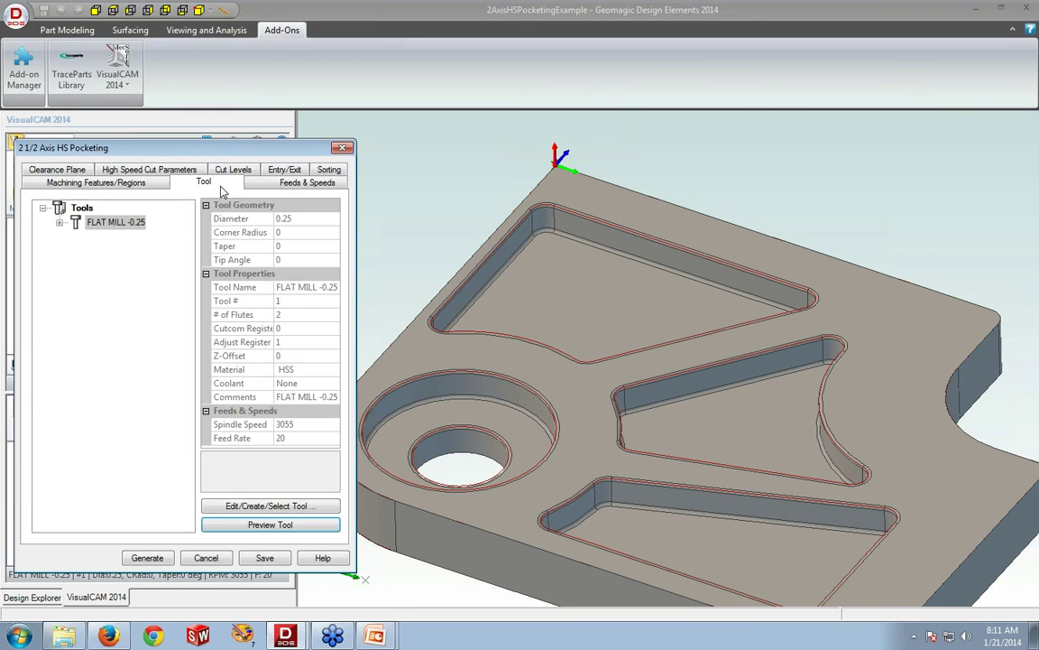
left_click(126, 171)
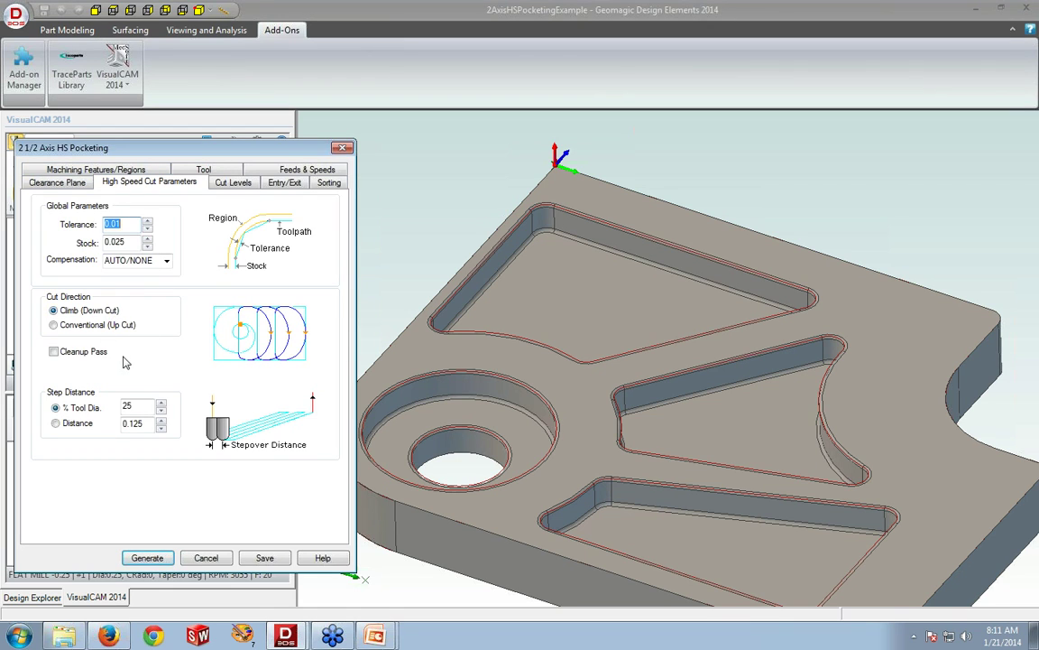
left_click(229, 186)
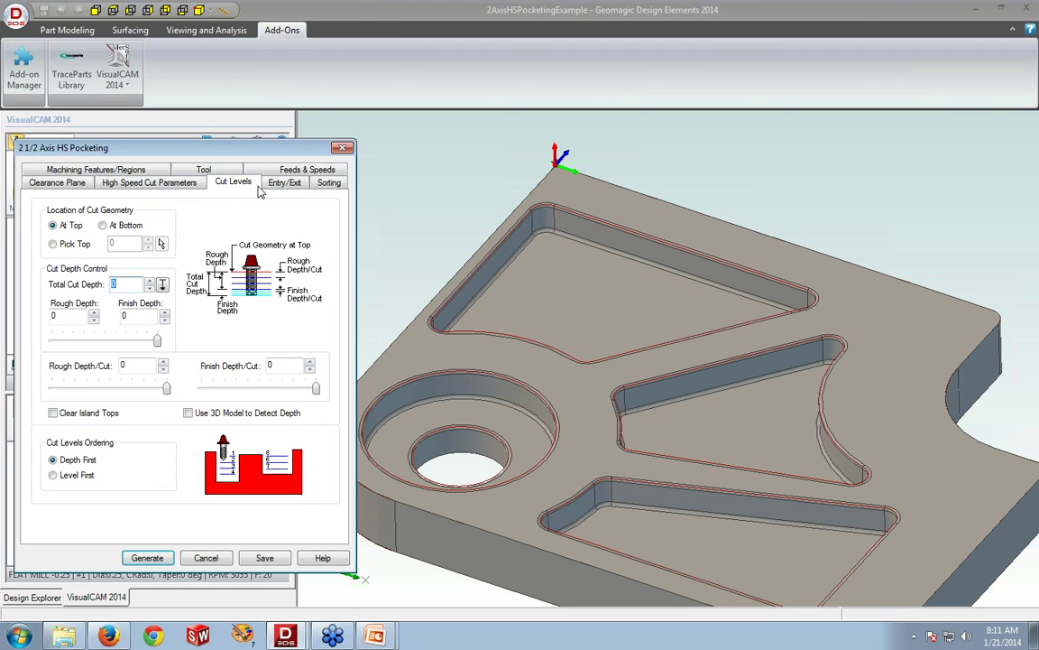
left_click(264, 181)
left_click(152, 183)
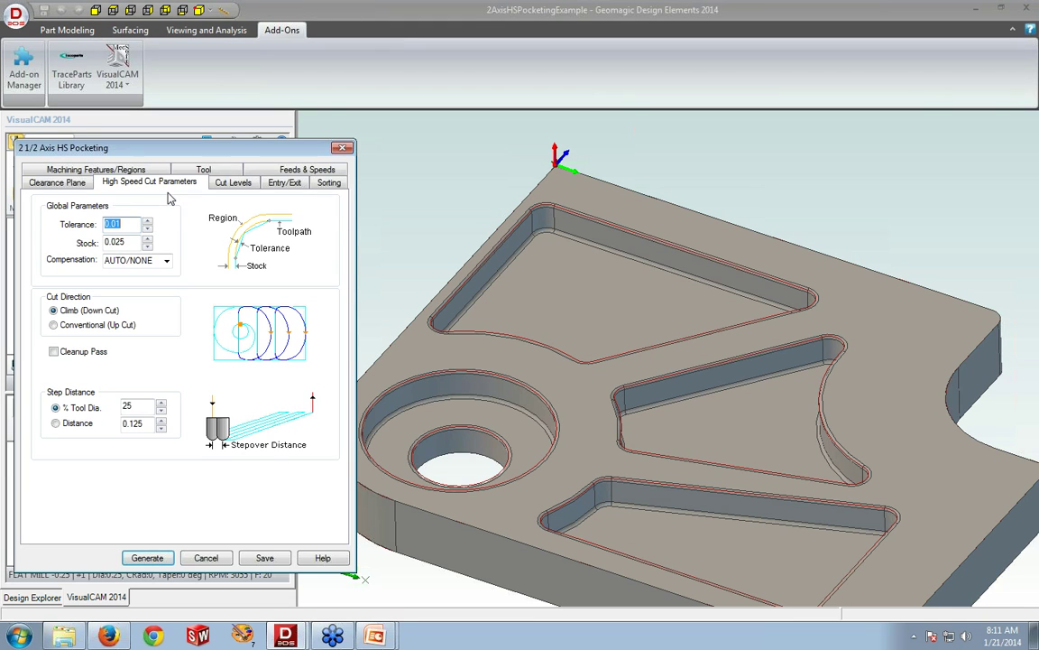
left_click(205, 559)
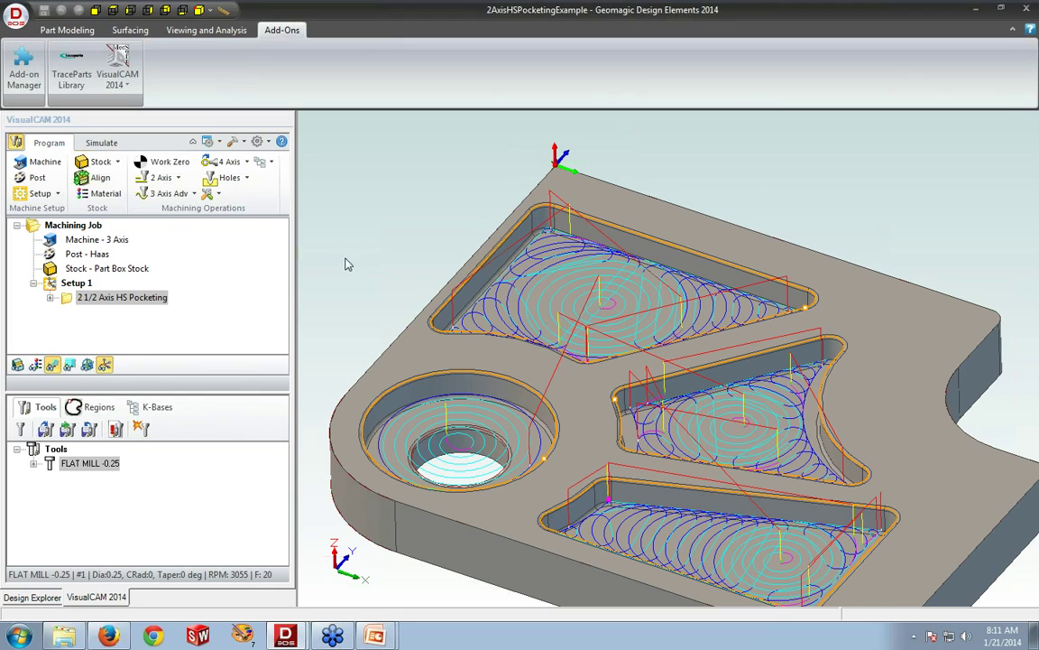
left_click(102, 143)
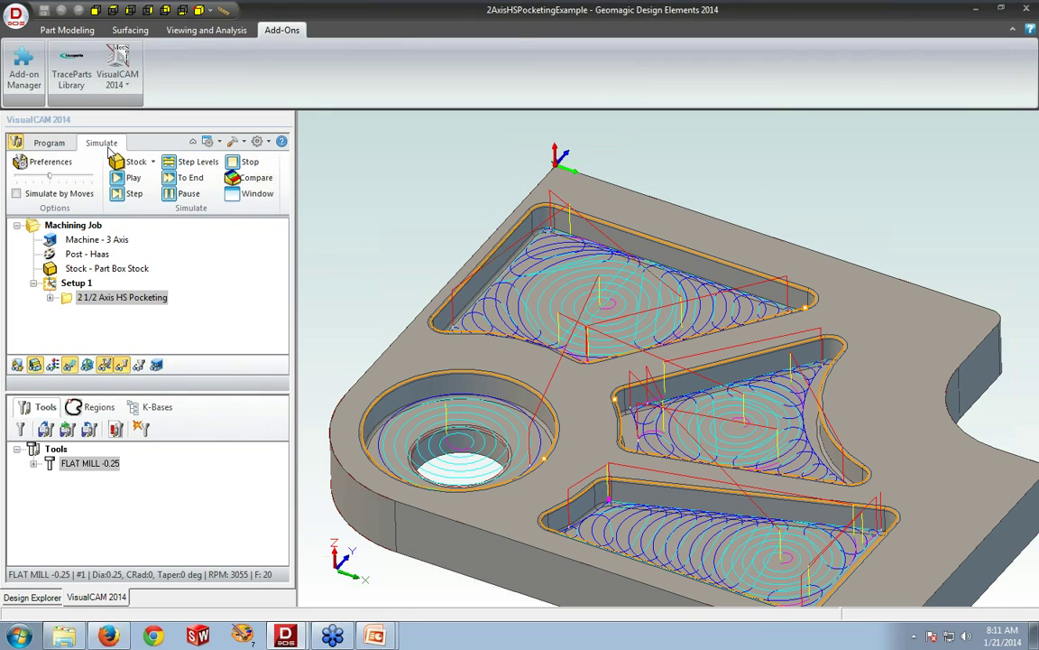
Step: Simulate the 2 1/2 Axis HS Pocketing operation with toolpaths hidden, then close the Simulation Window
left_click(231, 199)
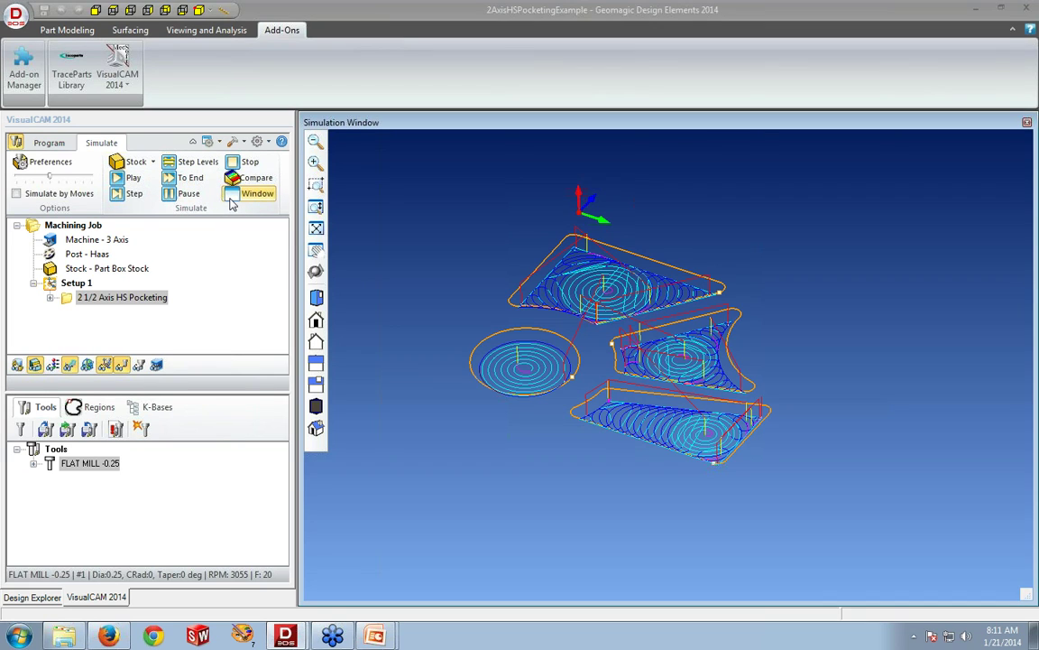
left_click(68, 296)
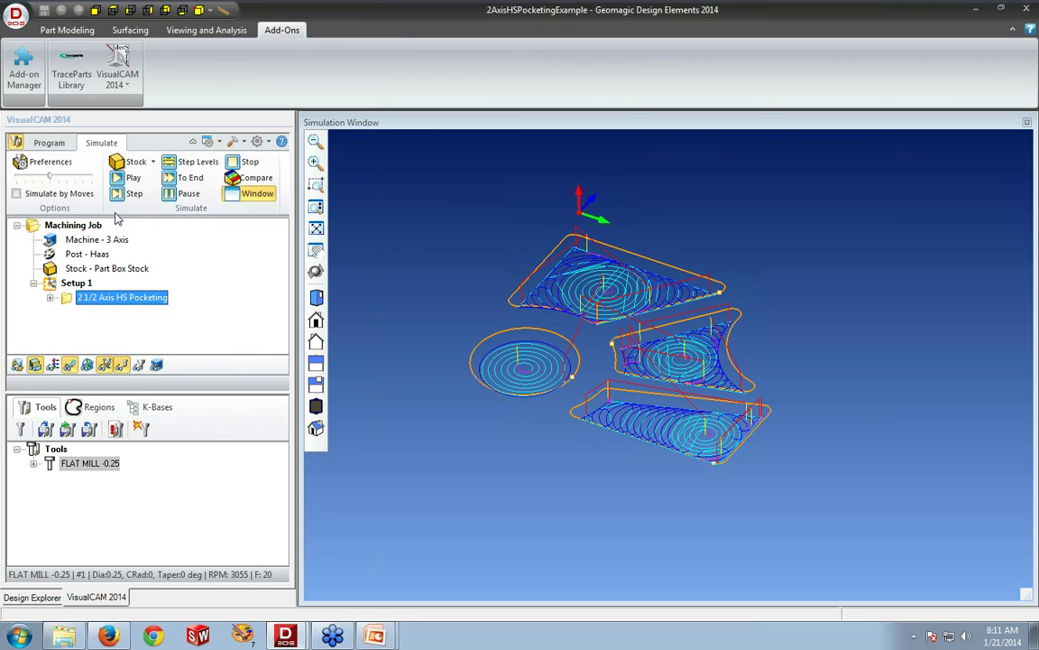
left_click(126, 179)
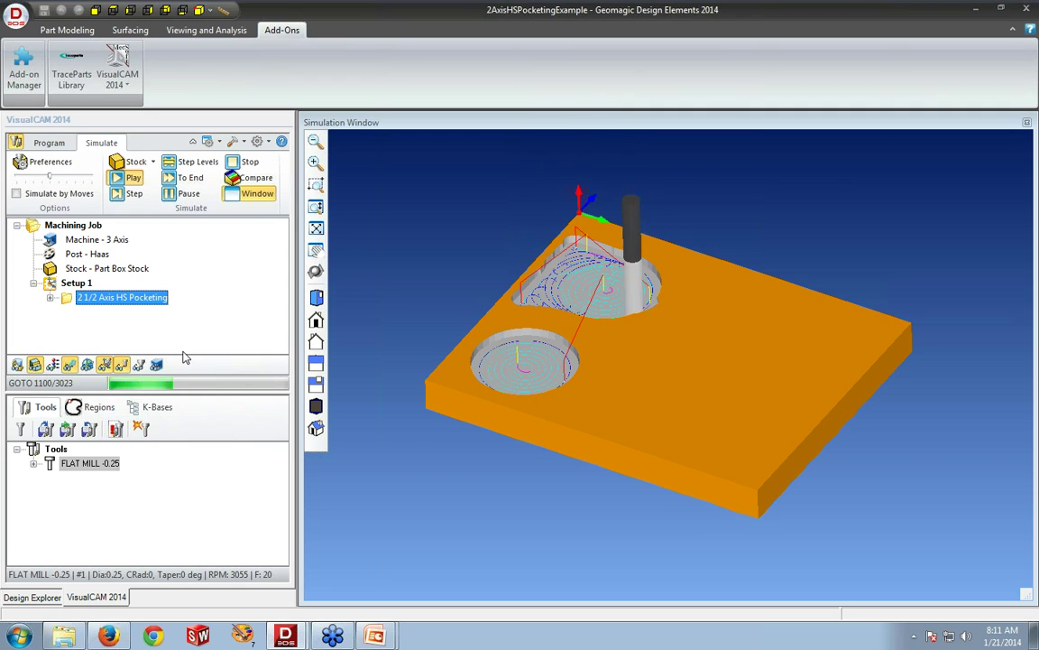
left_click(71, 366)
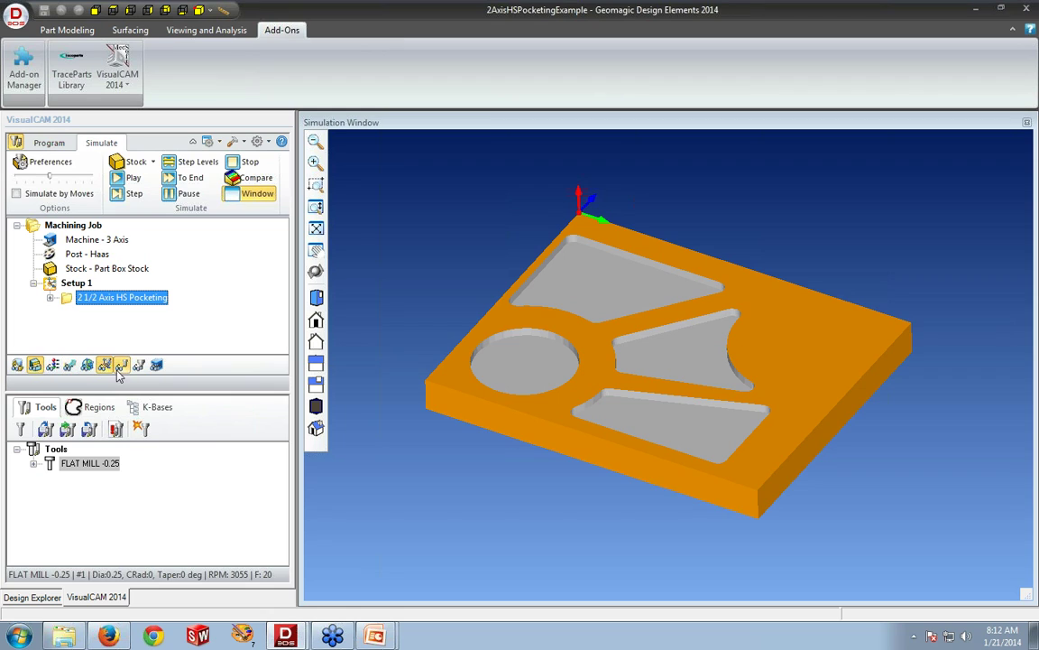
left_click(1027, 122)
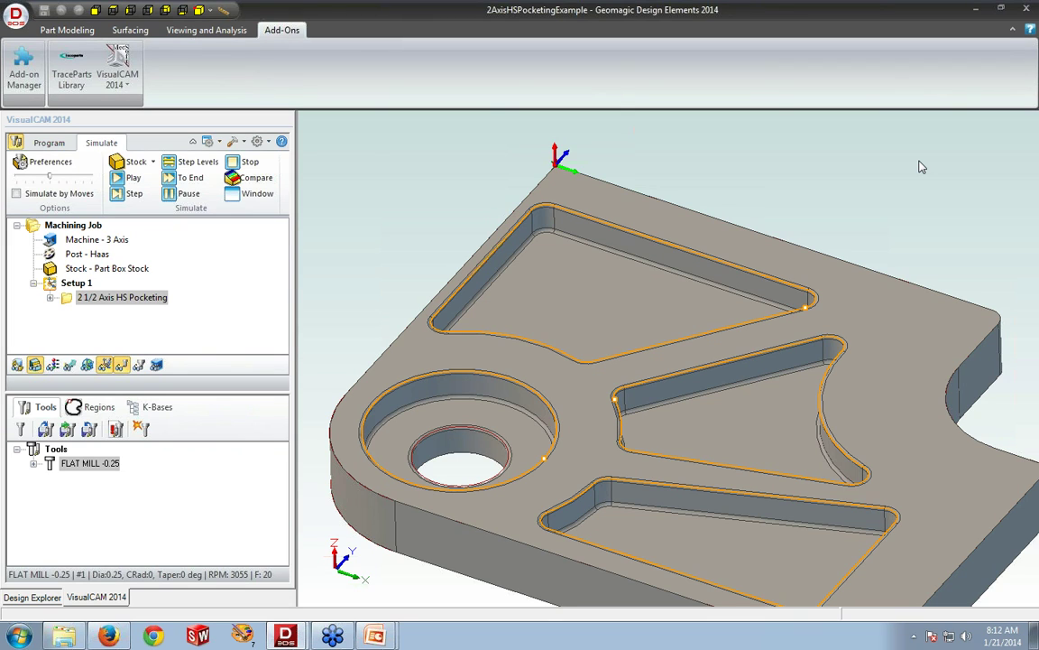
left_click(48, 143)
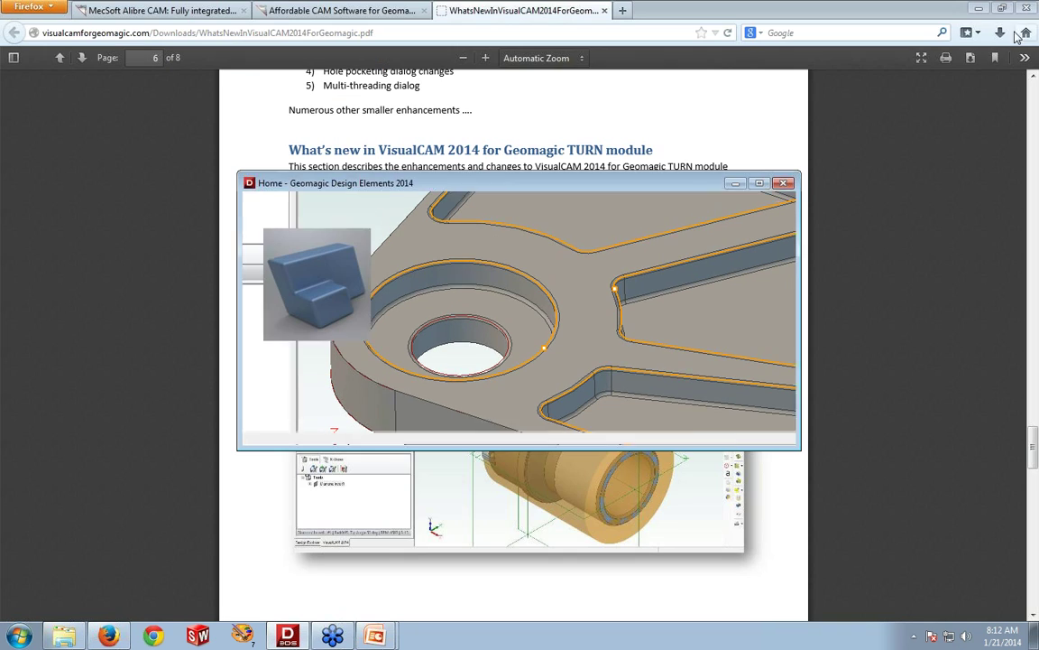
Step: Close 2AxisHSPocketingExample and open PocketingExample from the recent parts list
left_click(1026, 8)
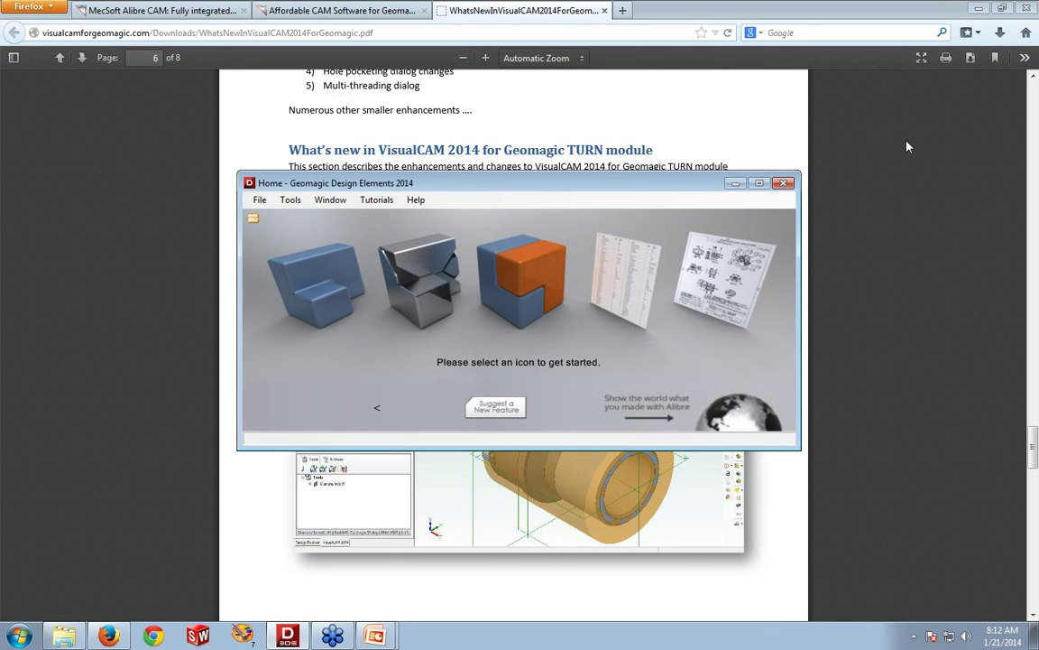
left_click(260, 201)
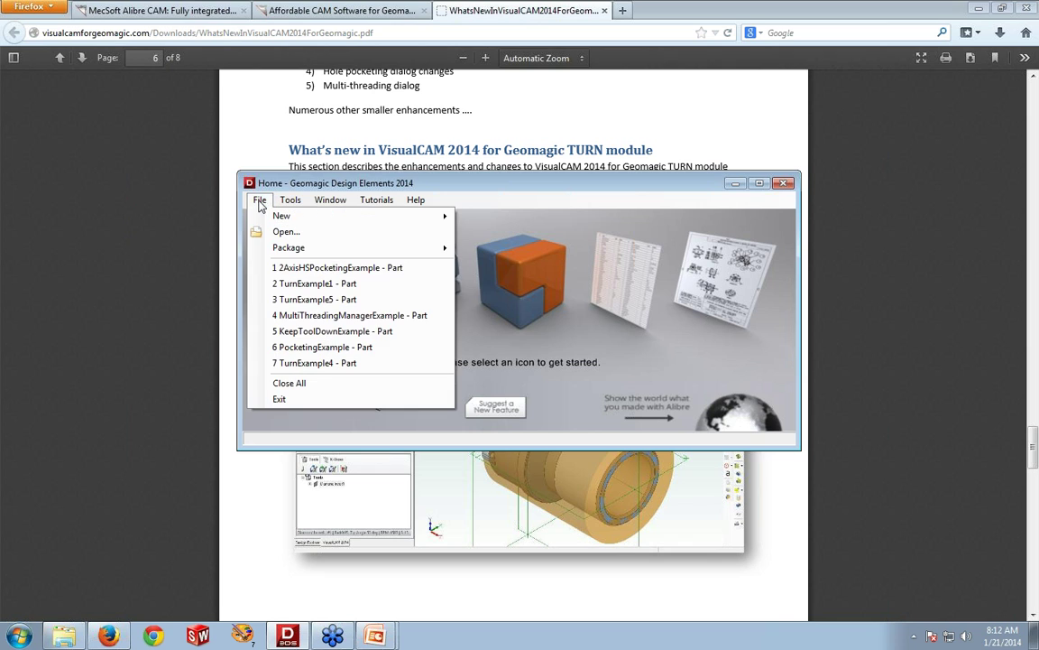
left_click(271, 348)
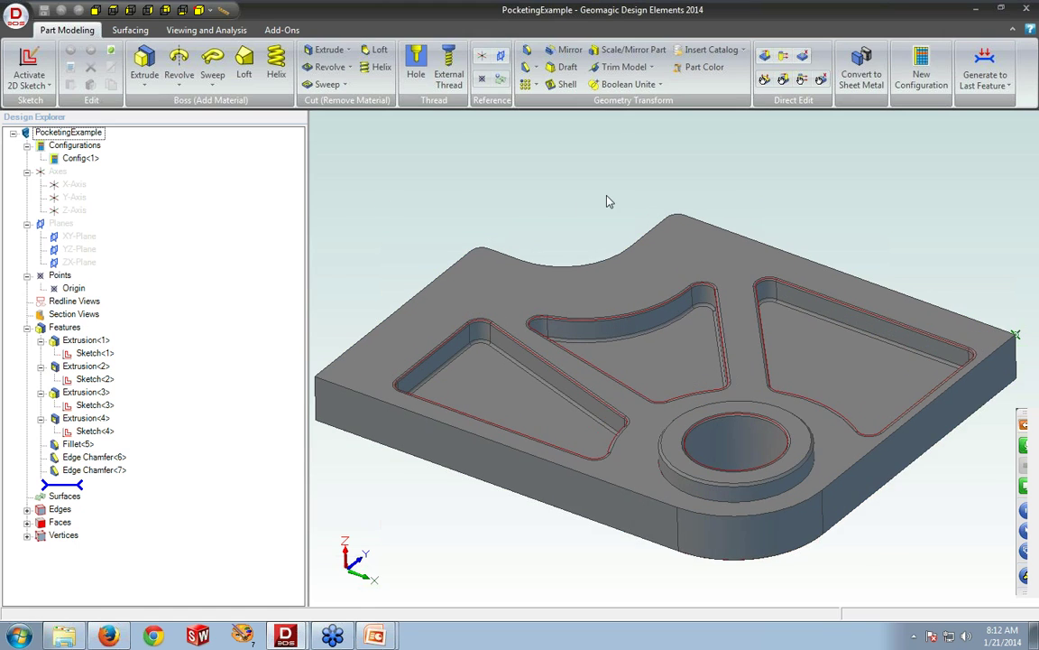
Step: Show the VisualCAM 2014 module list from the Add-Ons tab
scroll(609, 201, "up", 2)
left_click(281, 30)
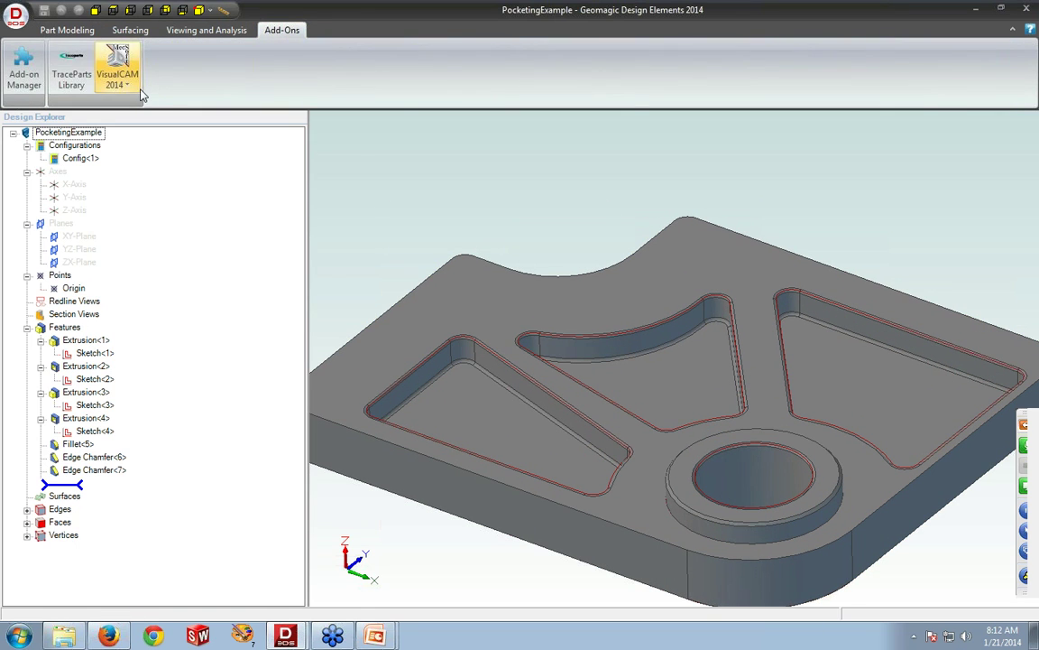
left_click(120, 70)
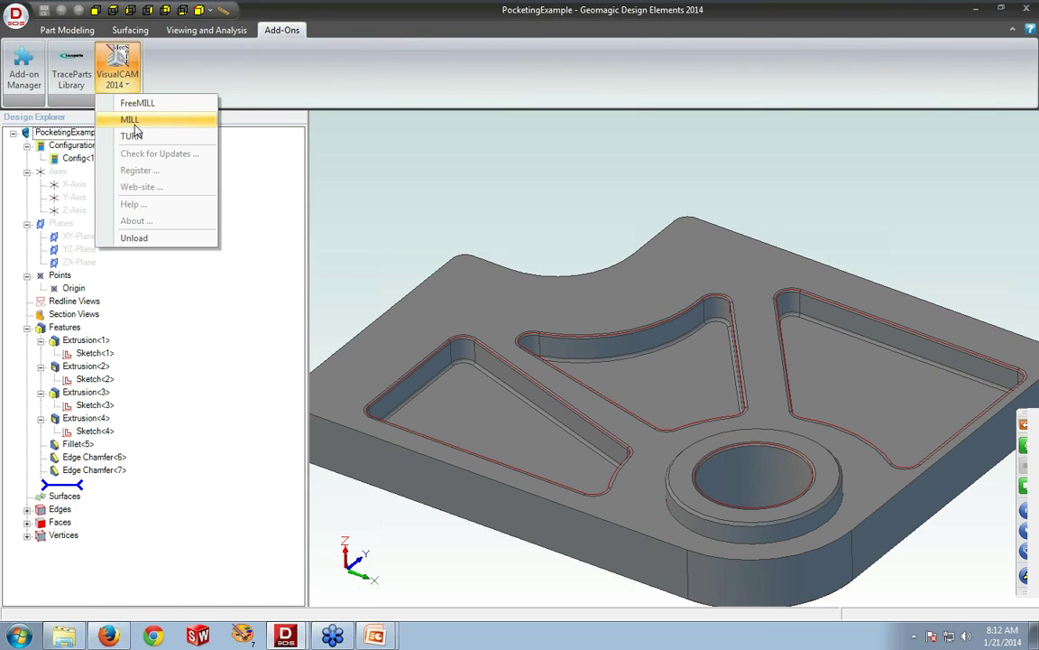
Step: Start the VisualCAM MILL module, enlarge the job tree, and browse the Regions, K-Bases and Tools tabs
left_click(137, 120)
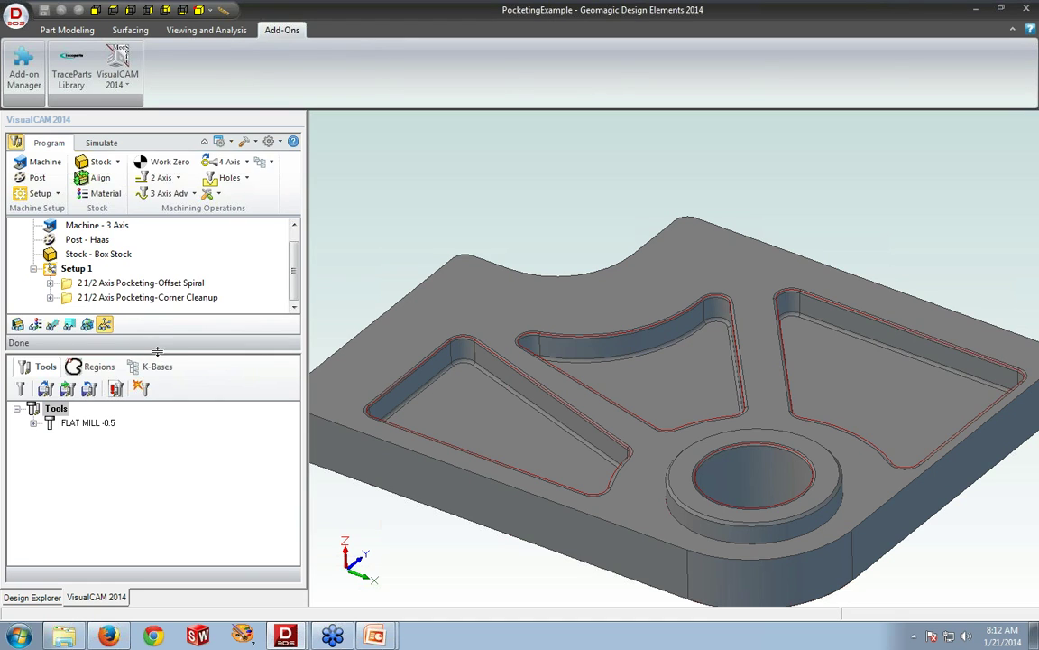
left_click_drag(155, 352, 156, 377)
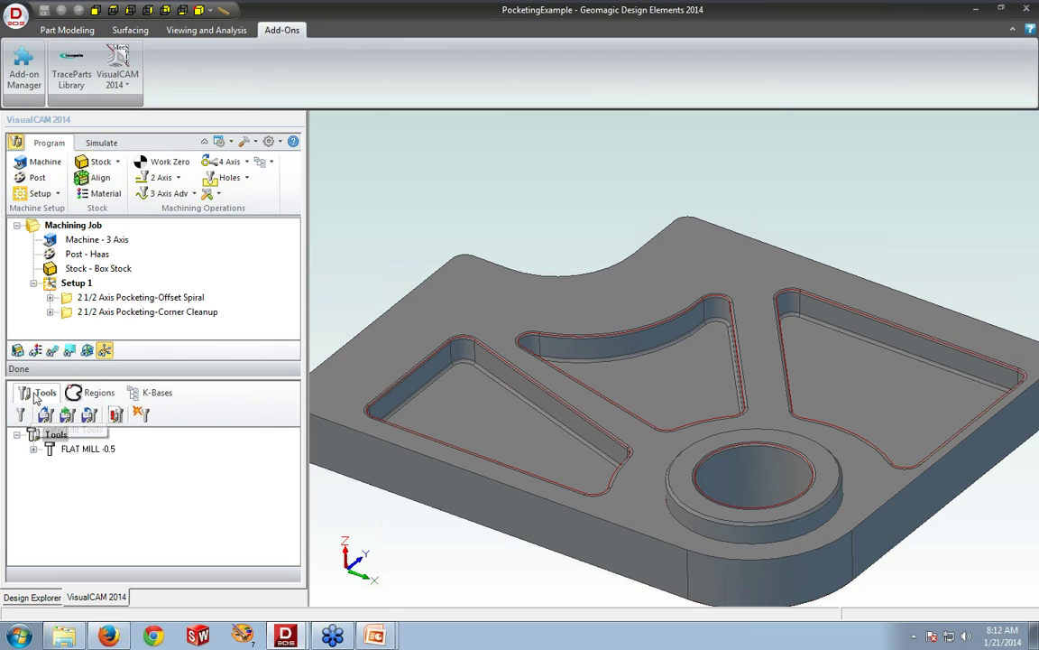
left_click(76, 395)
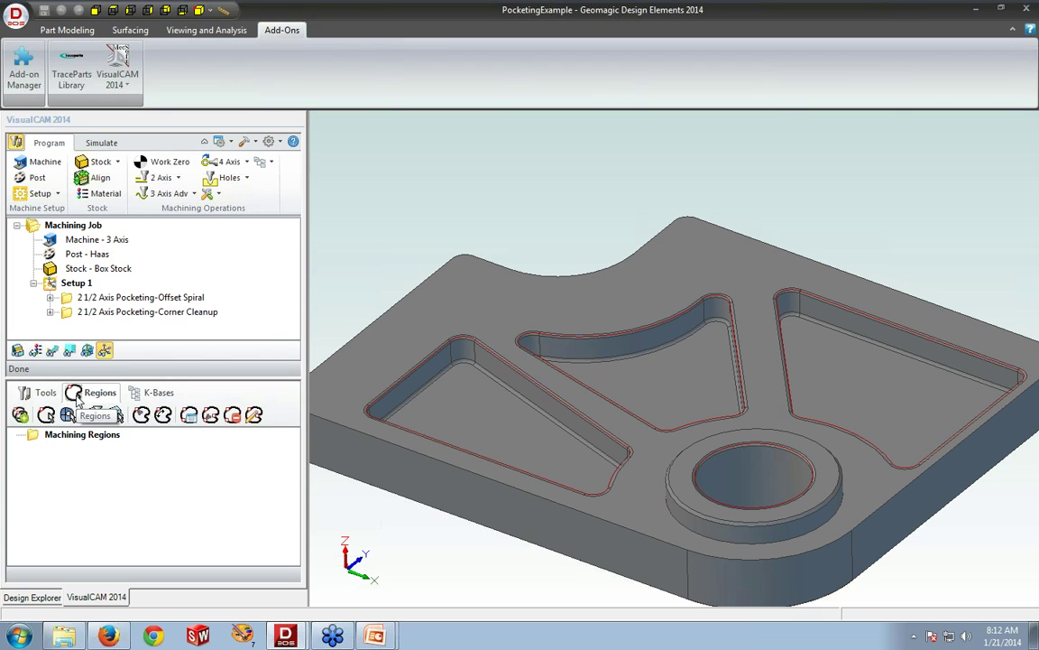
left_click(134, 395)
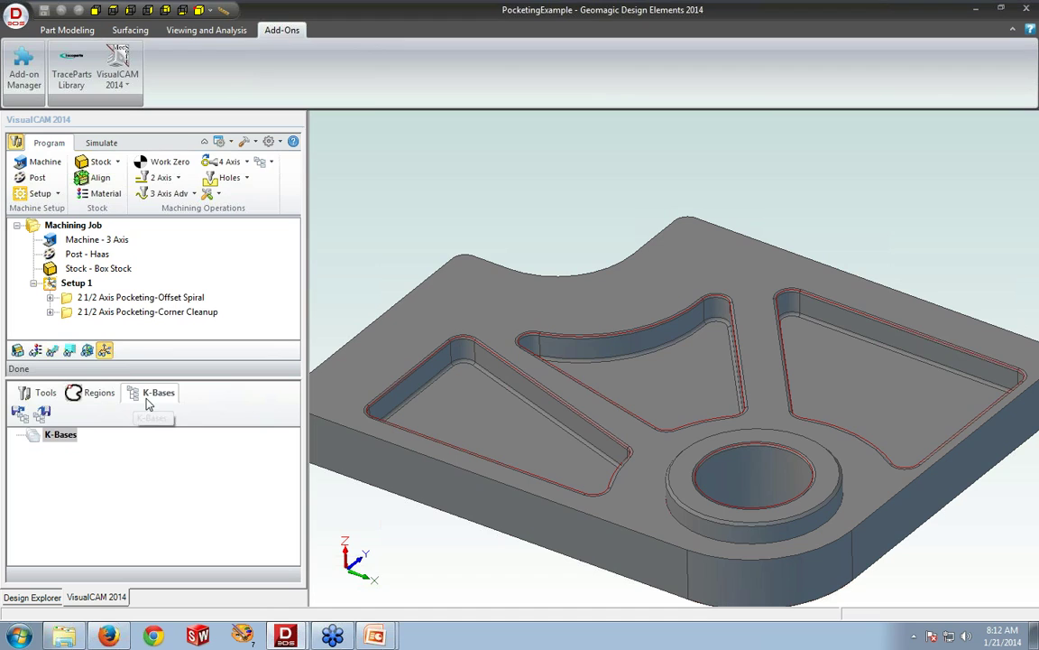
left_click(47, 393)
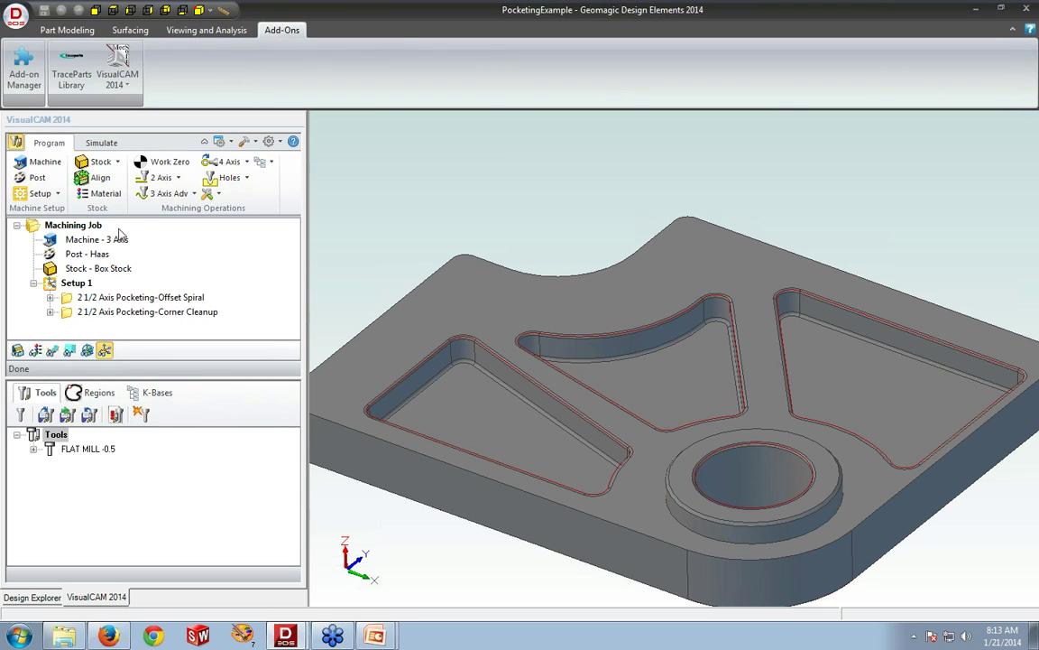
Step: Select the Offset Spiral pocketing operation and look over the 2-axis operations list
left_click(86, 300)
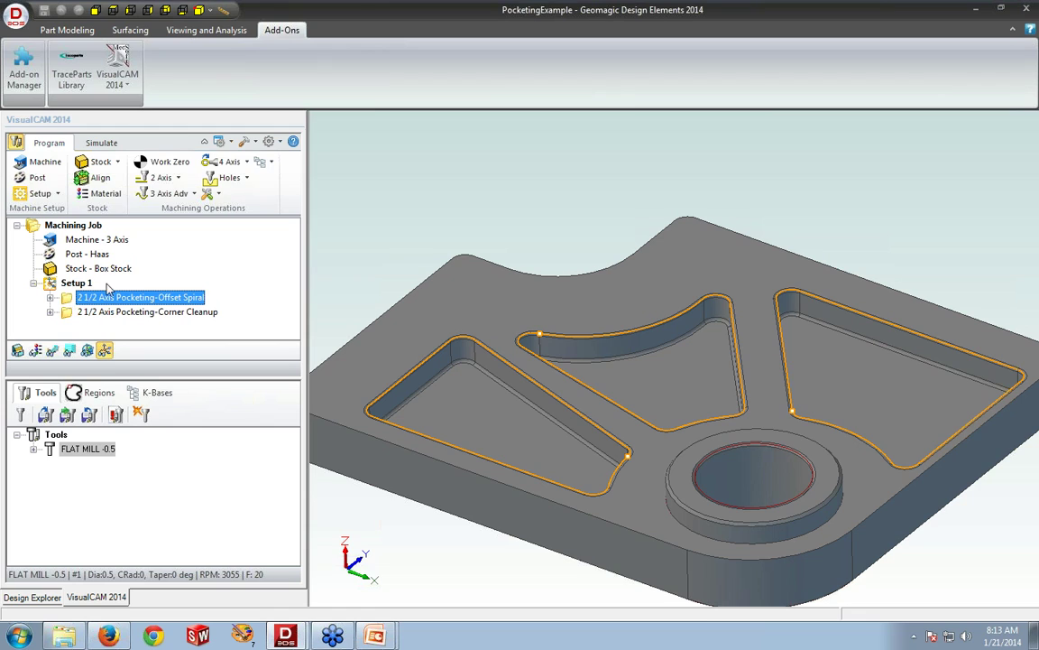
left_click(179, 178)
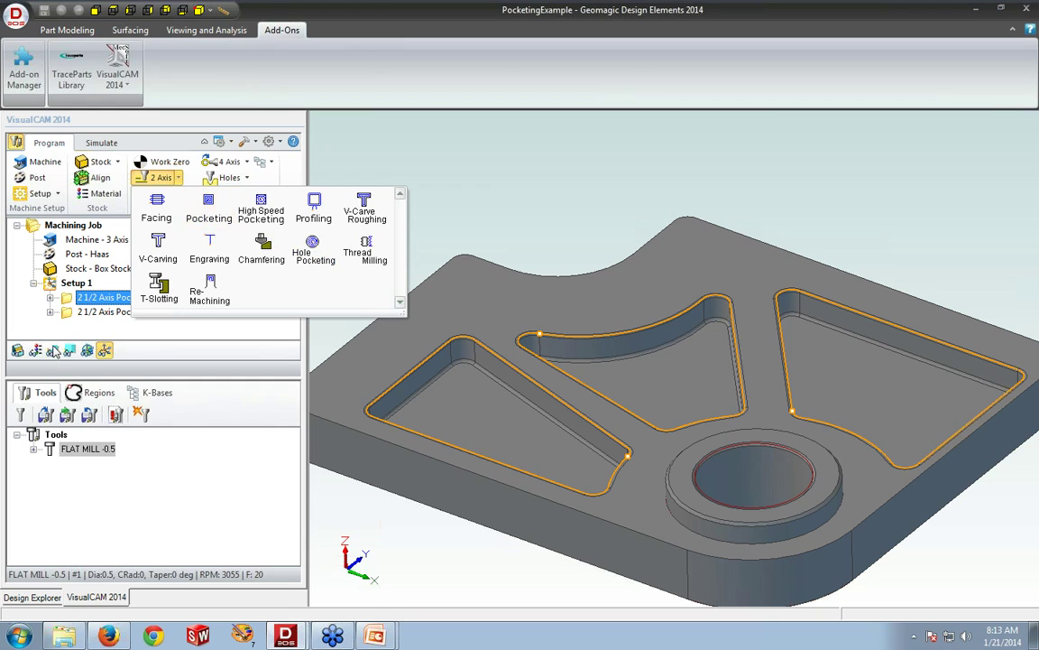
left_click(356, 284)
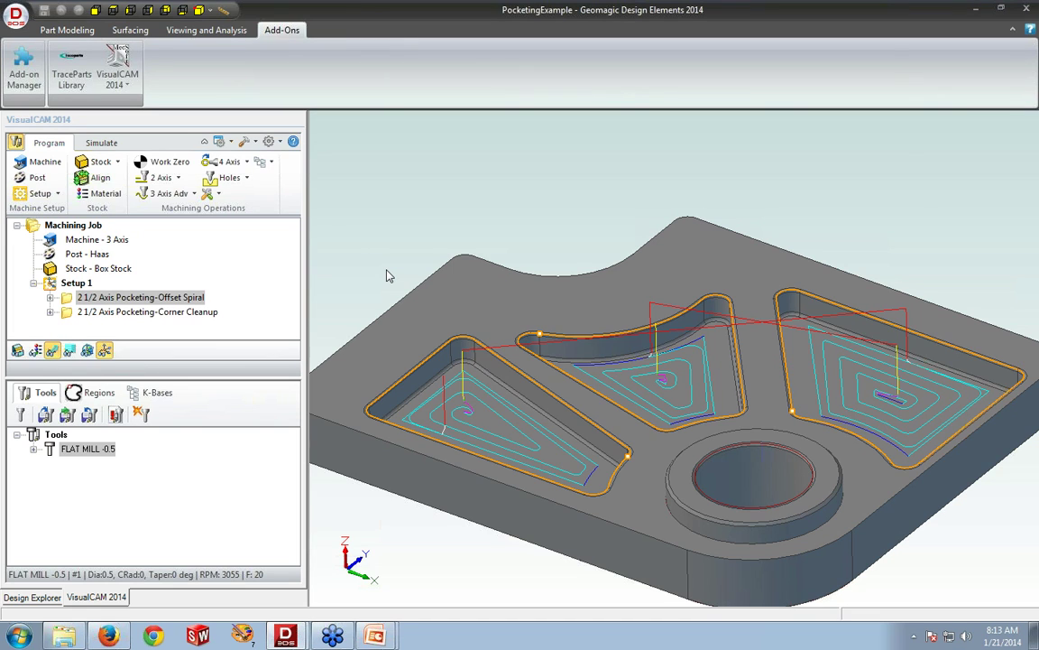
double_click(66, 305)
left_click(65, 169)
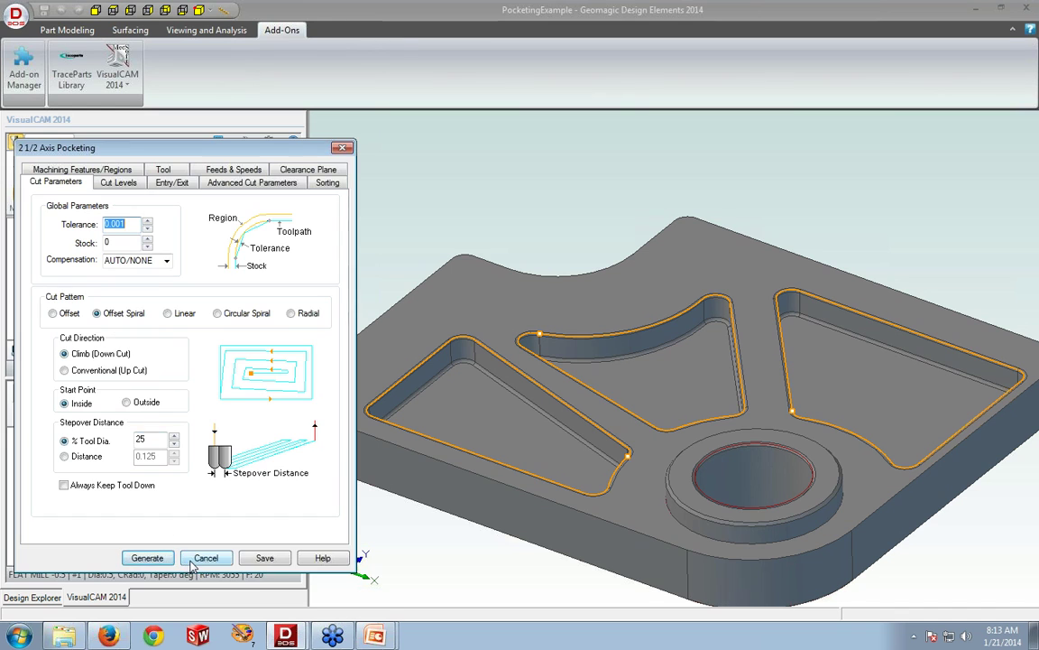
left_click(147, 558)
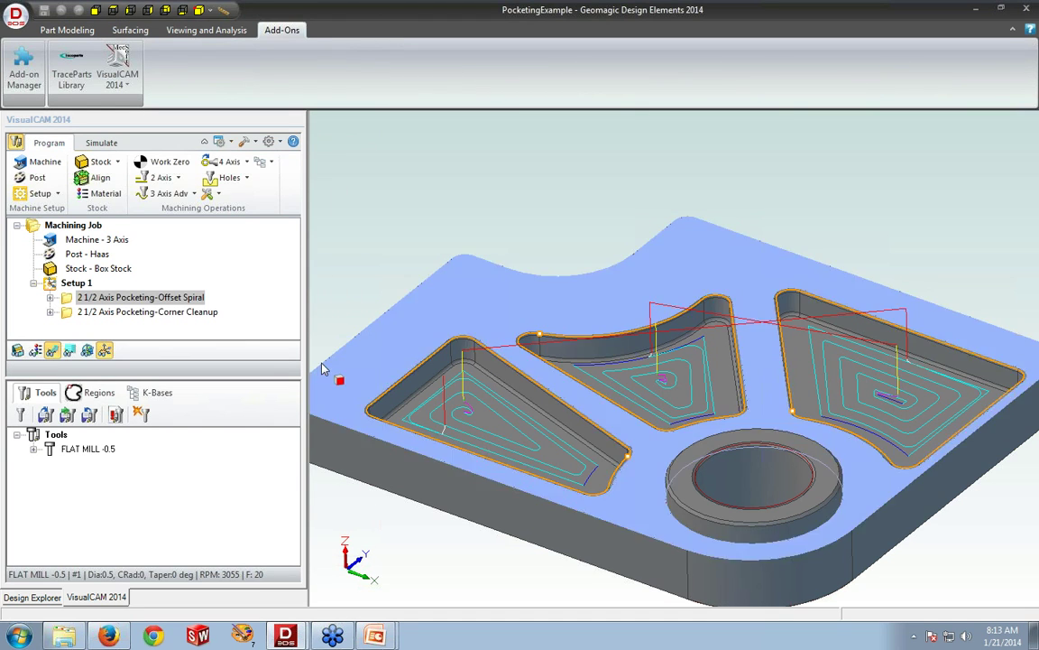
left_click(102, 144)
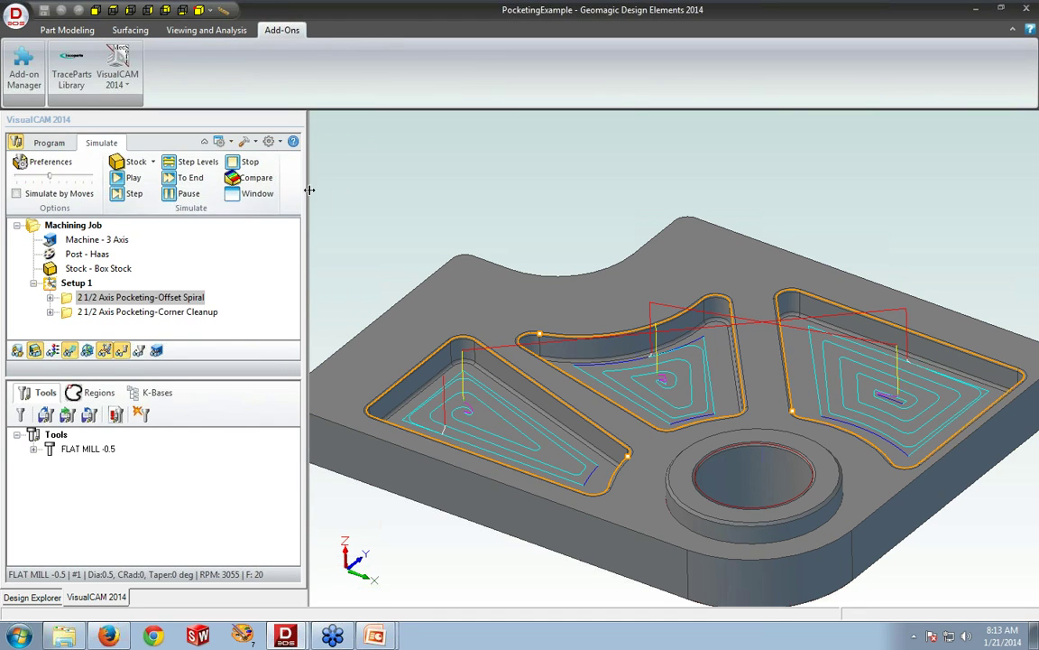
left_click(252, 194)
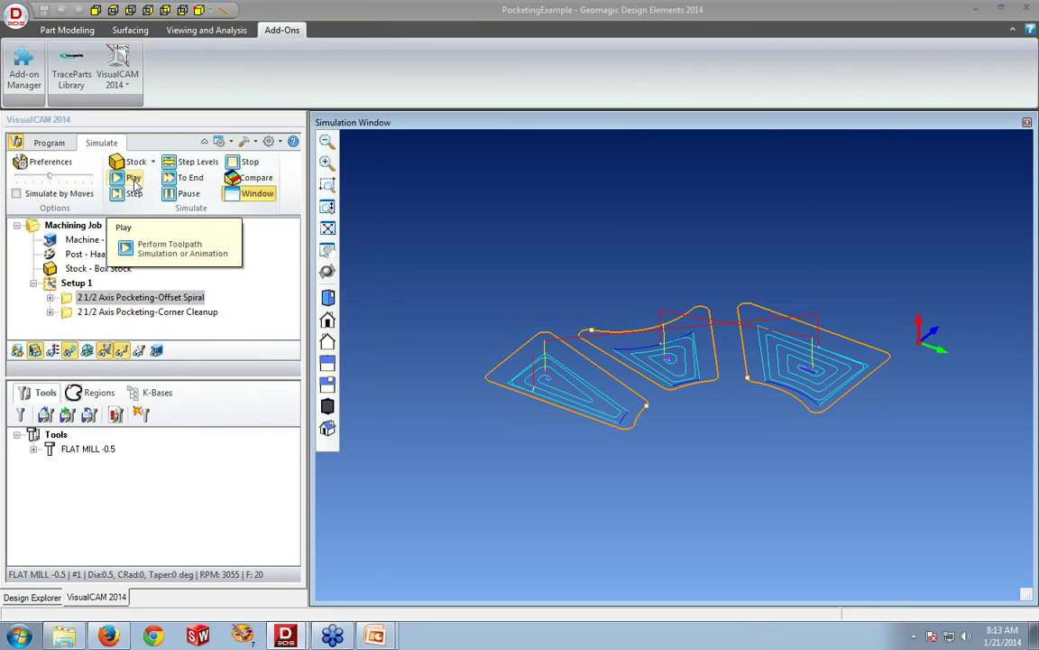
left_click(133, 180)
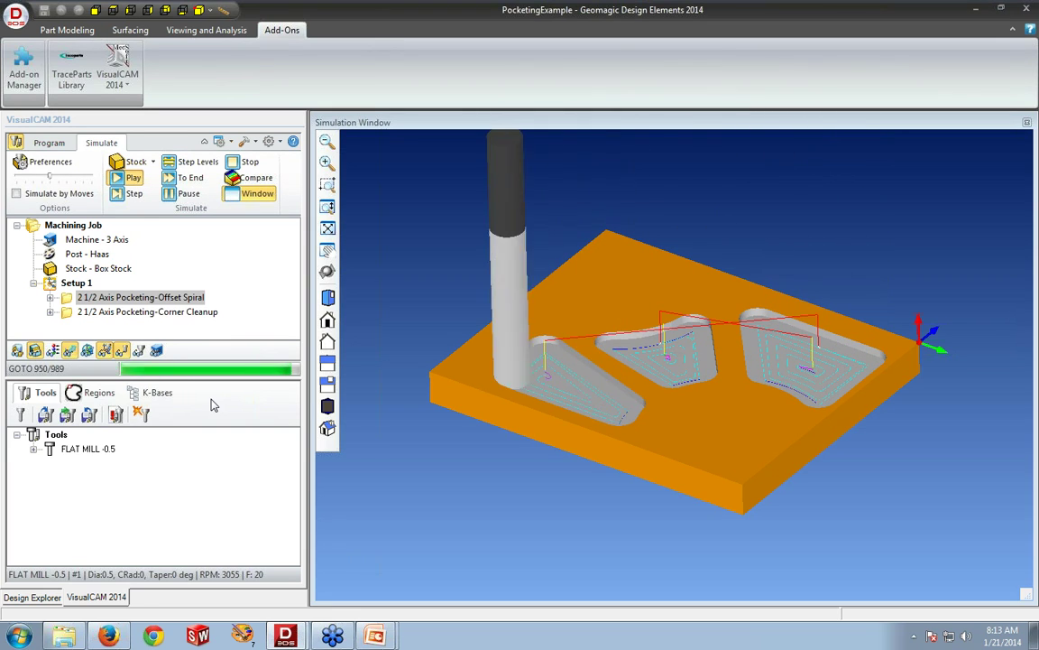
left_click(1027, 122)
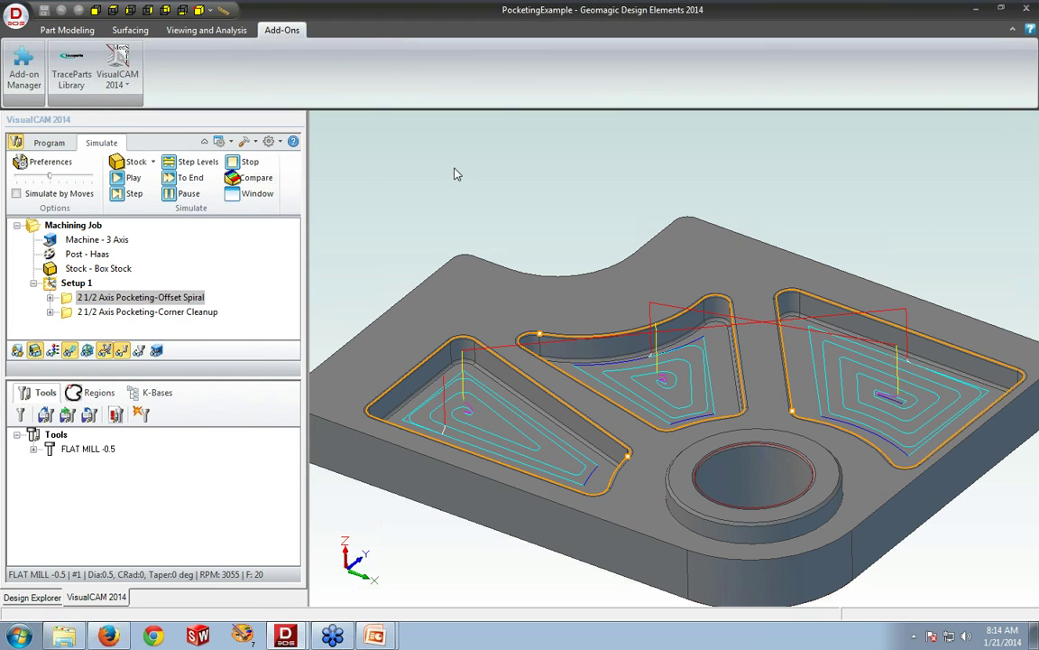
left_click(49, 142)
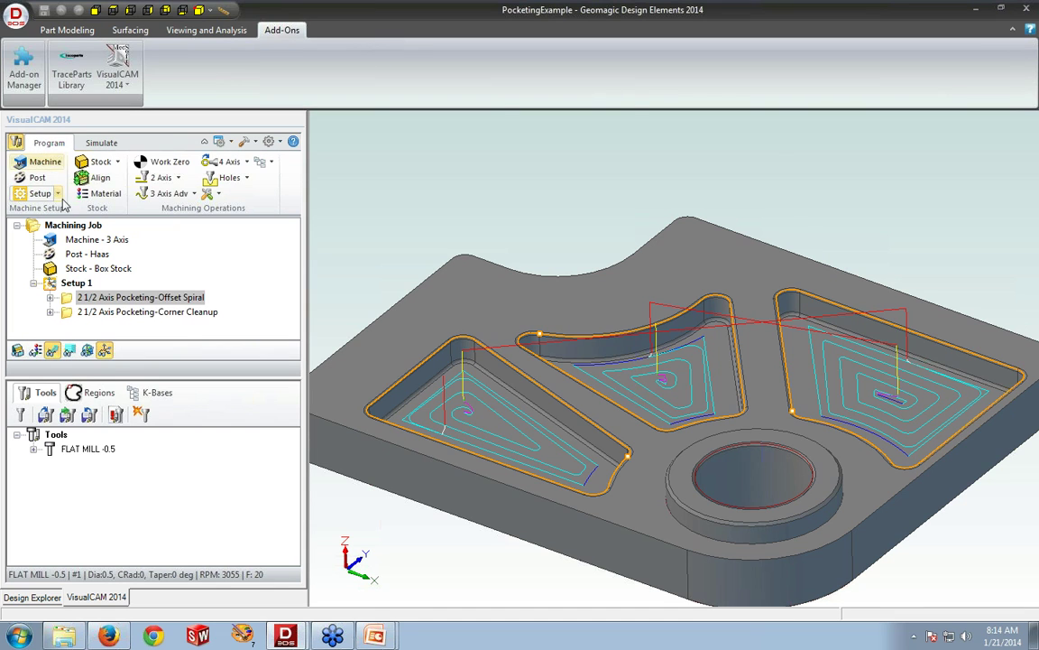
Step: Check Clean Corners in the Corner Cleanup cut parameters and regenerate its toolpaths
left_click(67, 313)
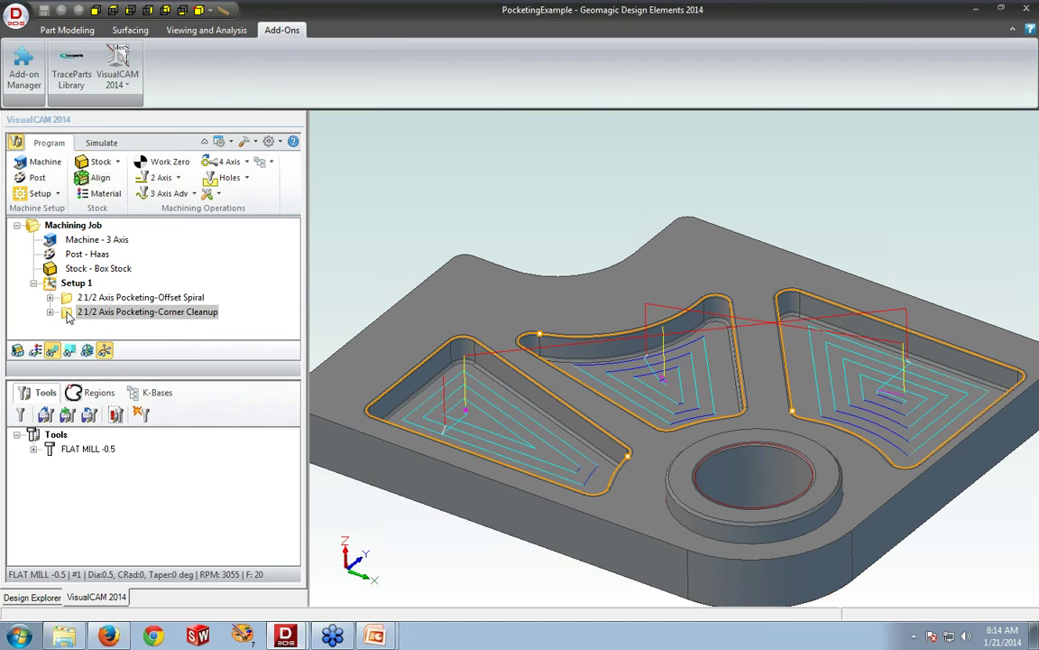
double_click(66, 313)
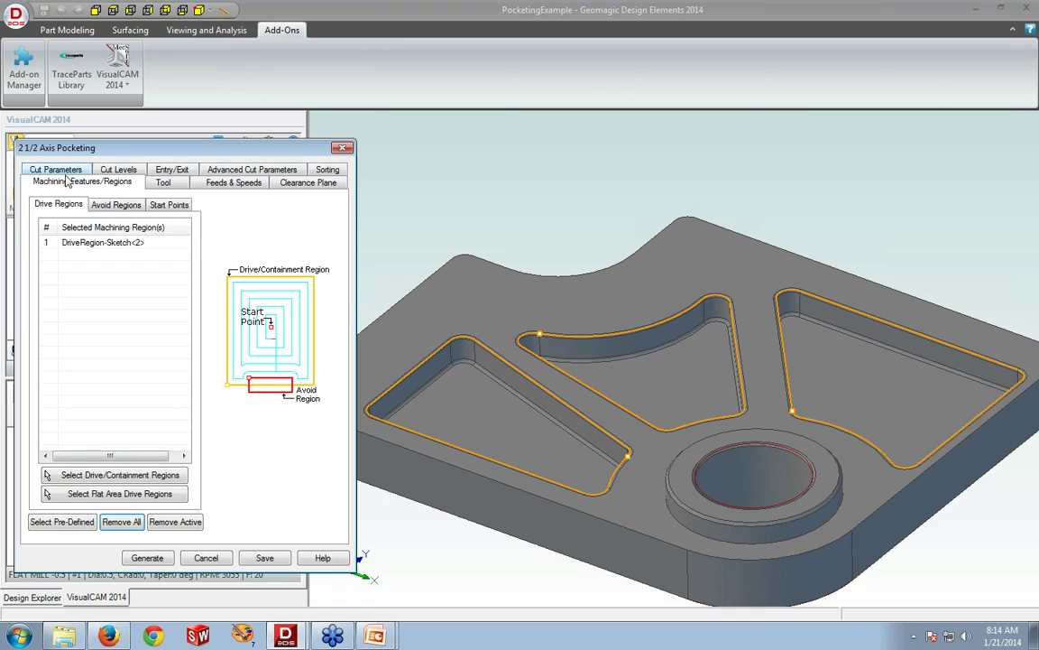
left_click(65, 171)
left_click_drag(76, 147, 87, 83)
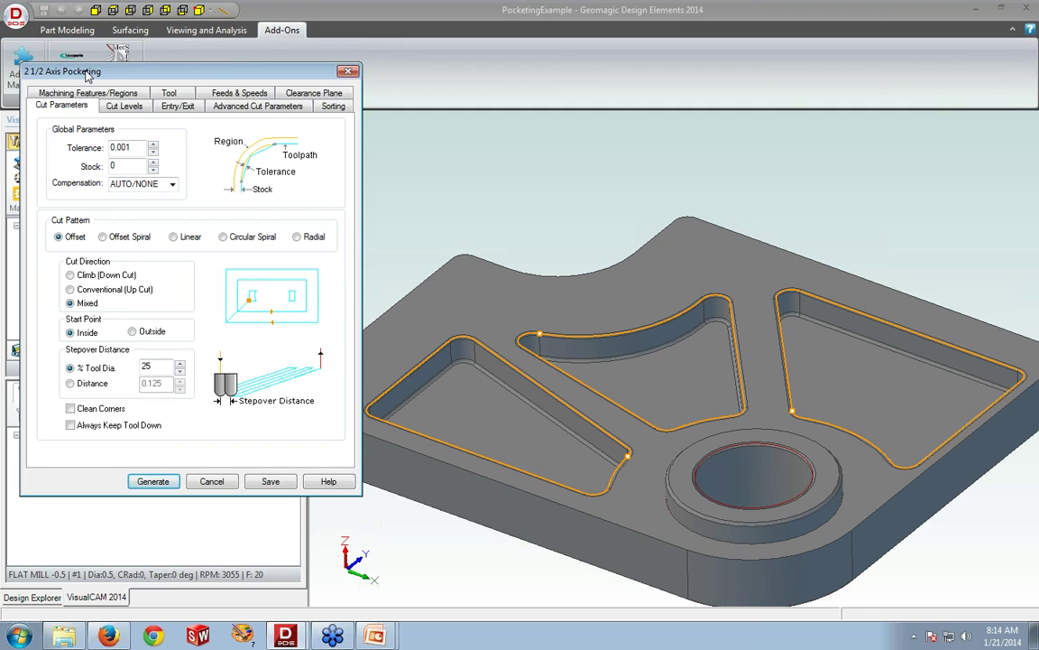
left_click(83, 411)
left_click(152, 482)
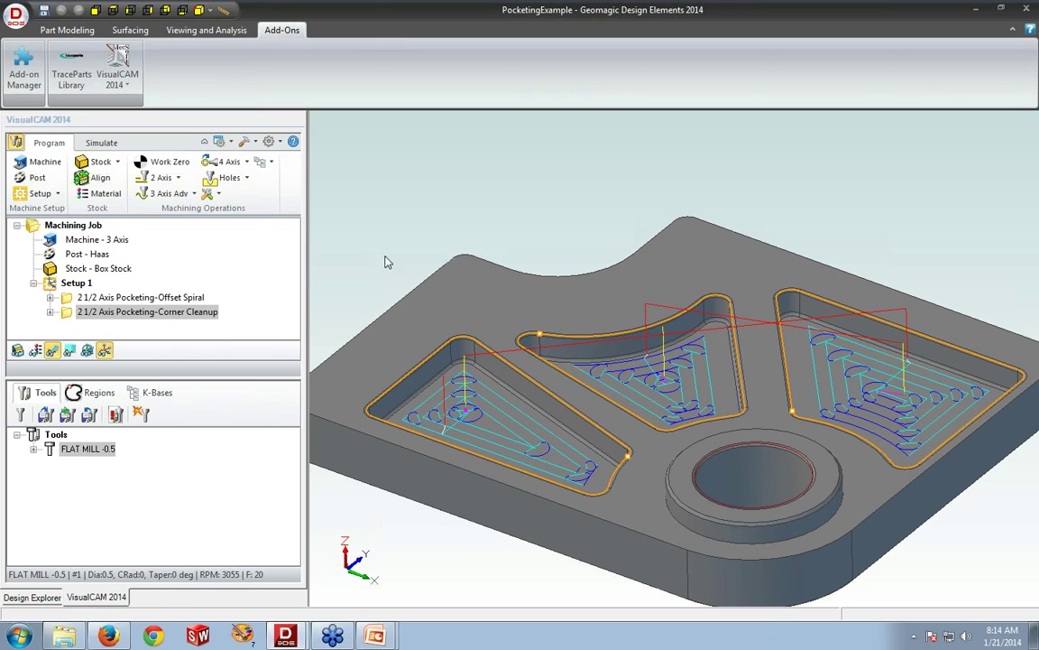
scroll(424, 516, "up", 2)
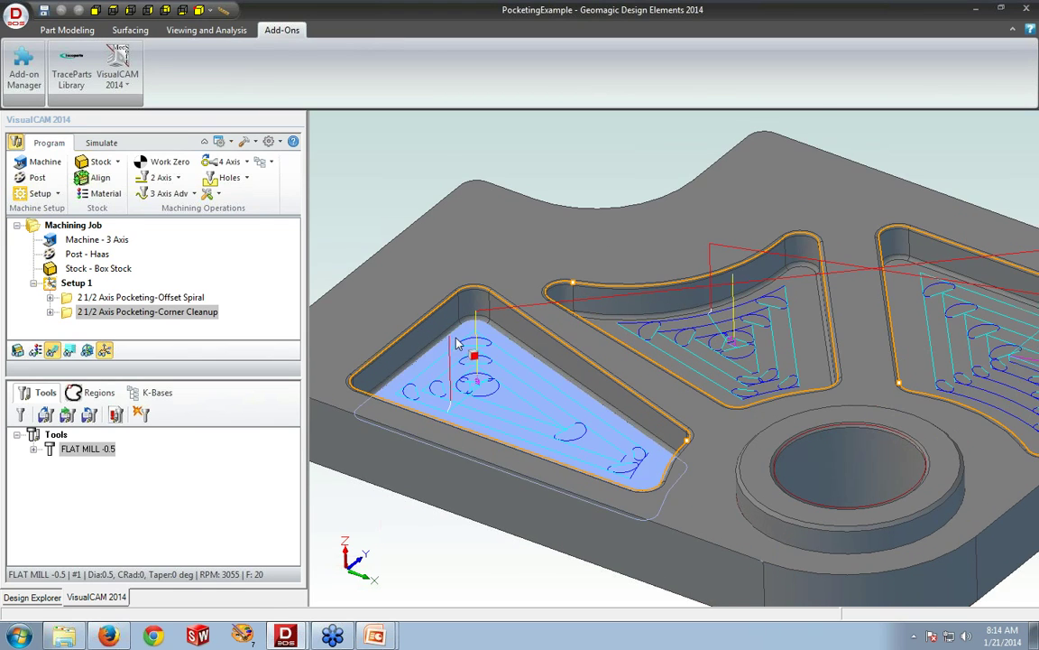
scroll(458, 343, "up", 2)
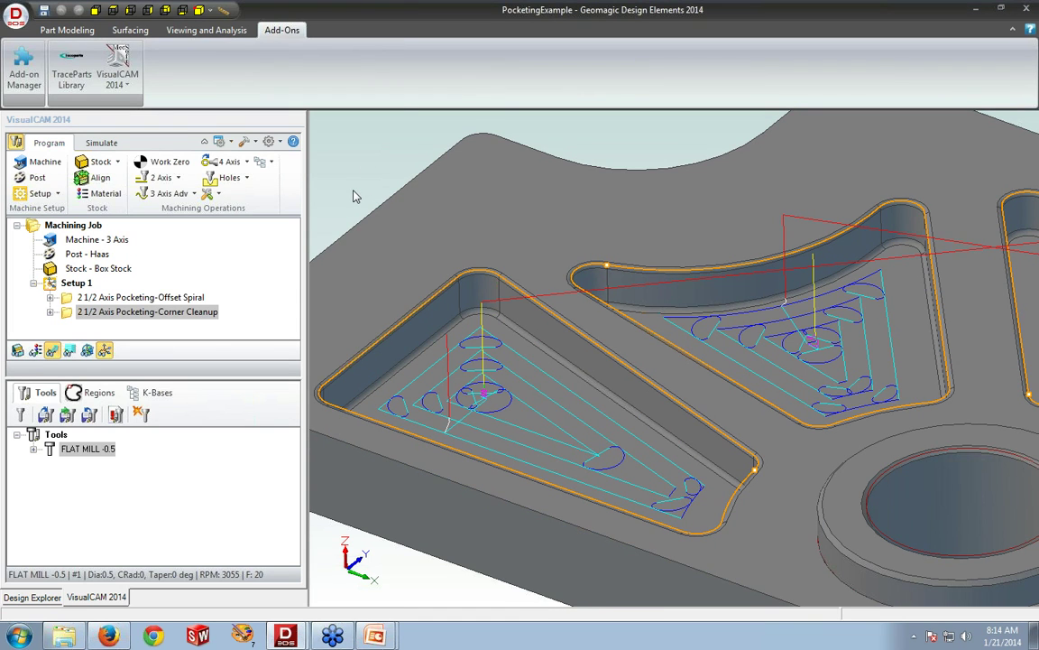
scroll(353, 207, "down", 1)
scroll(377, 242, "down", 2)
scroll(357, 171, "up", 1)
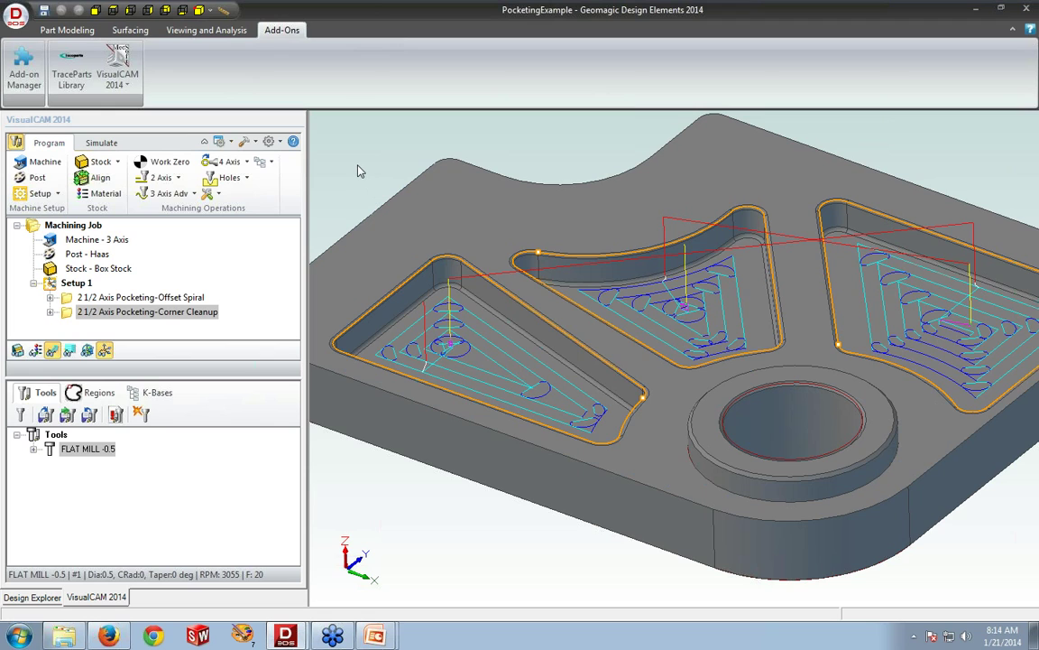
scroll(425, 492, "down", 1)
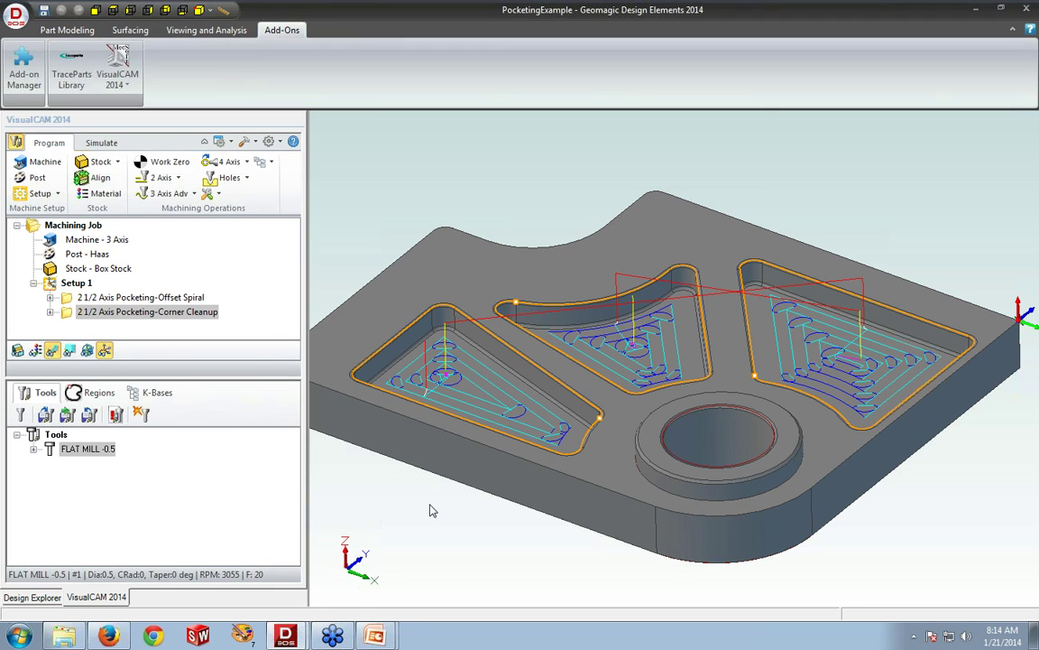
left_click(101, 142)
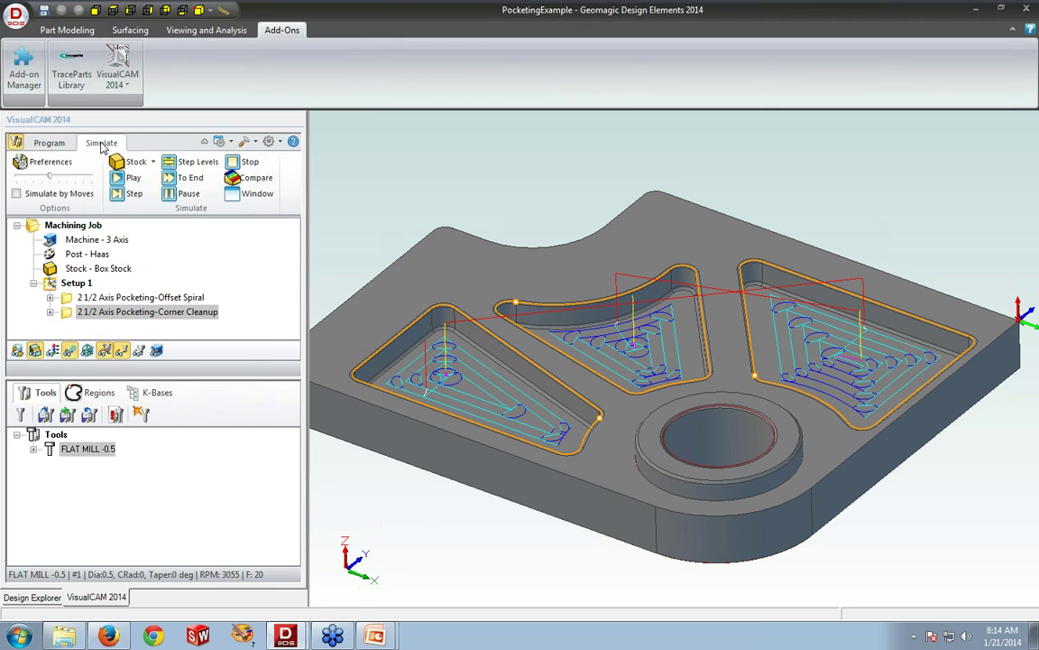
Step: Move Corner Cleanup above Offset Spiral, simulate both pocket cuts, then close the simulation window
left_click(244, 199)
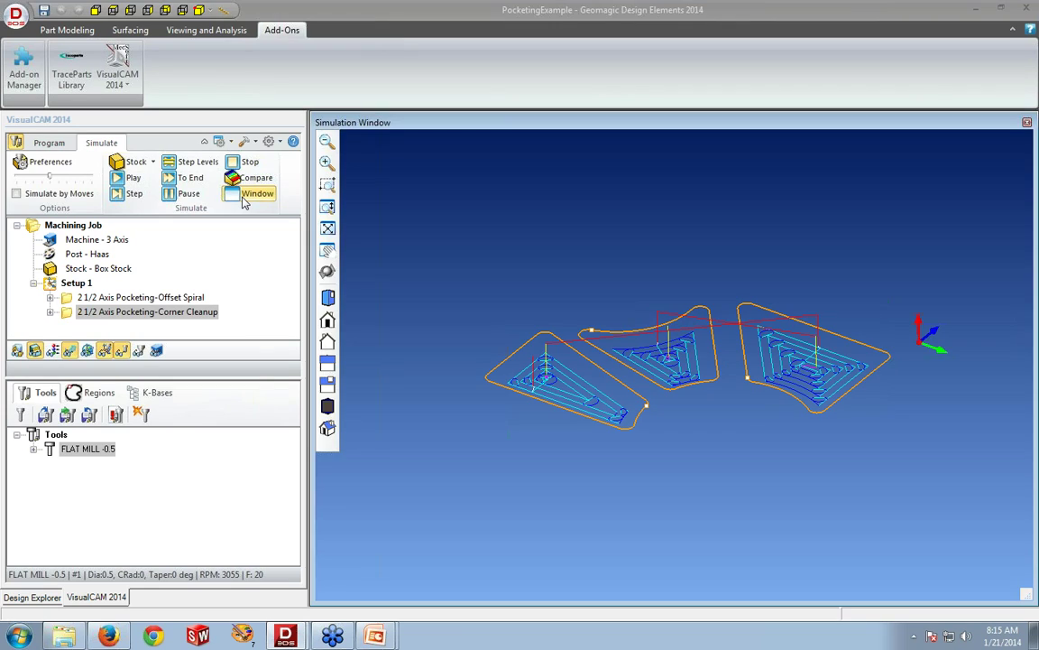
left_click(72, 304)
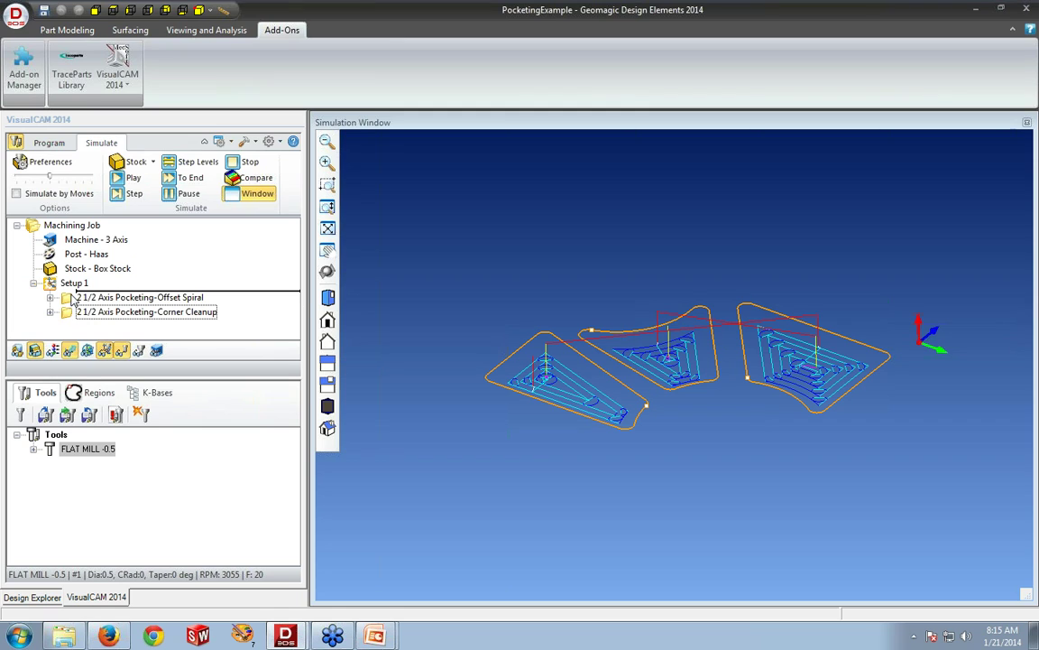
left_click_drag(73, 299, 67, 275)
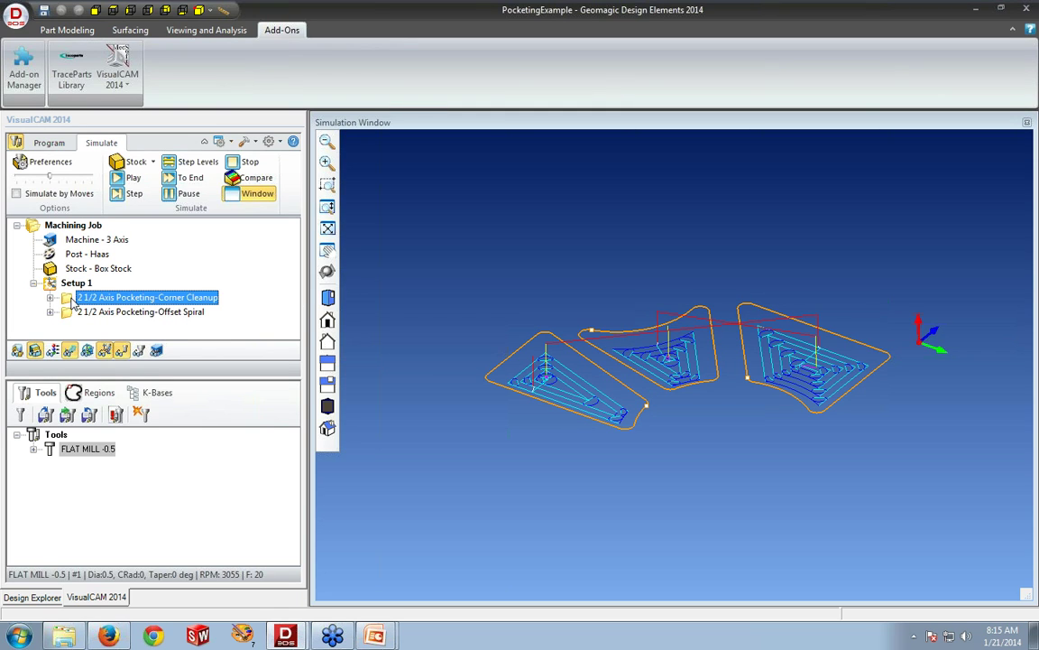
left_click(119, 180)
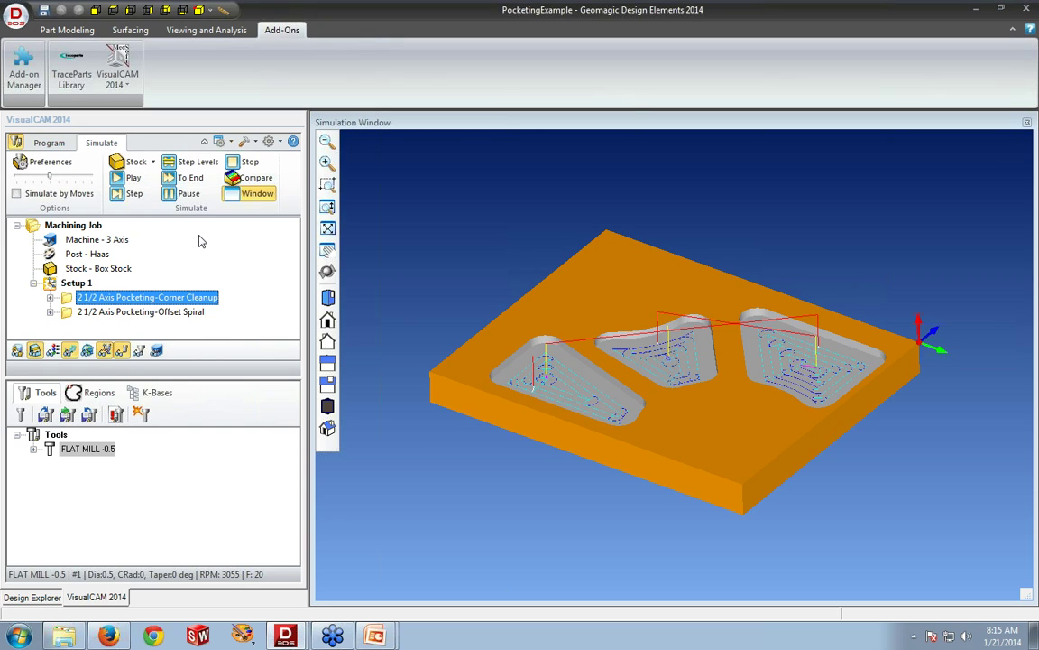
left_click(1027, 122)
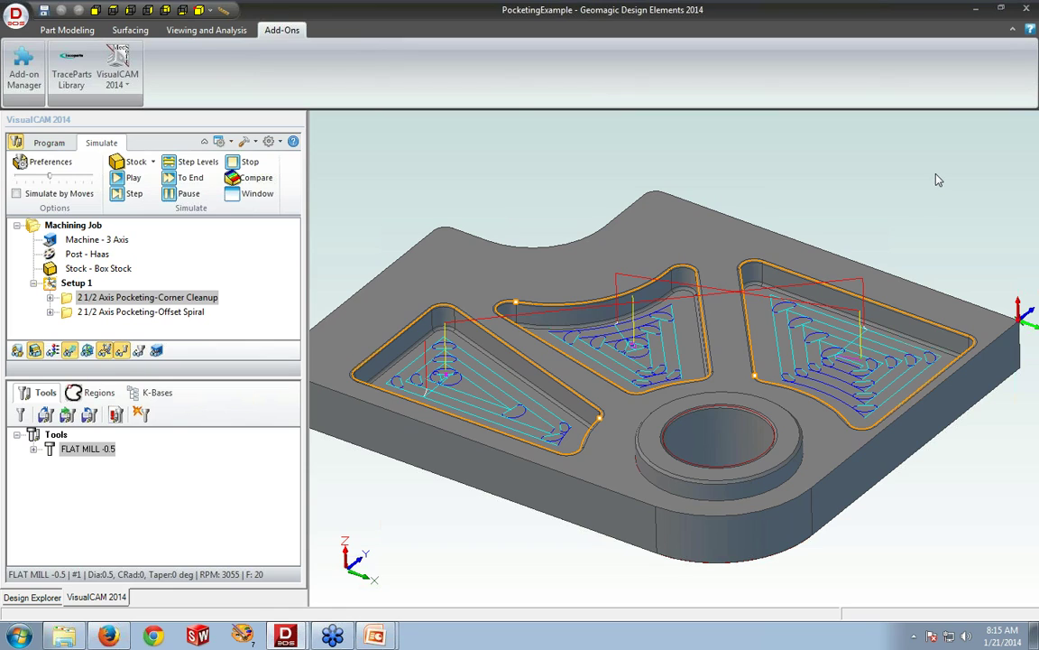
Step: Close PocketingExample without saving and open KeepToolDownExample from the recent parts list
left_click(49, 143)
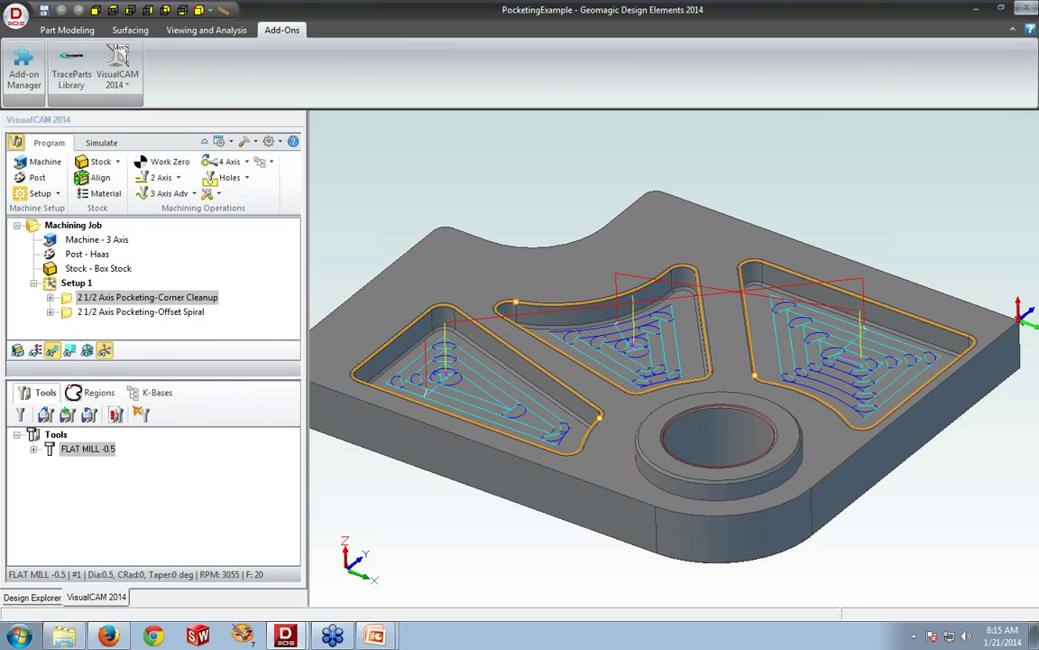
left_click(1026, 8)
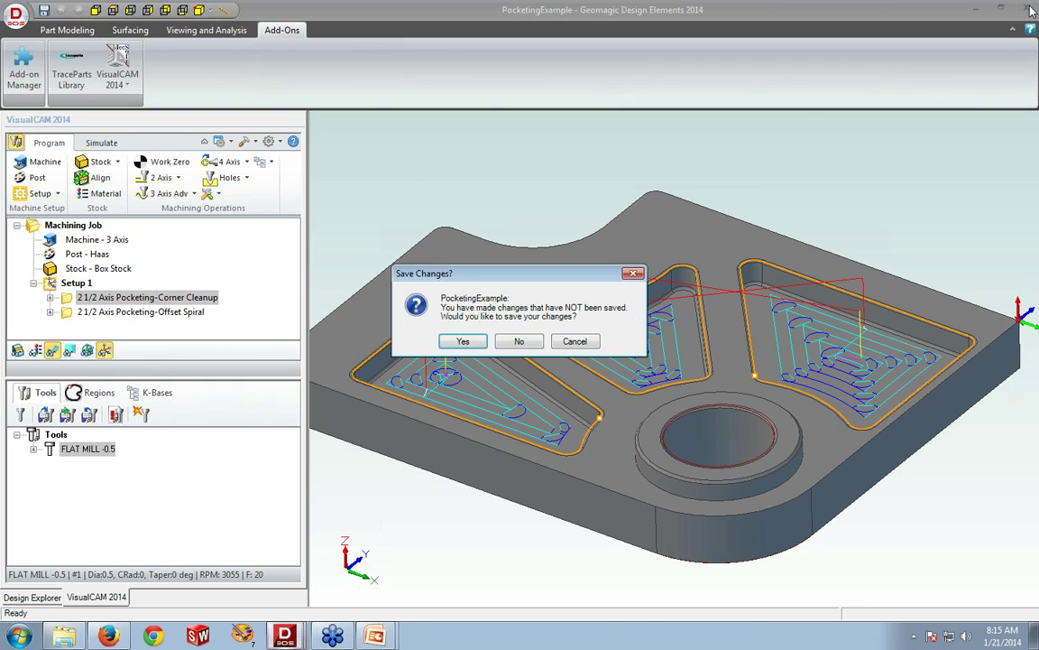
left_click(519, 342)
left_click(260, 201)
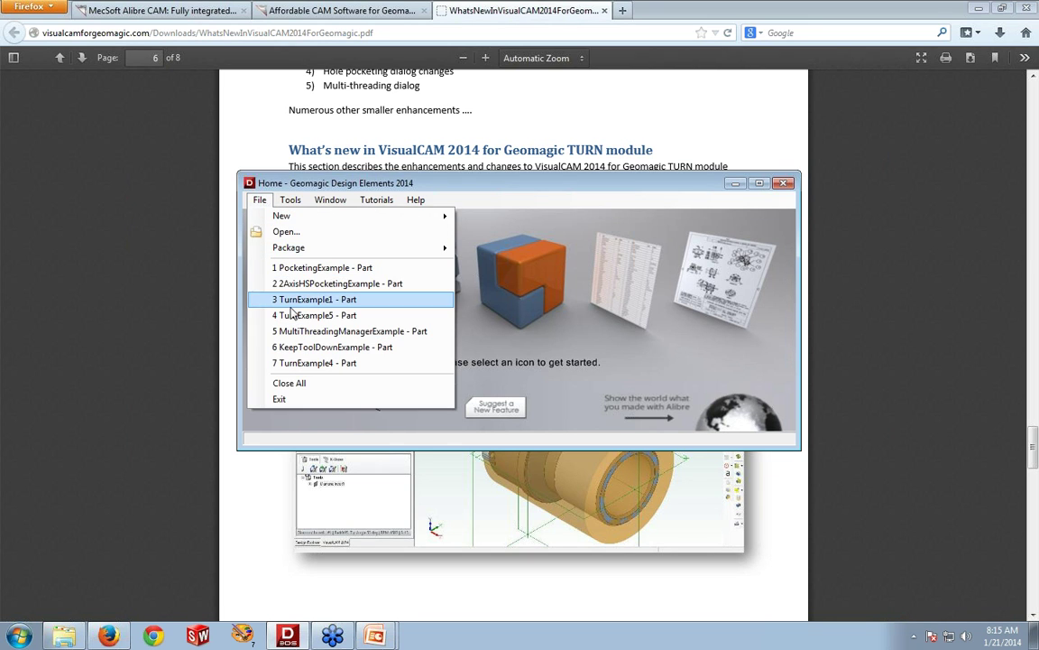
left_click(288, 300)
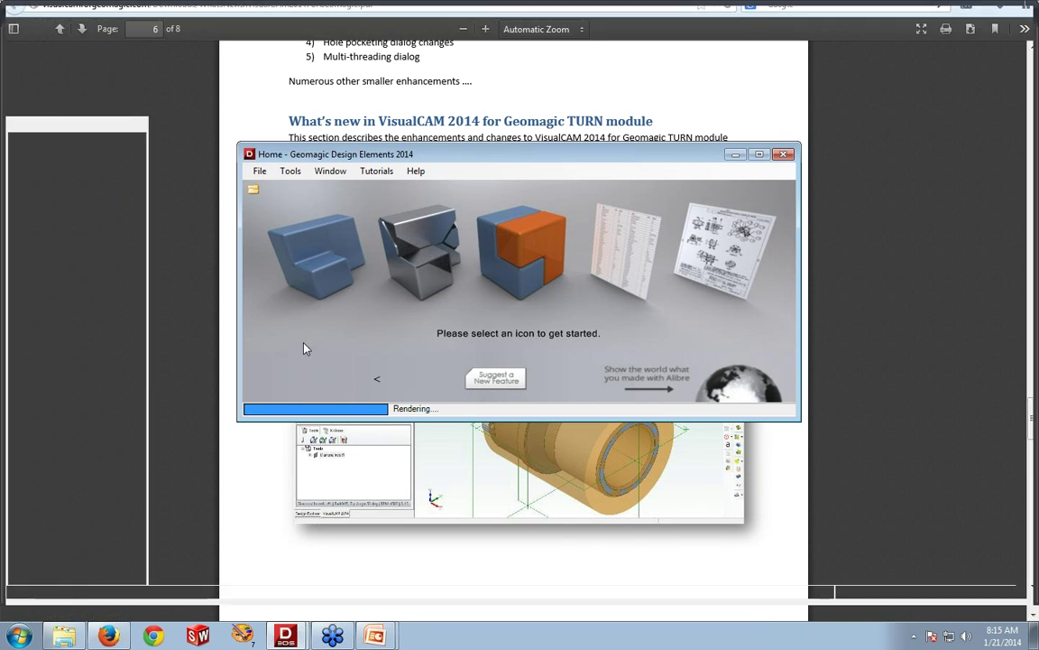
Step: Load the VisualCAM 2014 MILL module for KeepToolDownExample
scroll(592, 390, "up", 3)
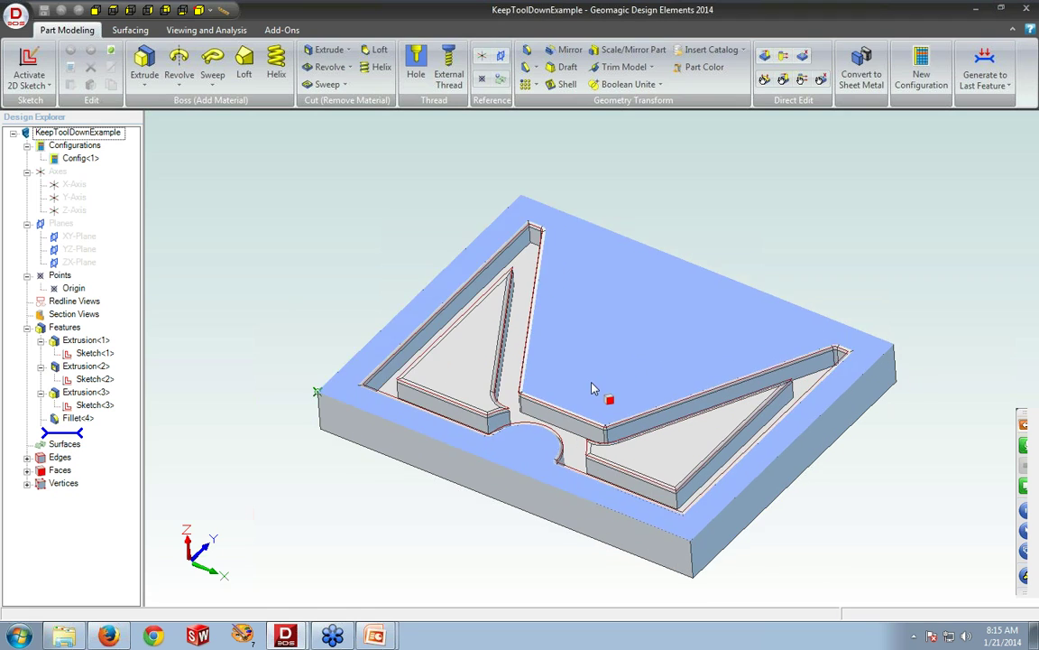
left_click(282, 30)
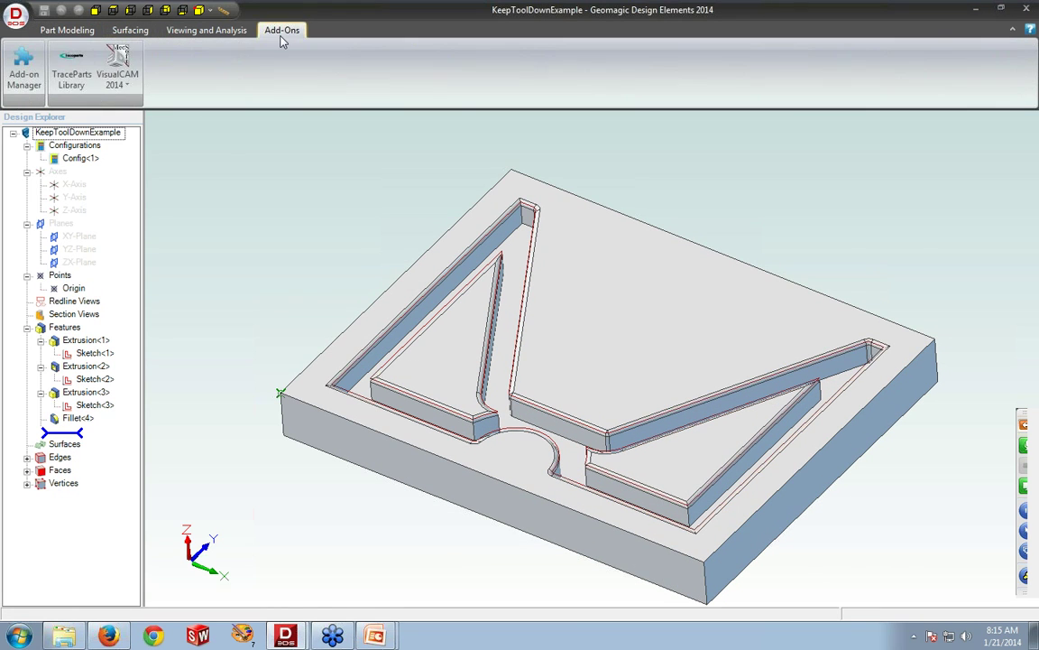
left_click(120, 85)
left_click(130, 119)
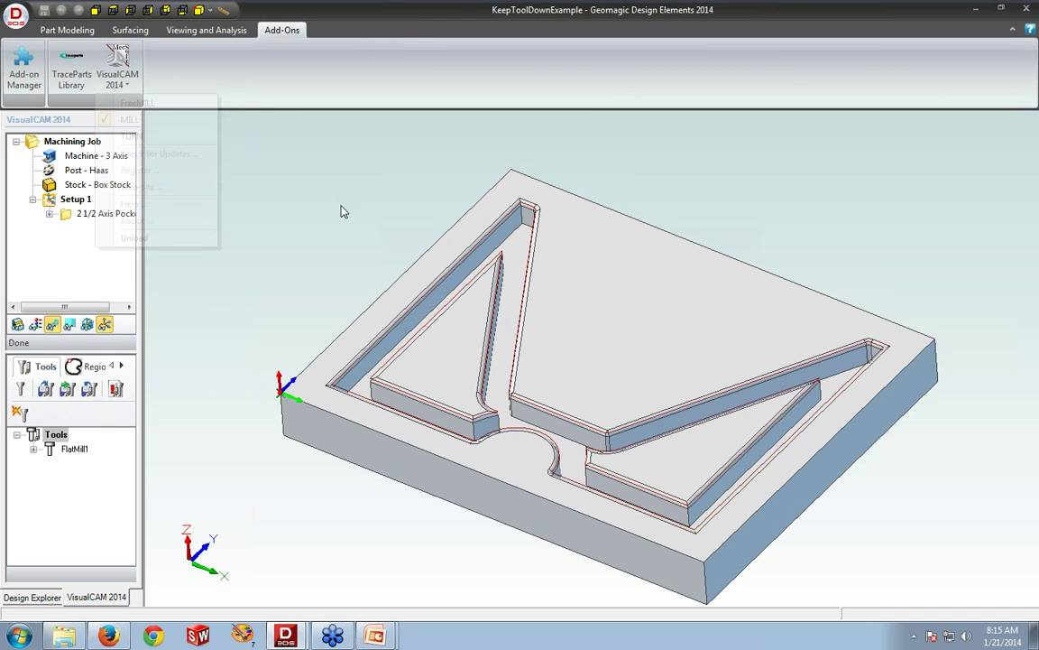
scroll(543, 364, "up", 3)
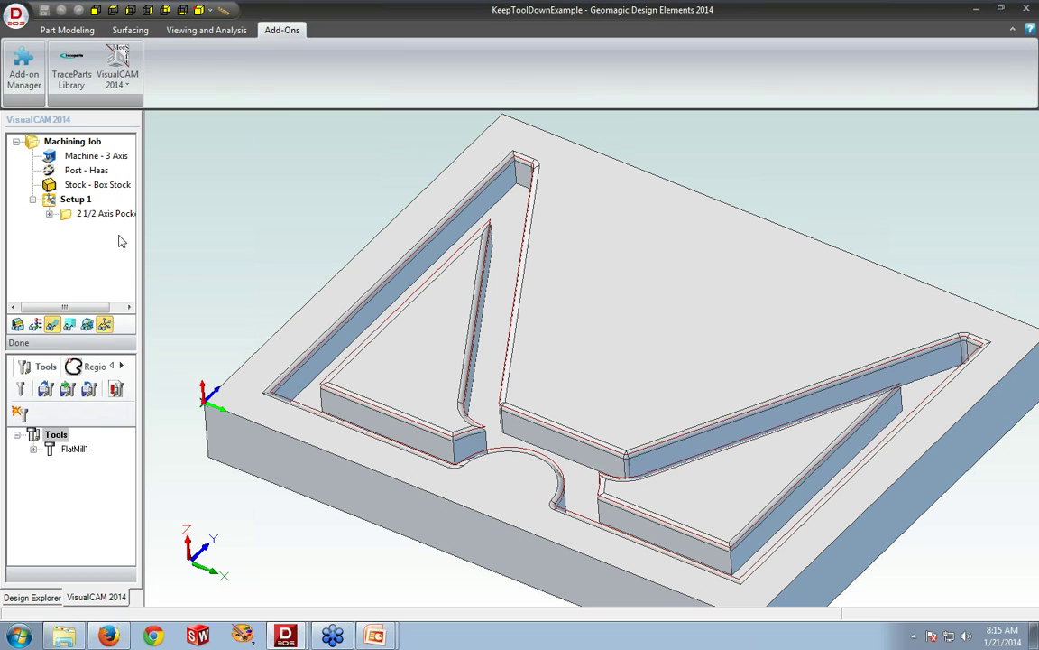
Step: Display the 2 1/2 Axis Pocketing toolpath and review its Cut Parameters without changing them
left_click_drag(143, 249, 291, 273)
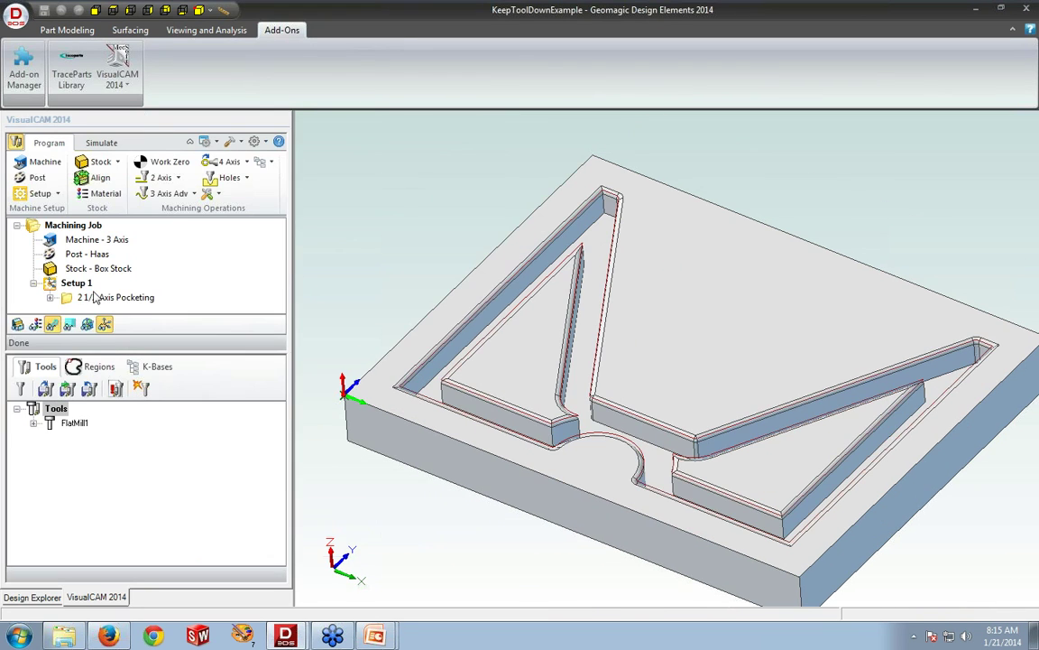
left_click(95, 297)
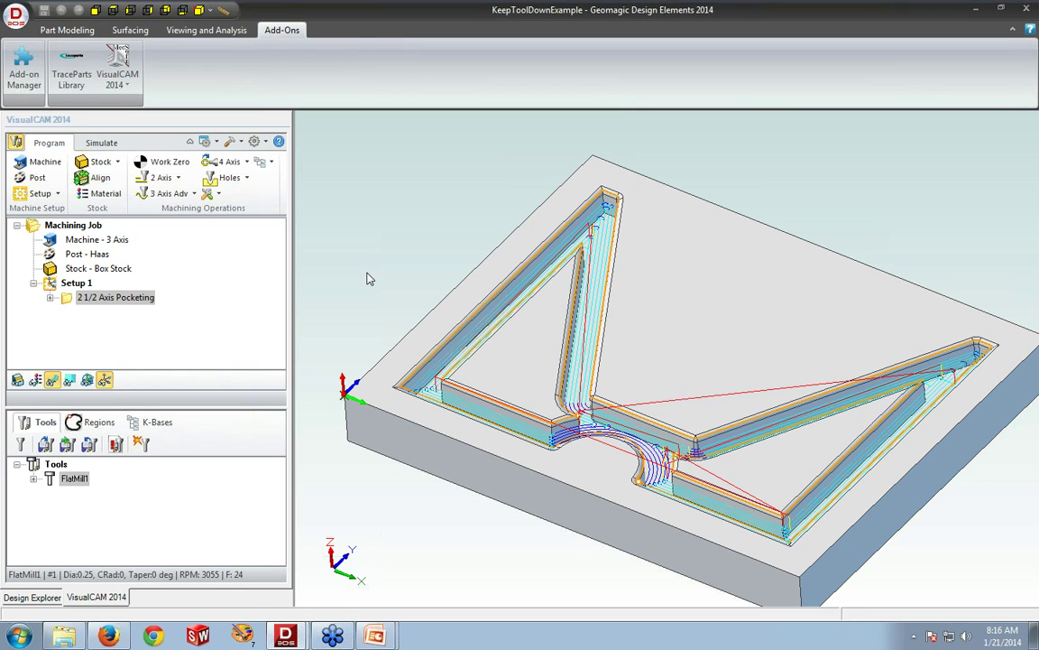
double_click(71, 300)
left_click(83, 171)
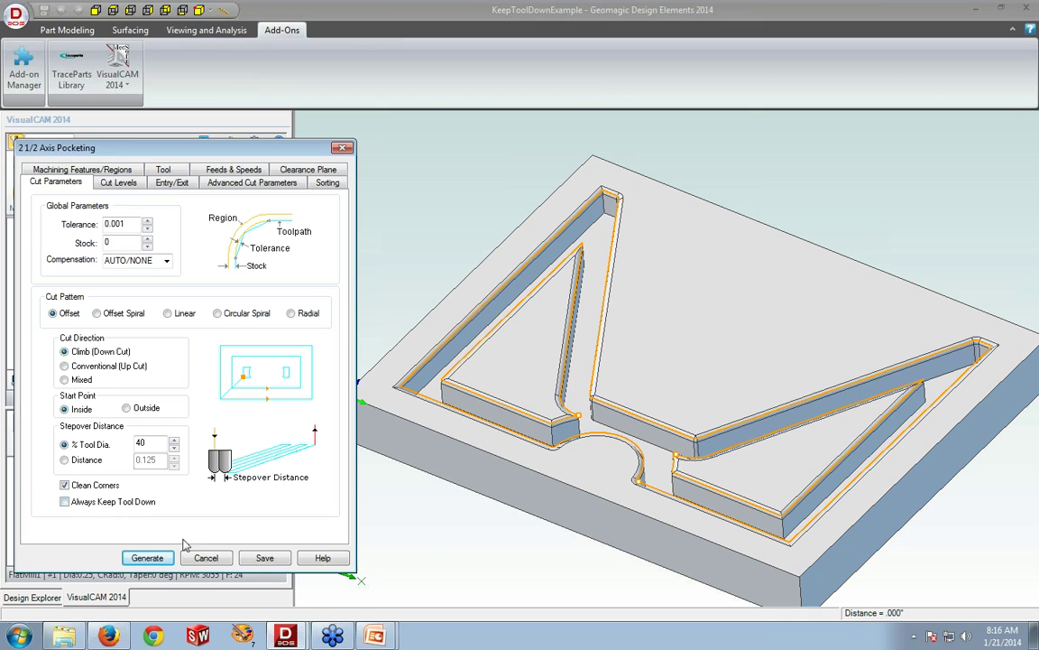
left_click(205, 558)
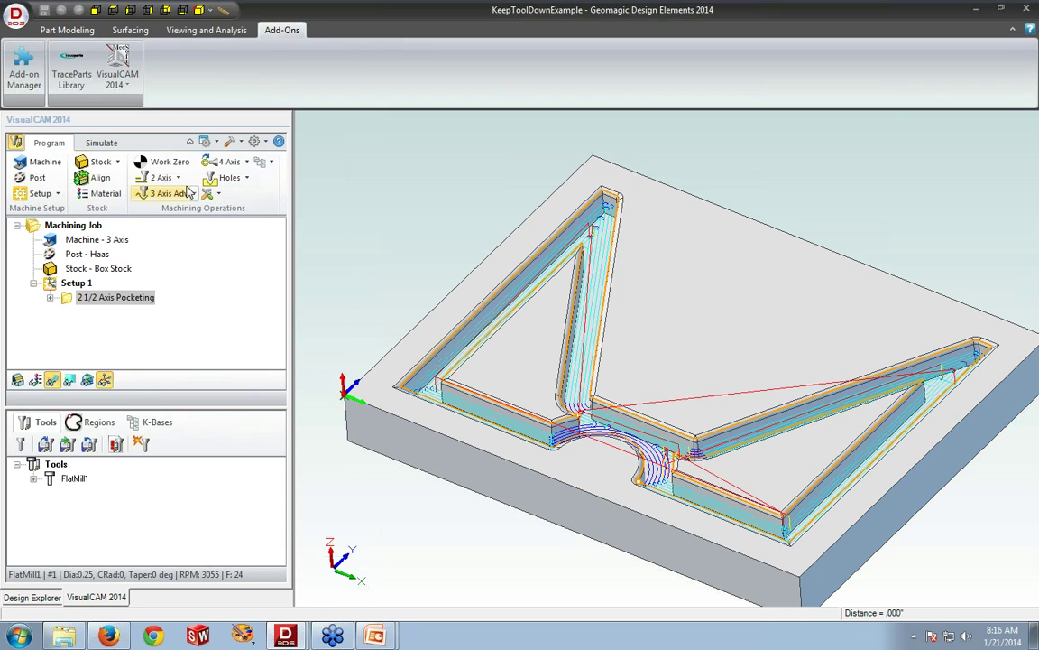
left_click(101, 143)
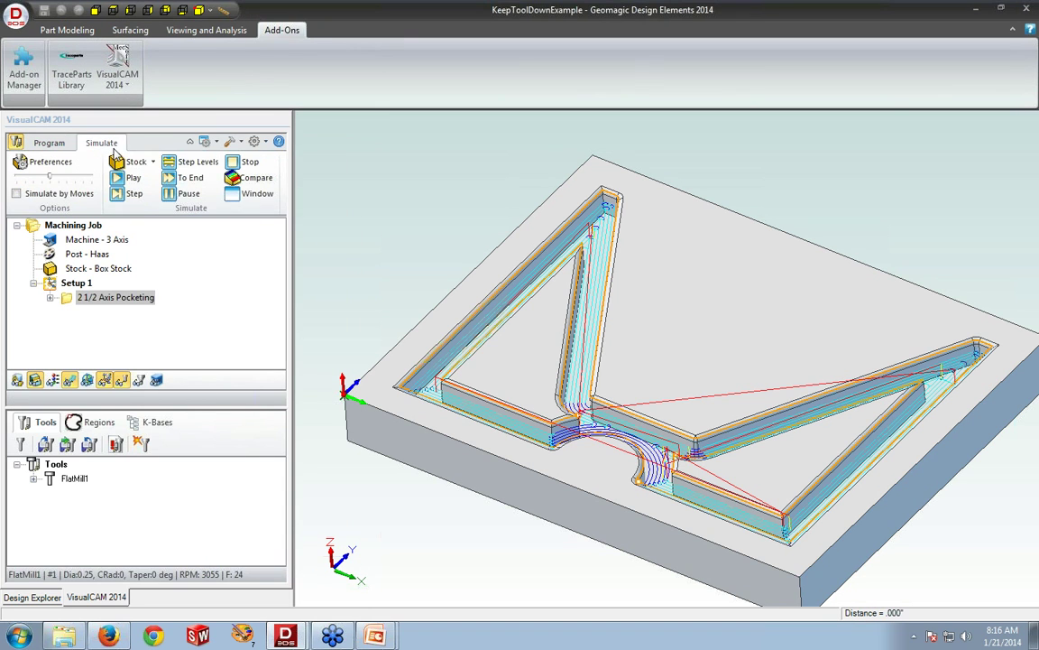
Step: Simulate the 2 1/2 Axis Pocketing cut with toolpath lines hidden, then close the simulation window
left_click(252, 193)
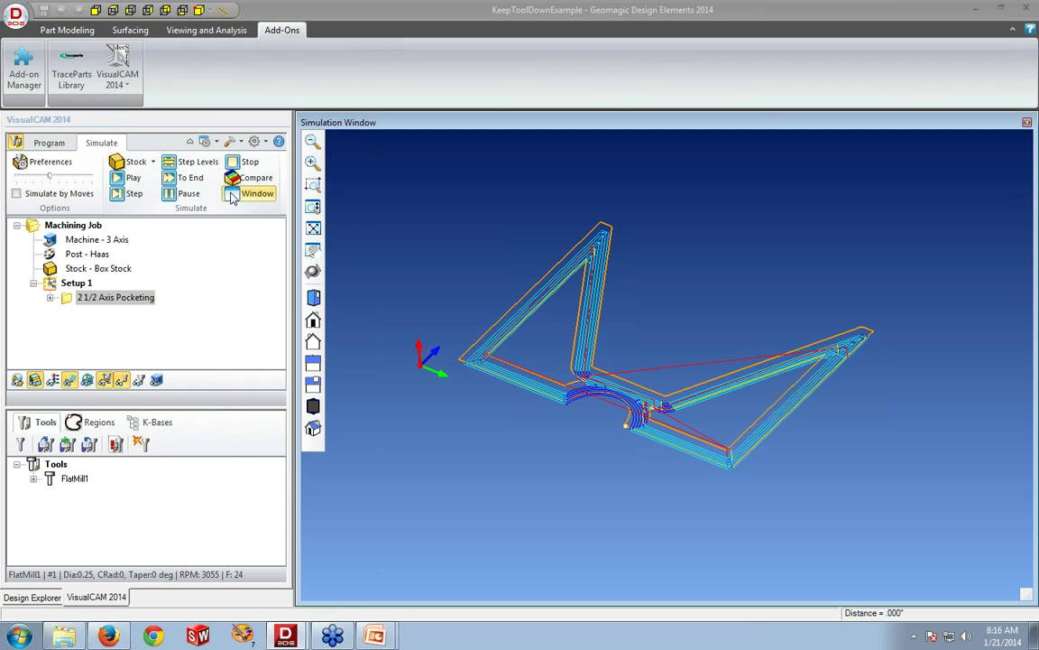
left_click(129, 180)
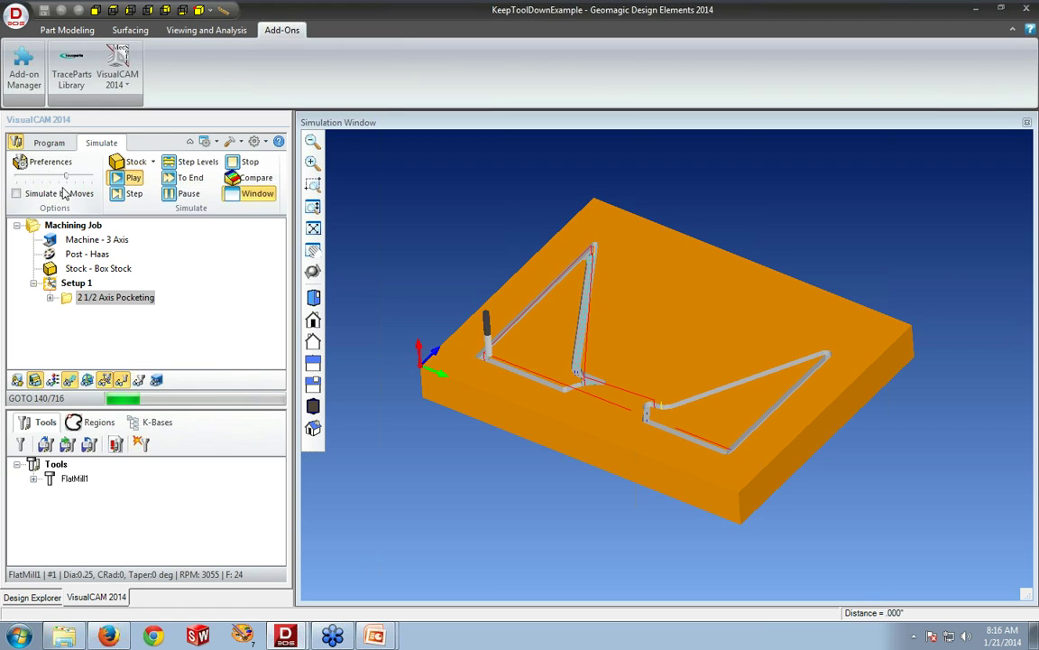
left_click(68, 380)
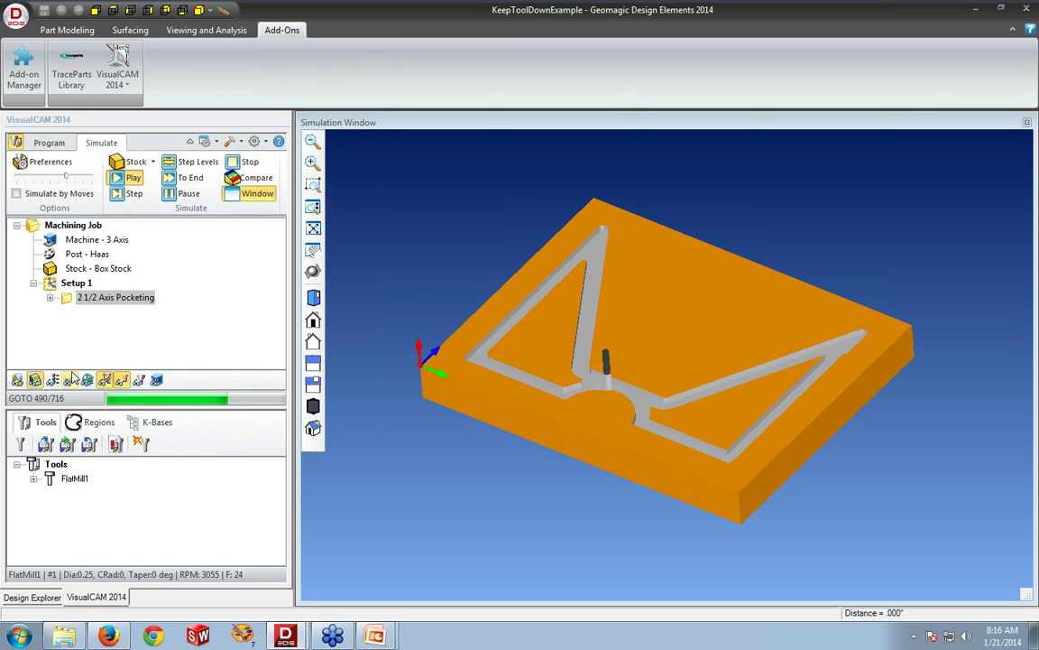
left_click(166, 196)
left_click(1027, 121)
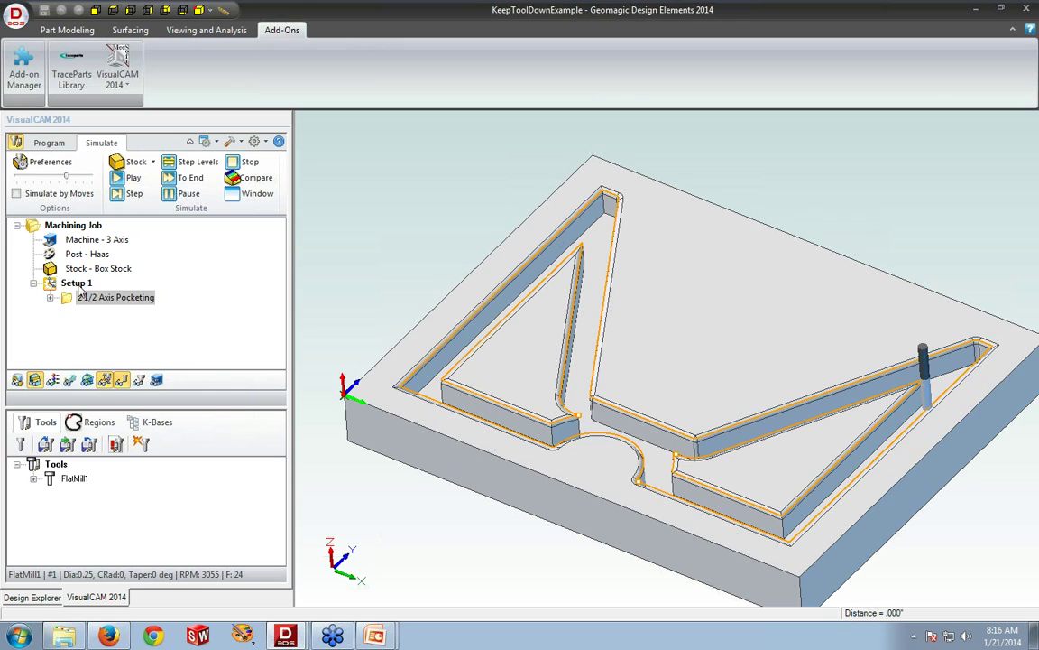
left_click(72, 297)
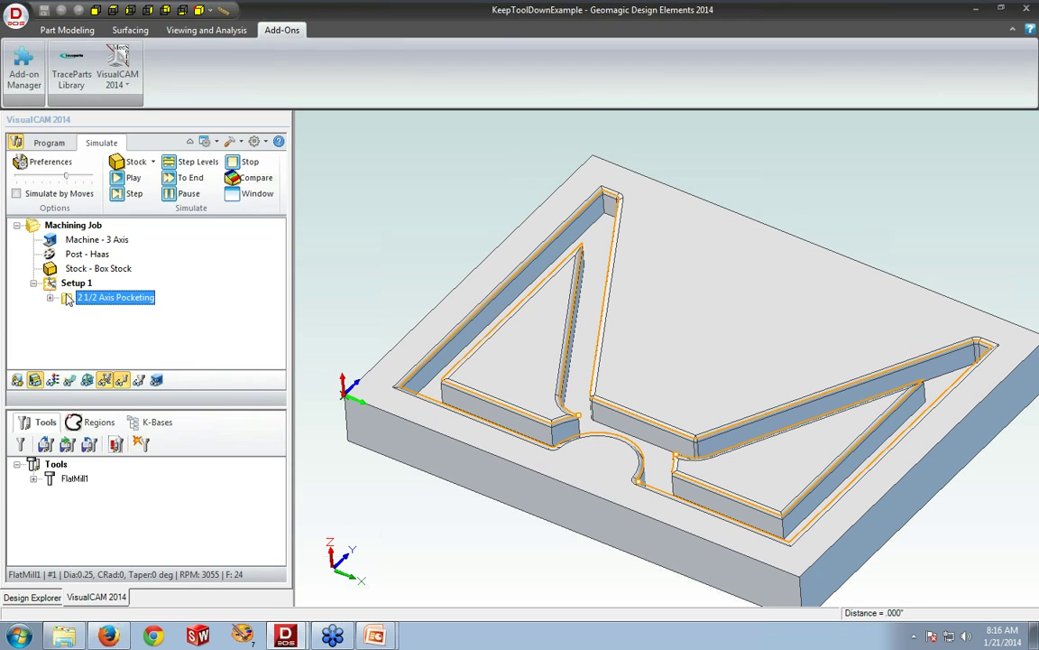
Step: Regenerate the 2 1/2 Axis Pocketing toolpath with fewer retracts and reopen the simulation window
double_click(68, 299)
left_click(59, 171)
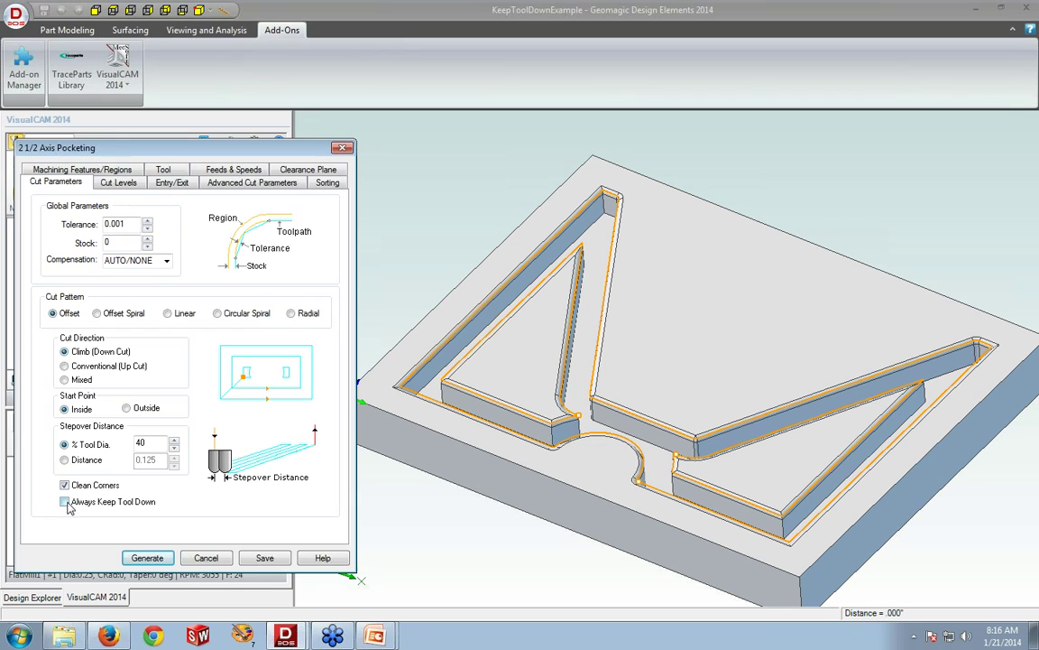
left_click(145, 553)
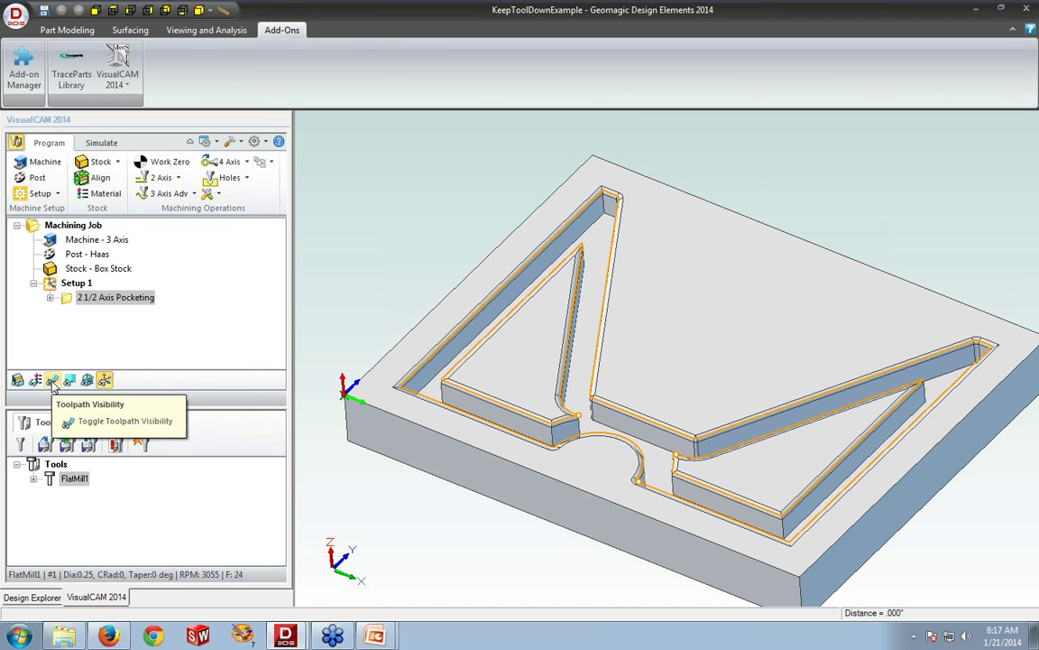
left_click(53, 380)
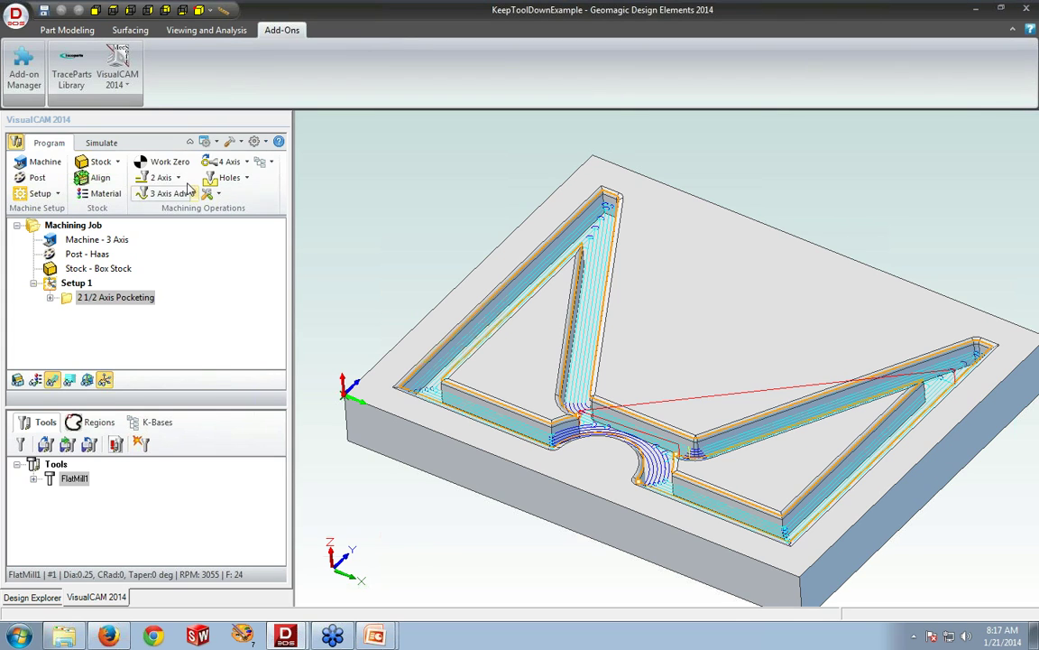
left_click(101, 142)
left_click(231, 194)
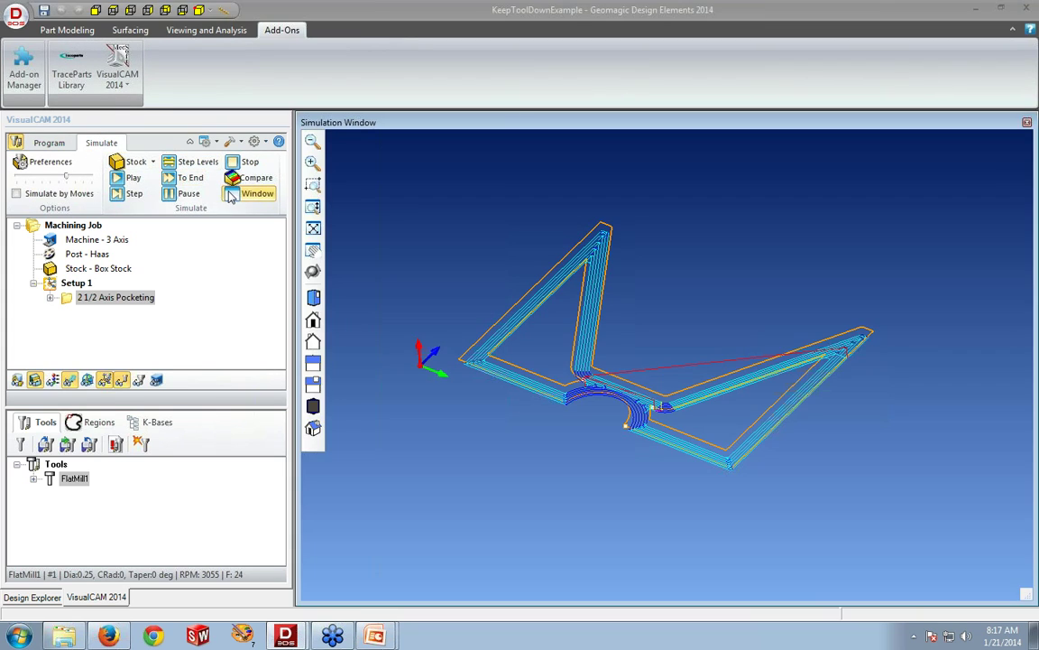
Step: Play the regenerated pocketing simulation, then return to the Program commands
left_click(127, 178)
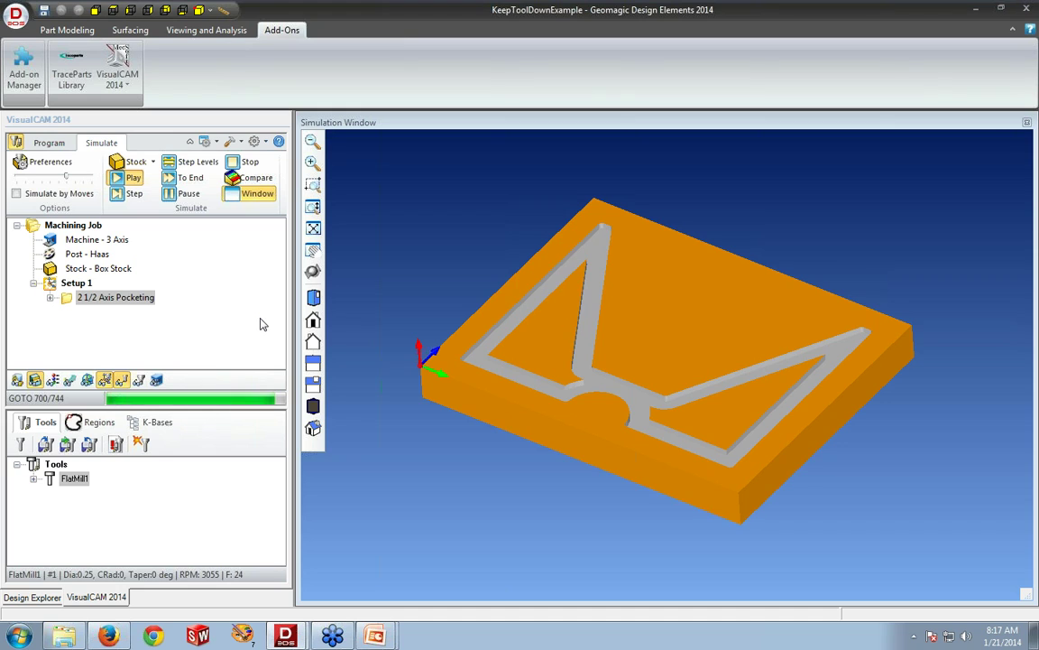
left_click(1027, 121)
left_click(49, 143)
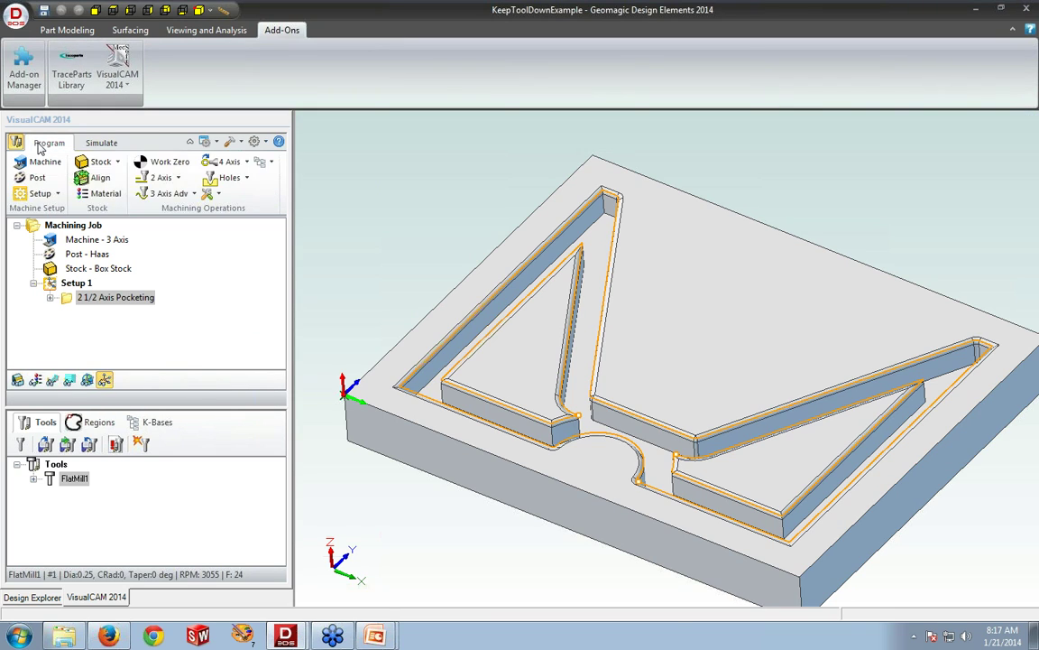
Step: Close KeepToolDownExample unsaved, open MultiThreadingManagerExample, and show the VisualCAM 2014 module list
left_click(1026, 9)
left_click(520, 341)
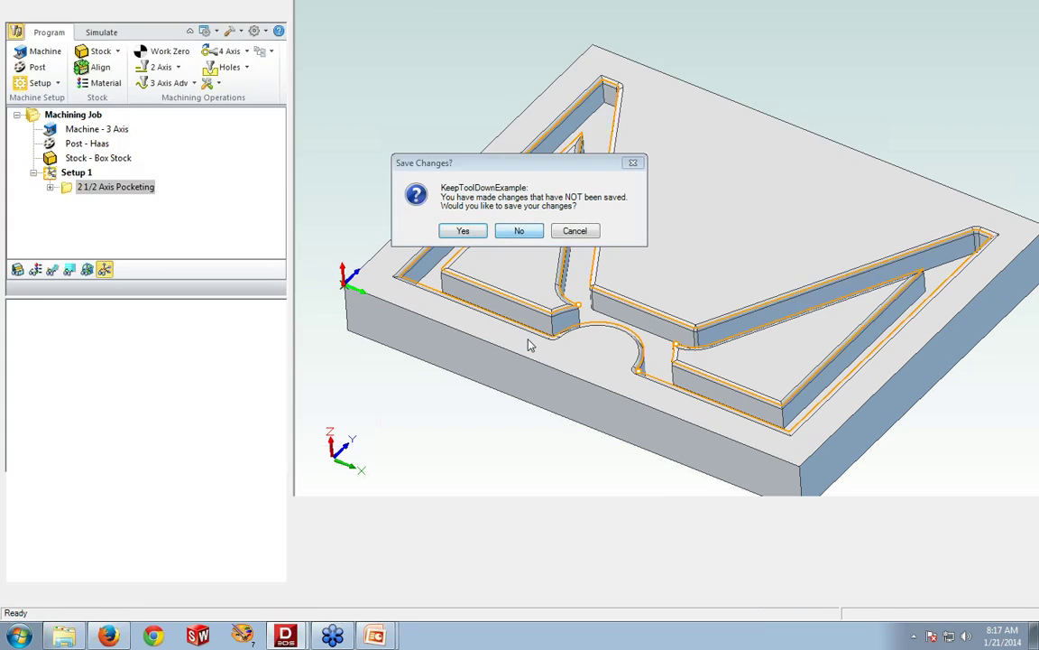
left_click(260, 200)
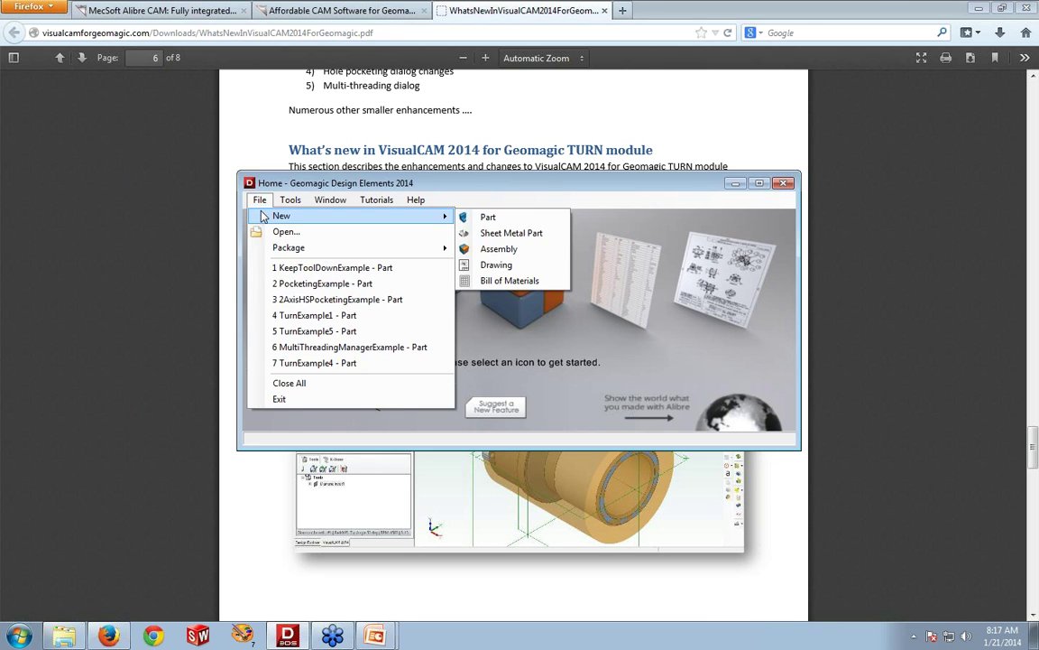
left_click(292, 348)
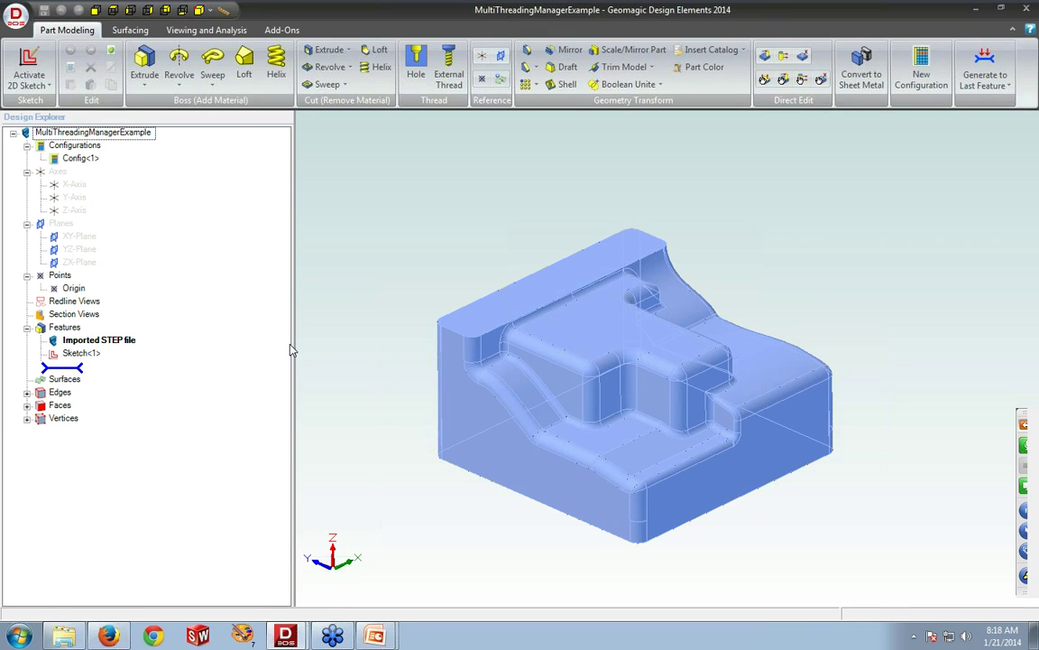
left_click(282, 29)
left_click(119, 88)
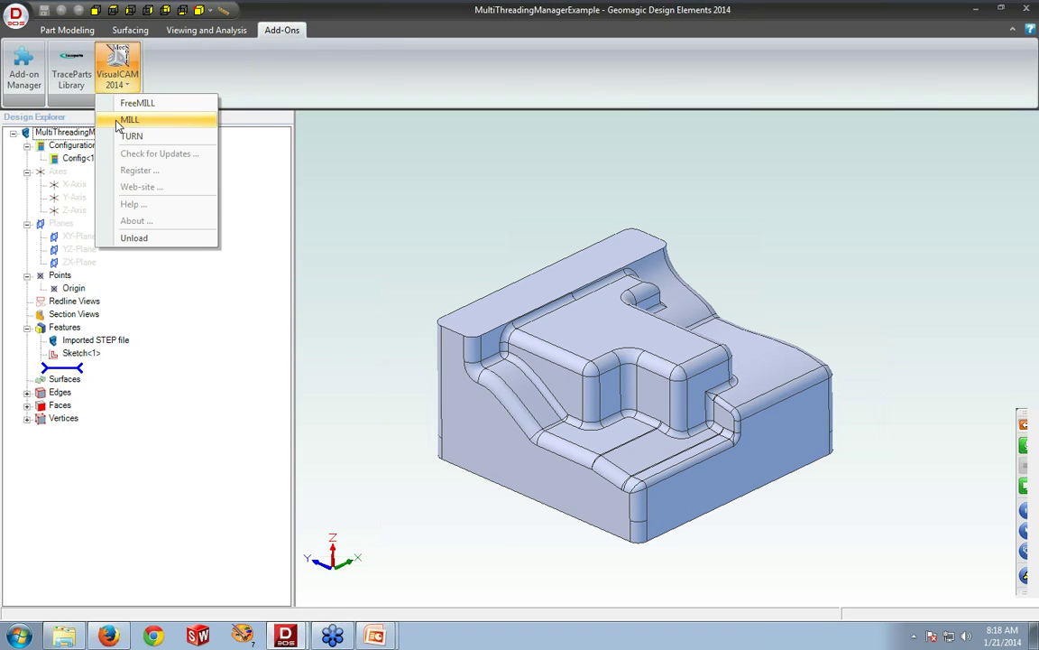
Step: Load the MILL module and regenerate all Setup 1 toolpaths for MultiThreadingManagerExample
left_click(126, 120)
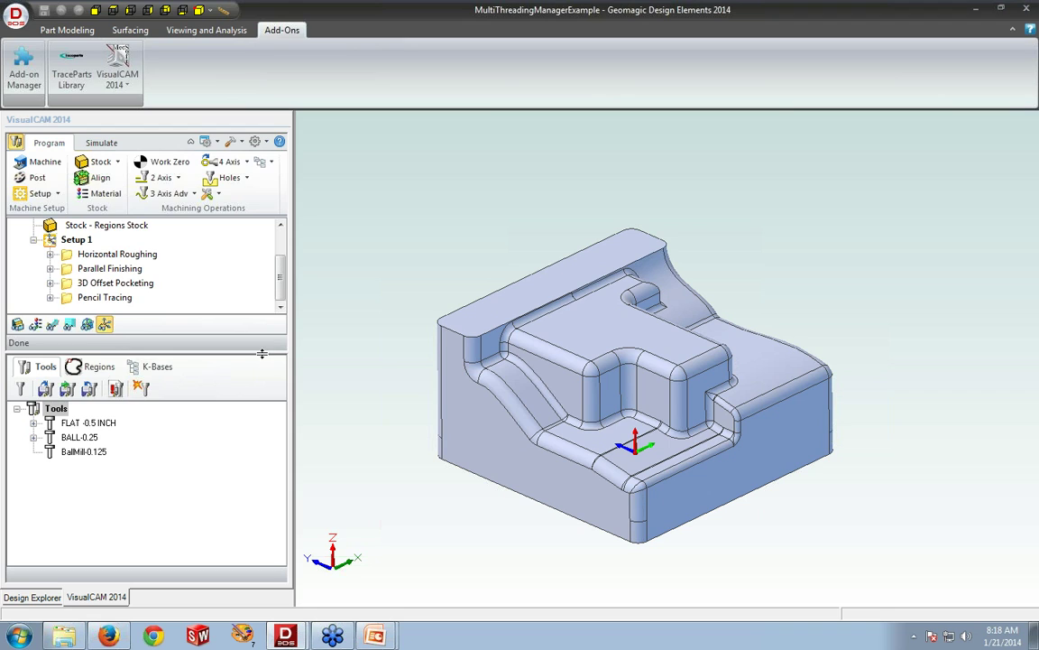
left_click_drag(261, 354, 248, 450)
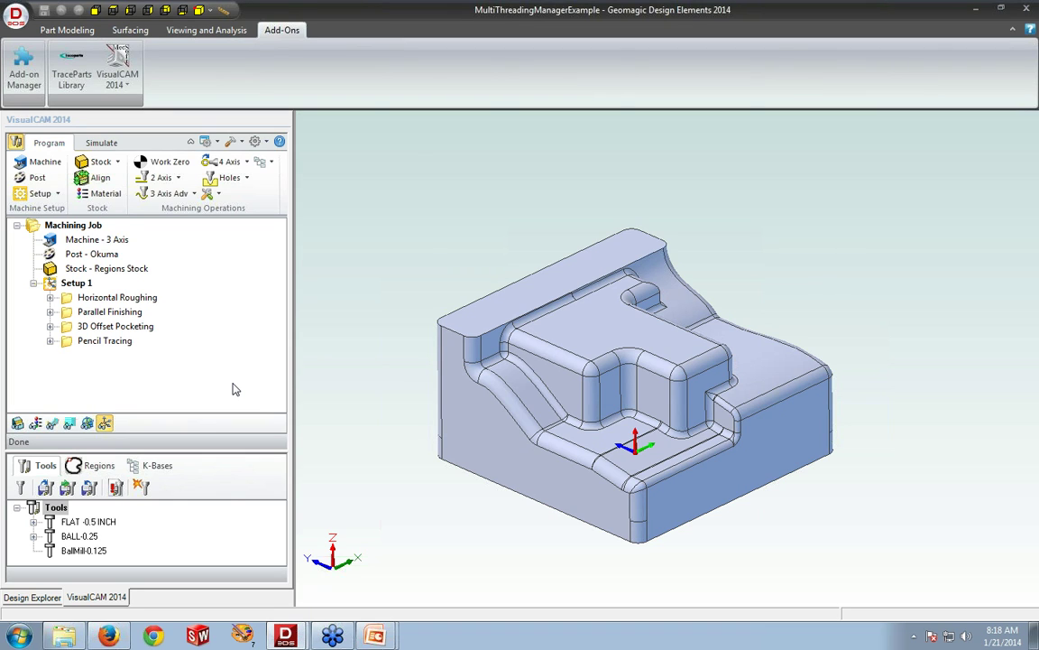
left_click(72, 283)
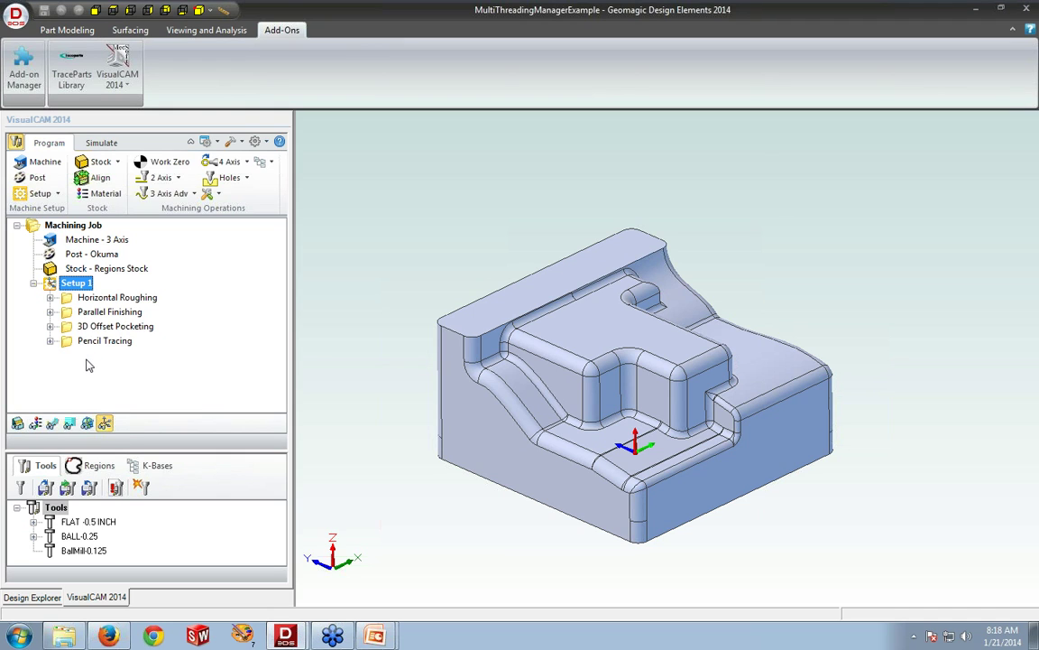
right_click(62, 287)
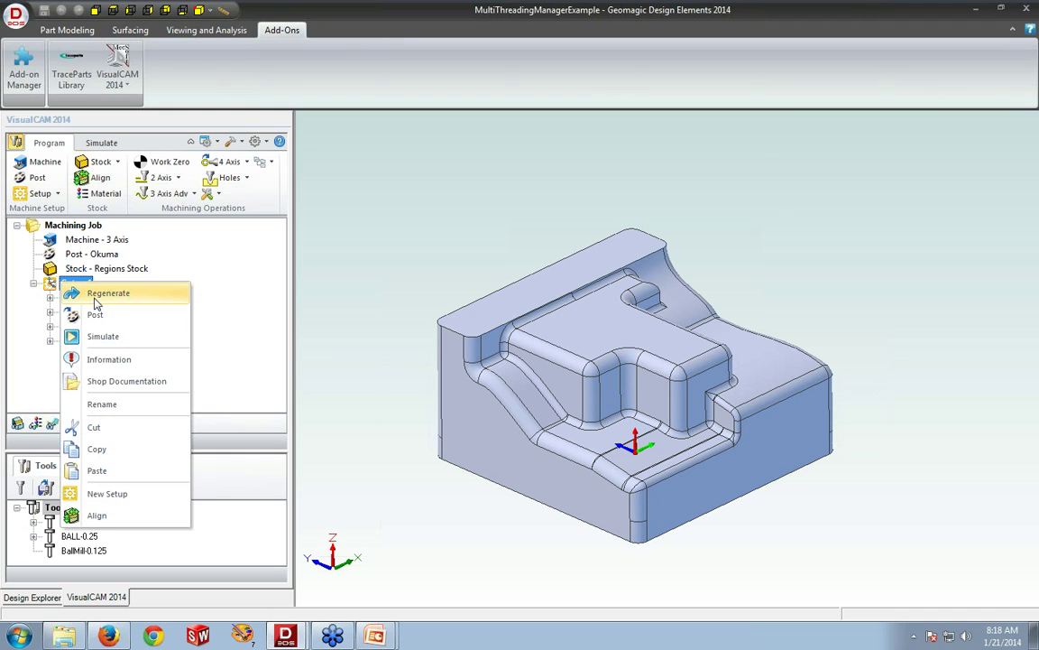
left_click(119, 302)
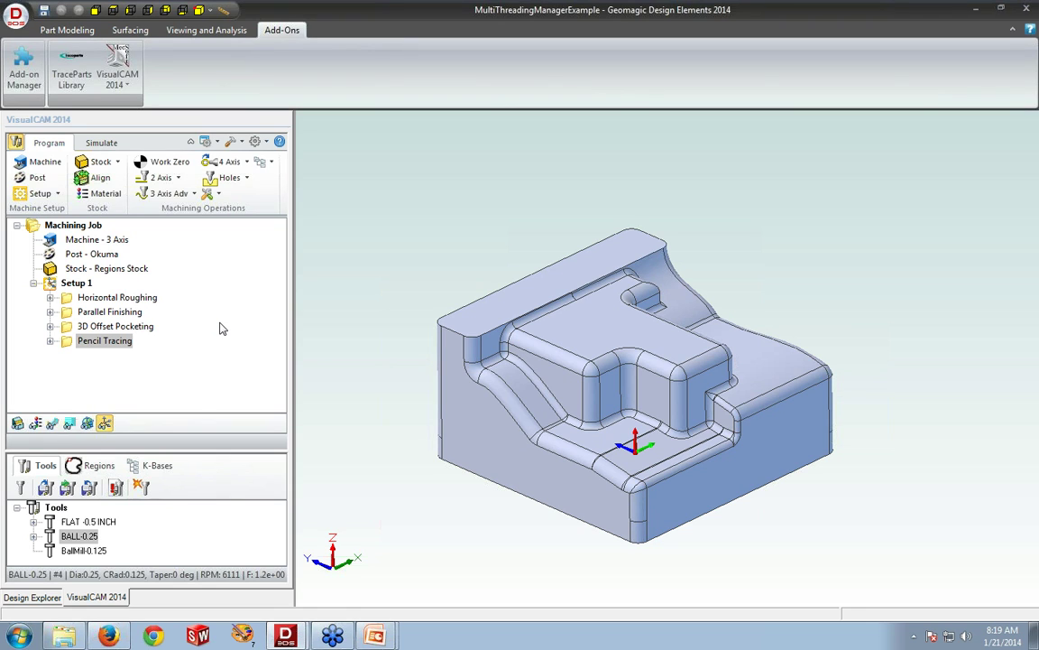
Step: Accept the Machining Preferences with multithreading on and regenerate Setup 1's toolpaths
left_click(266, 145)
left_click(320, 206)
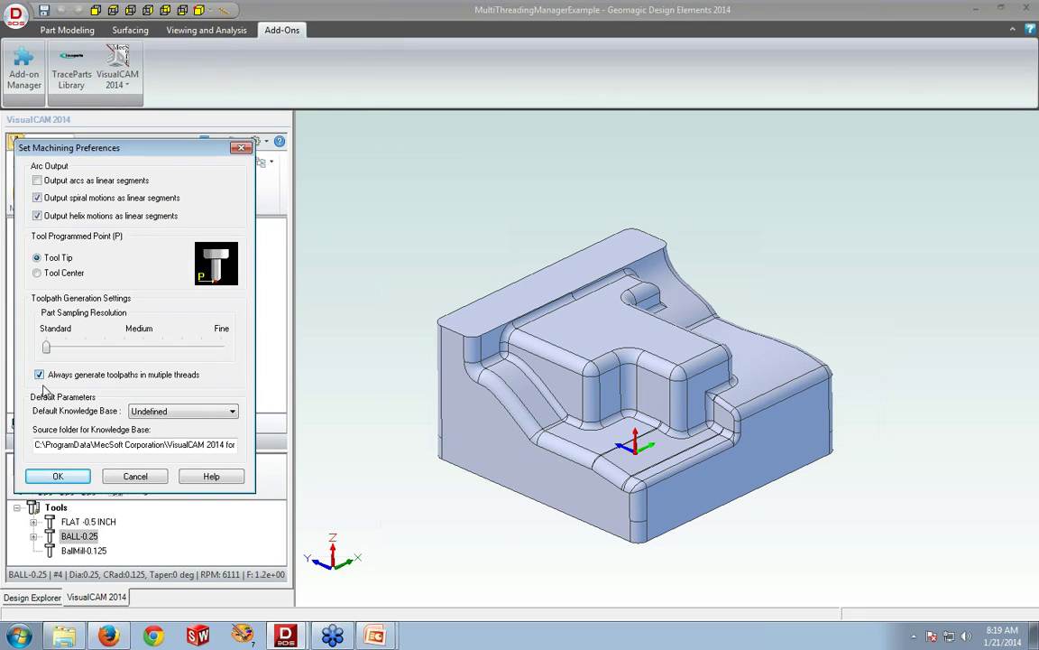
left_click(52, 478)
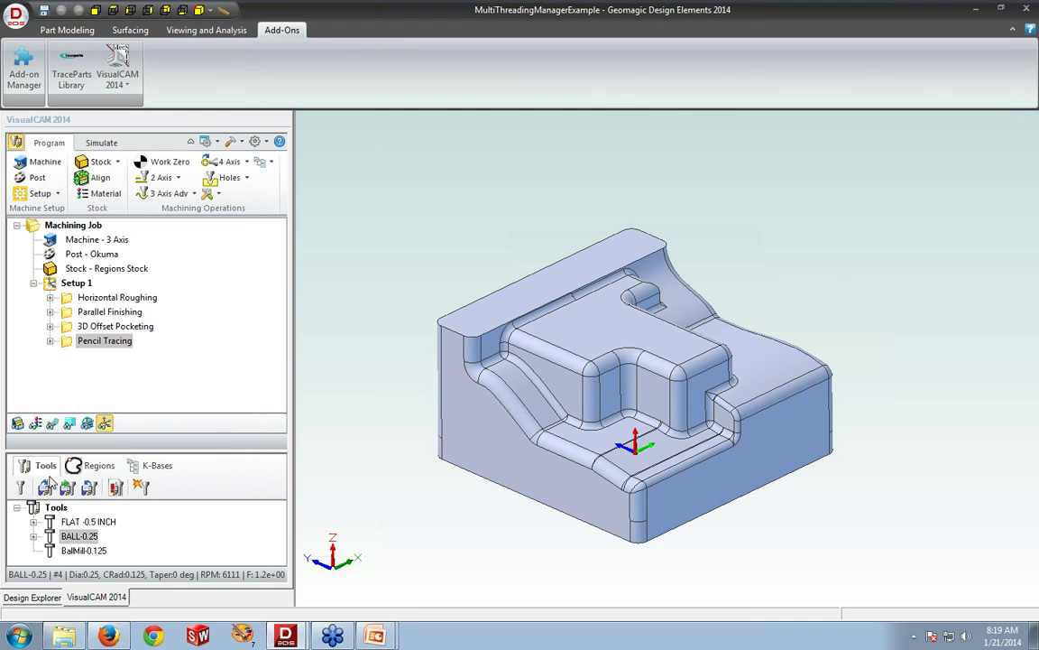
left_click(54, 281)
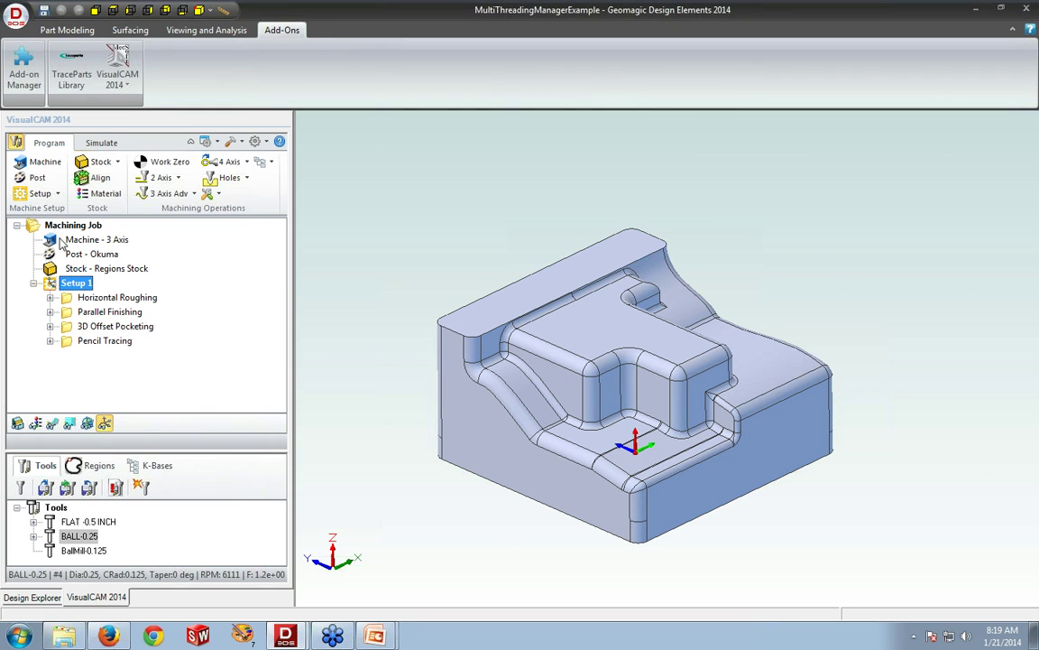
right_click(62, 286)
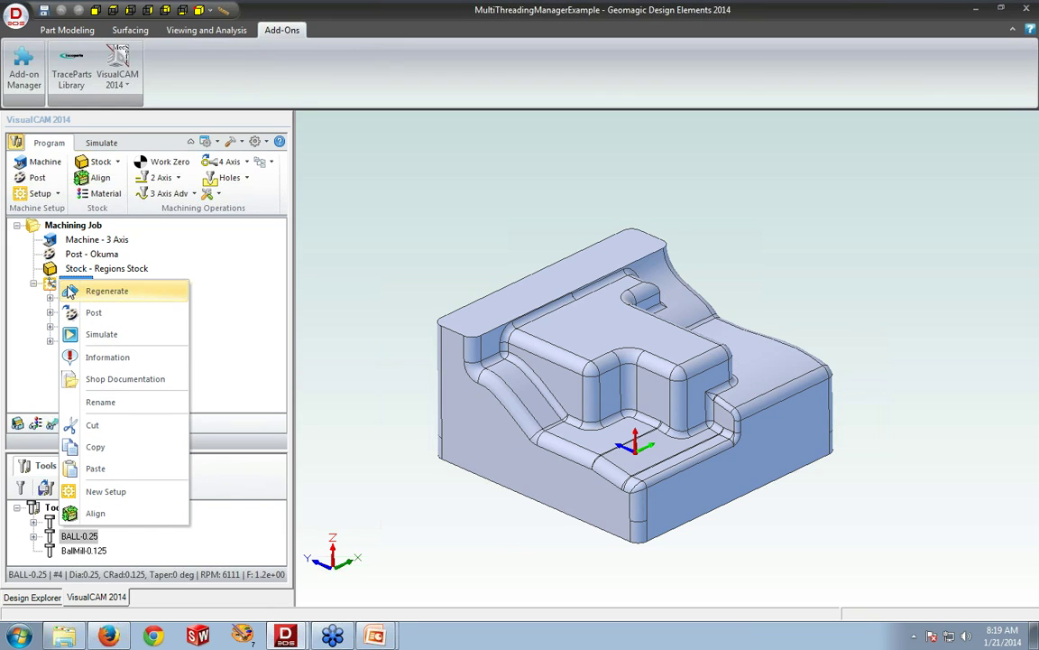
left_click(72, 291)
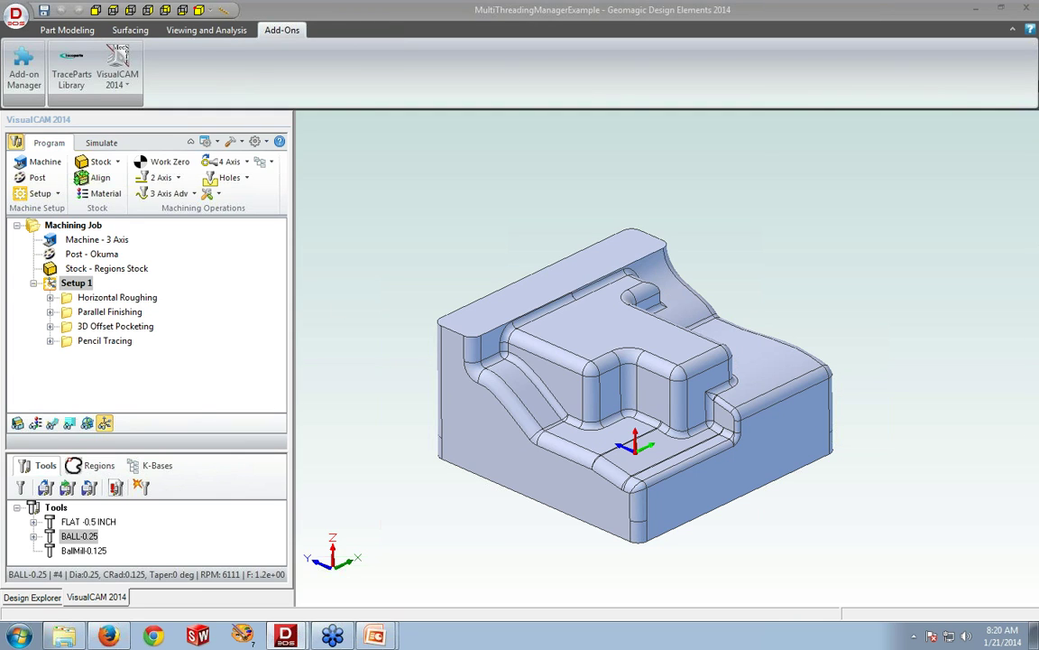
Step: Close MultiThreadingManagerExample without saving and open TurnExample5 from recent files
left_click(1030, 10)
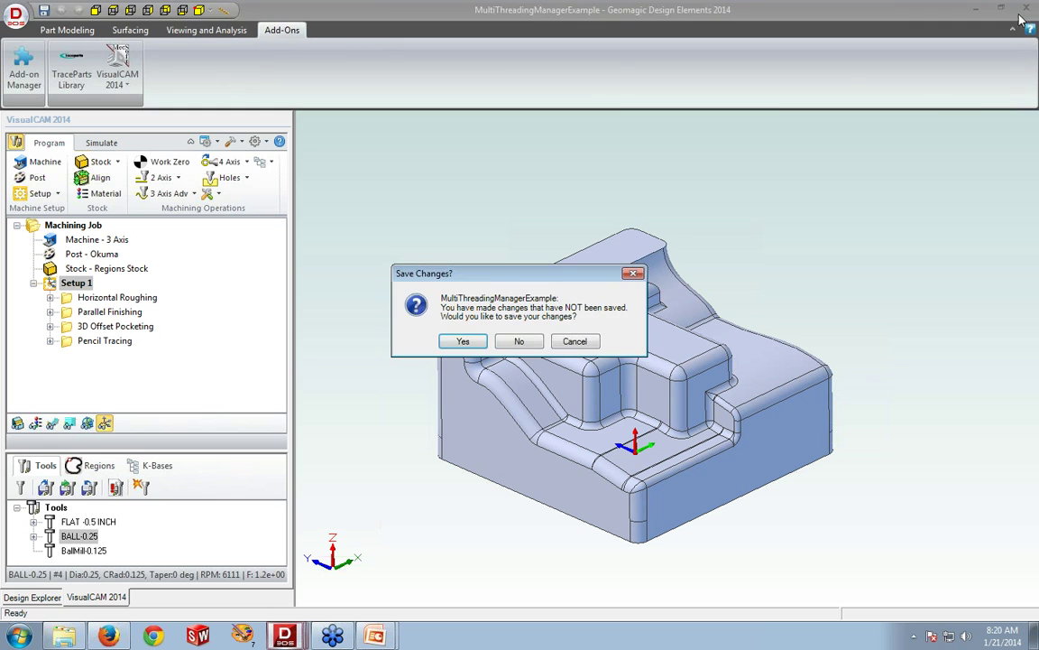
left_click(520, 341)
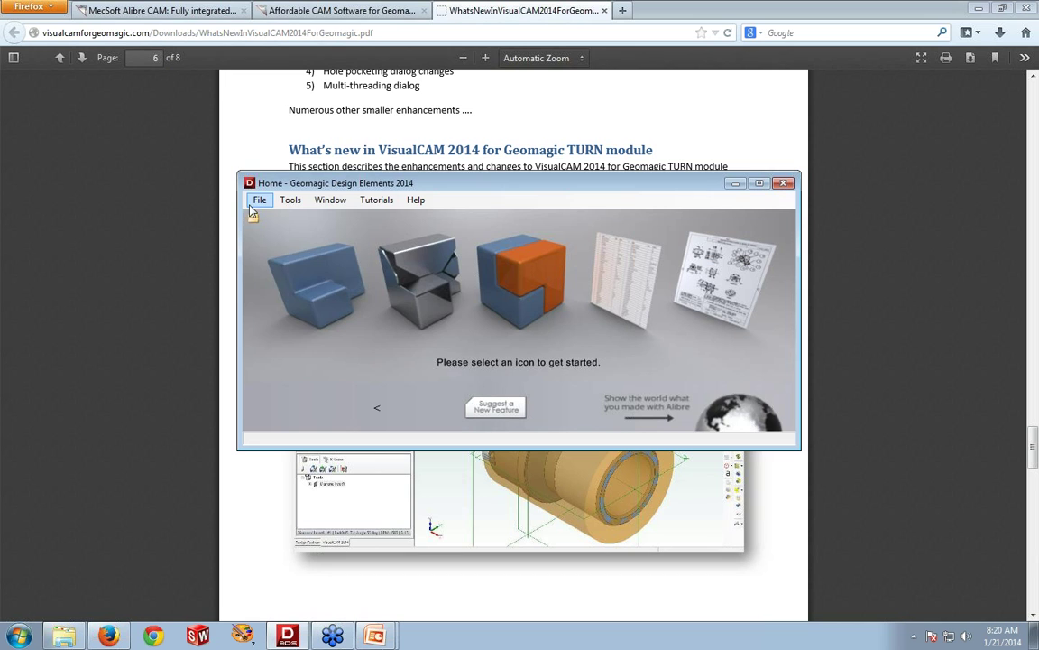
left_click(256, 202)
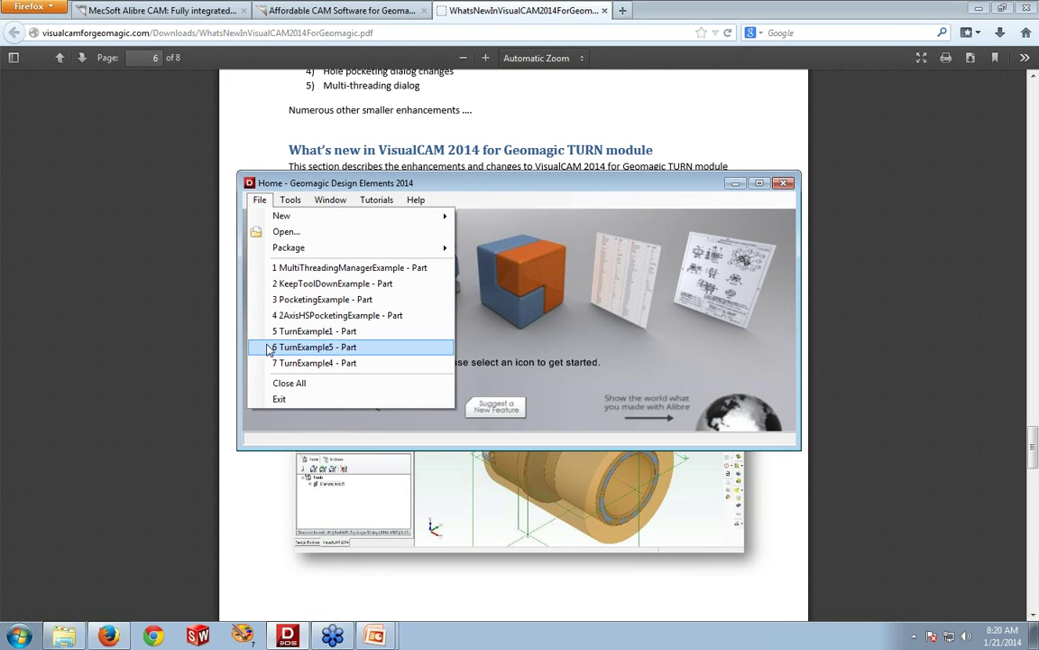
left_click(307, 348)
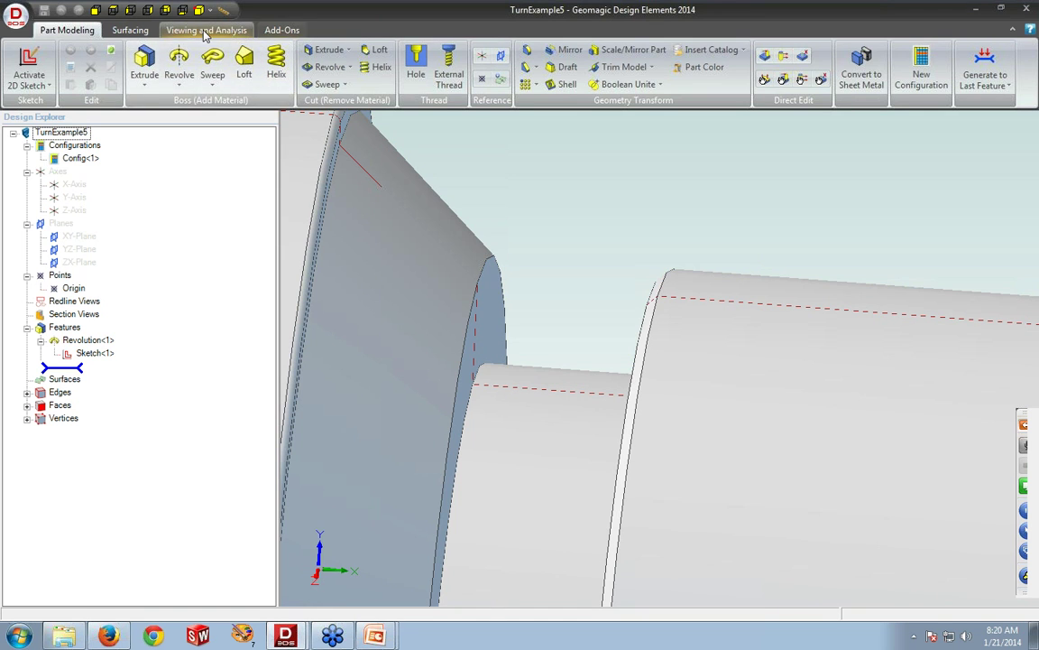
Step: Show TurnExample5 in isometric view and list the FreeMILL, MILL and TURN modules
left_click(217, 35)
left_click(426, 54)
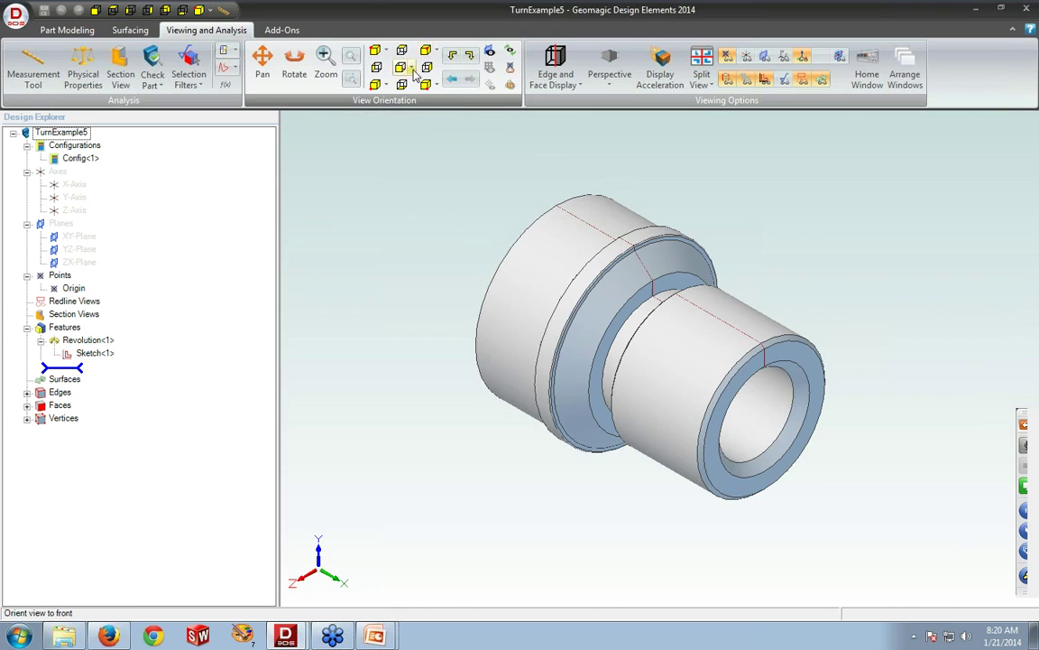
left_click(283, 33)
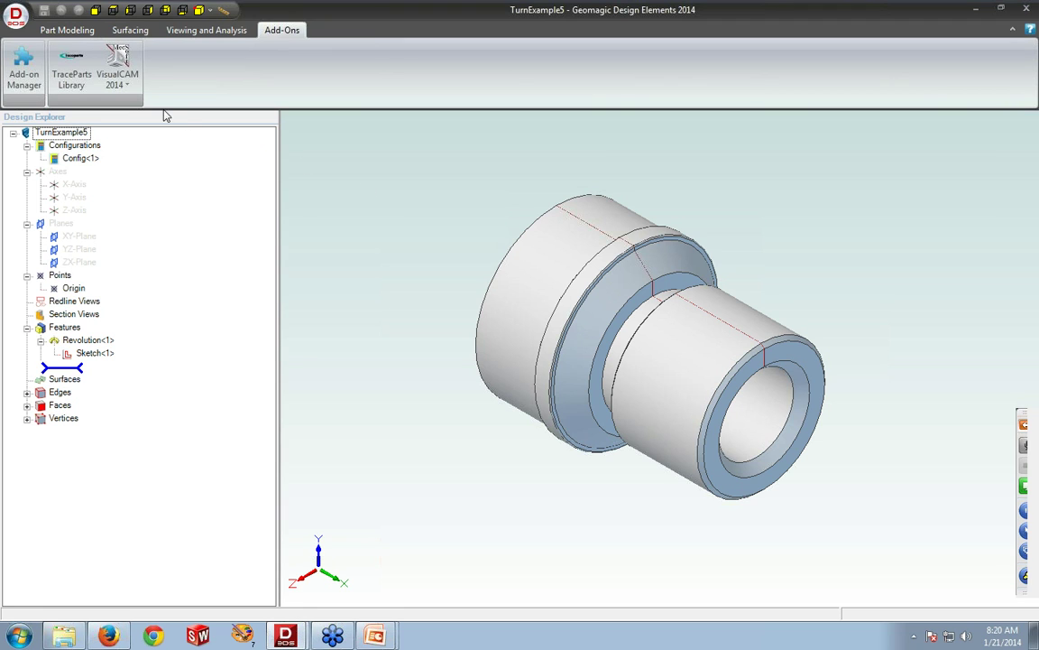
left_click(127, 85)
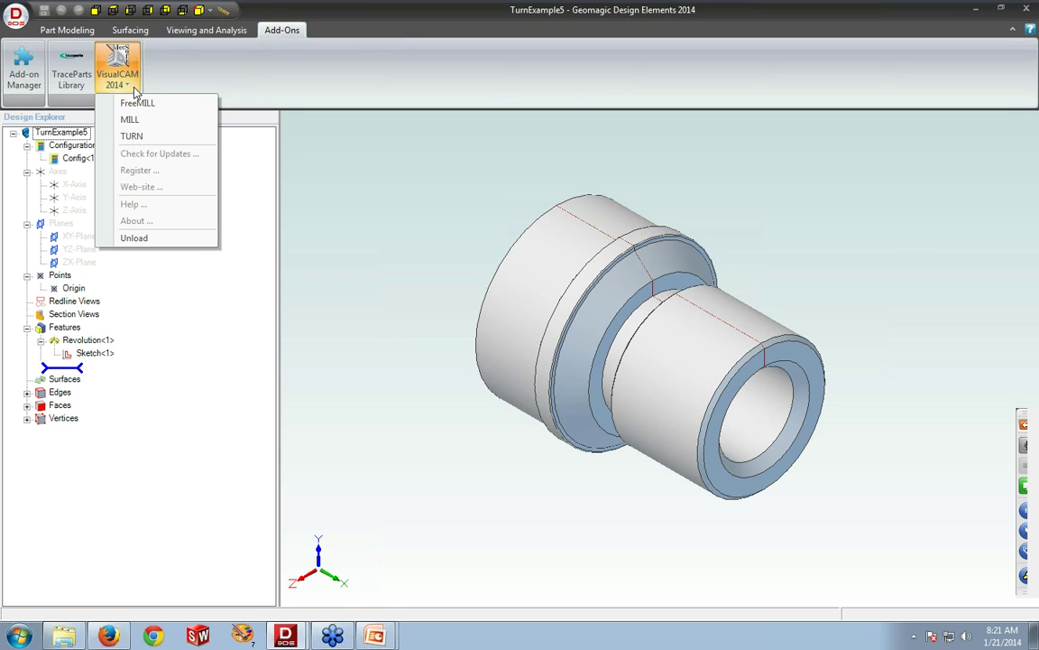
Step: Choose TURN from the VisualCAM 2014 dropdown to load the lathe job
left_click(165, 142)
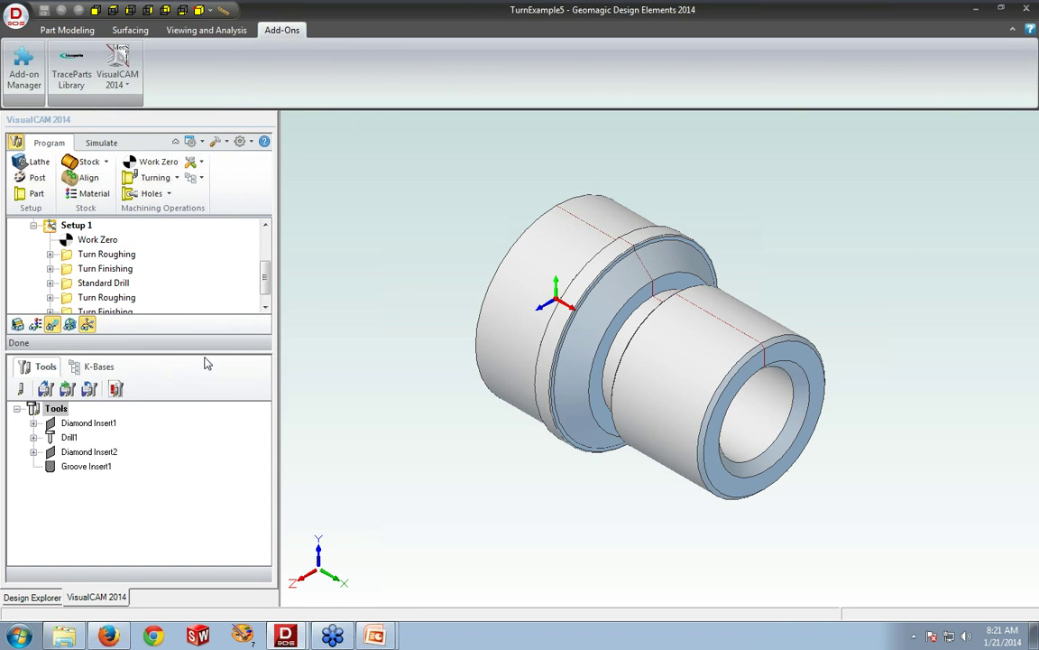
Step: Enlarge the job tree, scroll it to the top, and list the available turning operations
left_click_drag(185, 317, 198, 423)
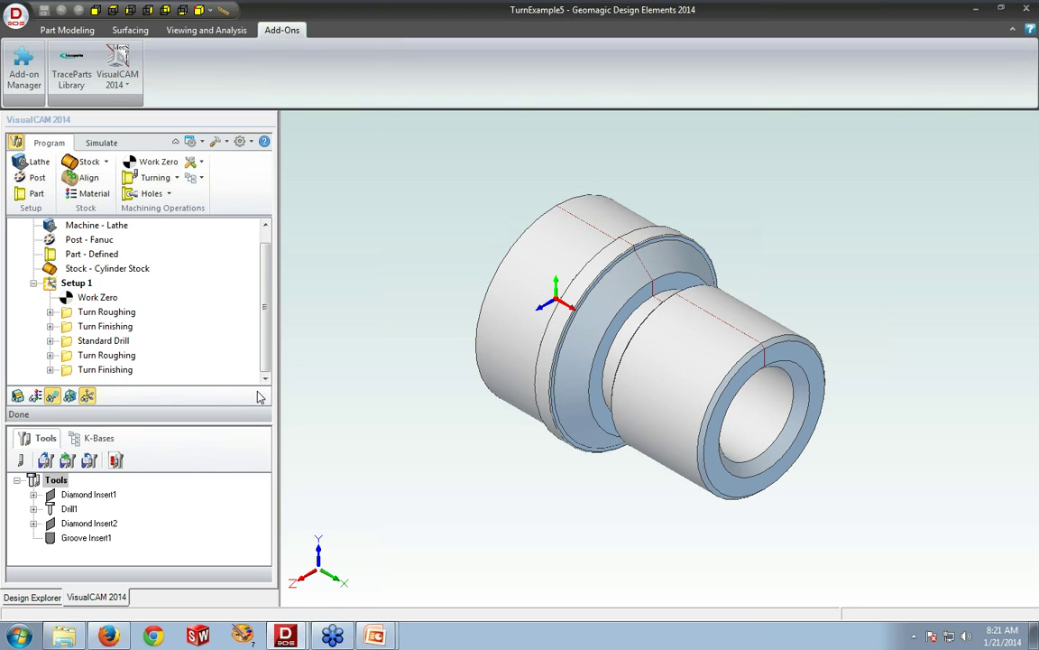
left_click(194, 30)
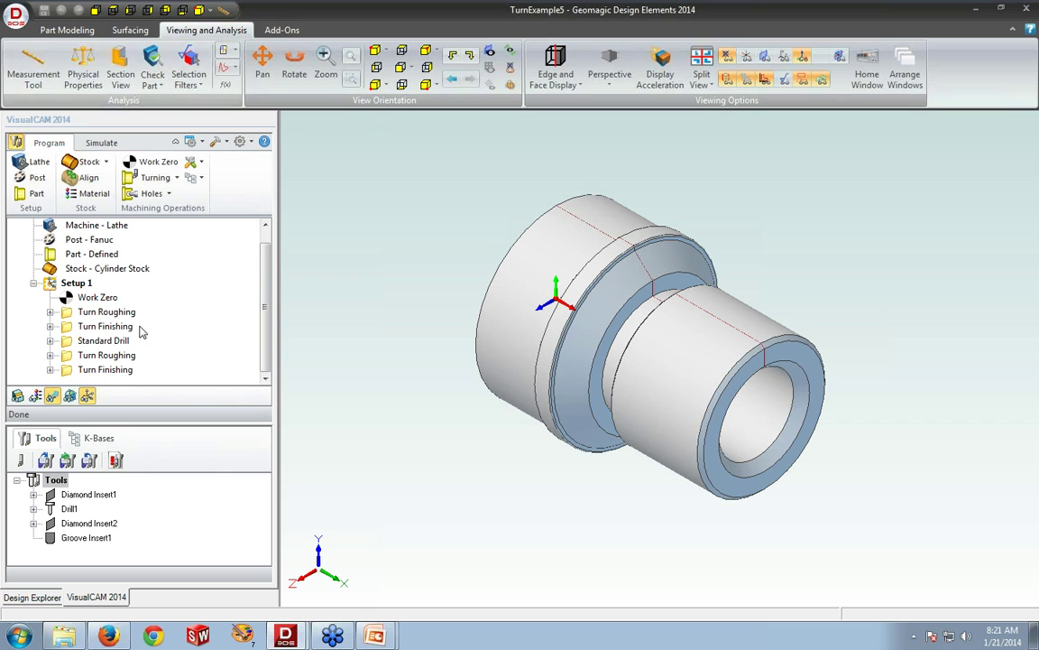
scroll(265, 343, "up", 1)
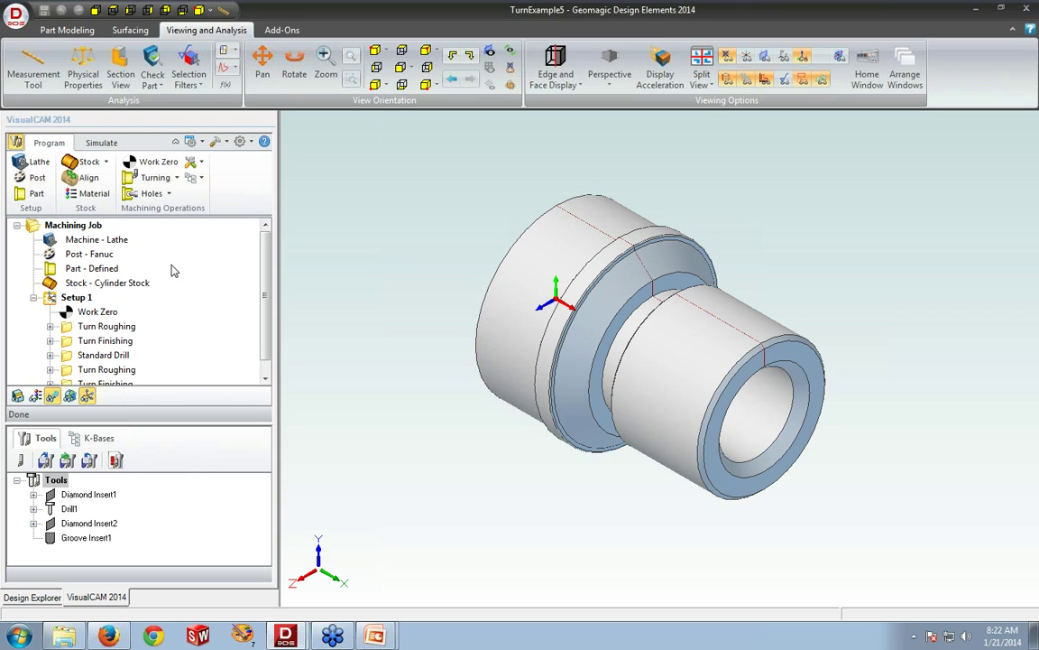
left_click(179, 180)
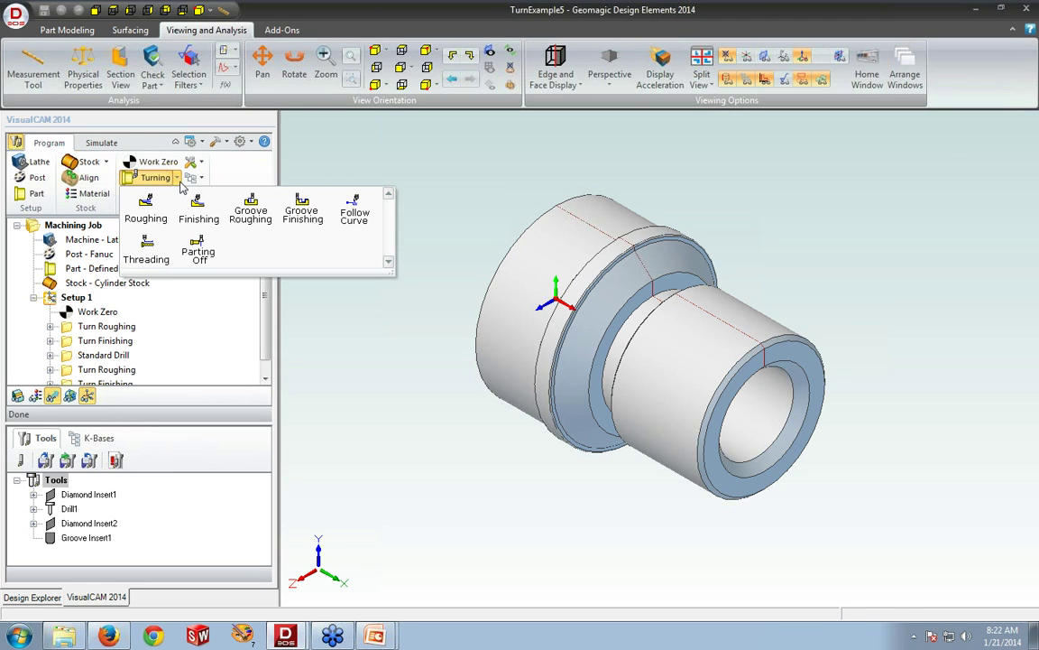
left_click(180, 182)
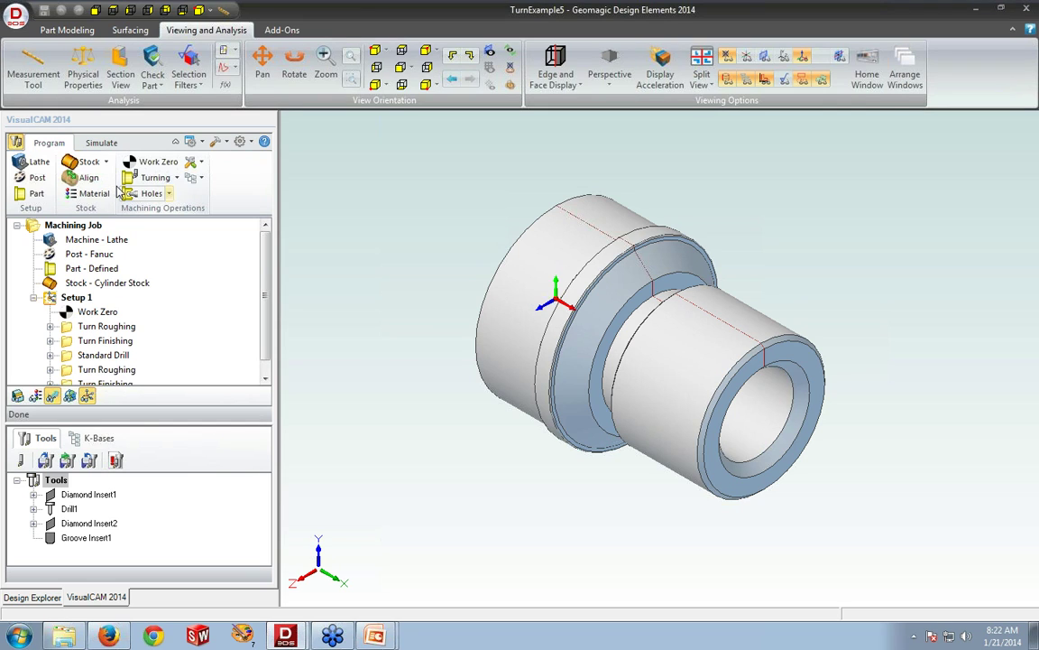
Step: Review the lathe Machine Tool Setup with a side view of the part and accept it
left_click(45, 168)
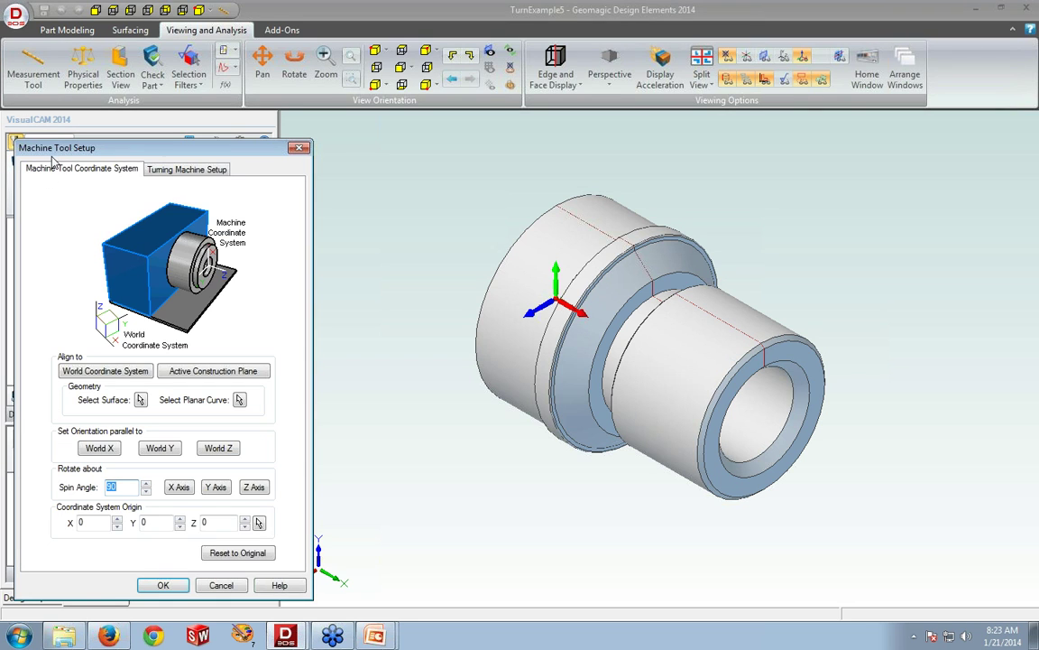
left_click_drag(55, 153, 45, 102)
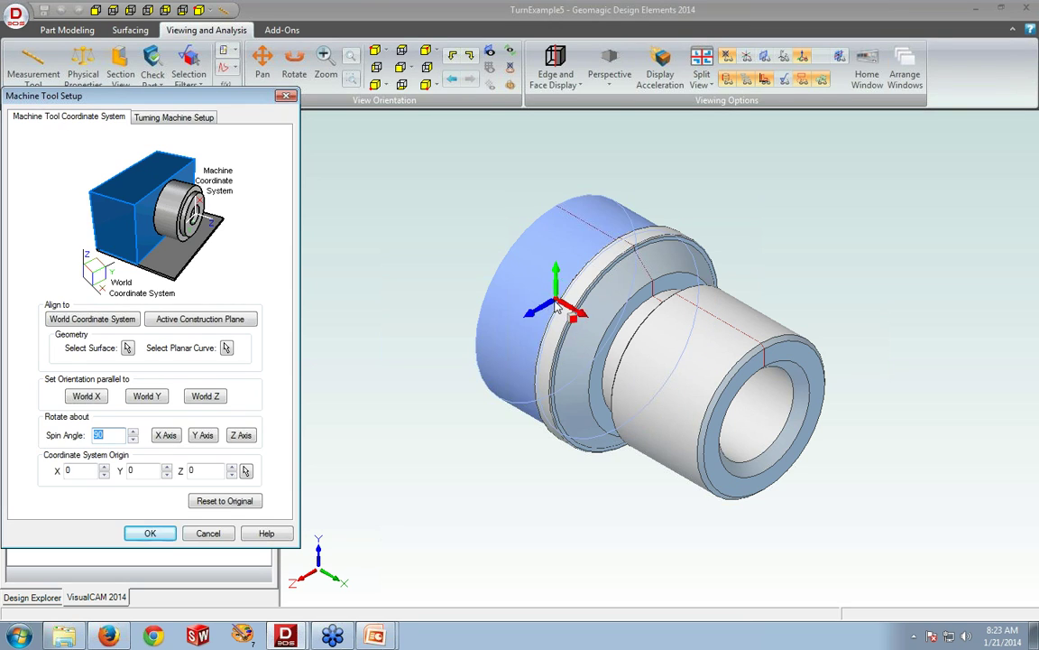
left_click(401, 69)
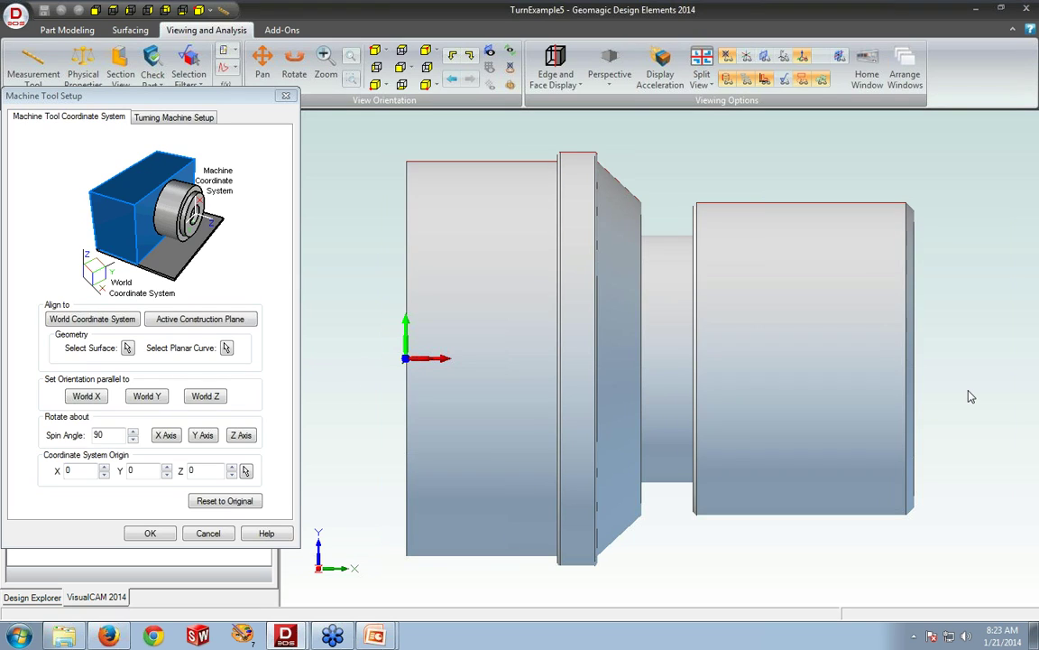
scroll(971, 397, "down", 1)
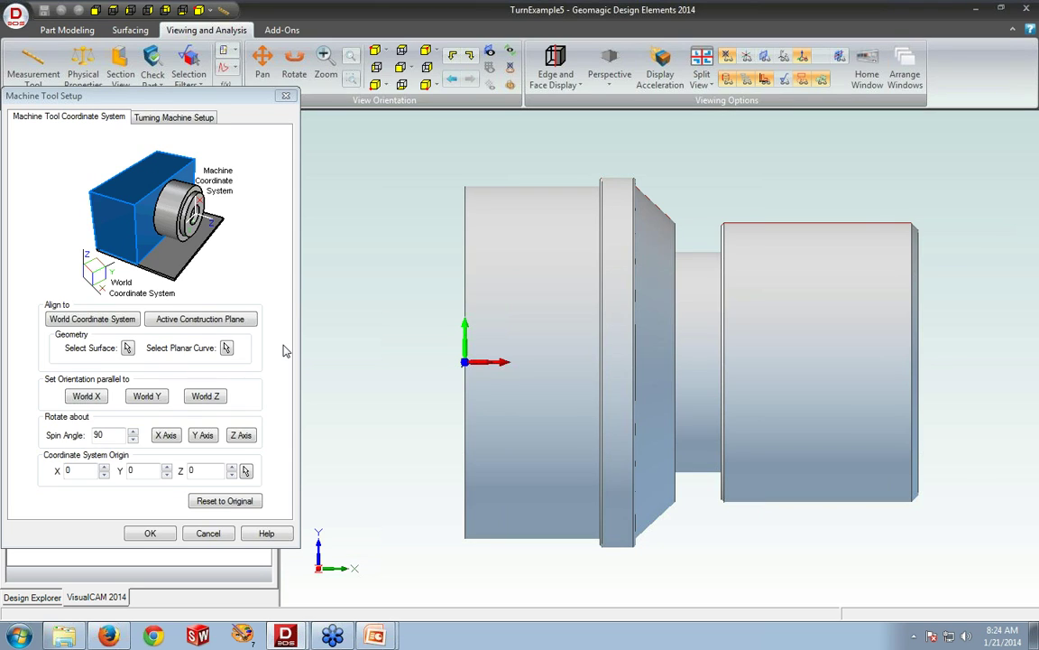
left_click(207, 534)
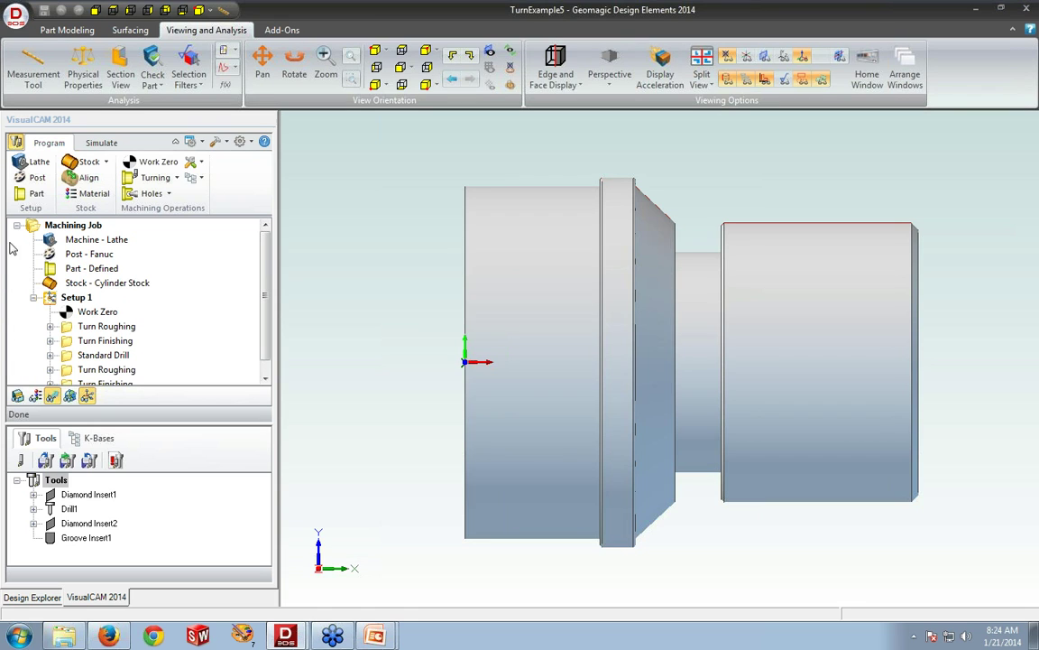
left_click(20, 196)
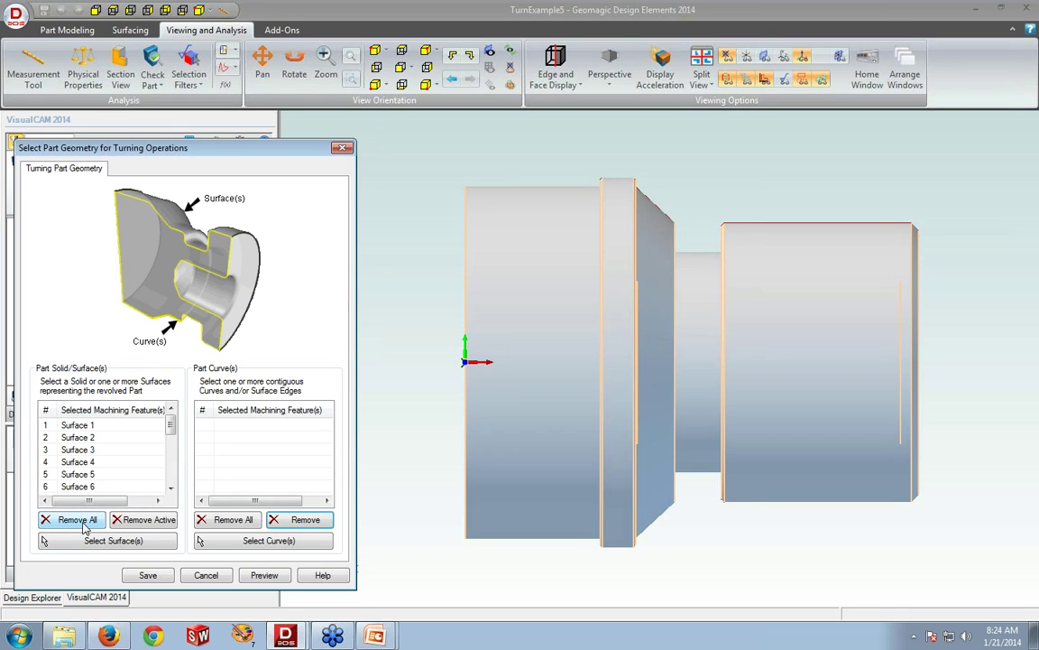
Step: Pick Face<1> through Face<19> as turning part surfaces, then remove them all
left_click(83, 522)
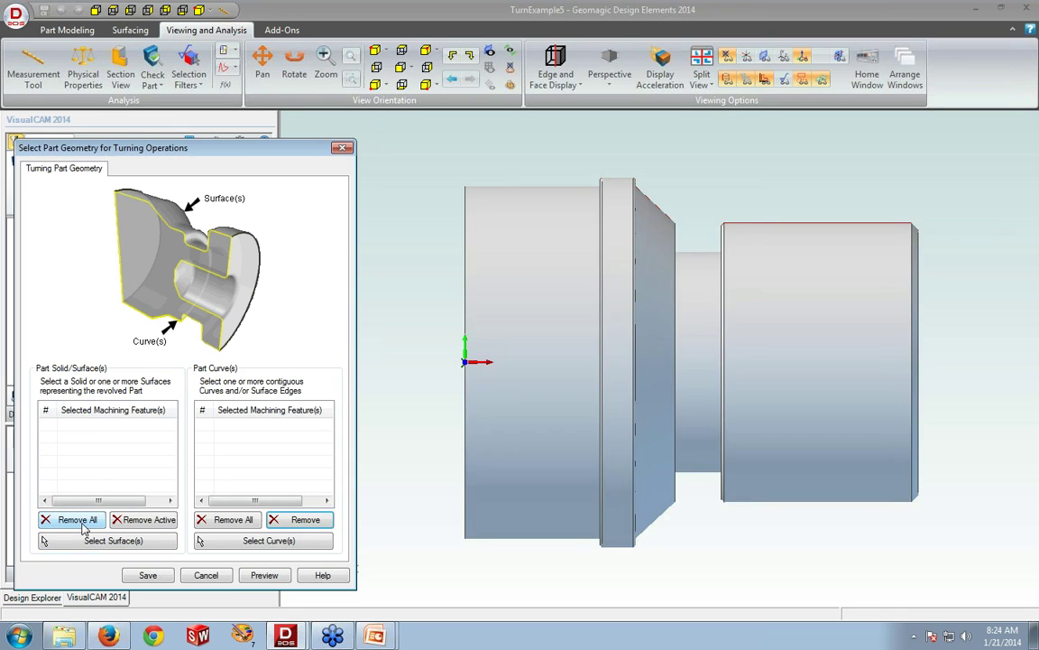
left_click(80, 540)
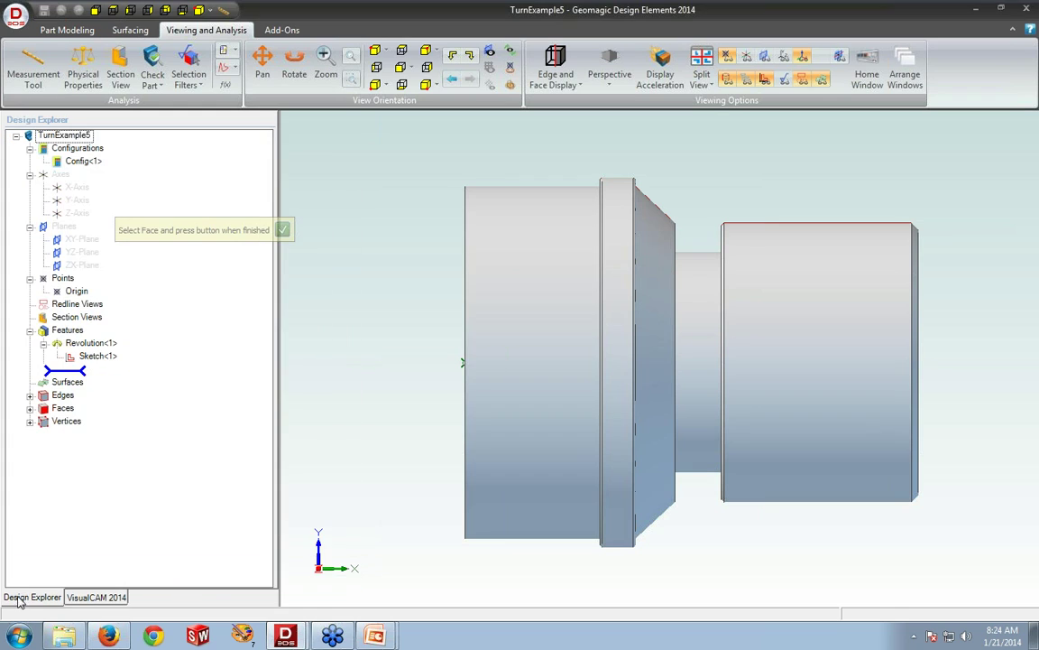
left_click(29, 408)
left_click(81, 344)
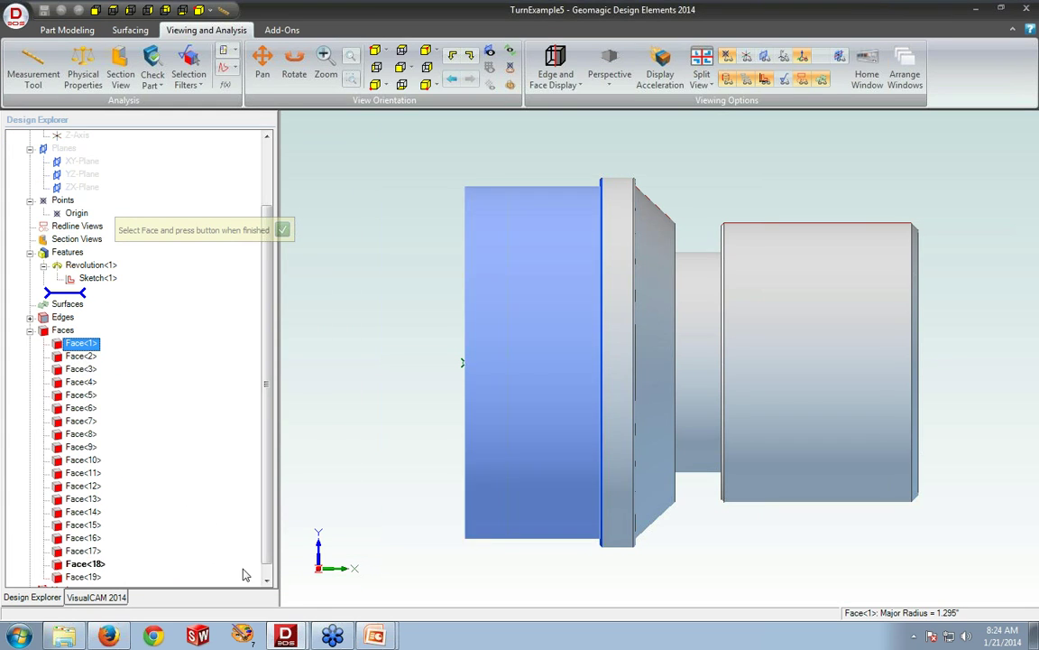
scroll(192, 559, "down", 1)
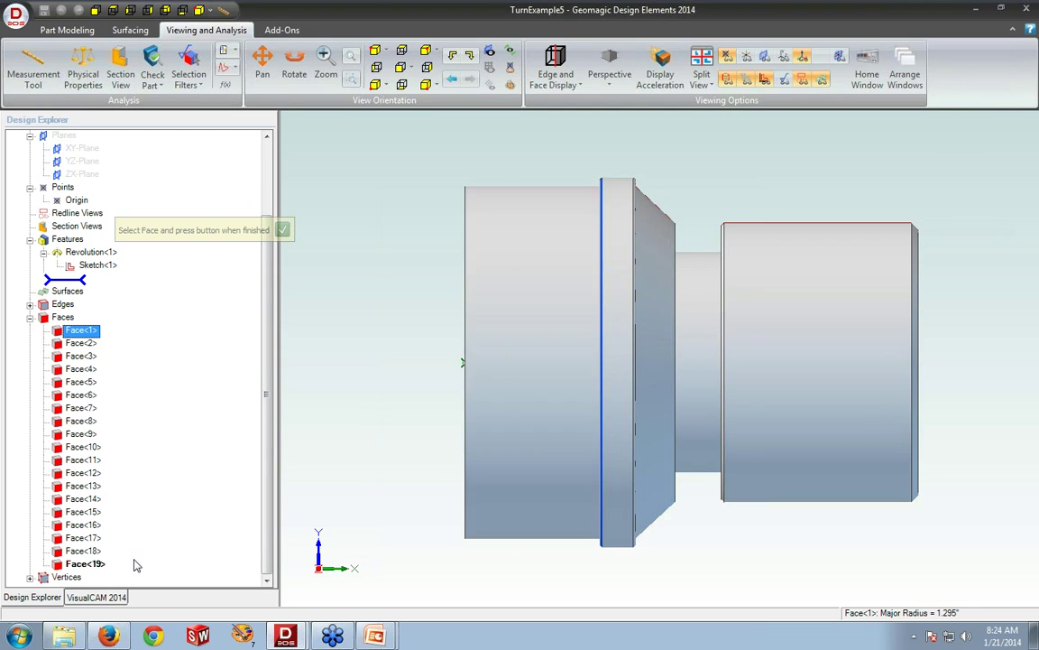
left_click(99, 563, "shift")
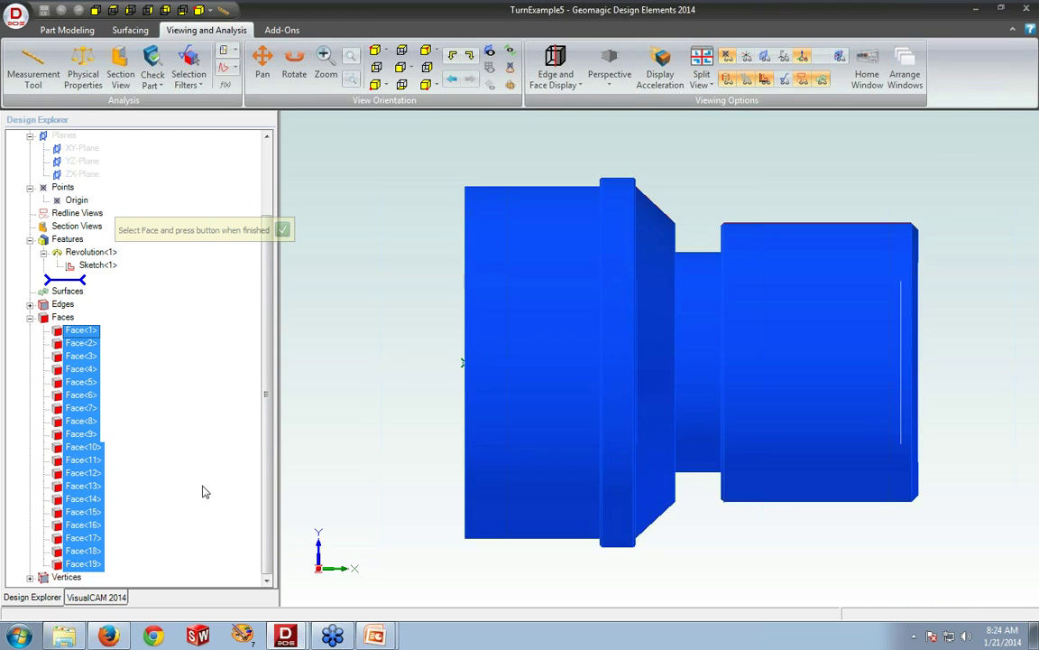
left_click(282, 231)
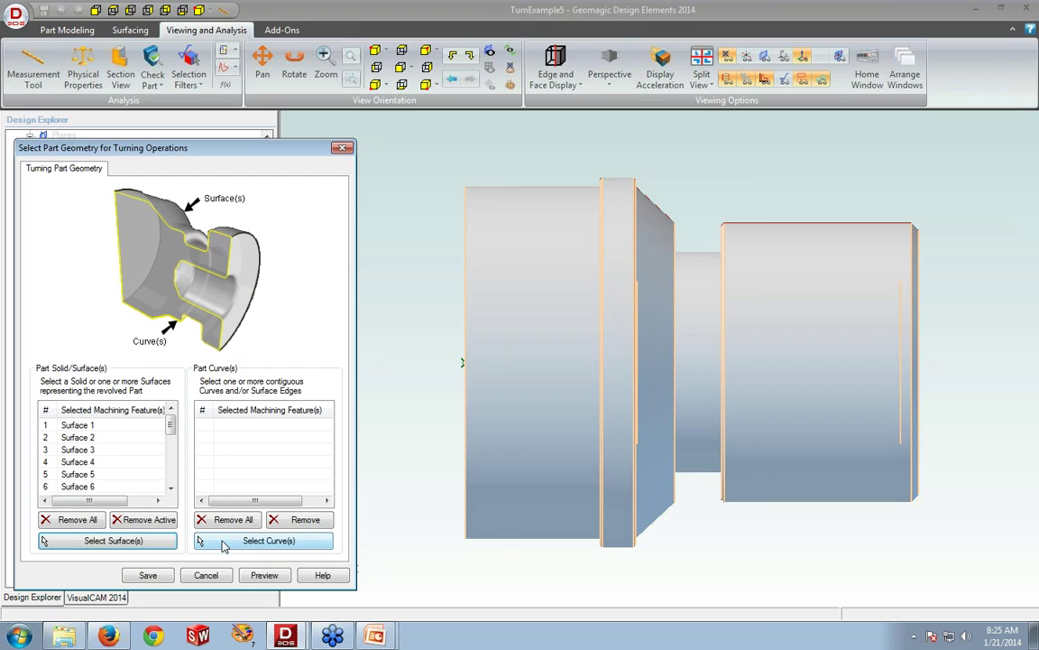
left_click(72, 520)
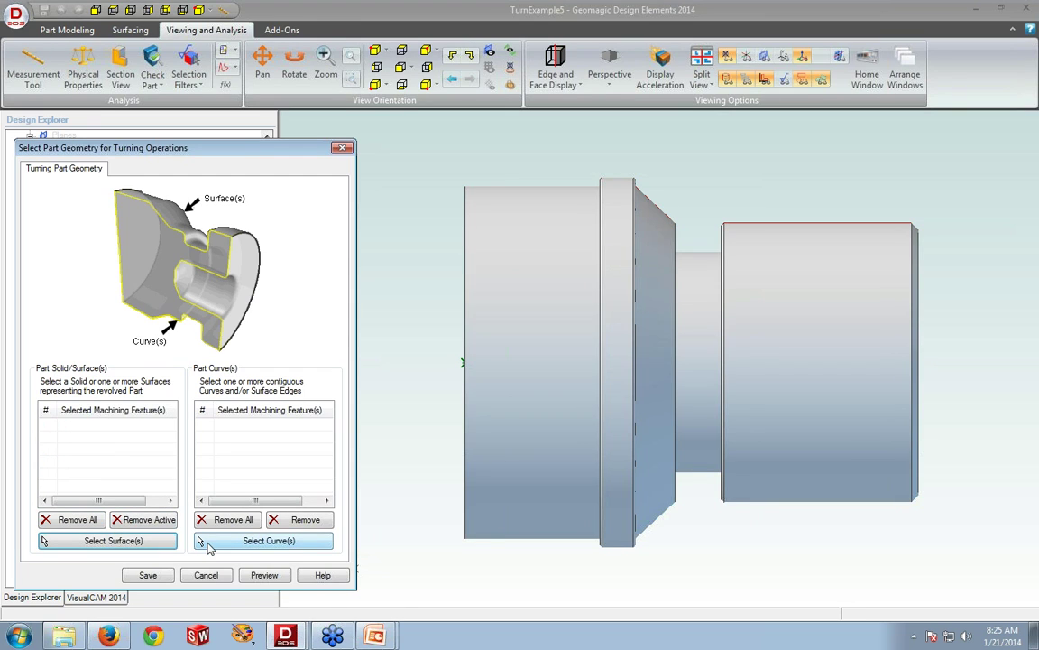
Step: Set Sketch<1> as the turning part curve, then cancel the geometry dialog
left_click(214, 543)
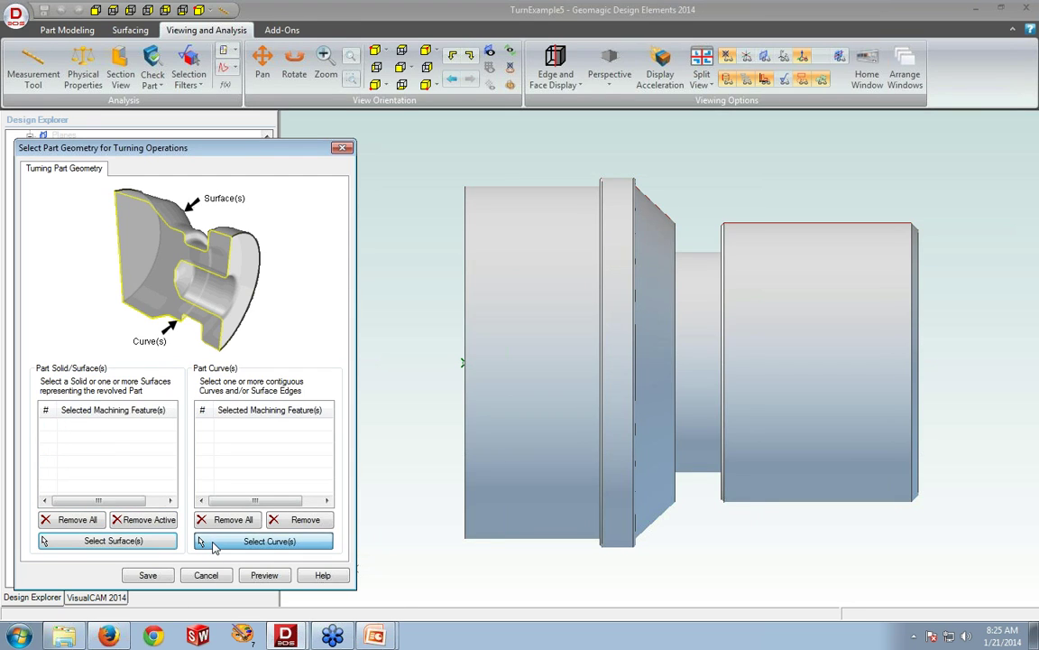
left_click(670, 221)
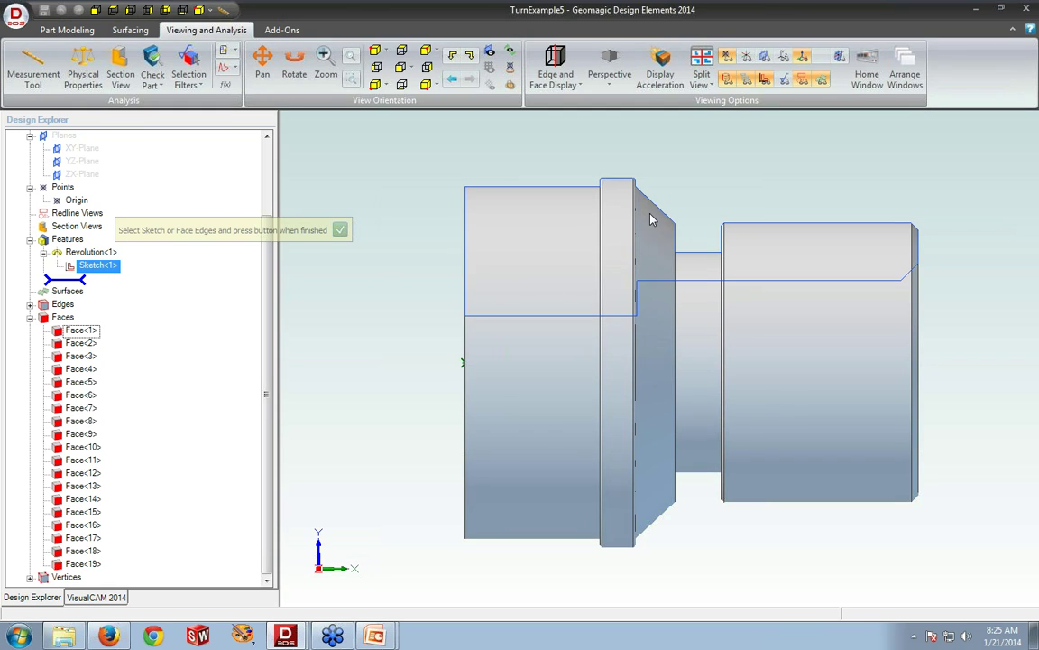
left_click(341, 231)
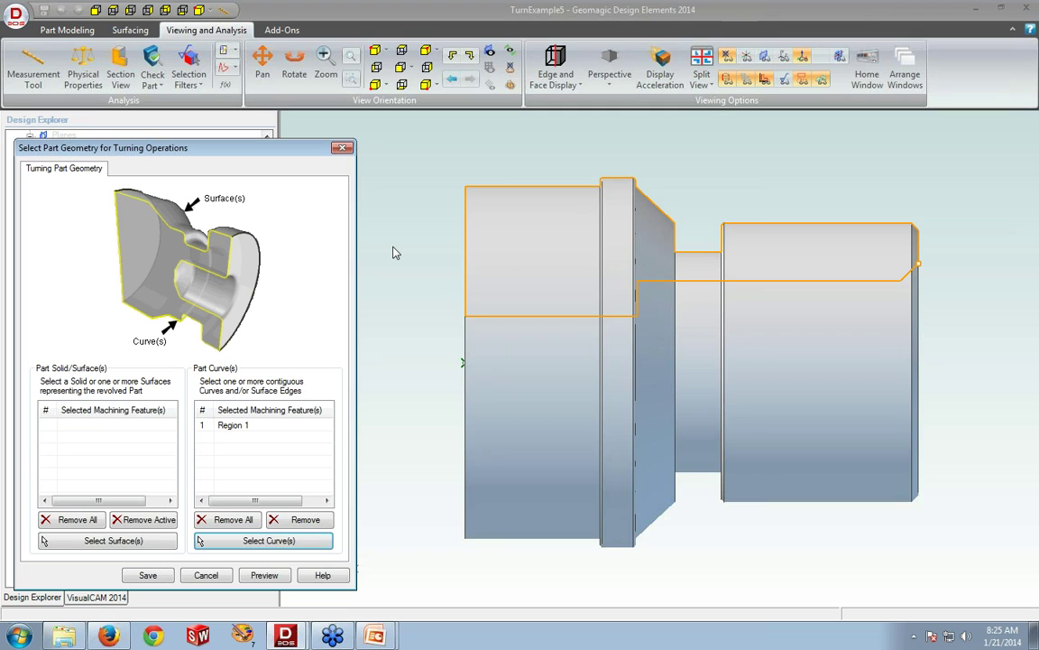
left_click(223, 577)
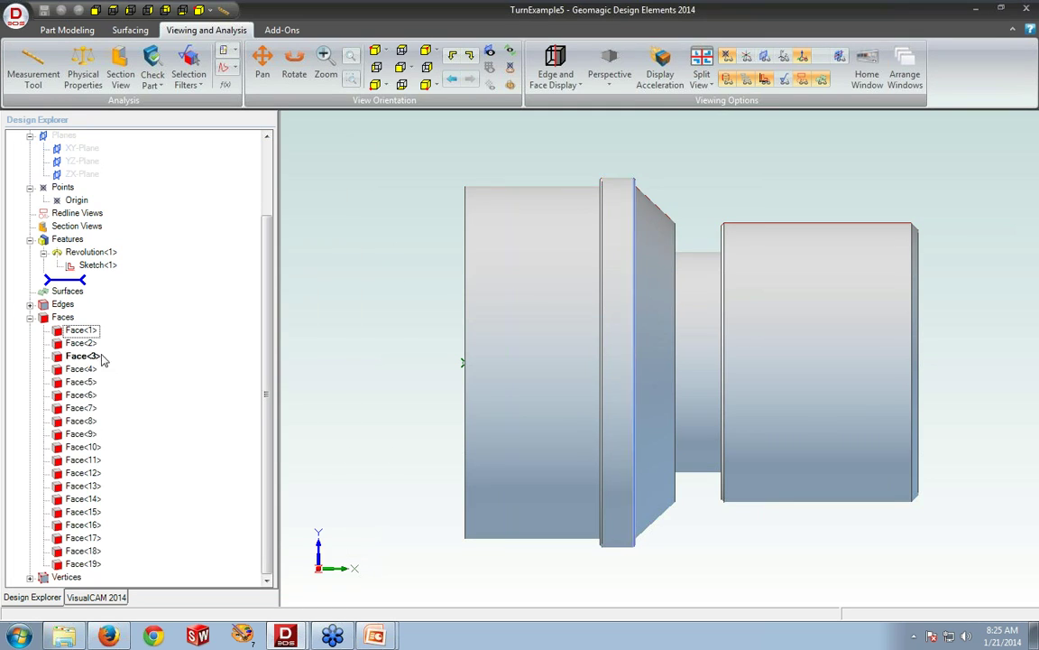
left_click(95, 597)
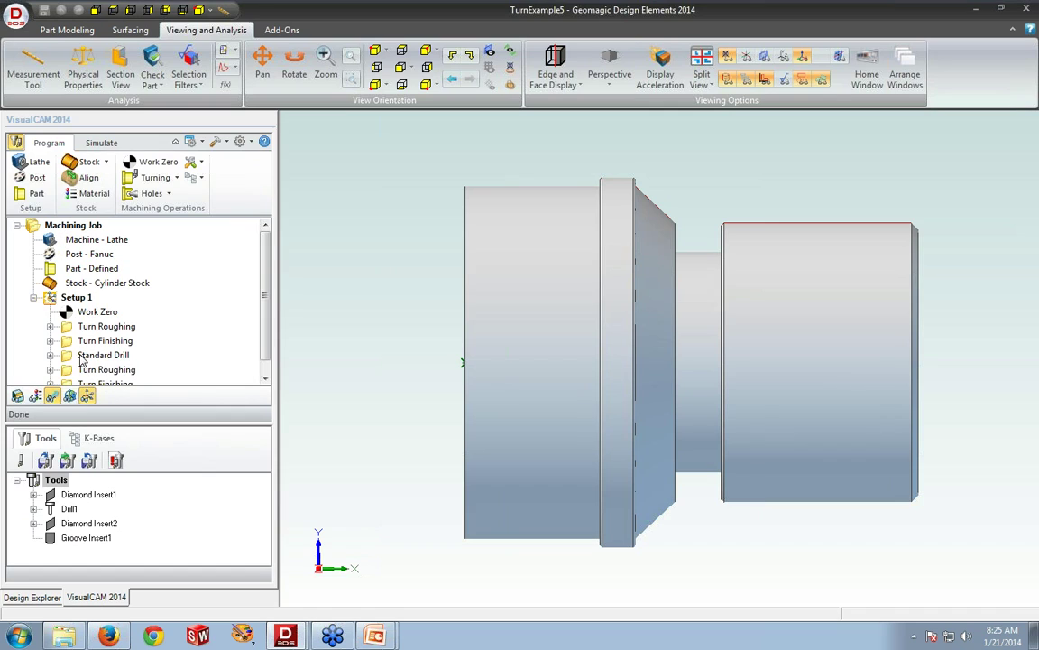
Step: Select Setup 1's Work Zero and start a cylinder stock from the Stock list
left_click(90, 311)
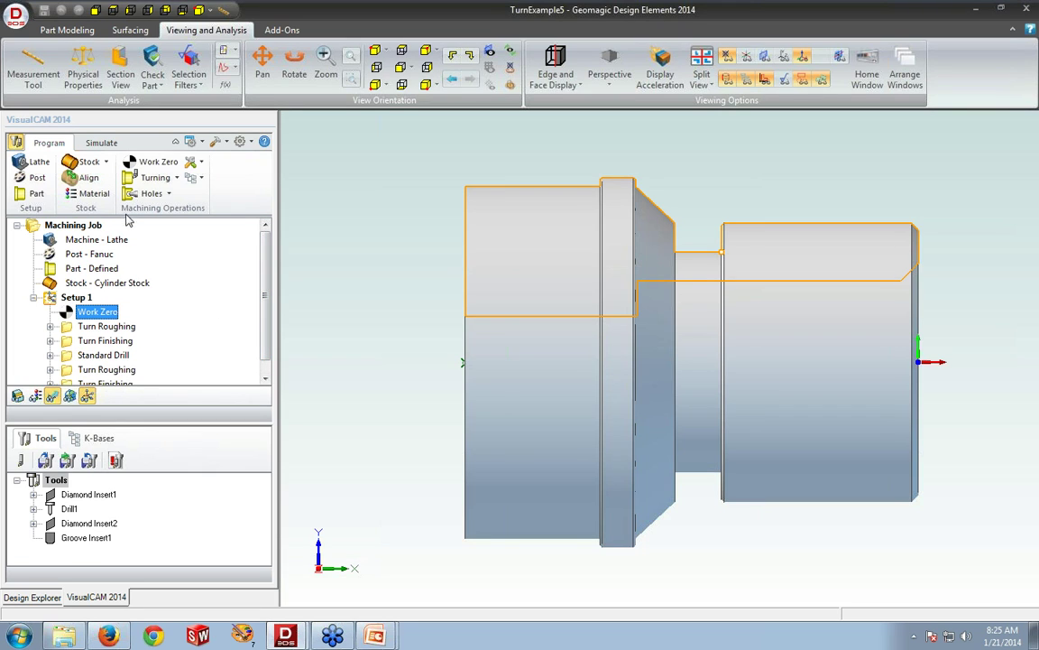
left_click(107, 163)
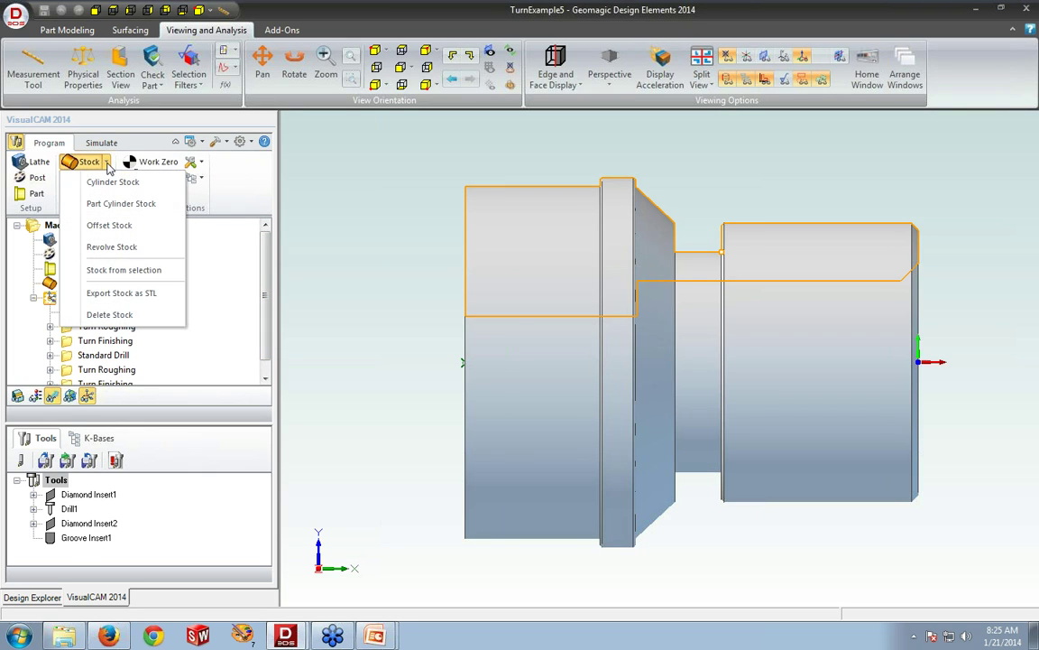
left_click(154, 189)
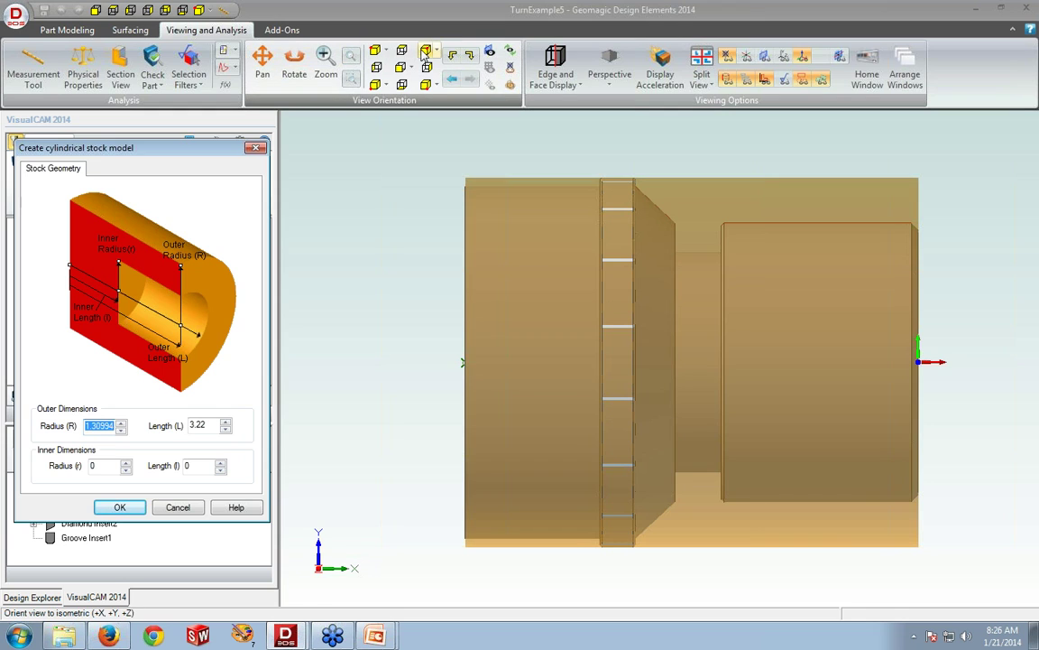
Step: Preview the cylinder stock at outer radius 1.60994 and length 4.12, then cancel
left_click(377, 51)
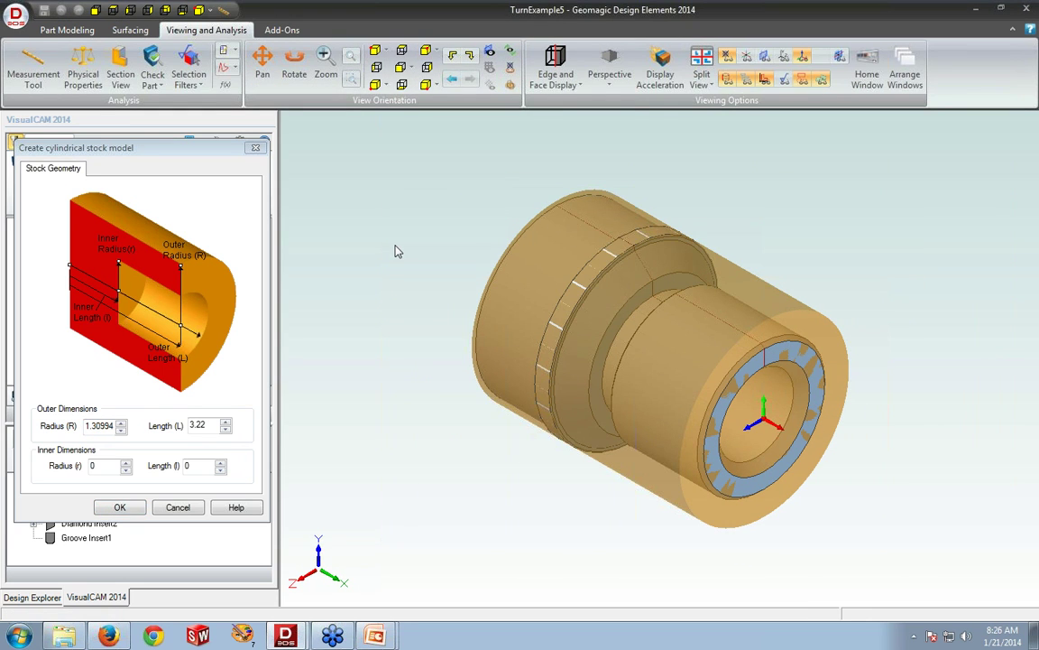
left_click(122, 422)
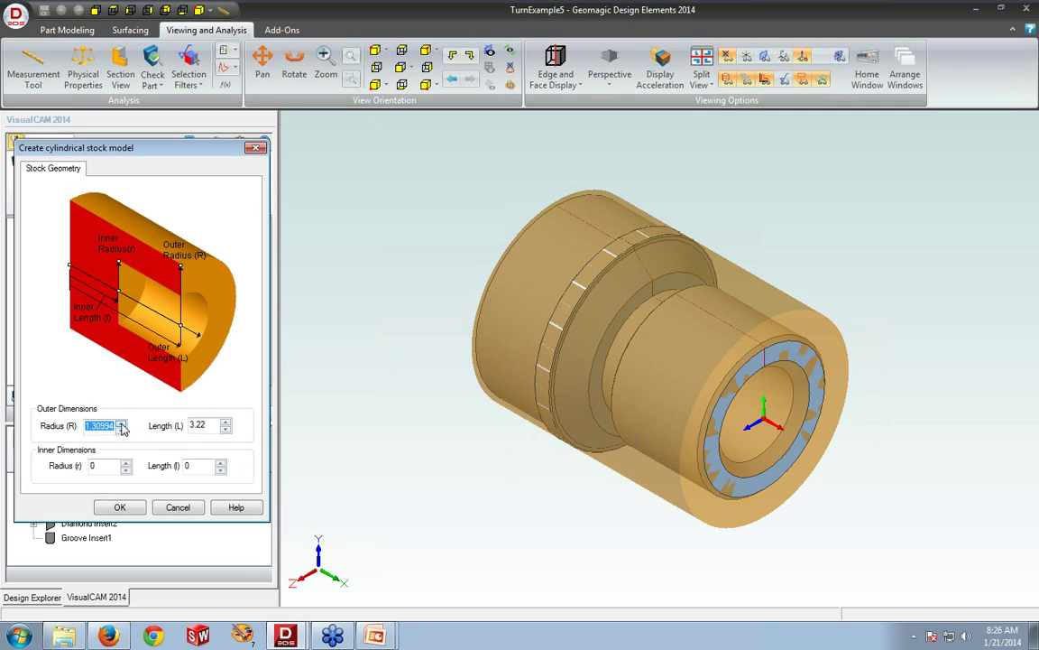
left_click(122, 423)
left_click(122, 422)
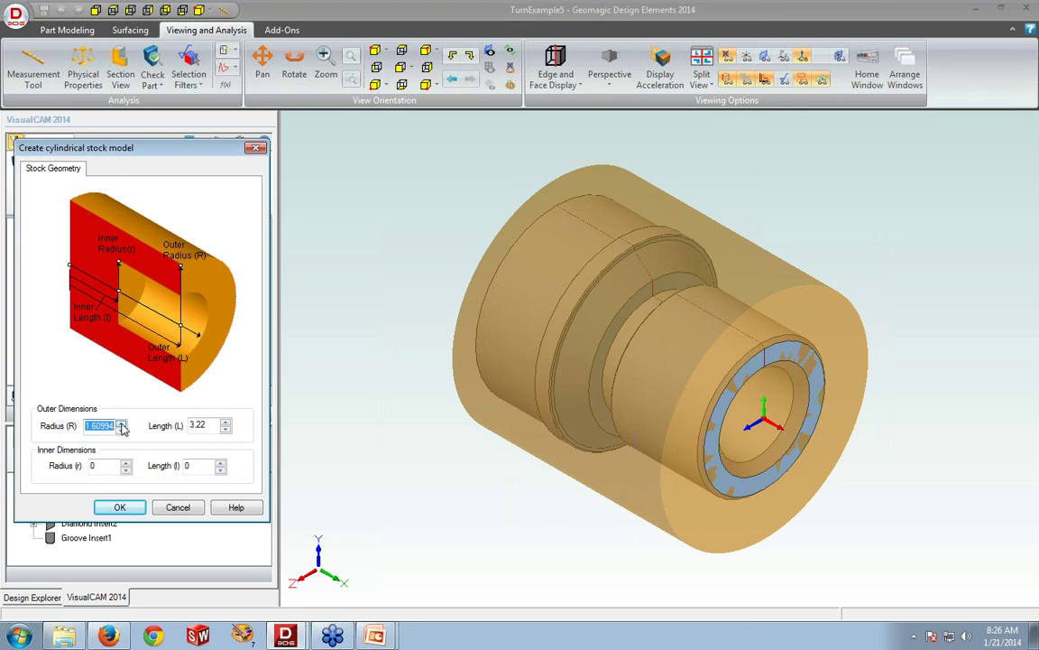
left_click(225, 422)
left_click(225, 422)
left_click(224, 422)
left_click(225, 423)
left_click(225, 423)
left_click(225, 422)
left_click(225, 423)
left_click(224, 422)
left_click(224, 423)
left_click(225, 422)
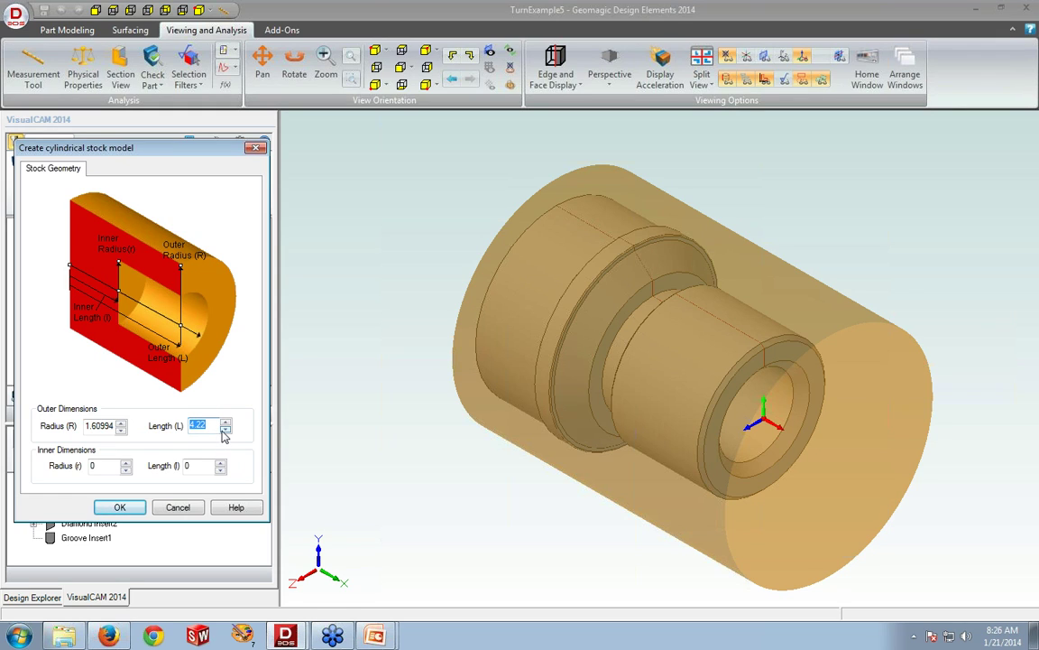
left_click(225, 428)
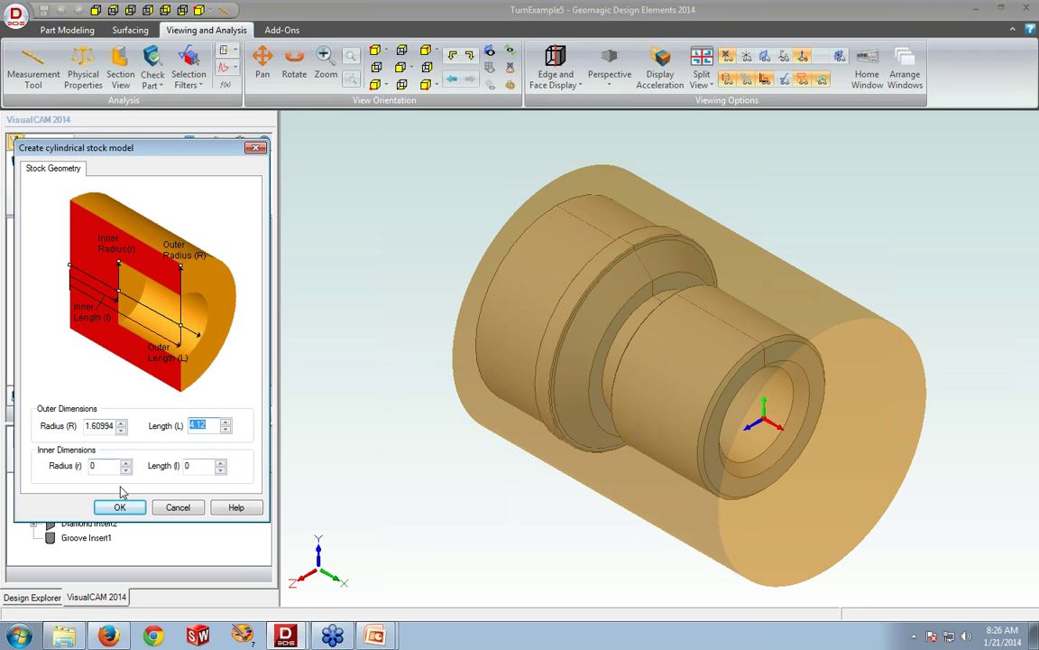
left_click(171, 506)
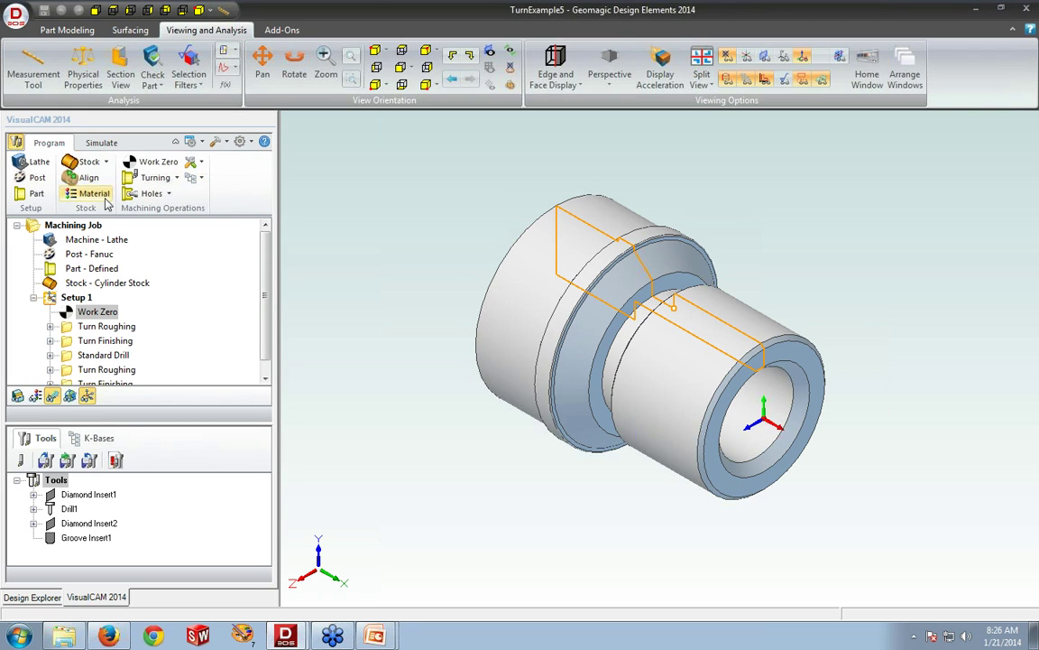
left_click(86, 177)
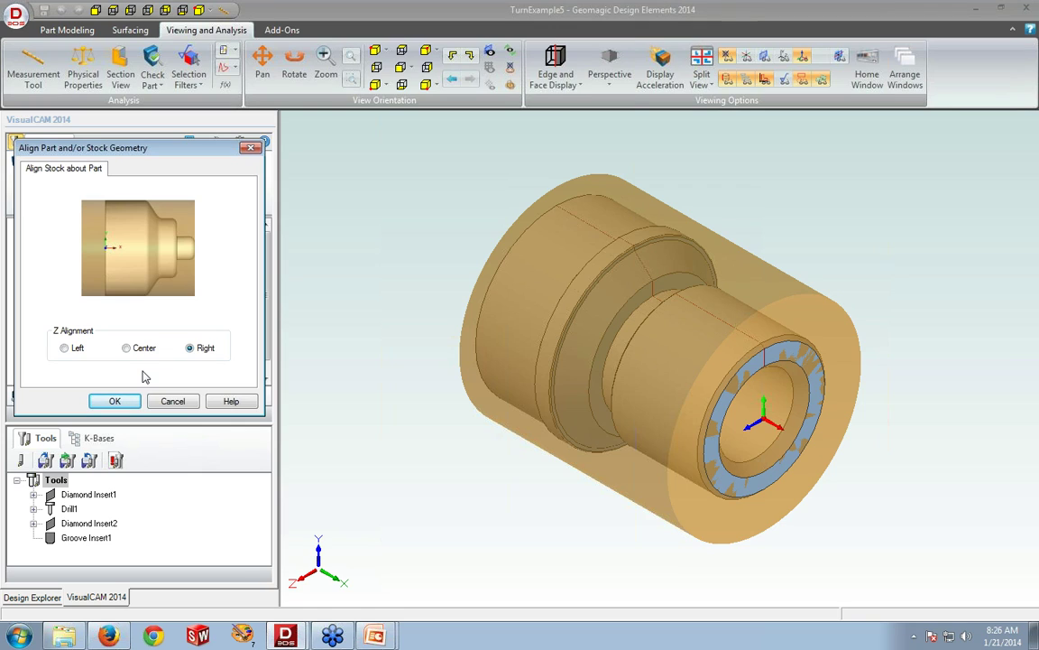
left_click(126, 348)
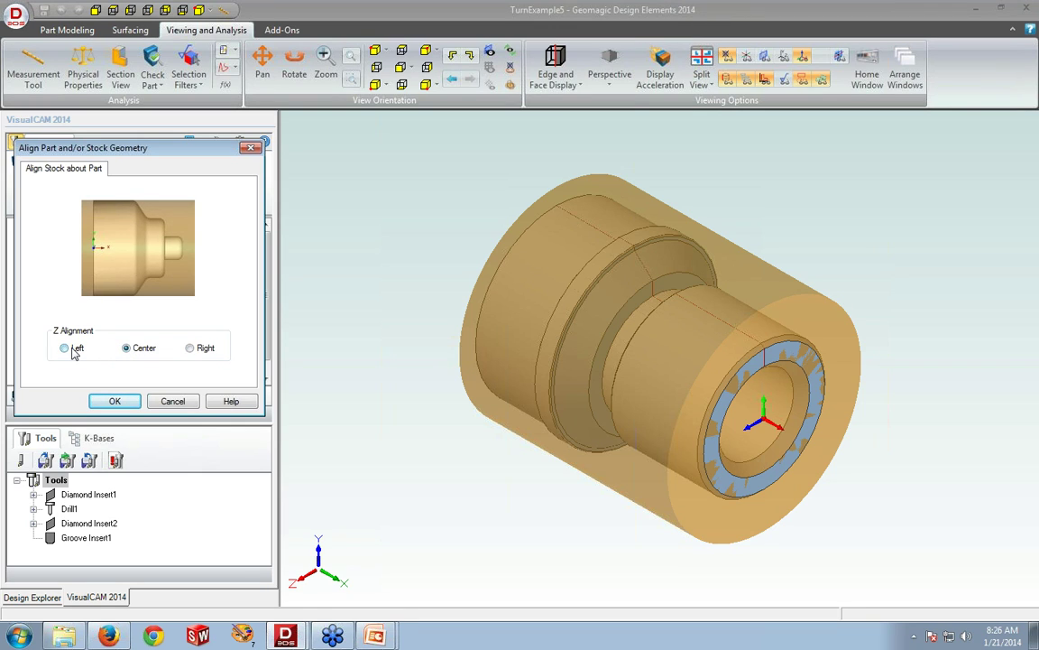
left_click(65, 349)
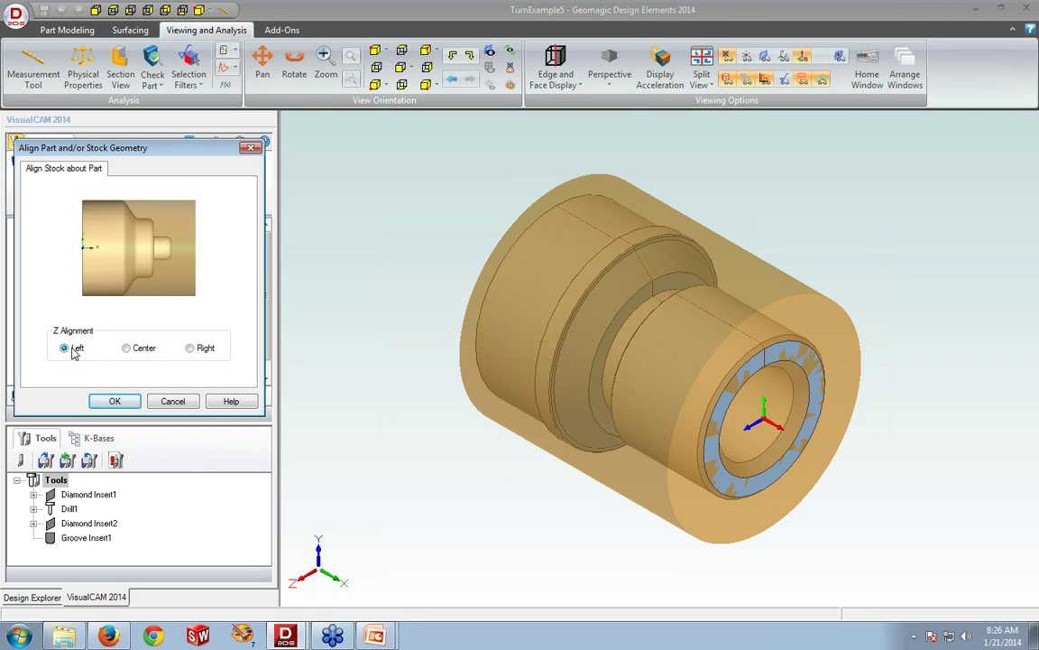
left_click(142, 354)
left_click(206, 354)
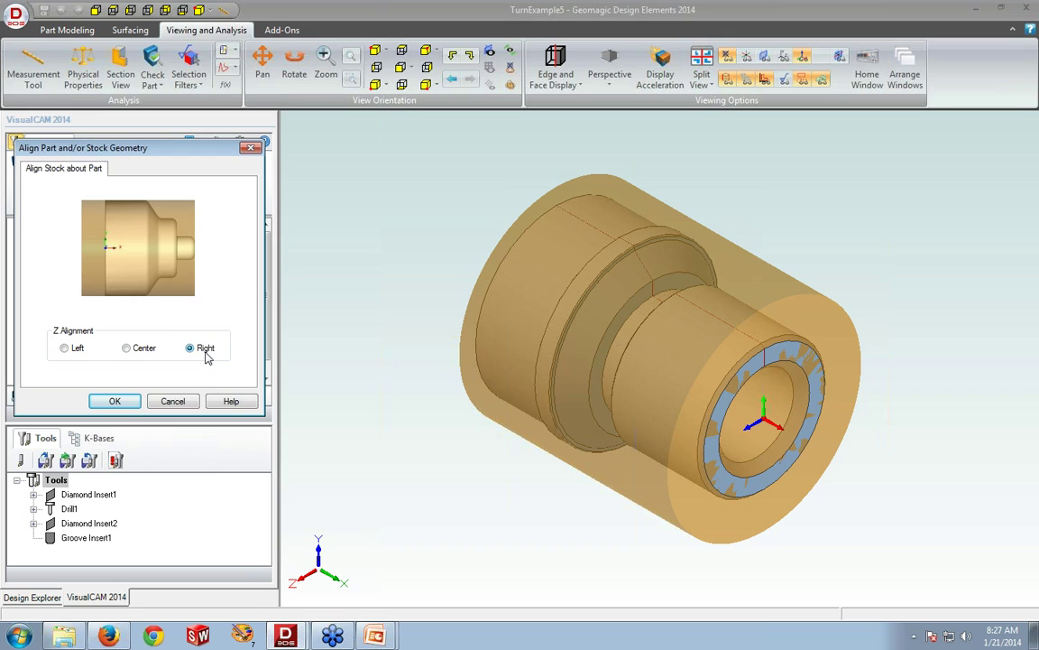
left_click(170, 401)
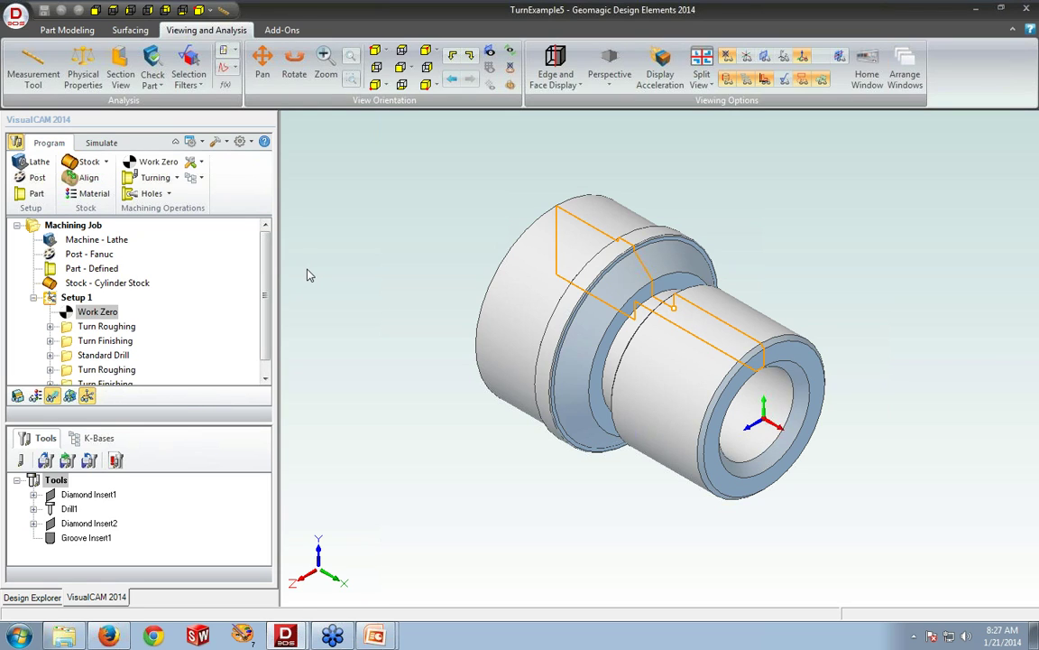
Step: Select Setup 1, view the turned part from the front, and bring up the work zero settings
left_click(80, 298)
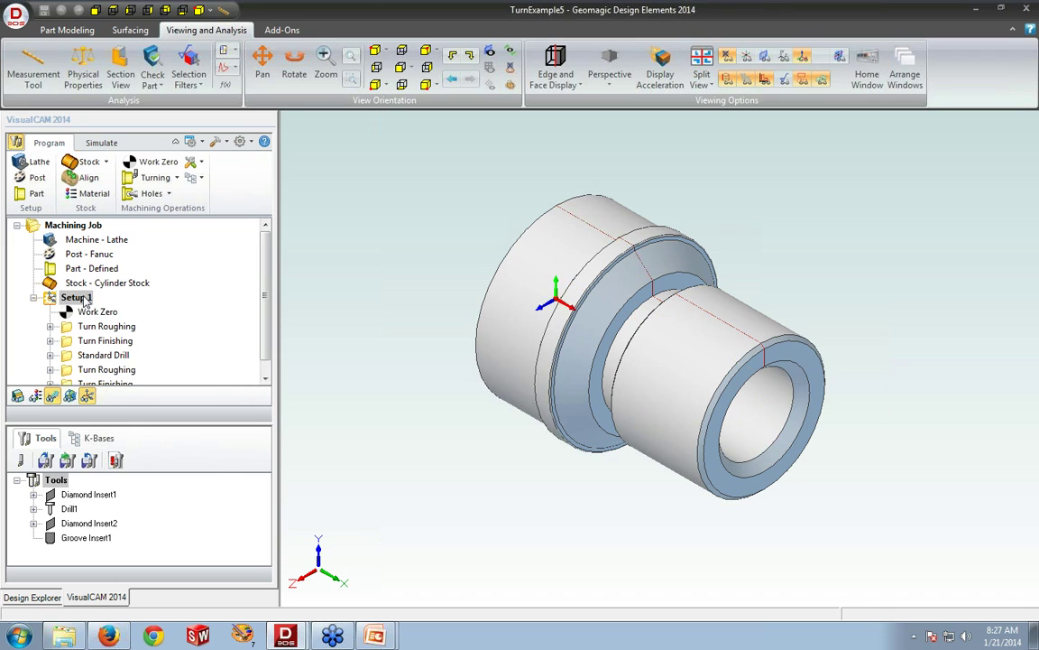
left_click(398, 79)
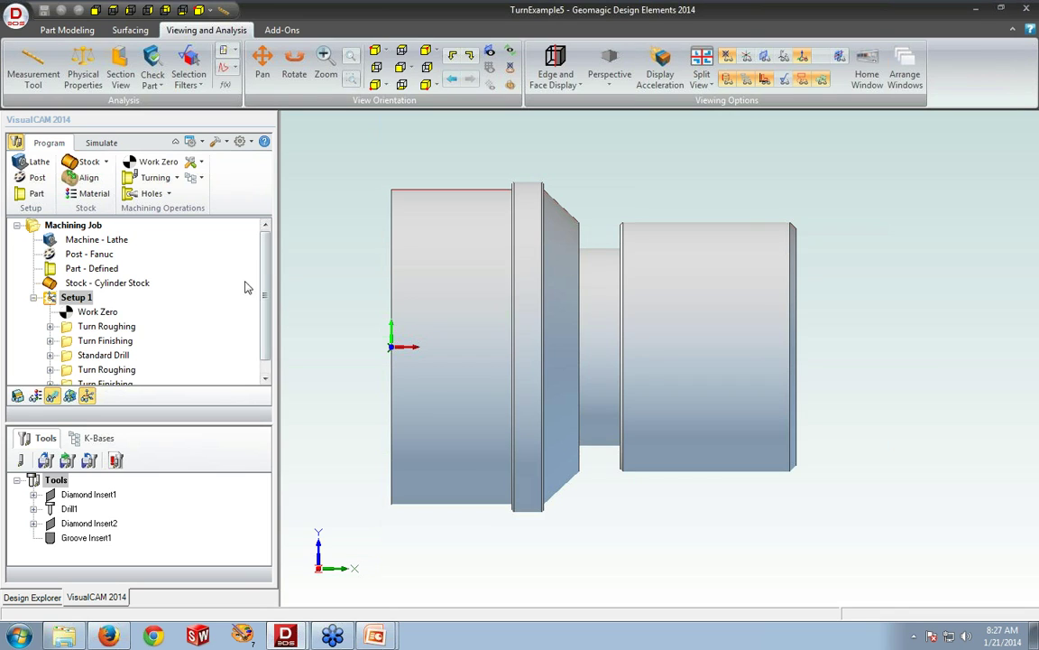
left_click(158, 163)
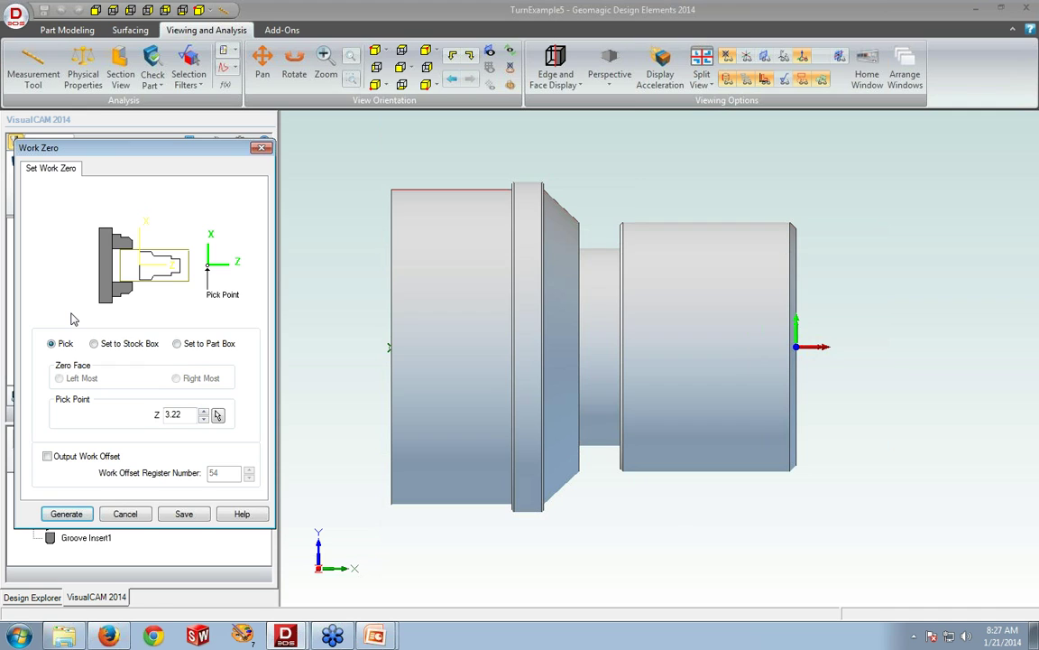
mouse_move(105, 149)
left_mouse_down()
mouse_move(115, 189)
mouse_move(104, 163)
left_mouse_up()
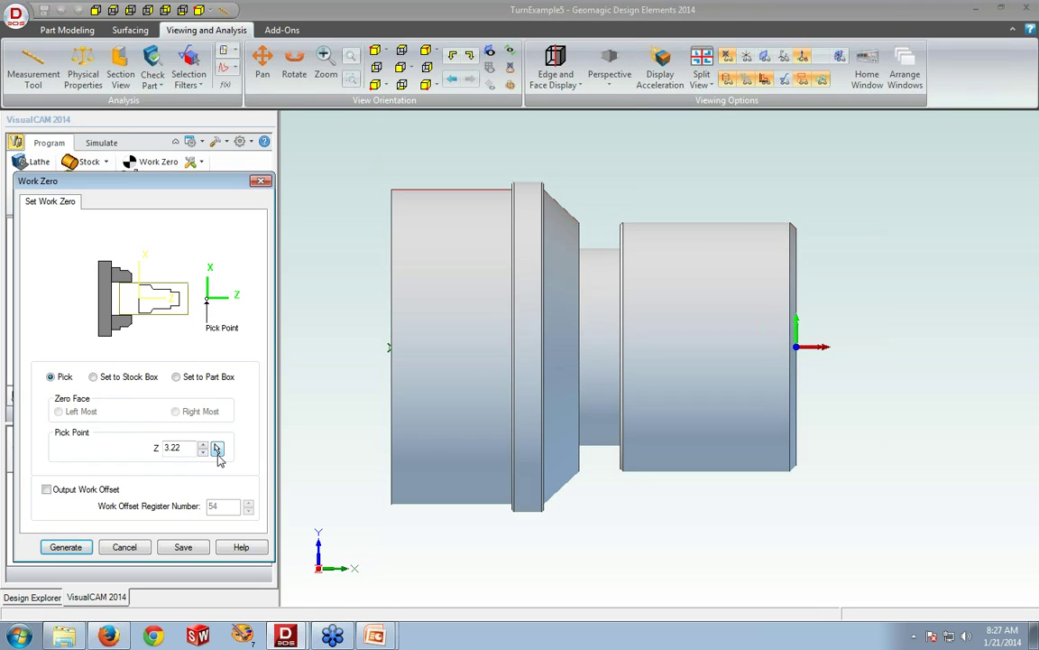
left_click(94, 377)
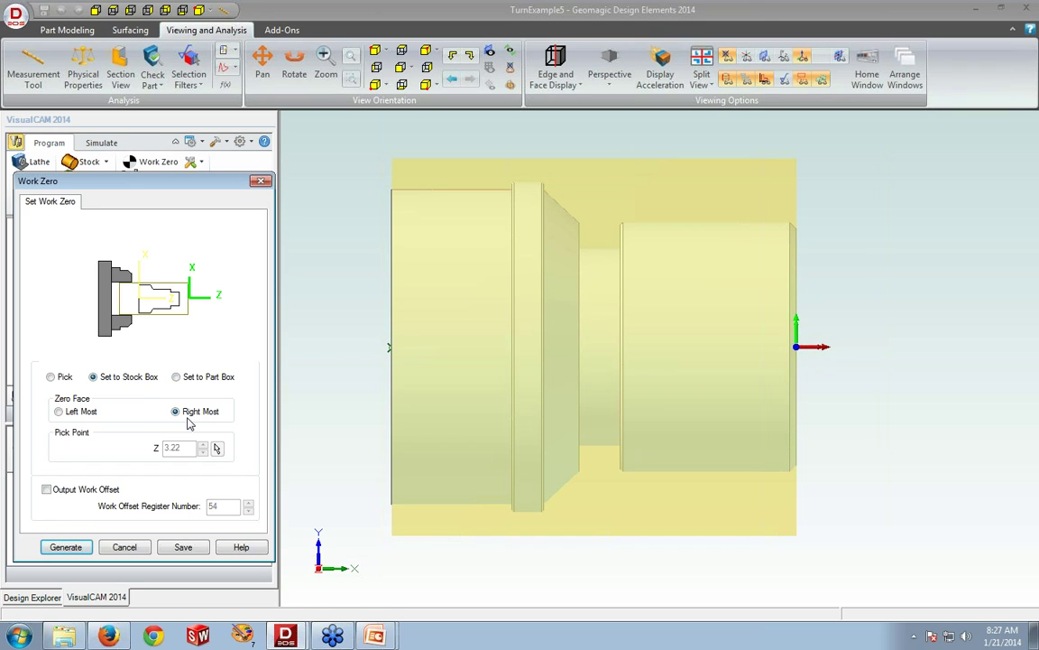
left_click(133, 551)
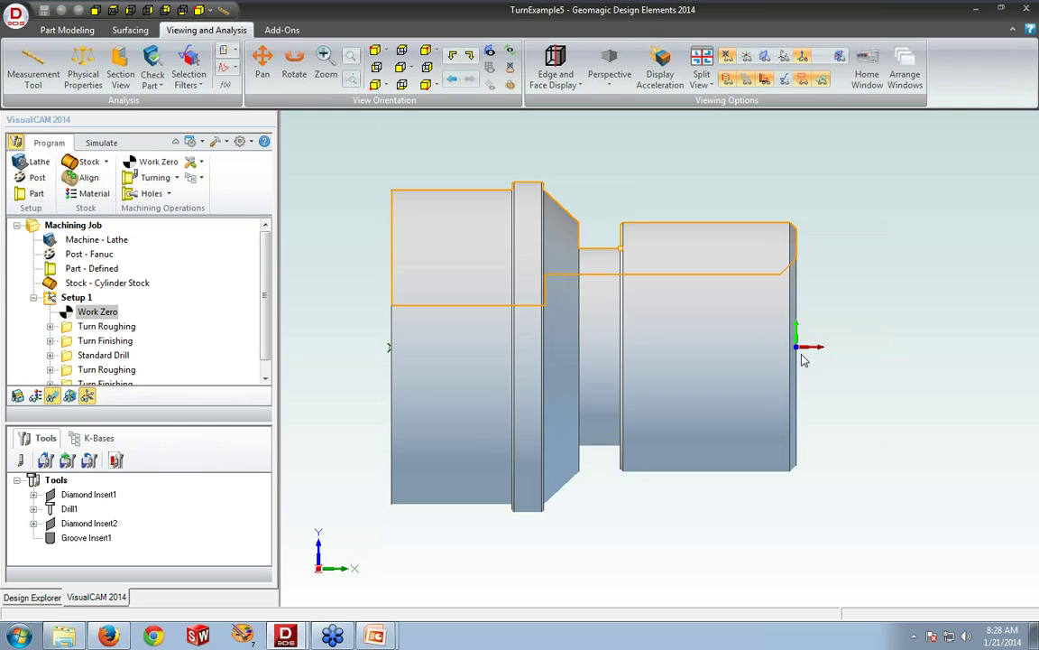
Step: Browse the Turning and Holes operation galleries without adding anything
left_click_drag(255, 424, 273, 462)
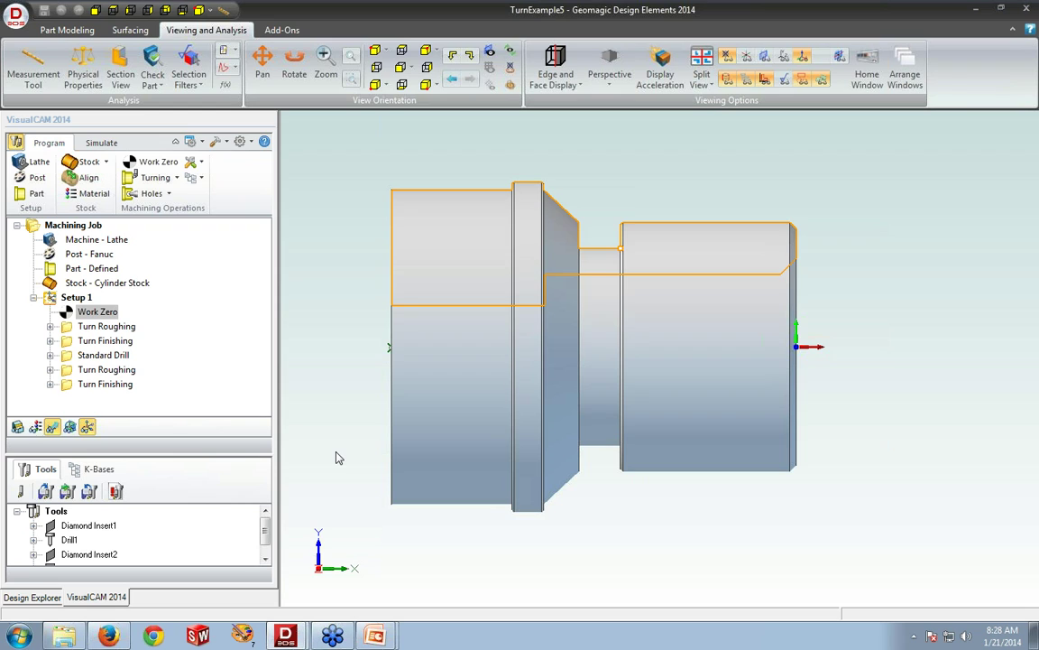
left_click(180, 180)
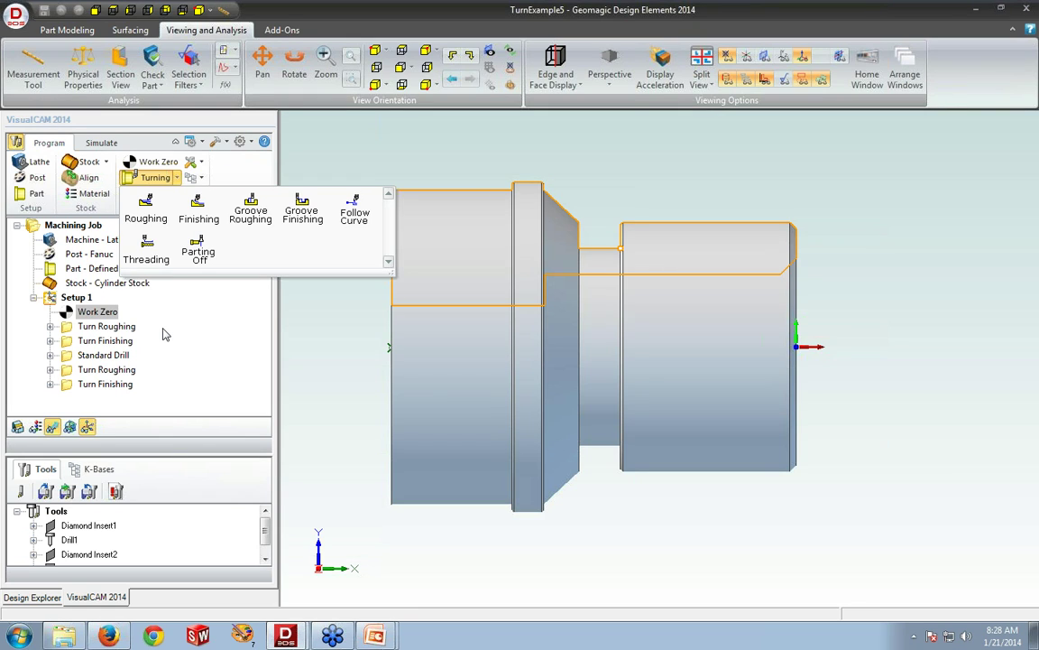
left_click(168, 193)
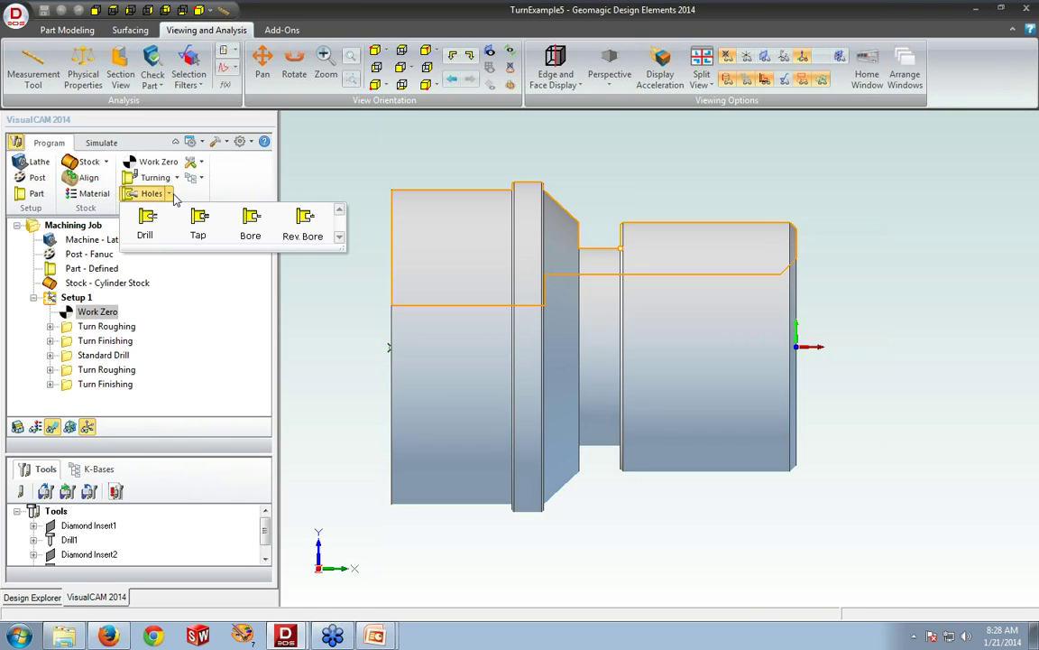
left_click(175, 199)
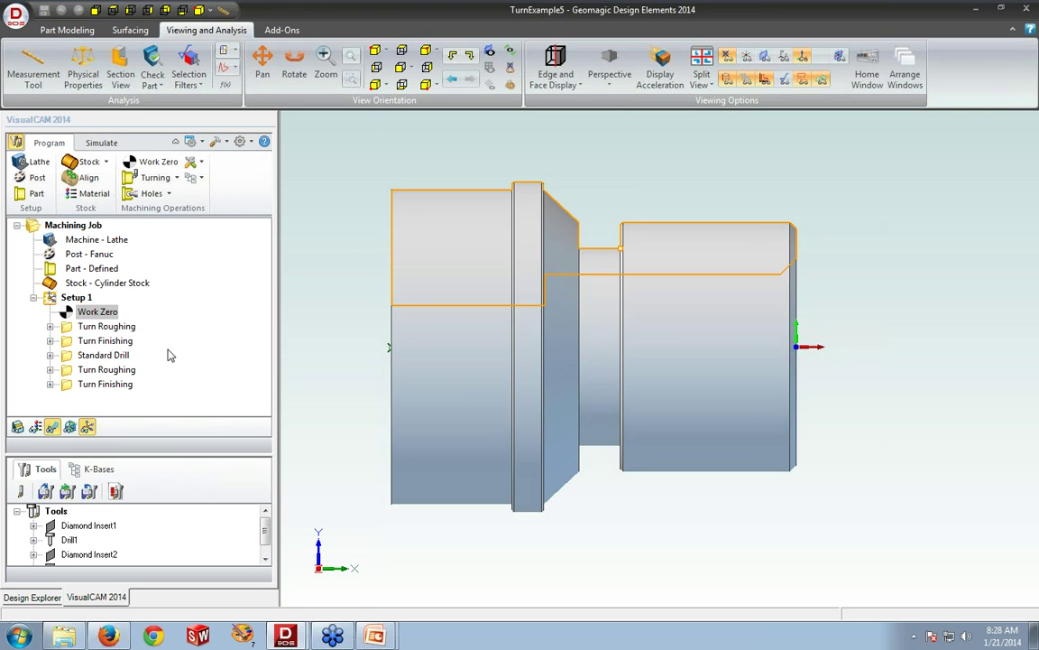
Step: Open Turn Roughing's cutter editor for Diamond Insert1 and move it aside
double_click(77, 328)
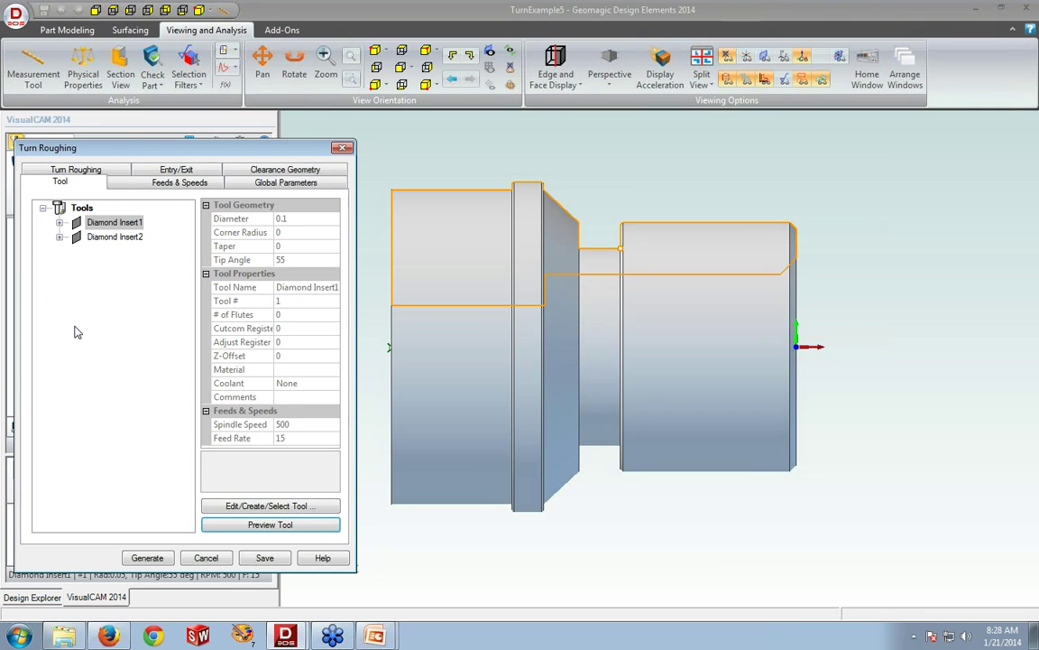
left_click(218, 510)
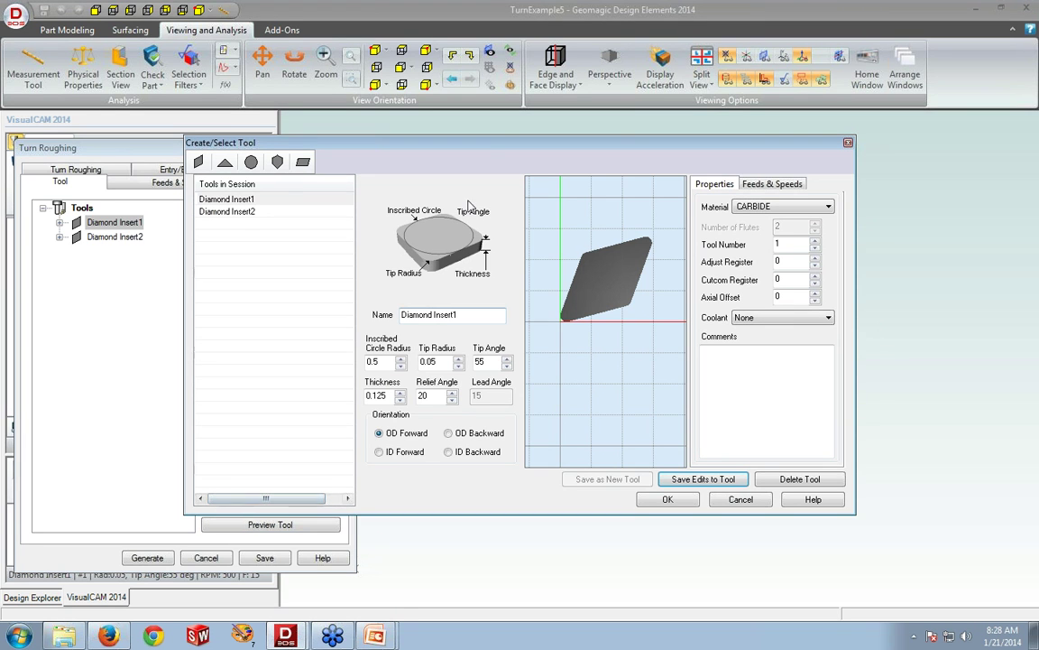
left_click_drag(487, 150, 604, 175)
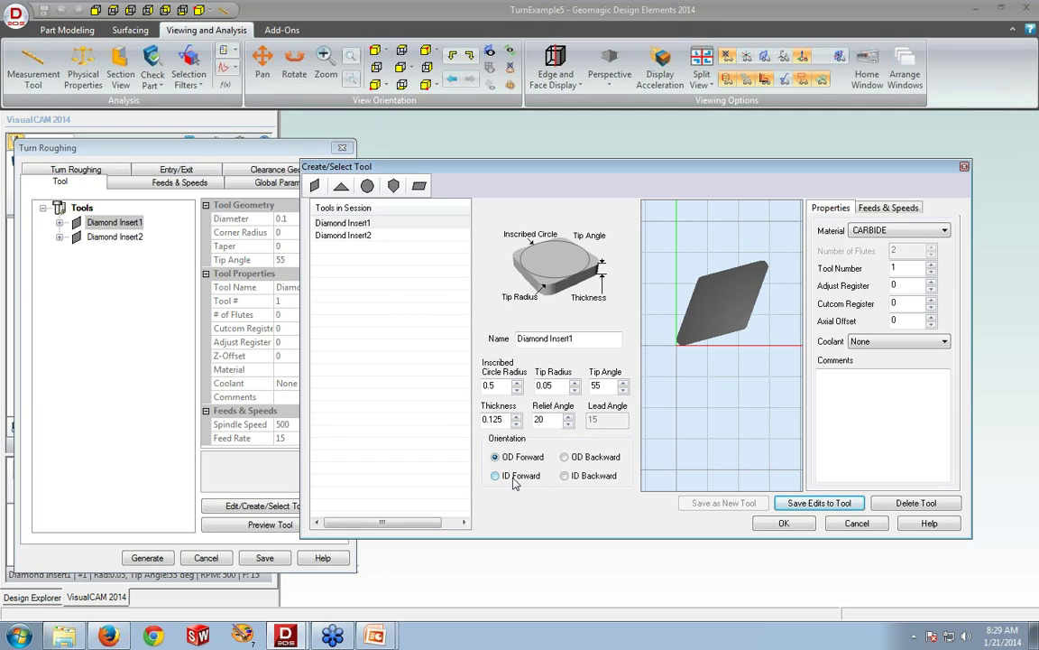
Step: Keep Diamond Insert1 as CARBIDE with no coolant, bump the adjust register, and show feeds and speeds
left_click(944, 230)
left_click(903, 248)
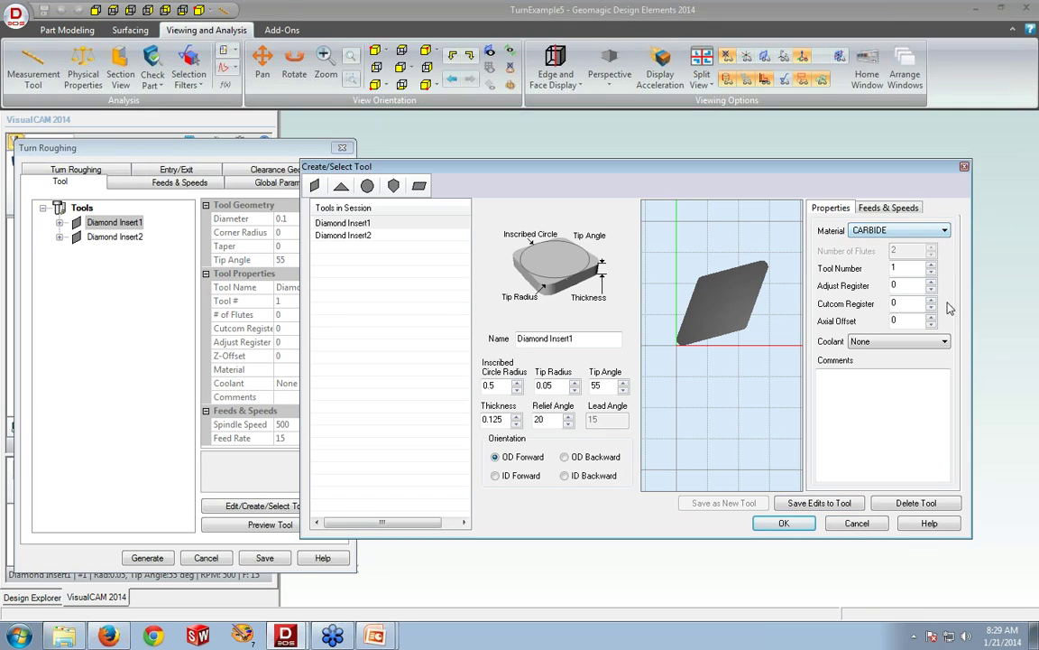
left_click(902, 341)
left_click(866, 352)
left_click(931, 281)
left_click(908, 213)
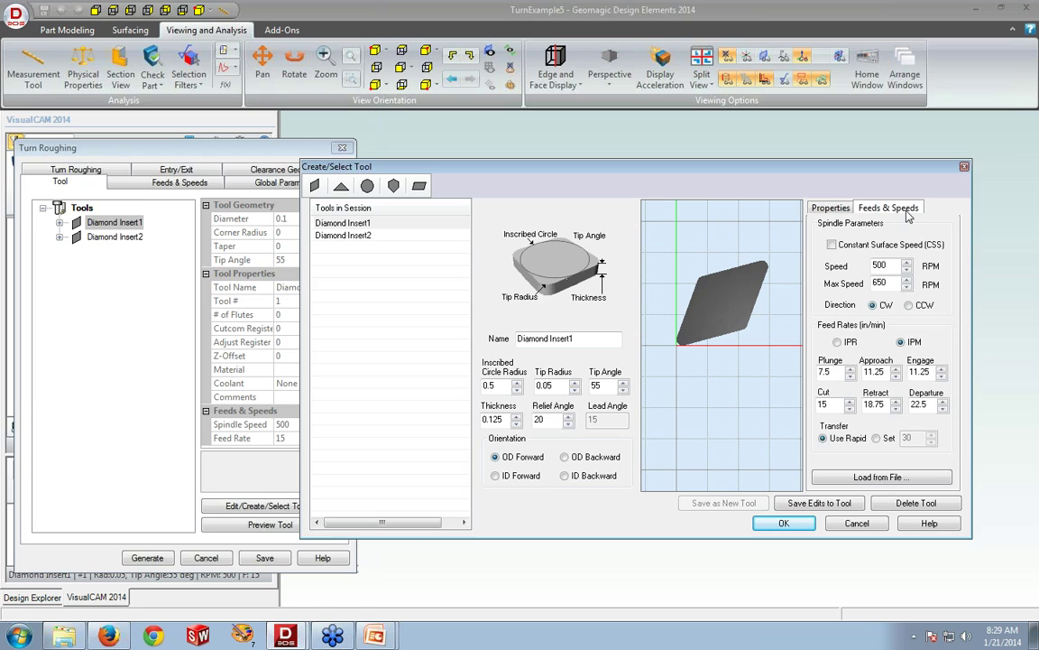
Step: Check the feeds lookup table with ALUMINUM - 2024 stock, then cancel out of the tool editor unchanged
left_click(935, 478)
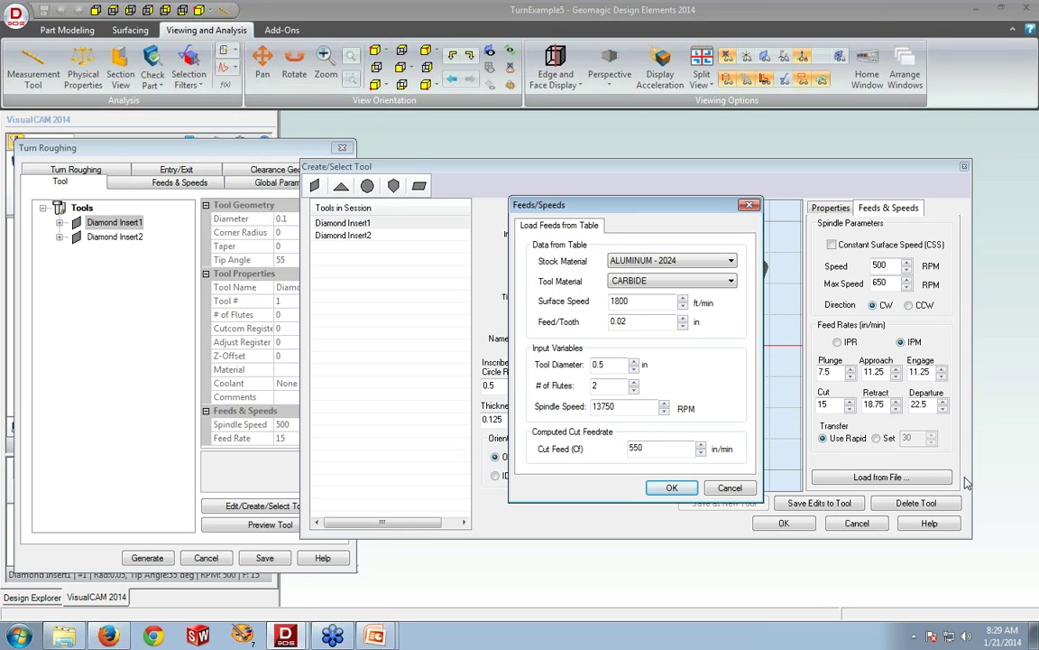
left_click(738, 487)
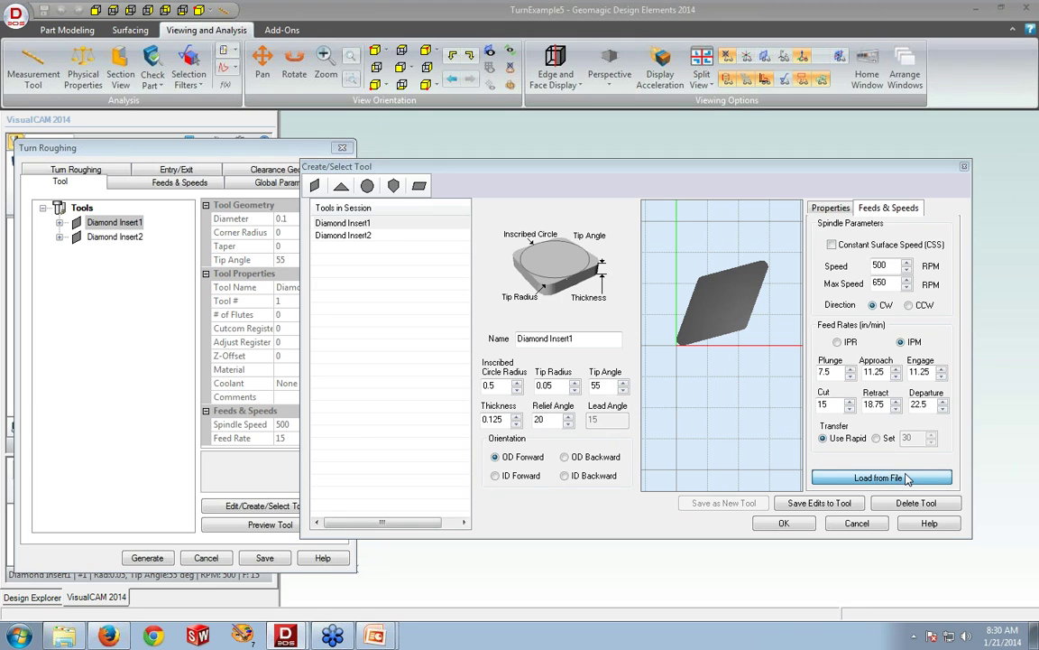
left_click(907, 477)
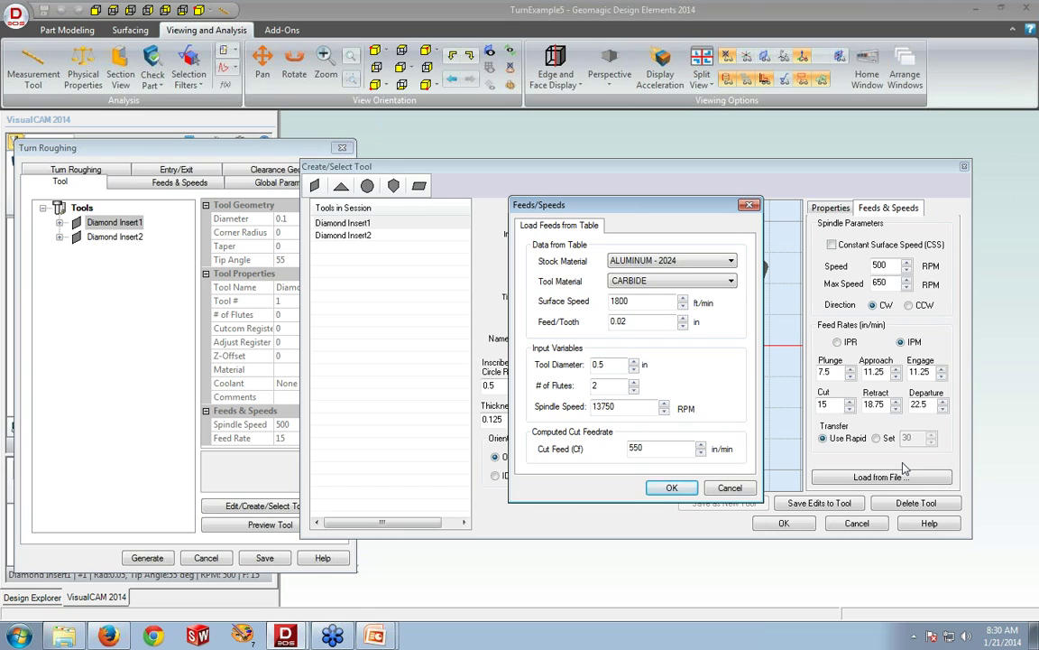
left_click(731, 261)
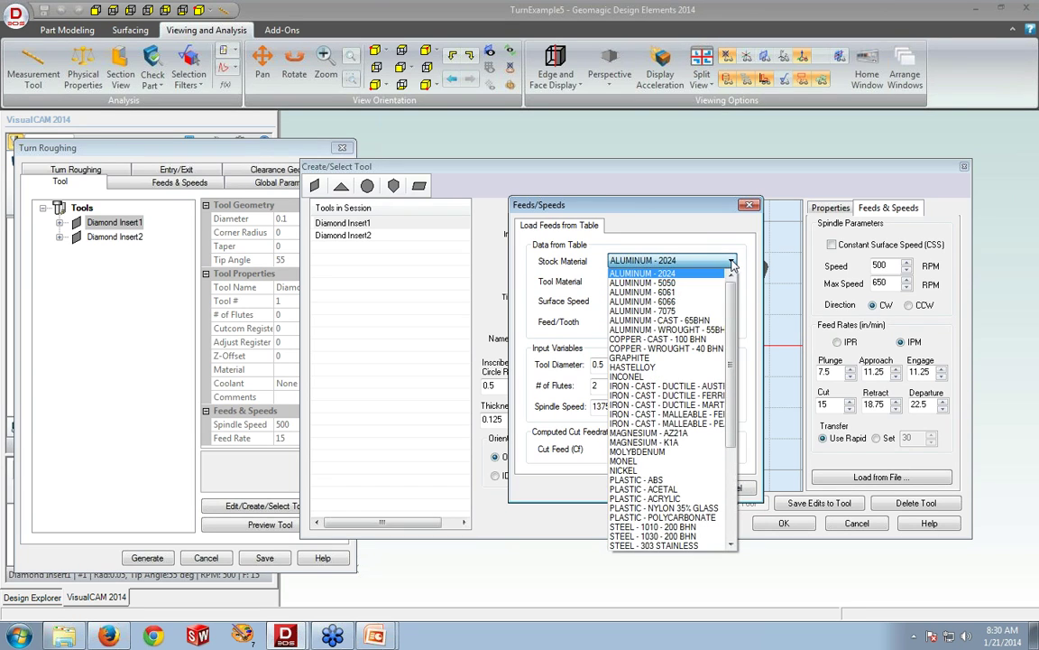
left_click(732, 262)
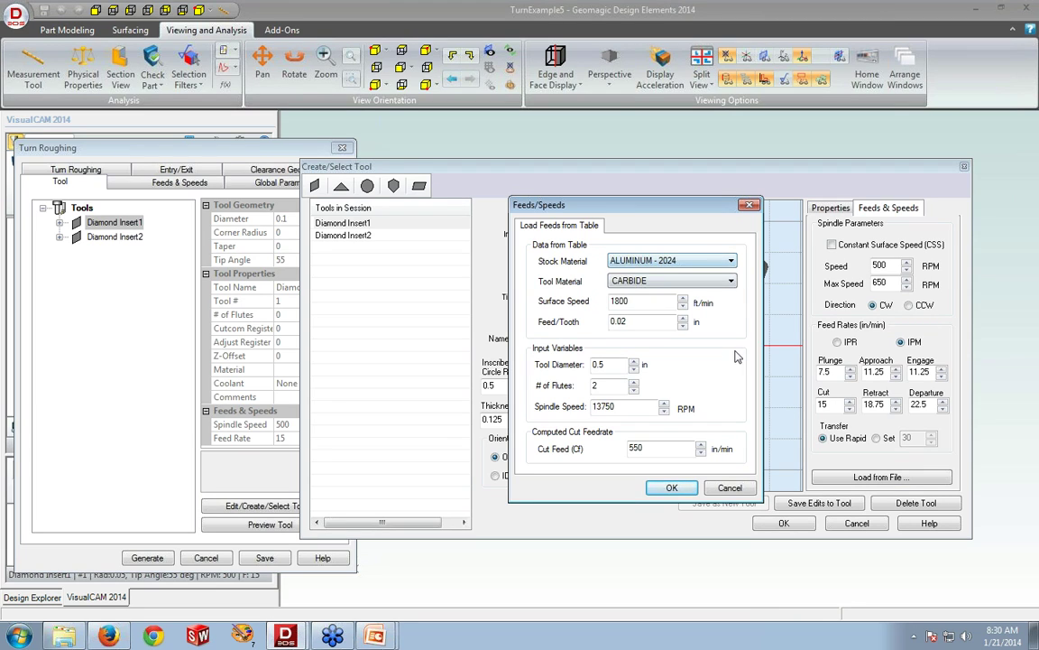
left_click(730, 488)
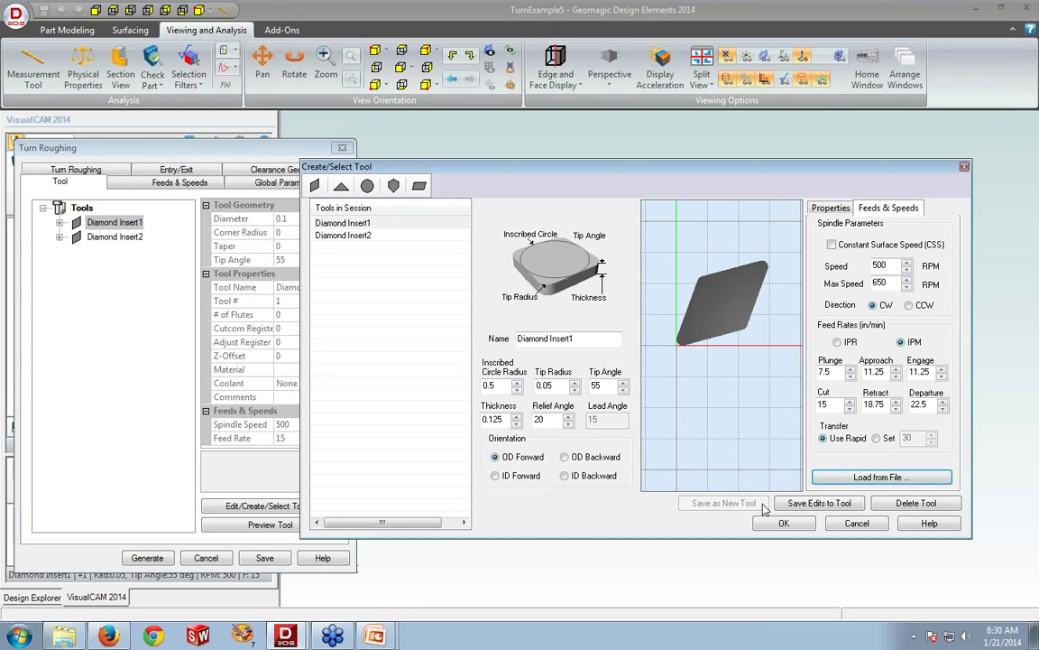
left_click(848, 527)
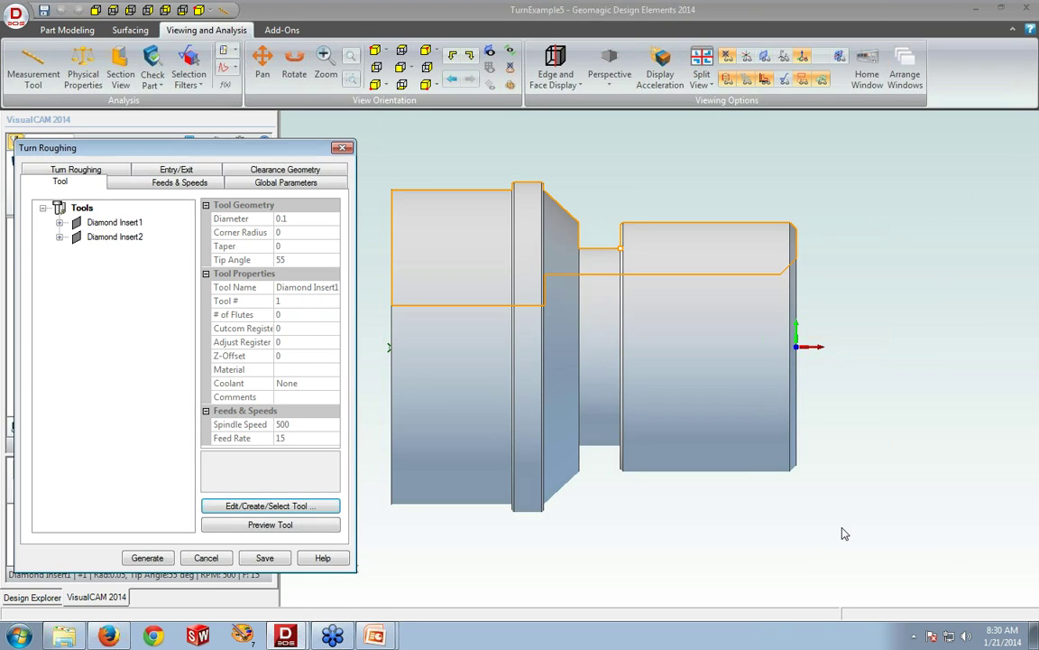
Step: Keep Diamond Insert1 as the roughing tool and display the Turn Roughing Global Parameters
left_click(76, 225)
left_click(77, 237)
left_click(78, 226)
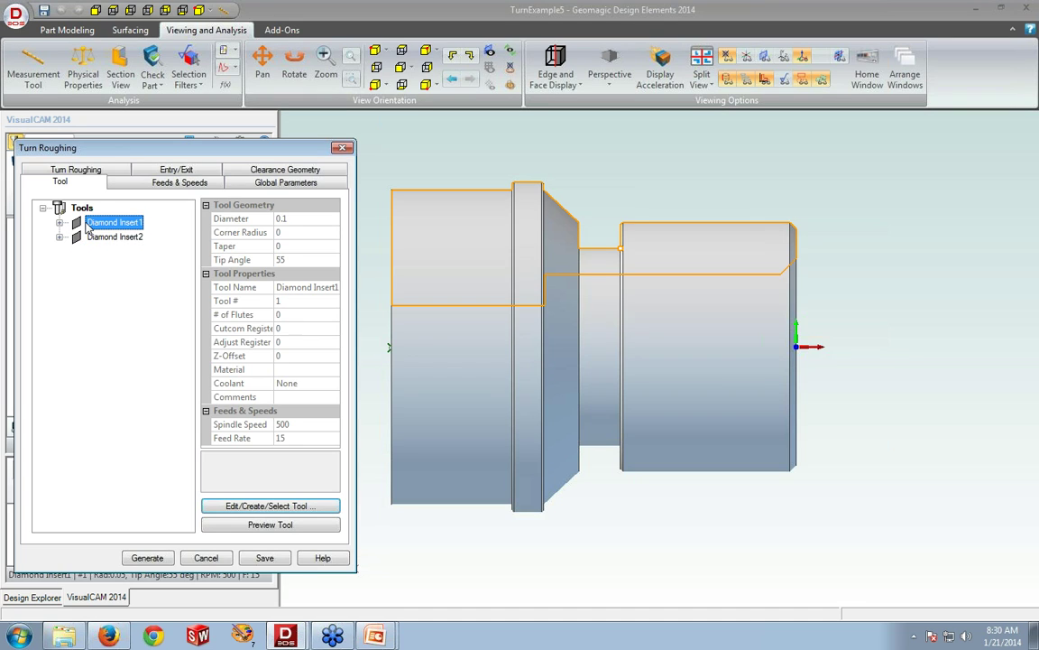
left_click(285, 180)
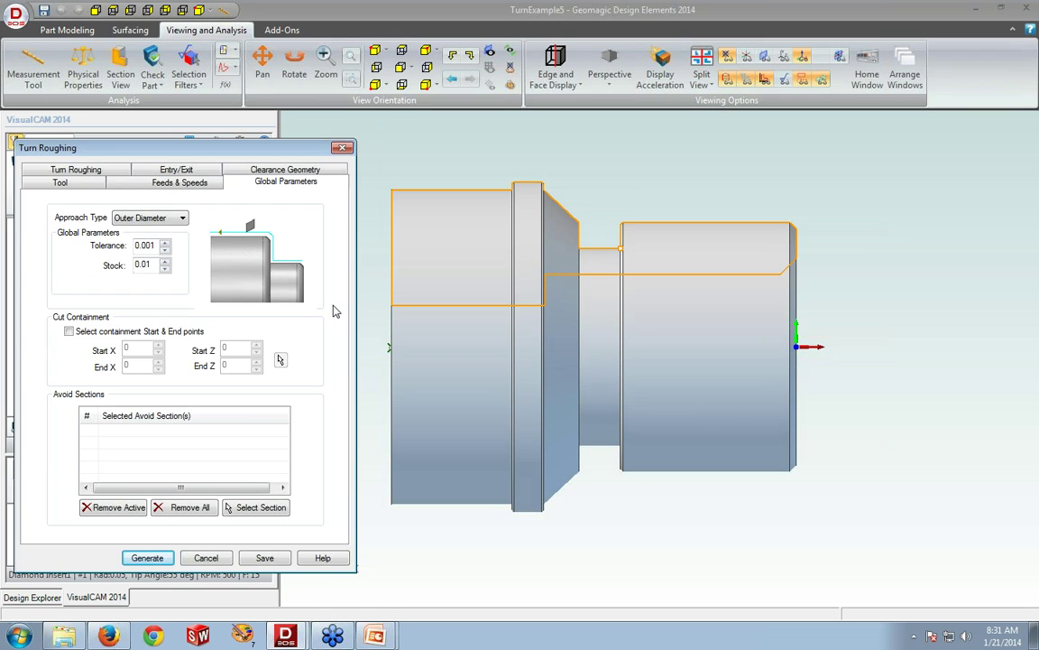
Step: Generate the Turn Roughing toolpath using the Linear Cuts roughing pattern
left_click(99, 170)
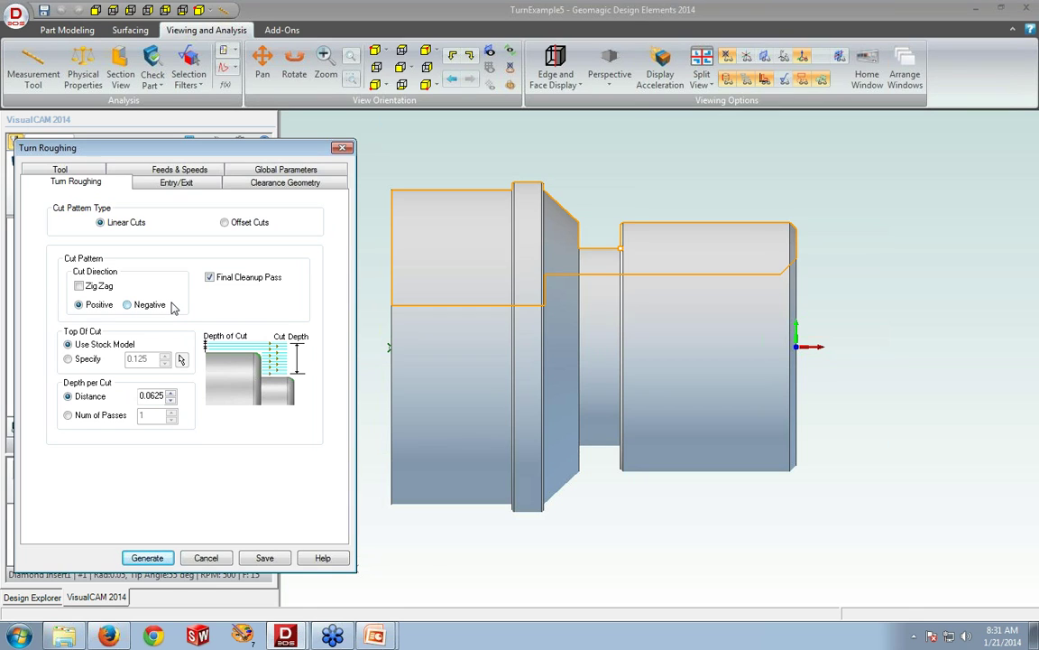
left_click(149, 558)
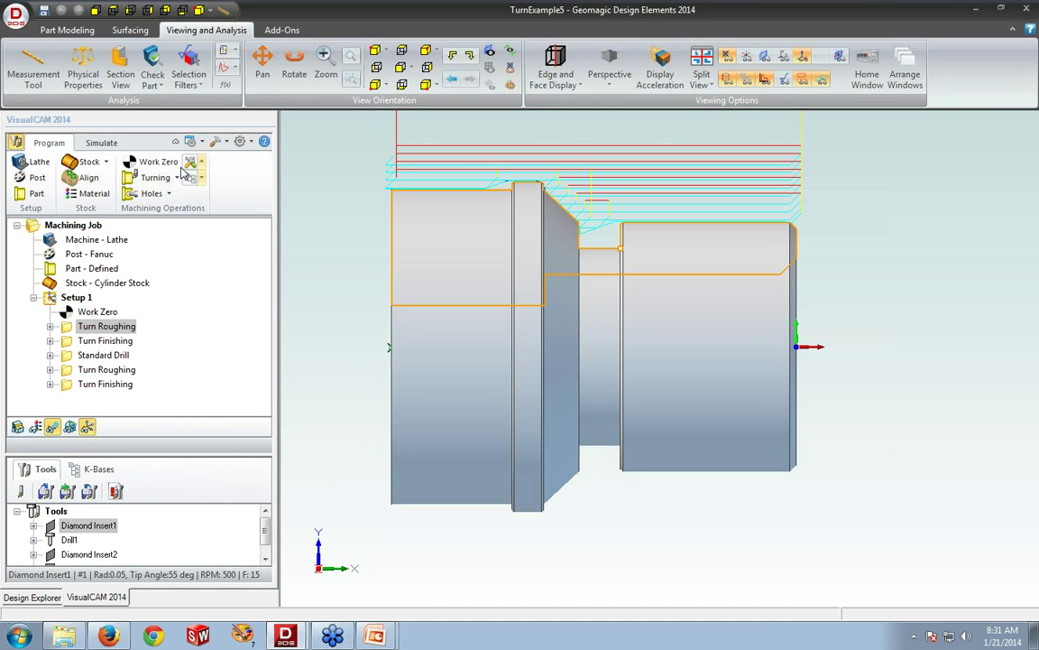
Step: Switch to the Simulate tools and zoom in and out on the stepped roughing passes
left_click(101, 144)
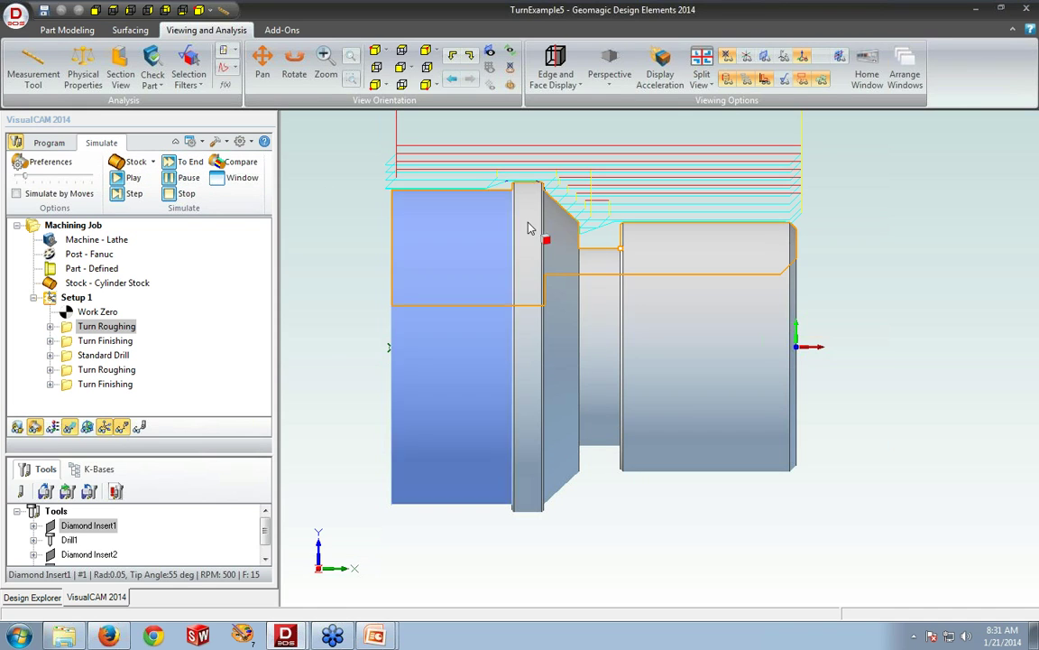
scroll(607, 159, "up", 4)
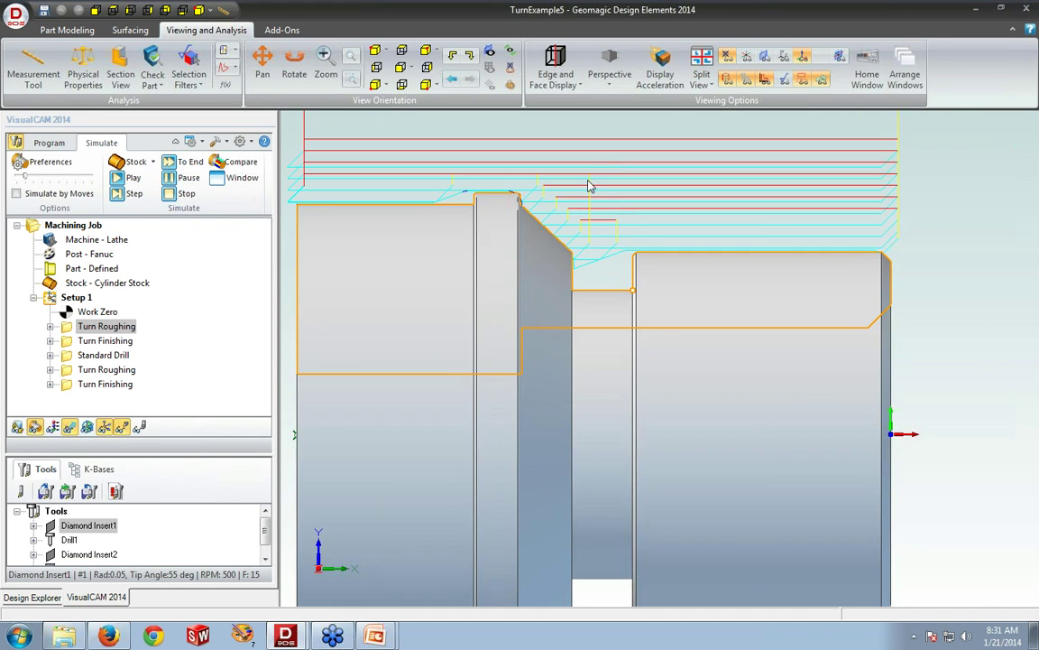
scroll(586, 190, "up", 2)
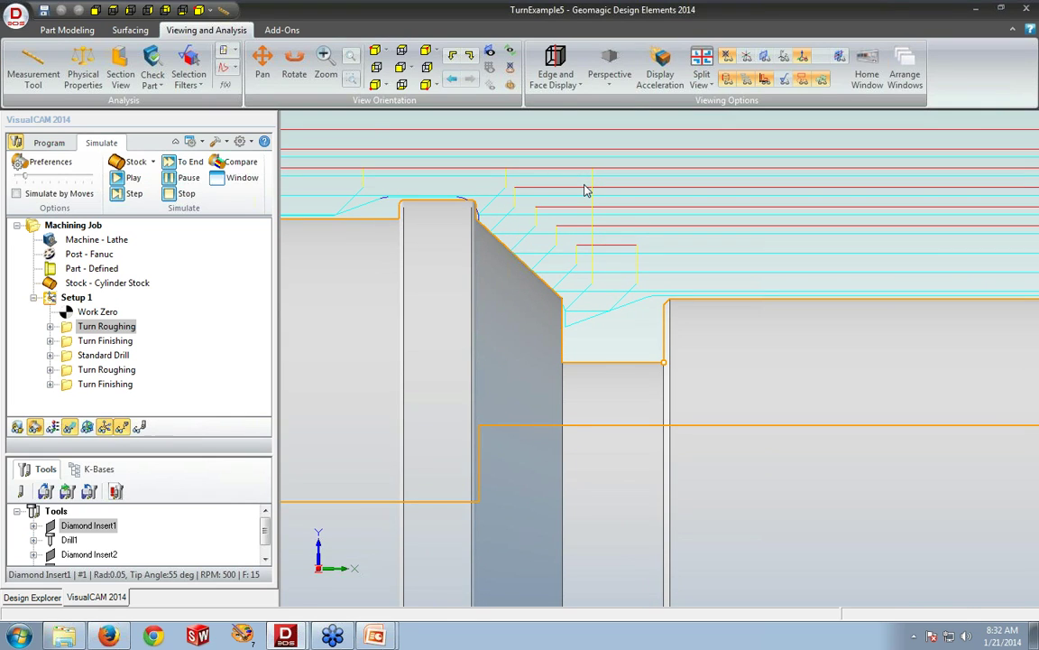
scroll(592, 194, "down", 4)
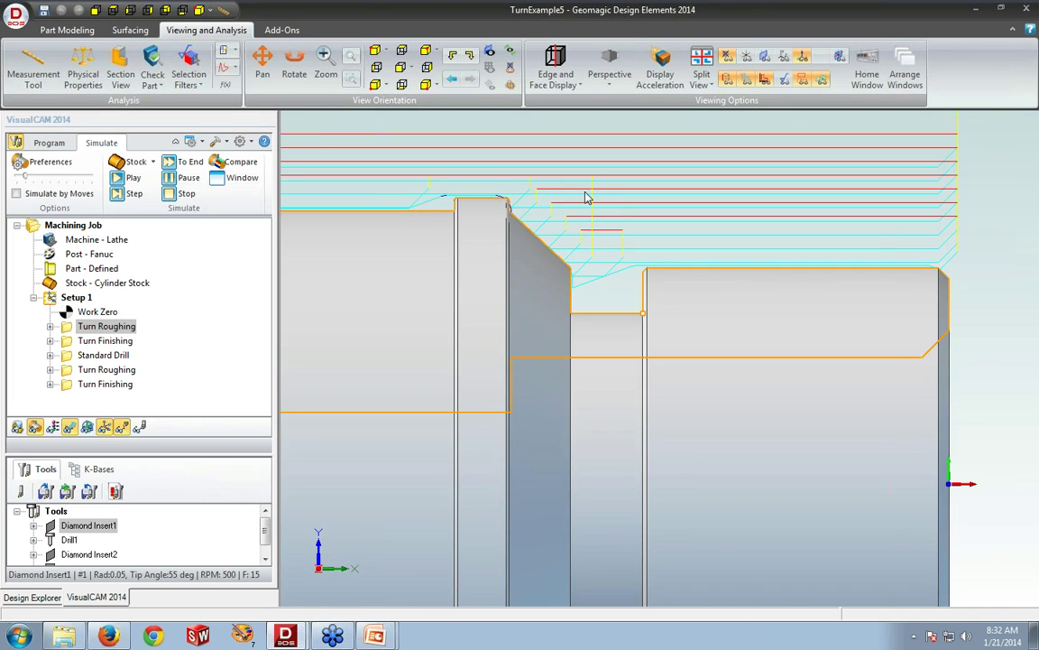
scroll(595, 203, "down", 2)
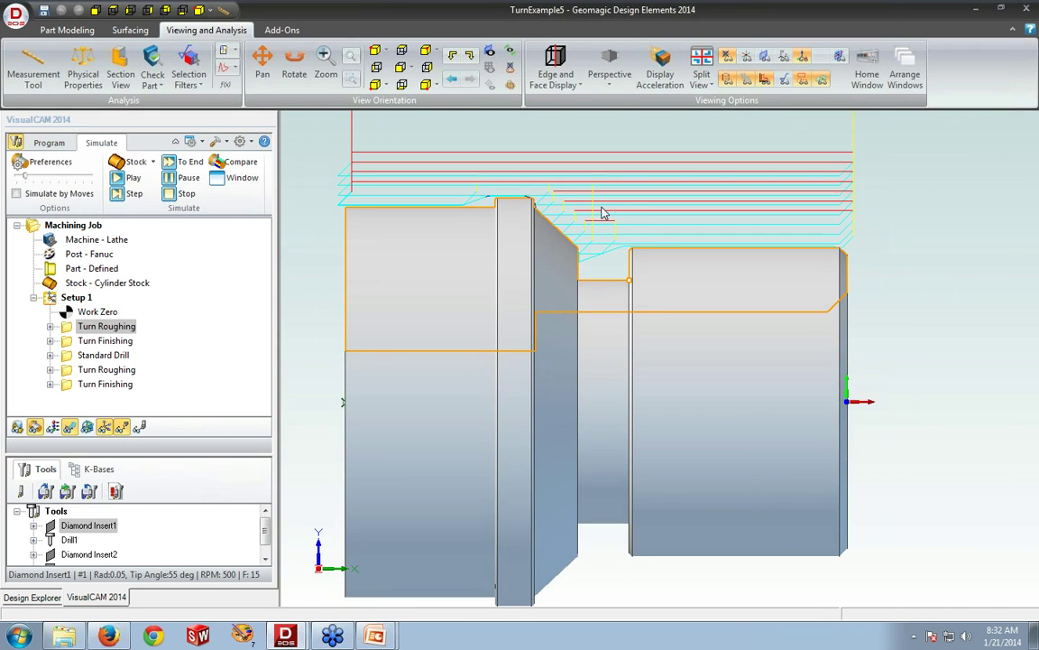
Step: Define Avoid Region 1 in Turn Roughing's global parameters by picking start and end points around the groove
double_click(68, 327)
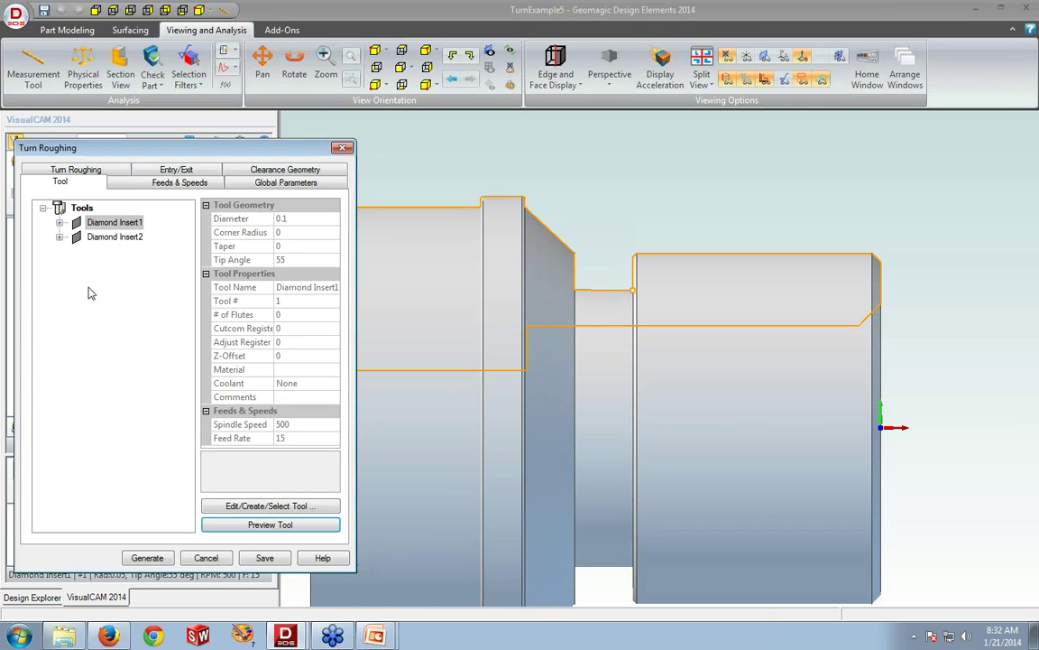
left_click(270, 182)
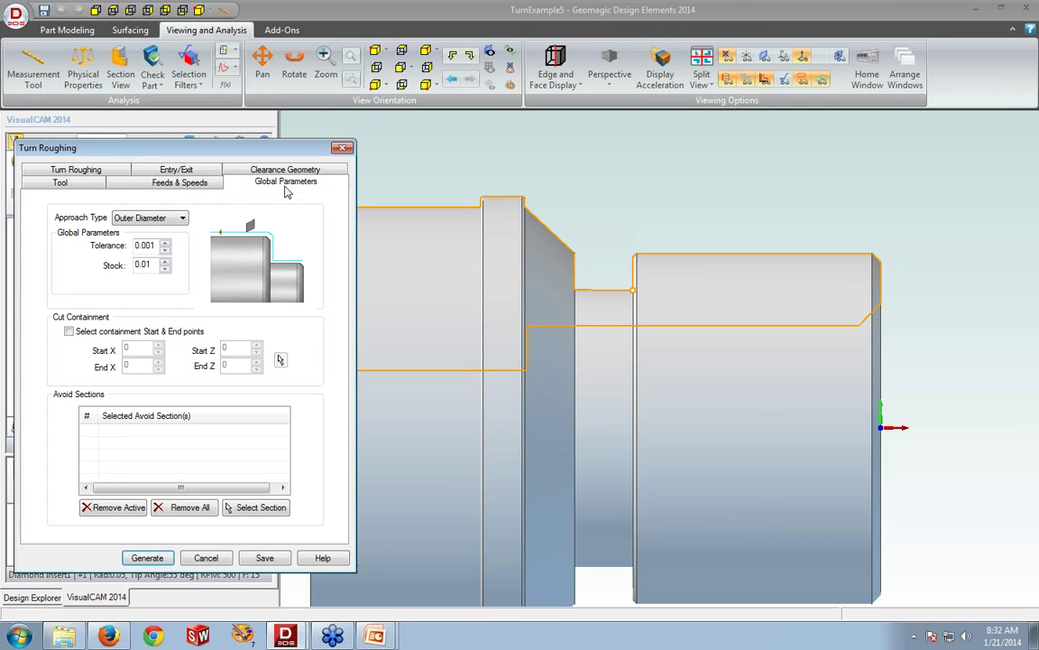
left_click(273, 513)
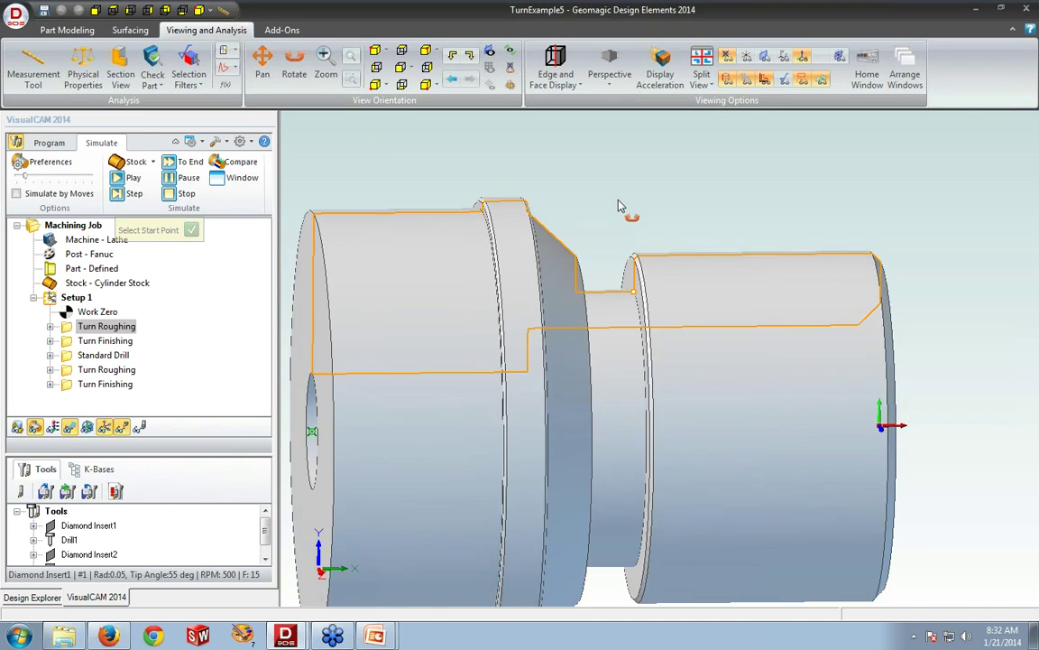
scroll(620, 206, "up", 6)
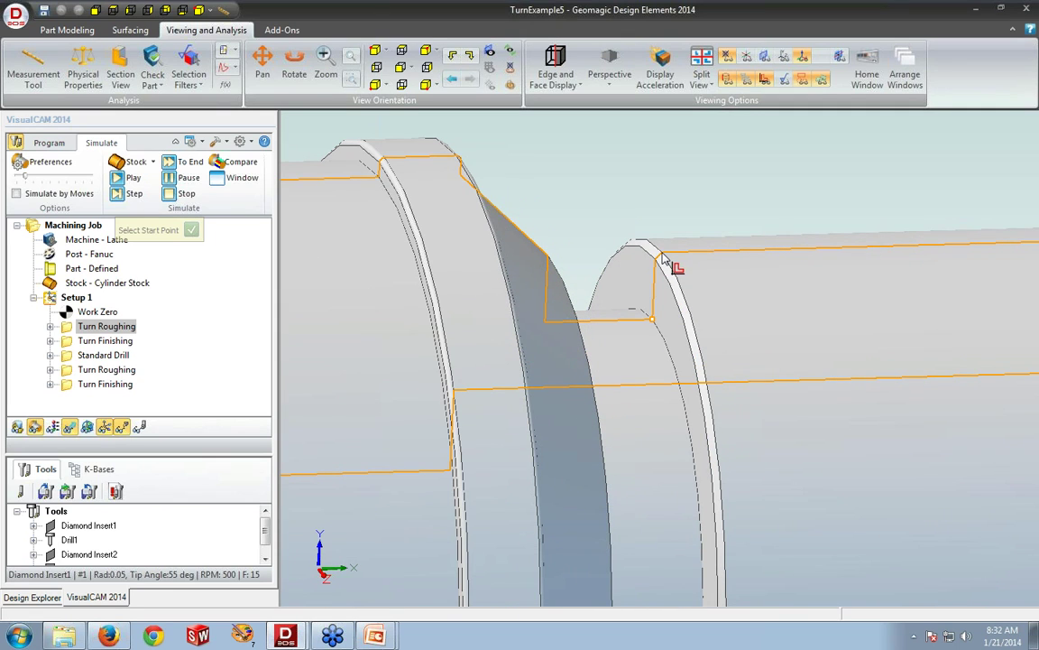
left_click(645, 241)
middle_click_drag(621, 215, 587, 214)
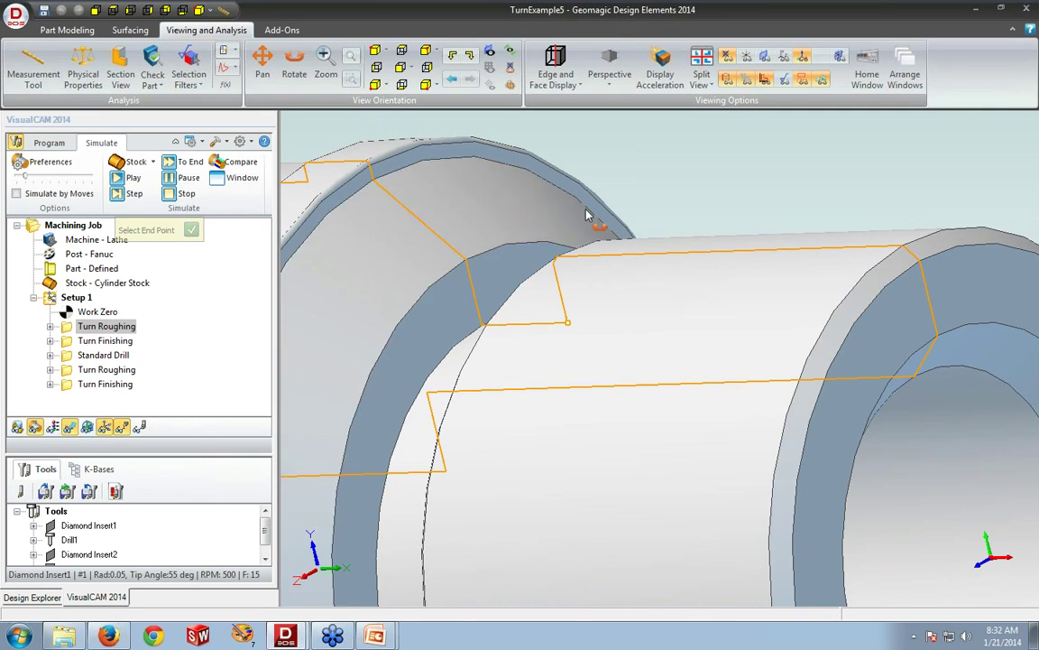
left_click(468, 267)
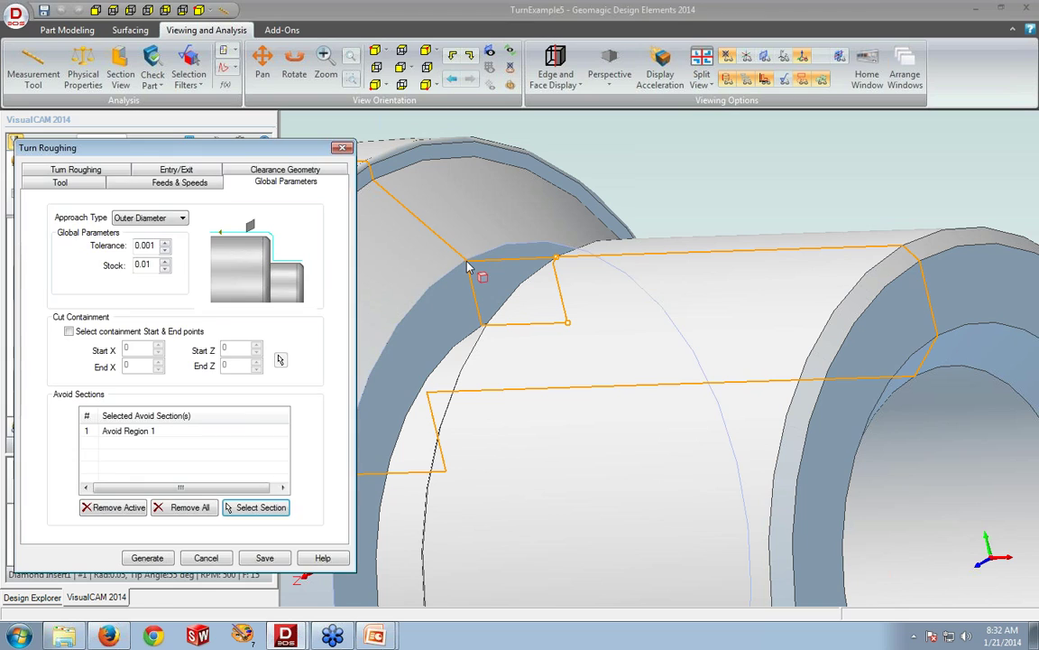
left_click(399, 71)
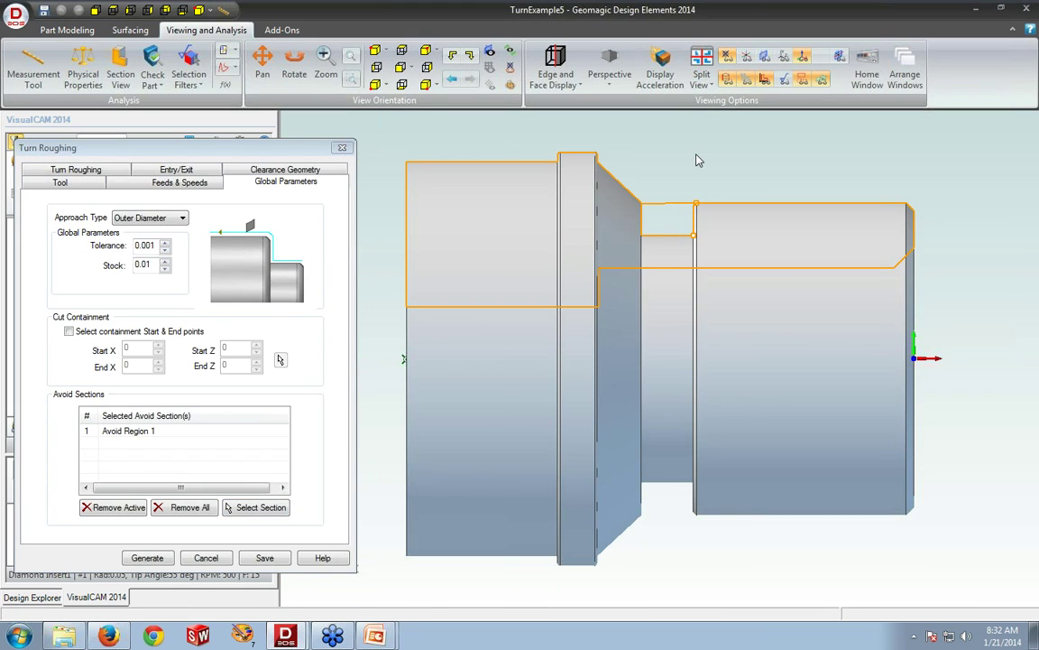
scroll(697, 159, "up", 3)
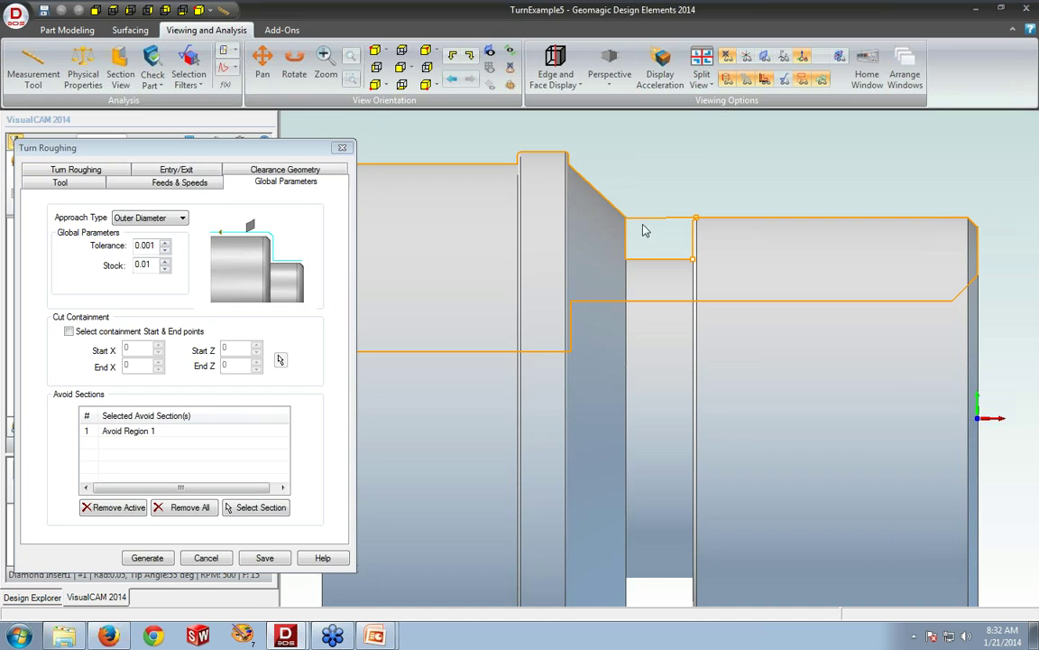
Step: Regenerate Turn Roughing without the groove, inspect it zoomed, and return to isometric view
left_click(147, 558)
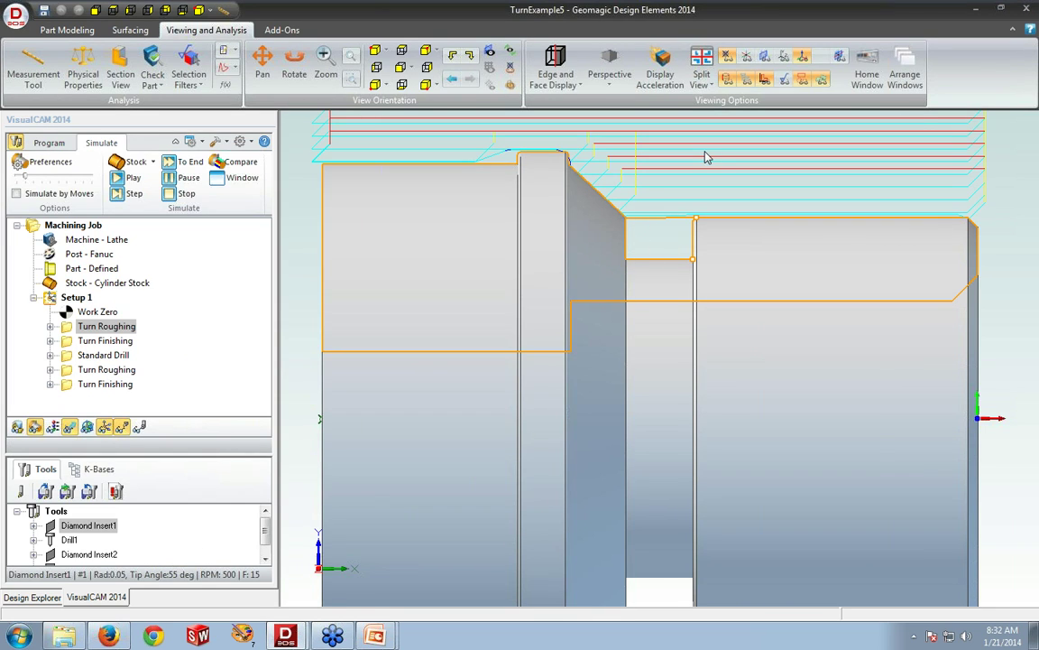
scroll(707, 157, "up", 2)
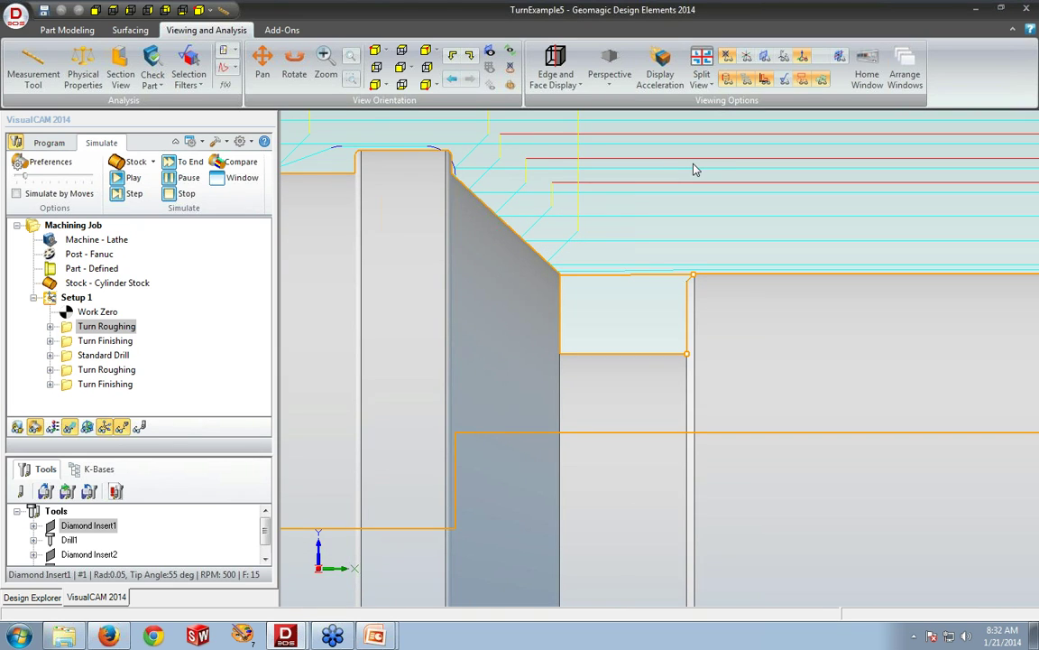
scroll(670, 187, "down", 3)
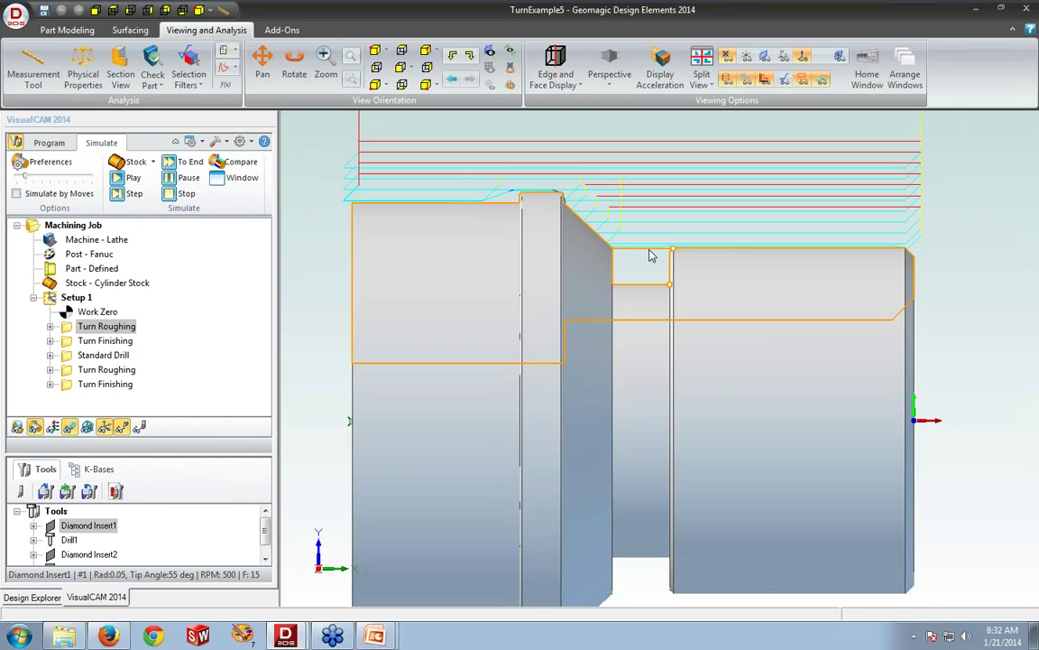
scroll(651, 256, "down", 1)
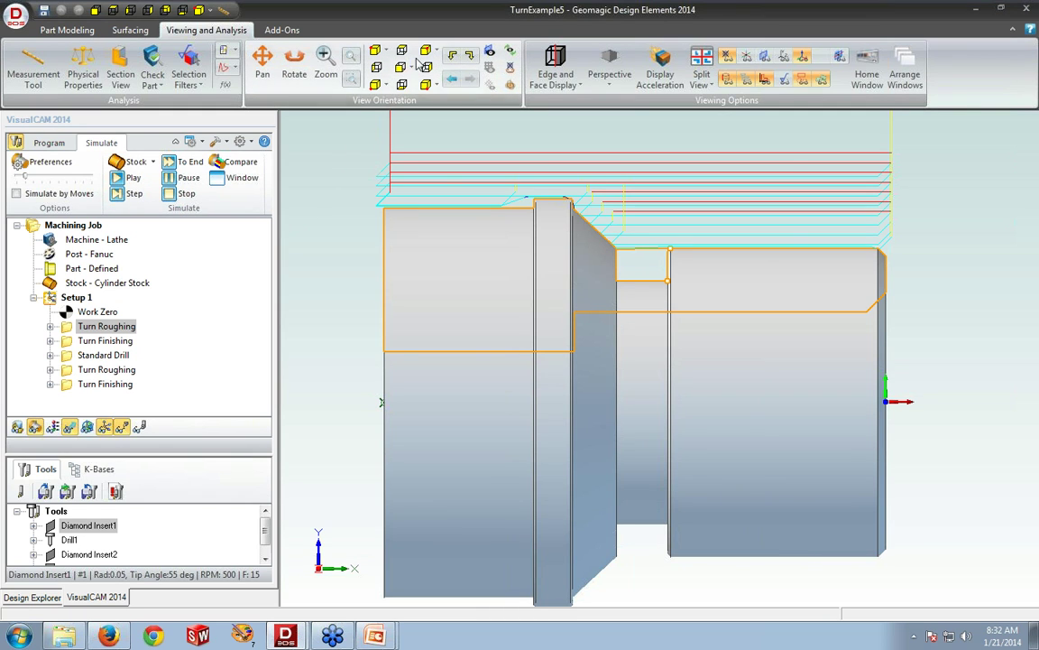
left_click(375, 84)
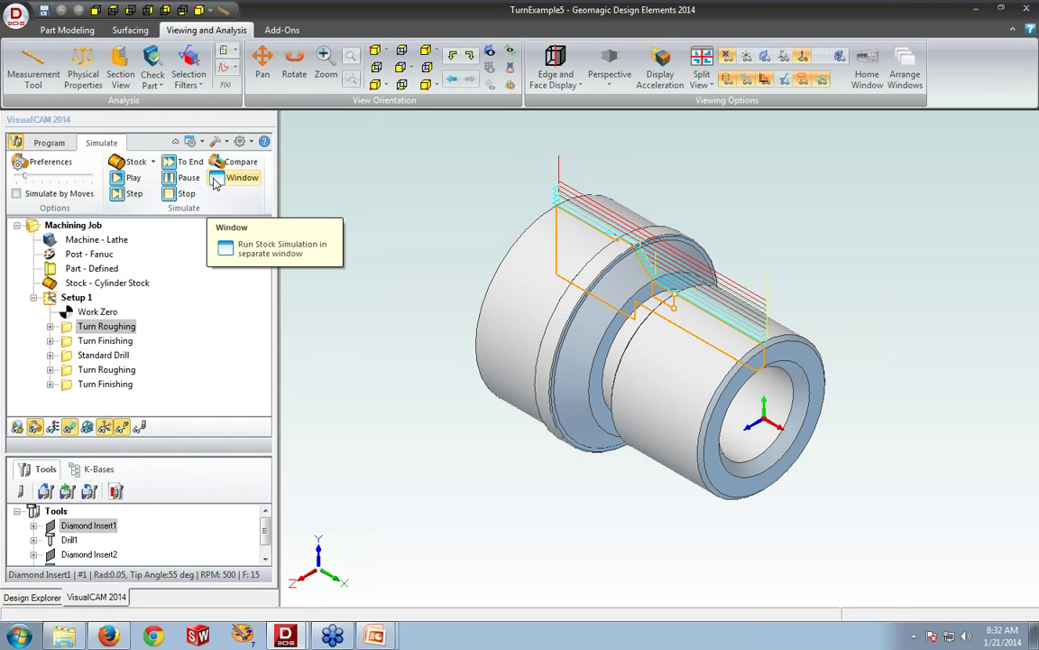
left_click(105, 341)
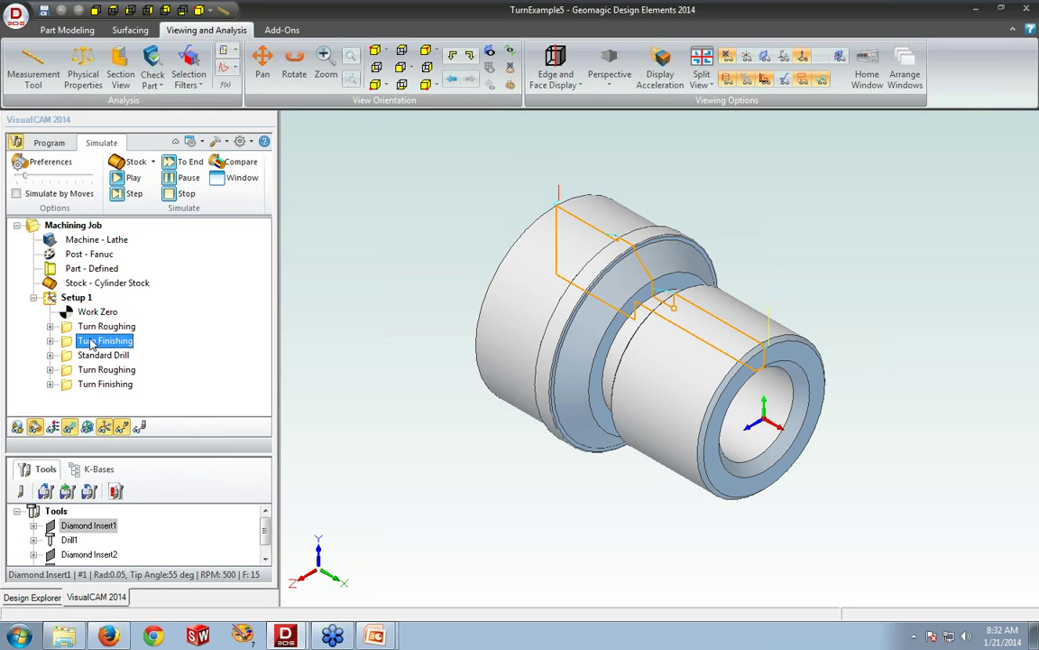
Step: Add Avoid Region 1 to Turn Finishing's global parameters by picking start and end points
double_click(74, 343)
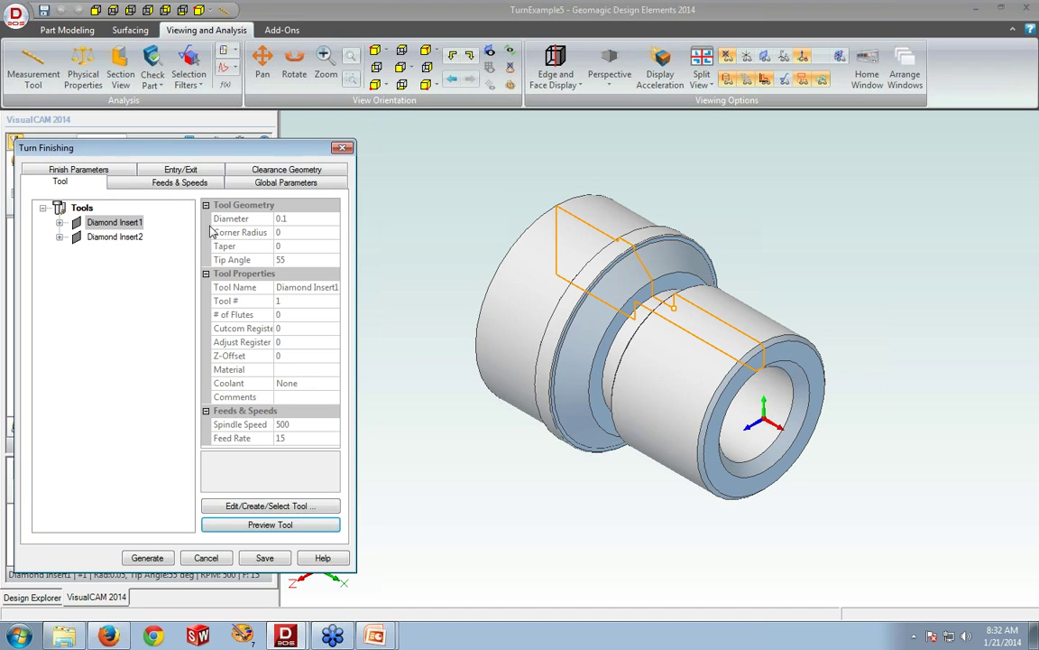
left_click(265, 184)
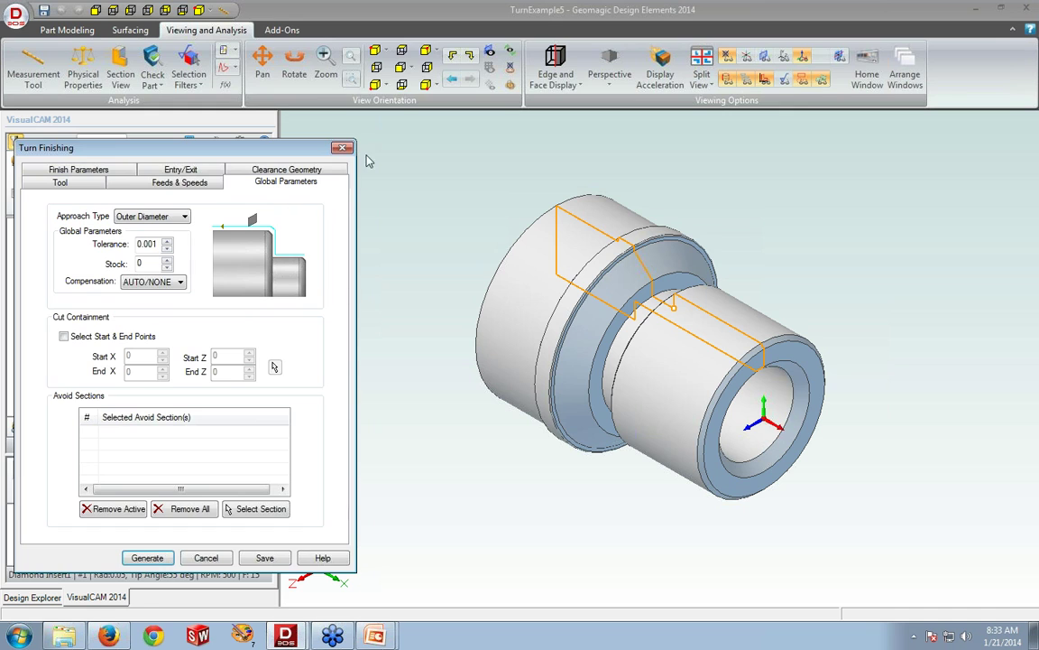
left_click(402, 67)
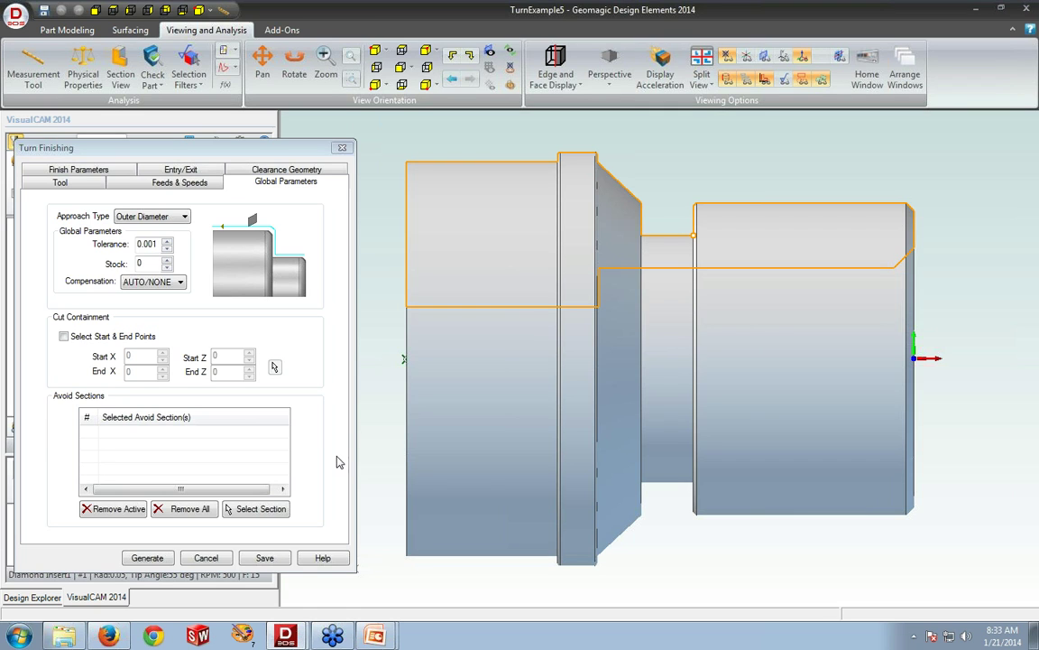
left_click(273, 508)
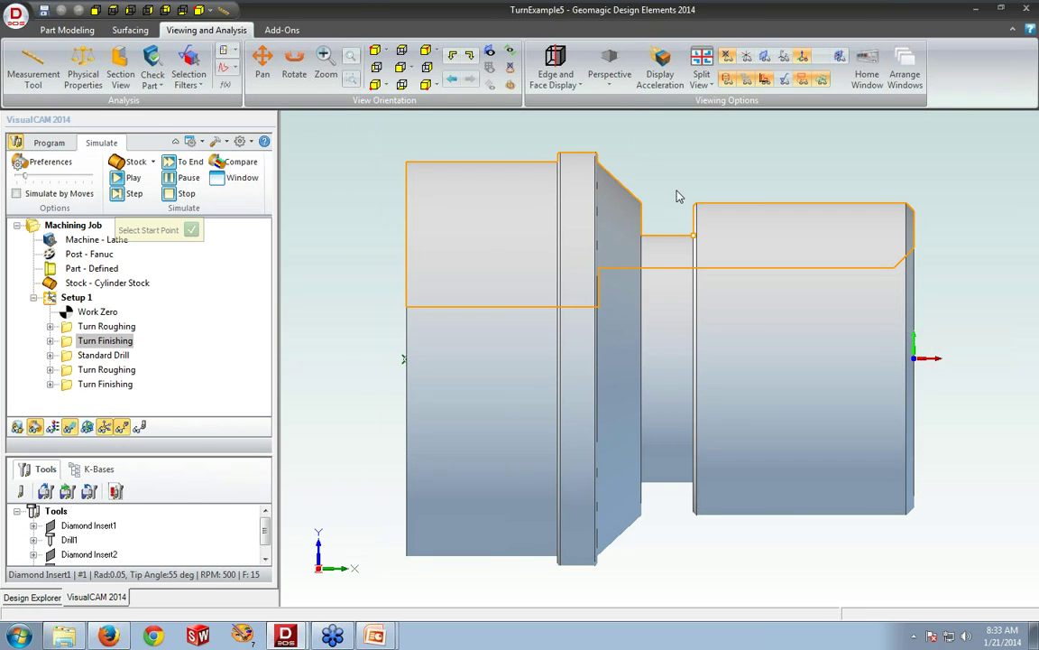
middle_click_drag(675, 195, 670, 187)
scroll(667, 185, "up", 3)
left_click(727, 227)
middle_click_drag(708, 183, 701, 179)
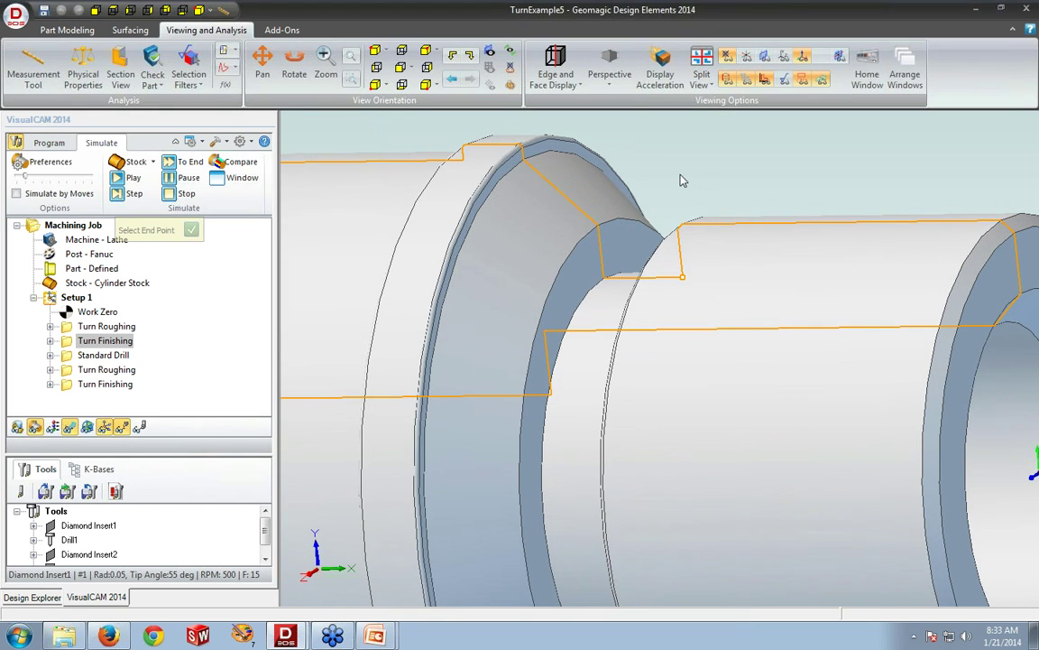
left_click(612, 233)
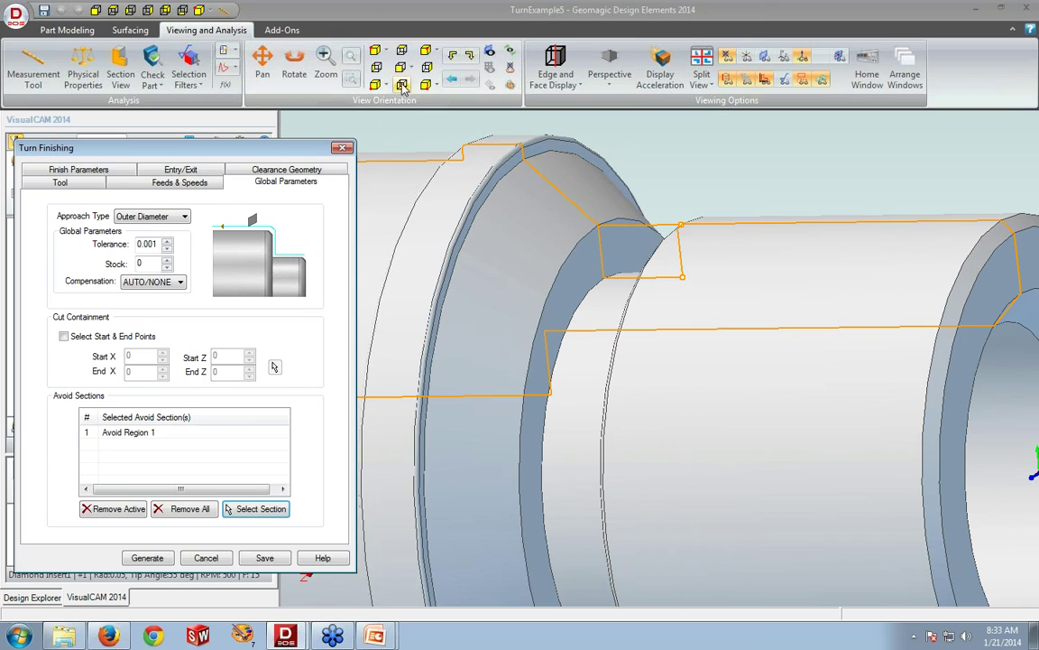
Step: View the part from the front, zoomed in, and generate the finishing toolpath
left_click(376, 50)
scroll(675, 157, "up", 2)
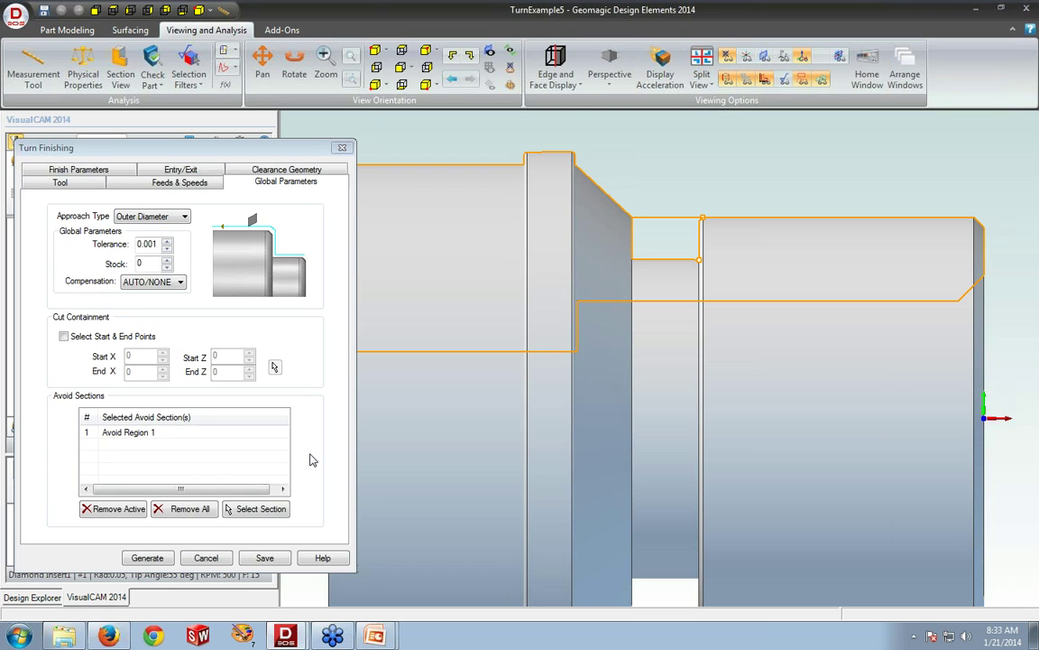
left_click(150, 559)
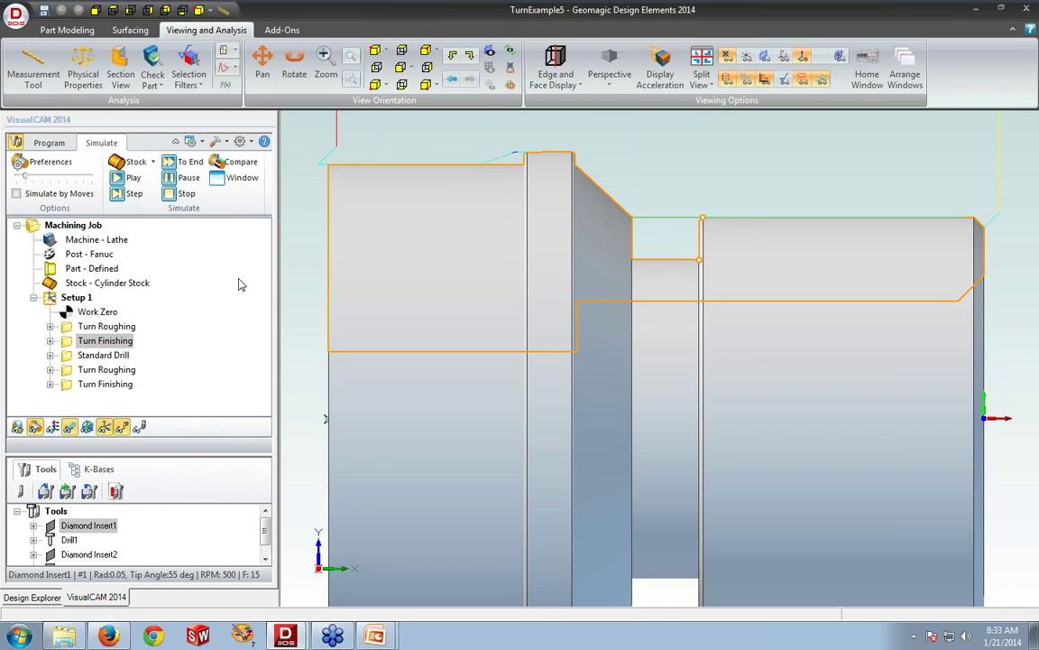
Step: Open the stock simulation window in isometric view and review the simulation preferences unchanged
left_click(219, 180)
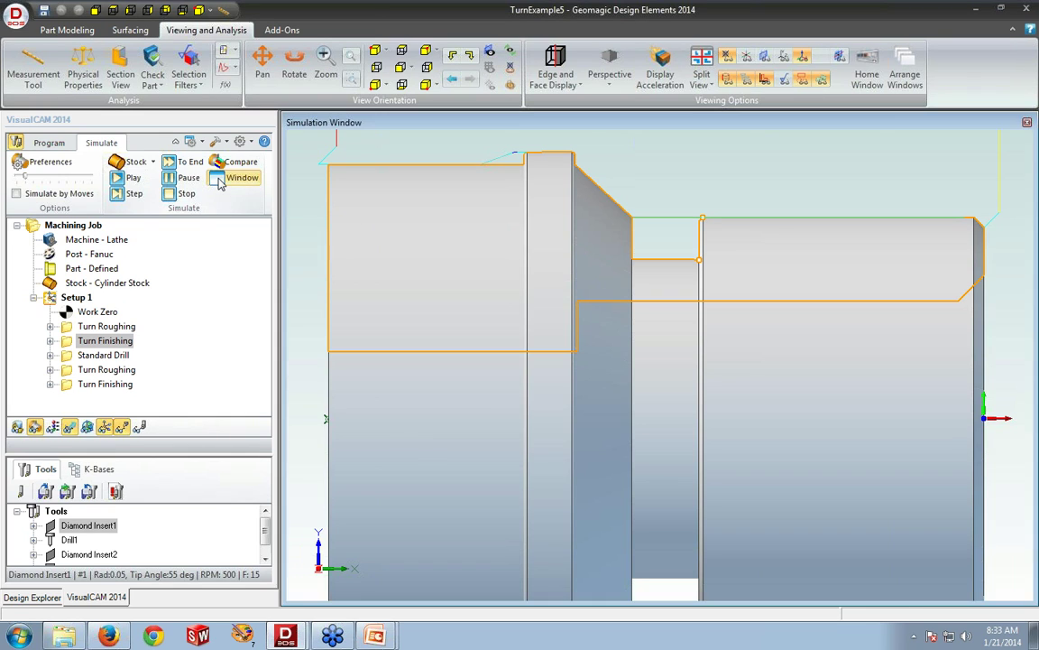
left_click(126, 326)
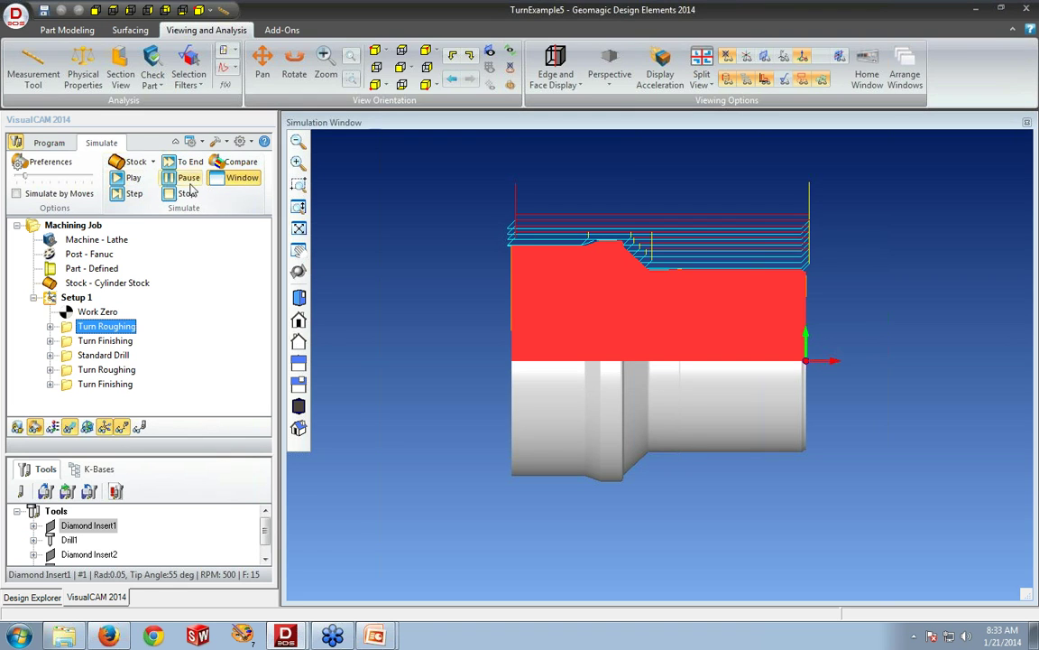
left_click(1027, 122)
left_click(432, 54)
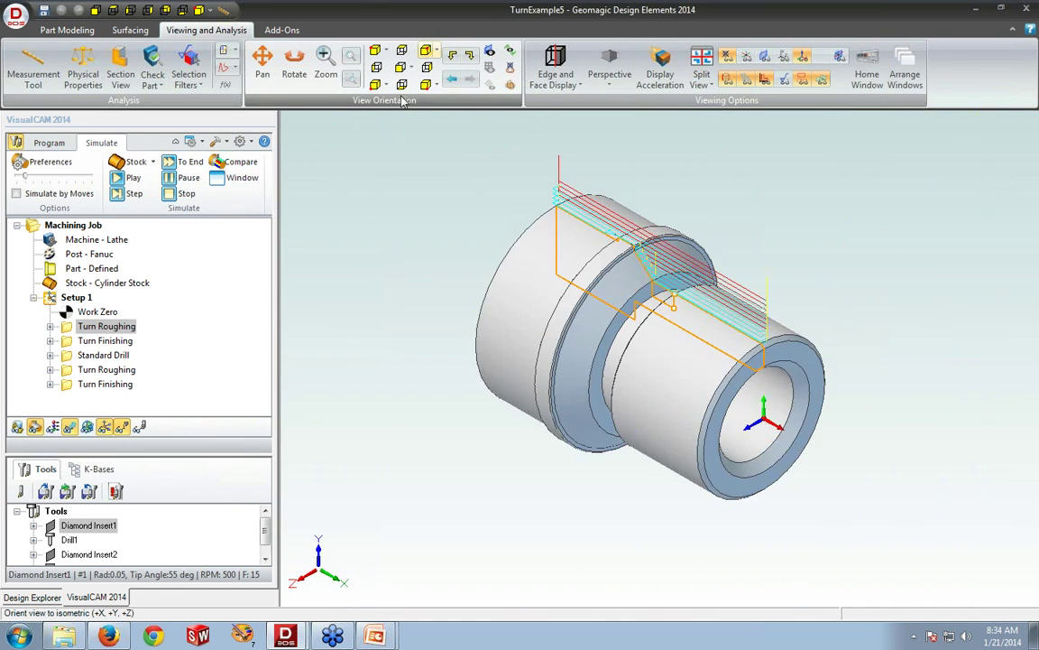
left_click(237, 177)
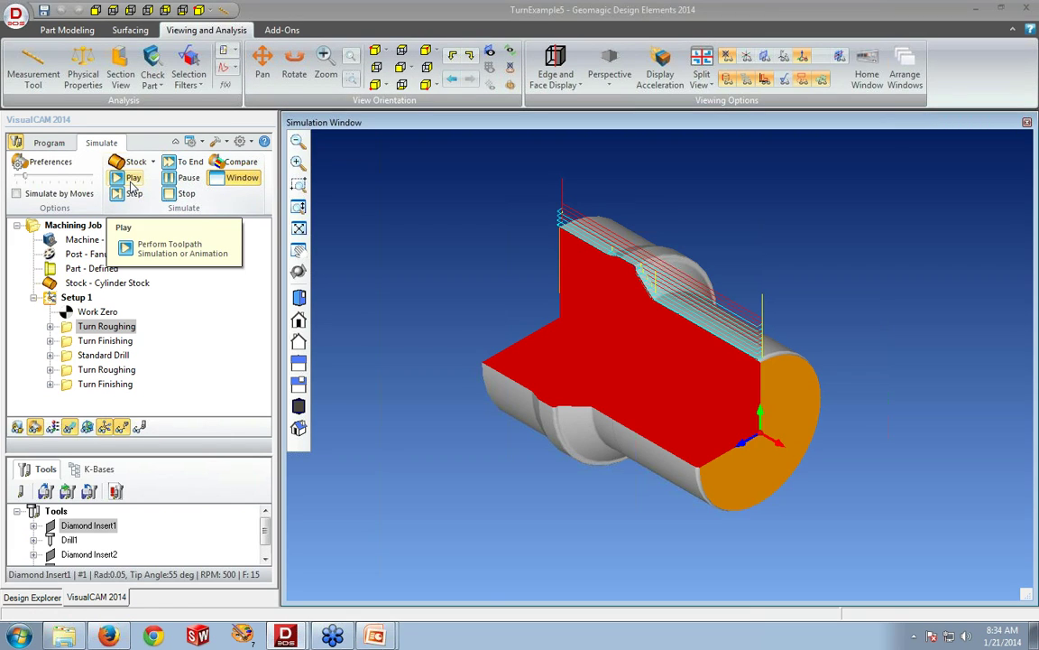
left_click(47, 161)
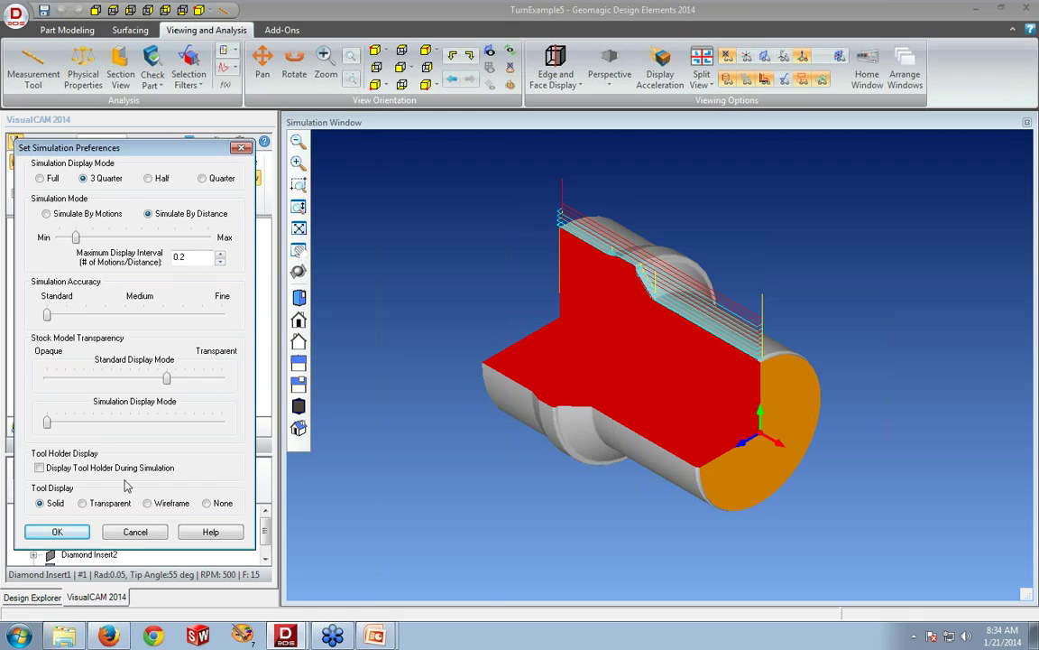
key("Return")
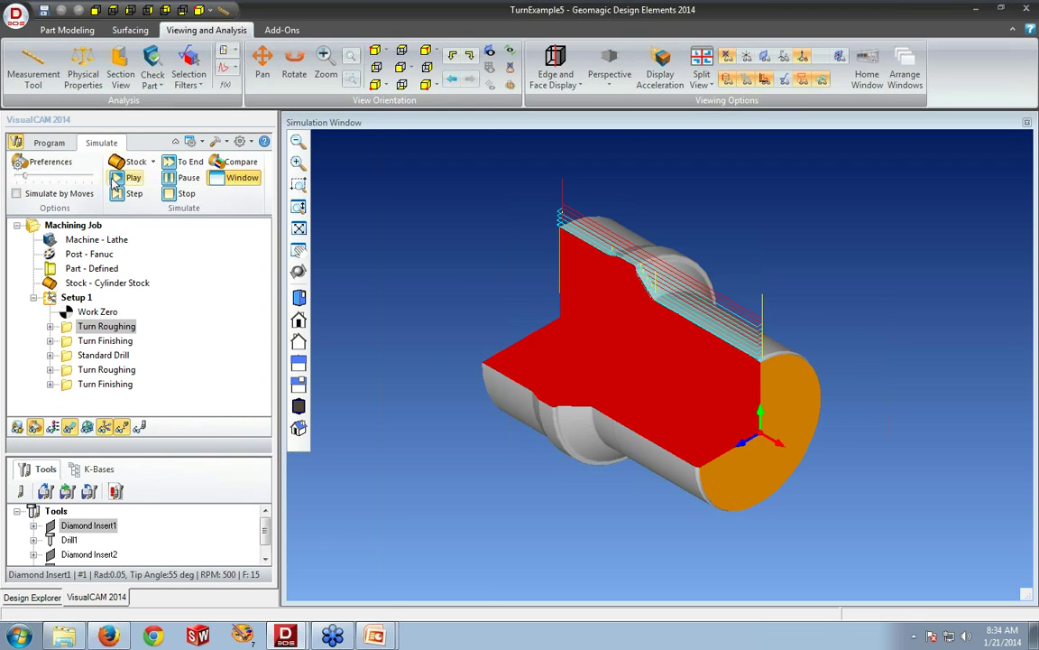
Step: Play the lathe simulation, show the stock solid for Turn Finishing, and close the window
left_click(122, 179)
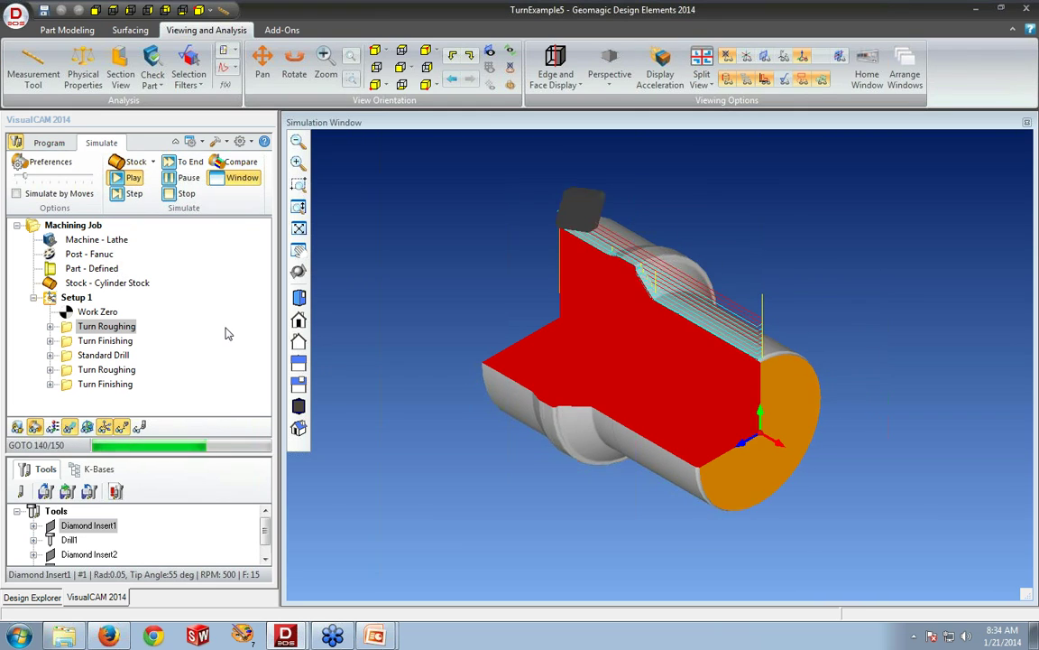
left_click(107, 341)
left_click(128, 162)
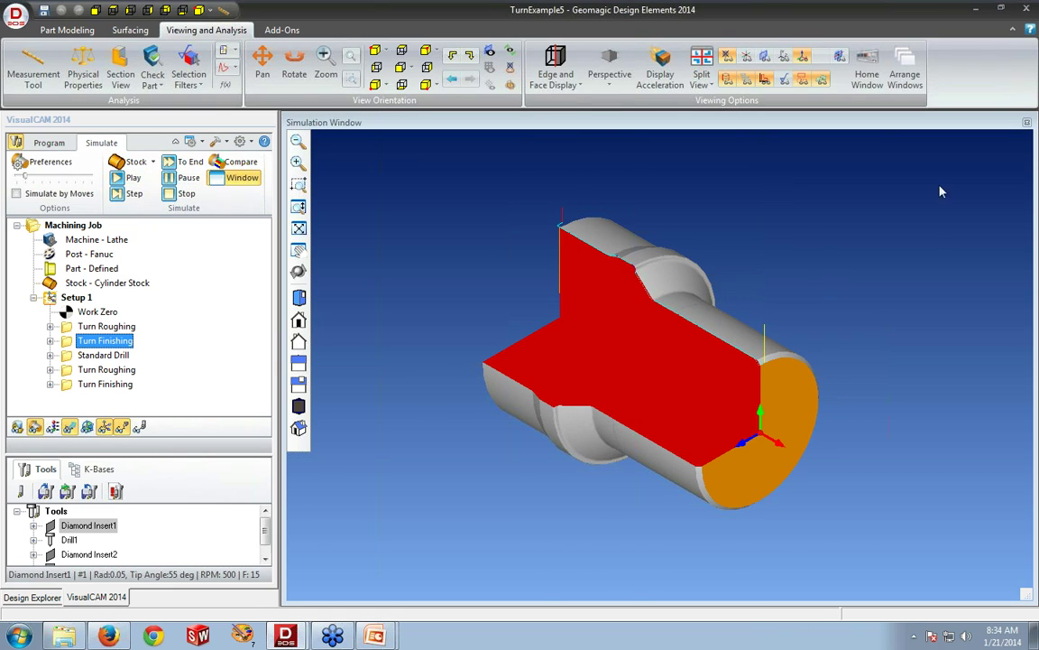
left_click(1027, 124)
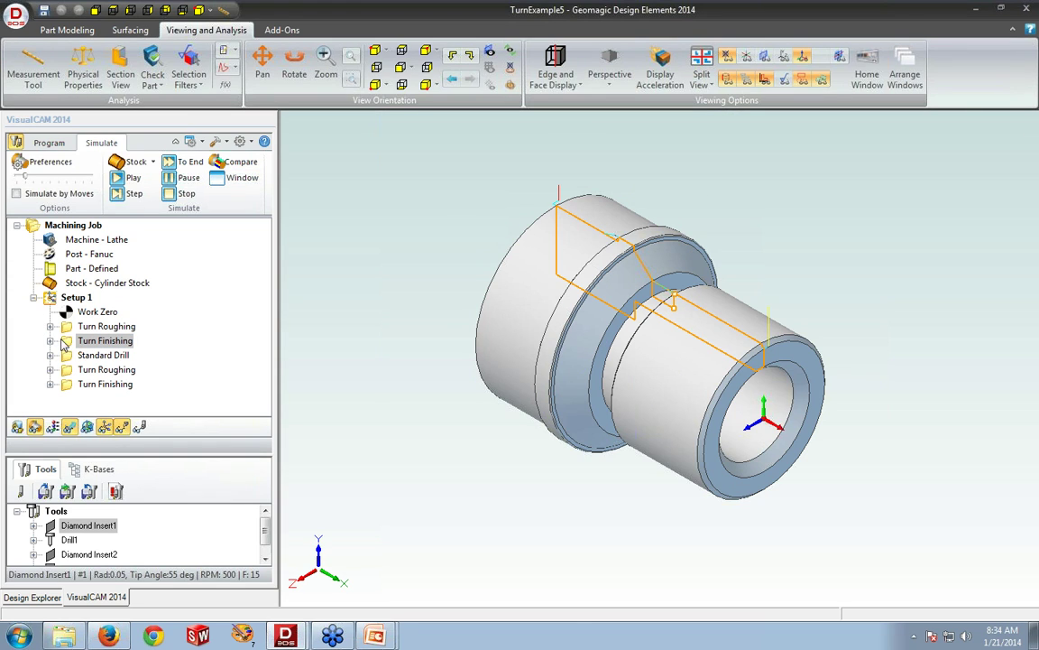
Step: Review Turn Finishing's global parameters, keeping the approach type as Outer Diameter
double_click(74, 342)
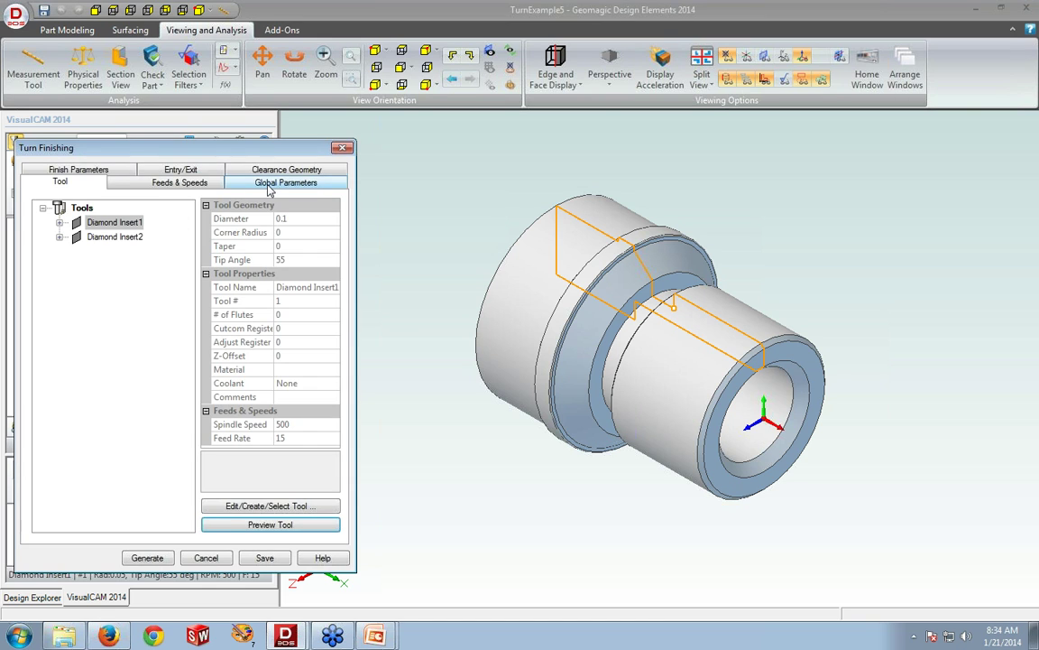
left_click(268, 187)
left_click(184, 218)
left_click(185, 222)
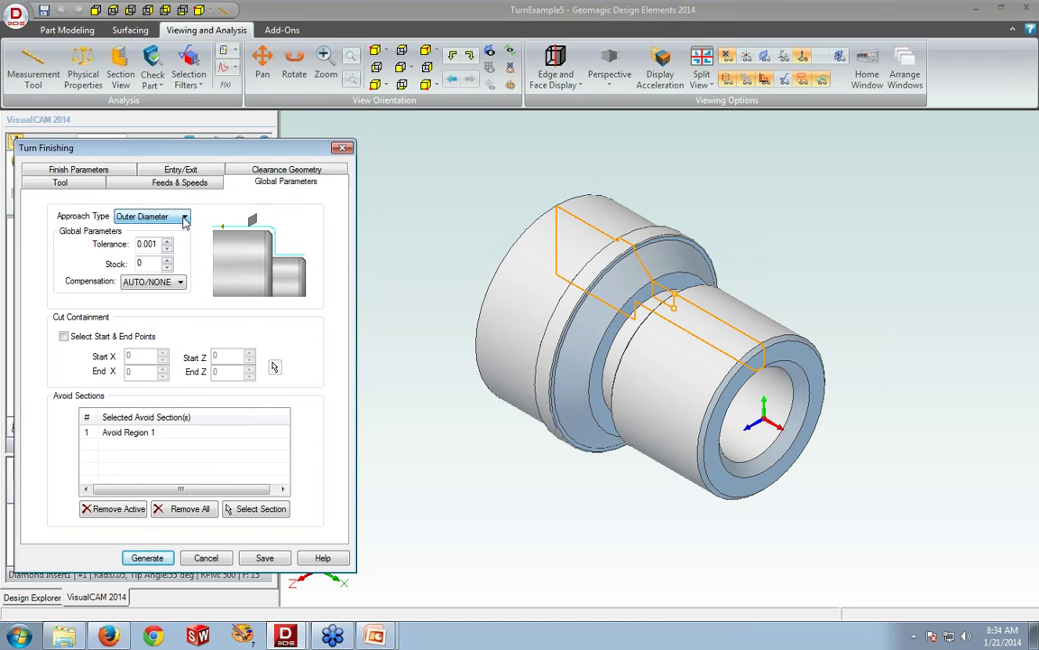
Step: Close the settings, select the Standard Drill operation, and return to the Program tab
key("Escape")
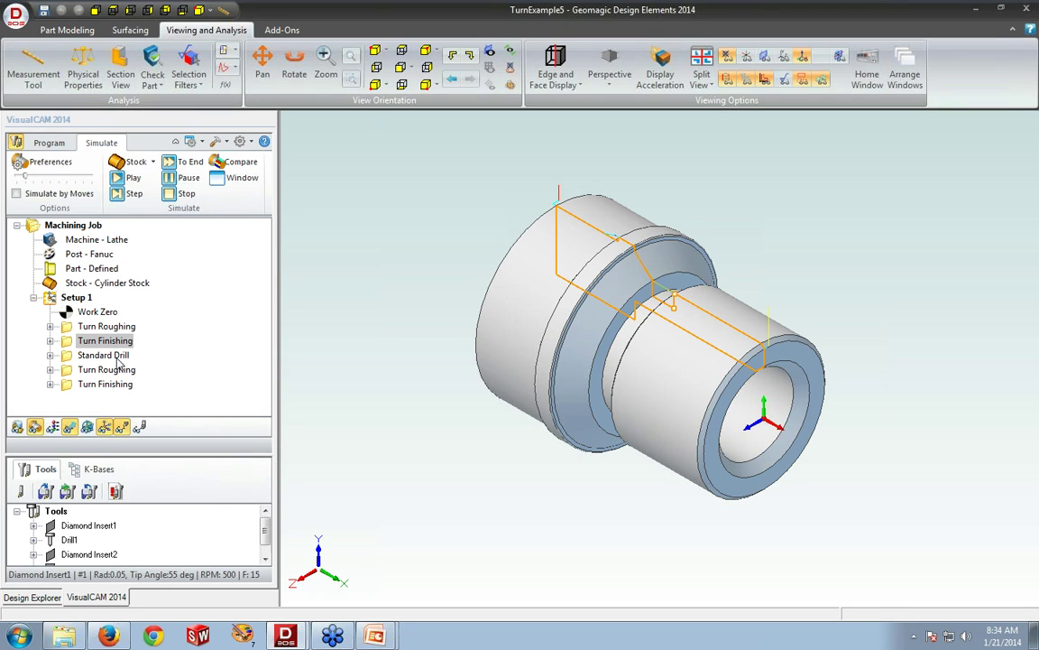
left_click(113, 356)
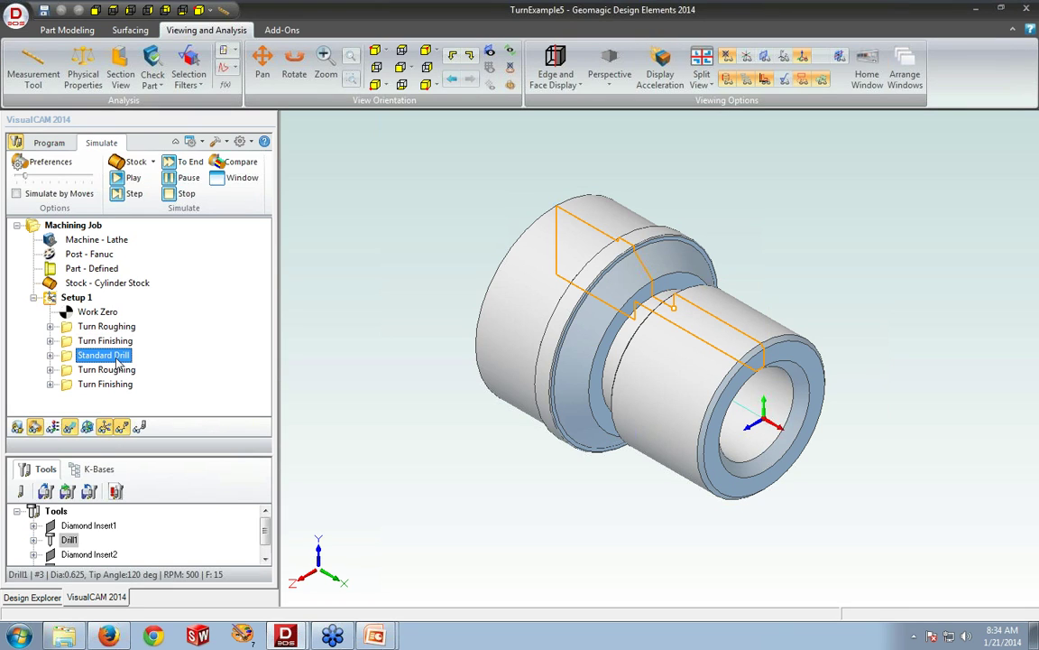
left_click(52, 144)
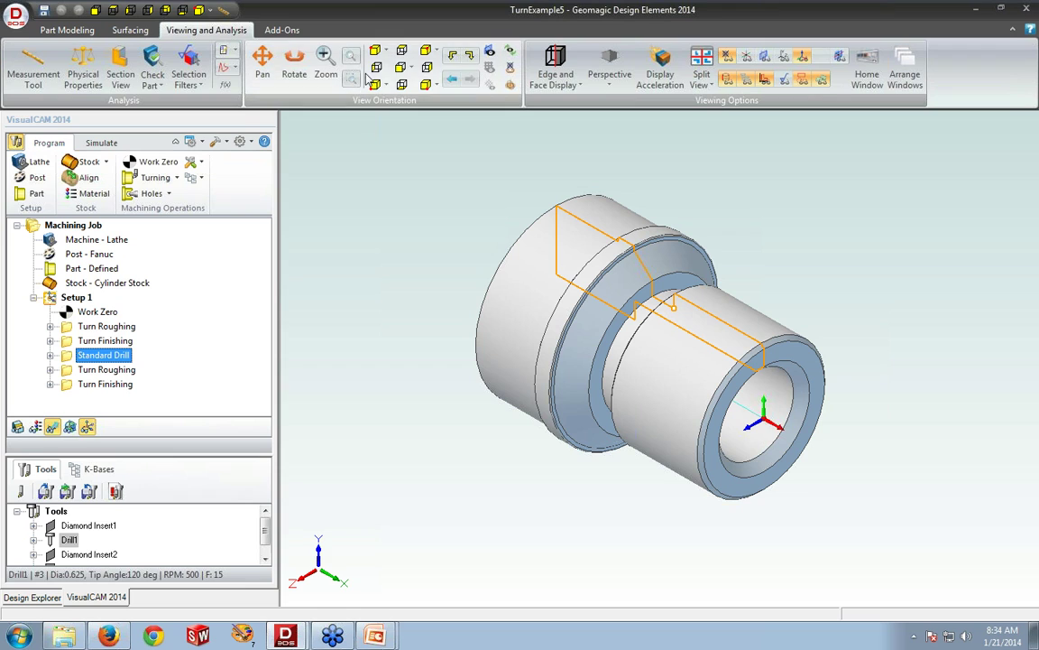
double_click(70, 356)
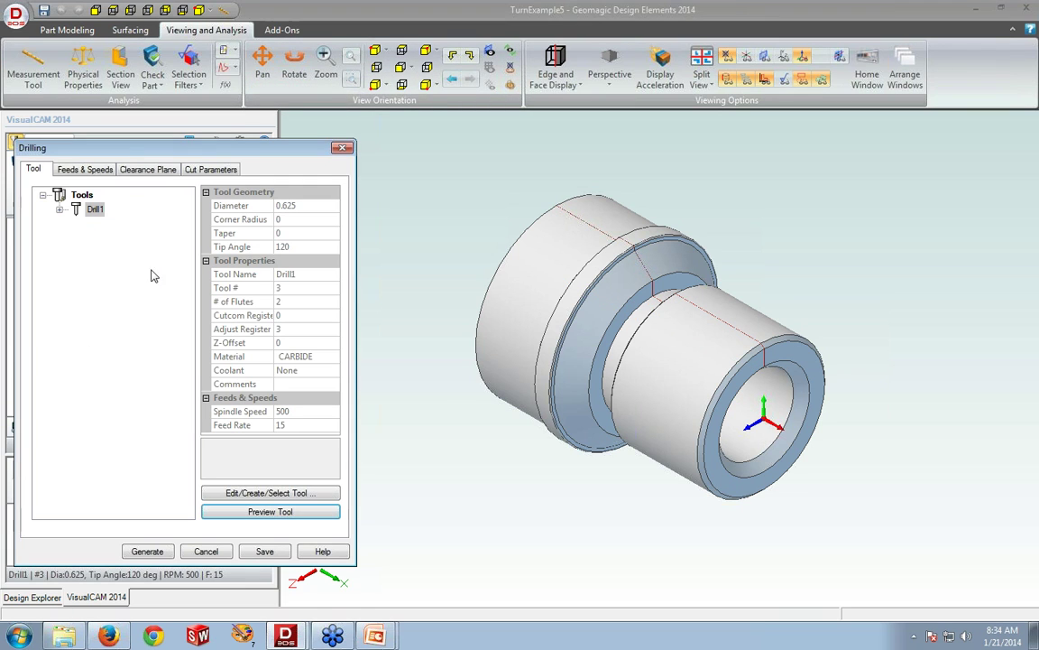
left_click(217, 171)
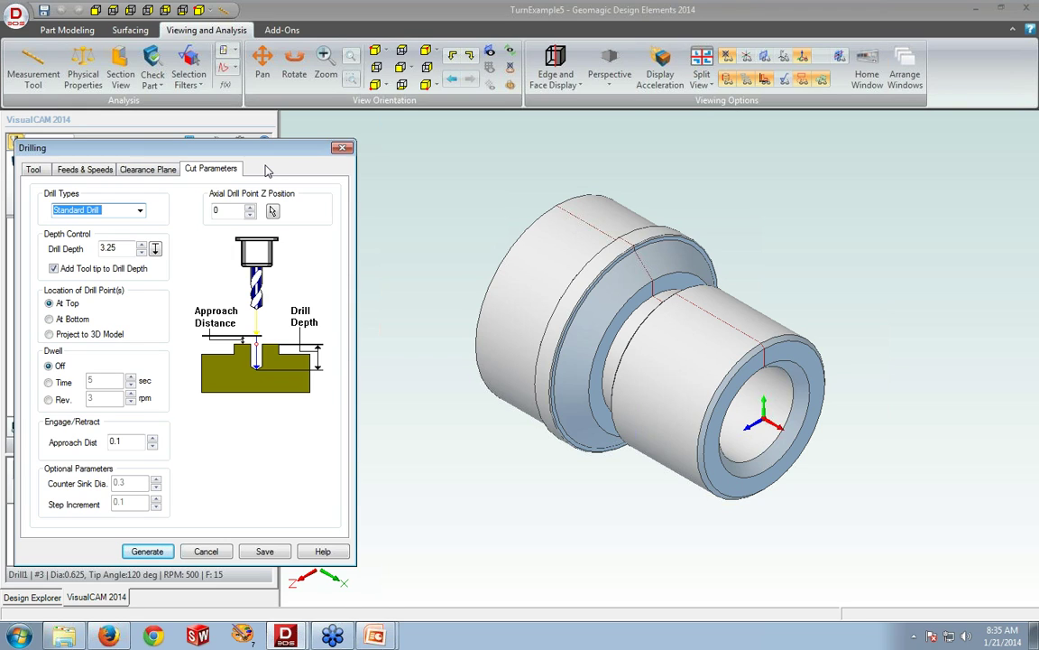
left_click(140, 211)
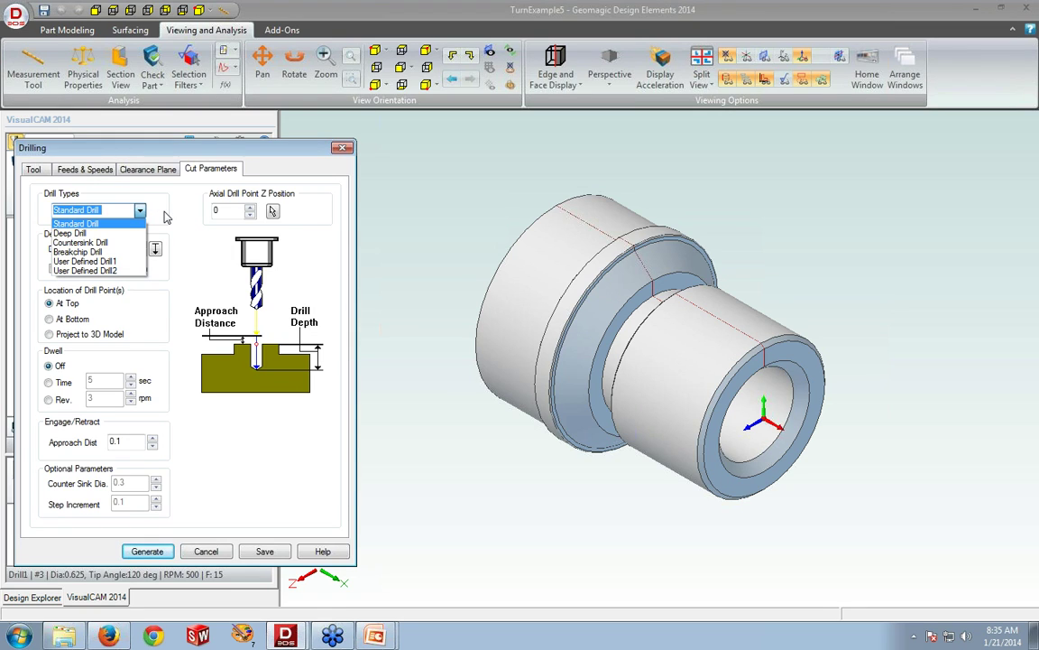
left_click(165, 217)
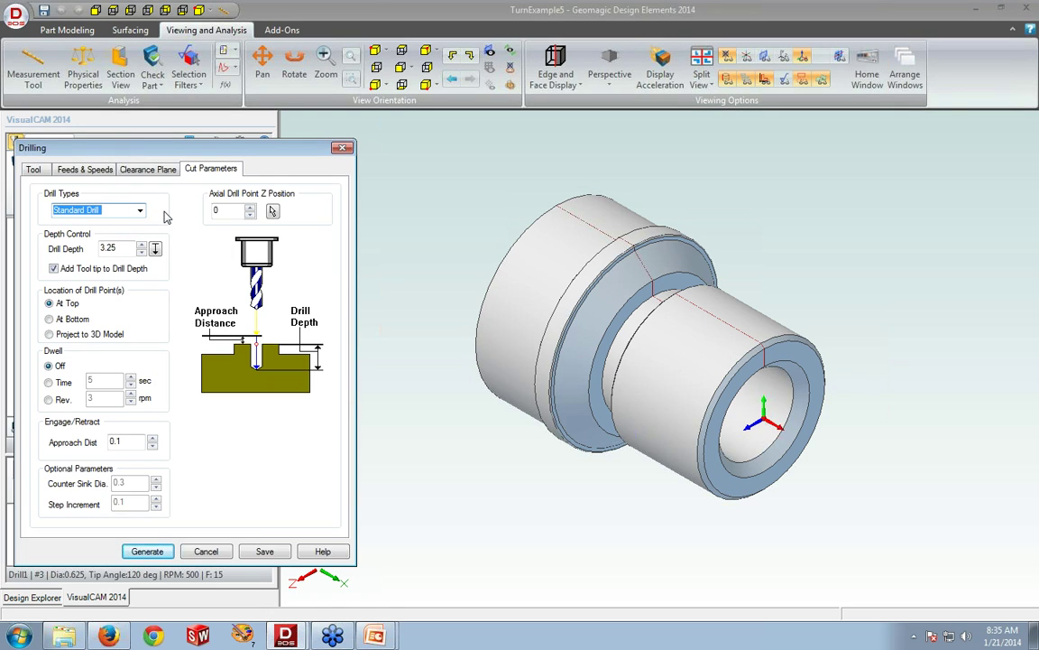
left_click(33, 169)
left_click(239, 493)
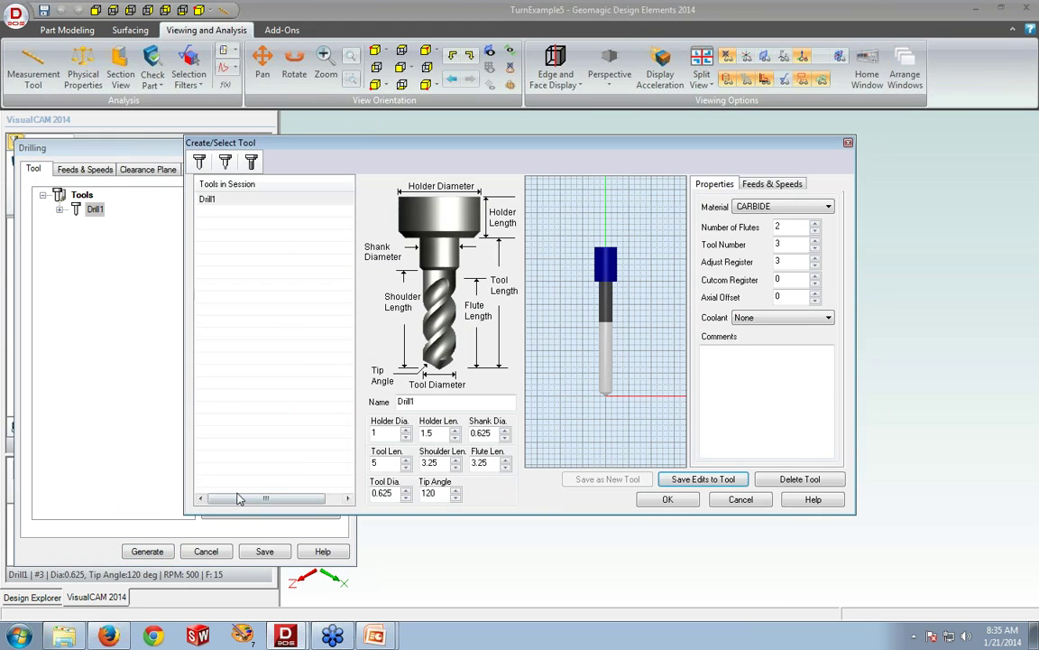
left_click(742, 501)
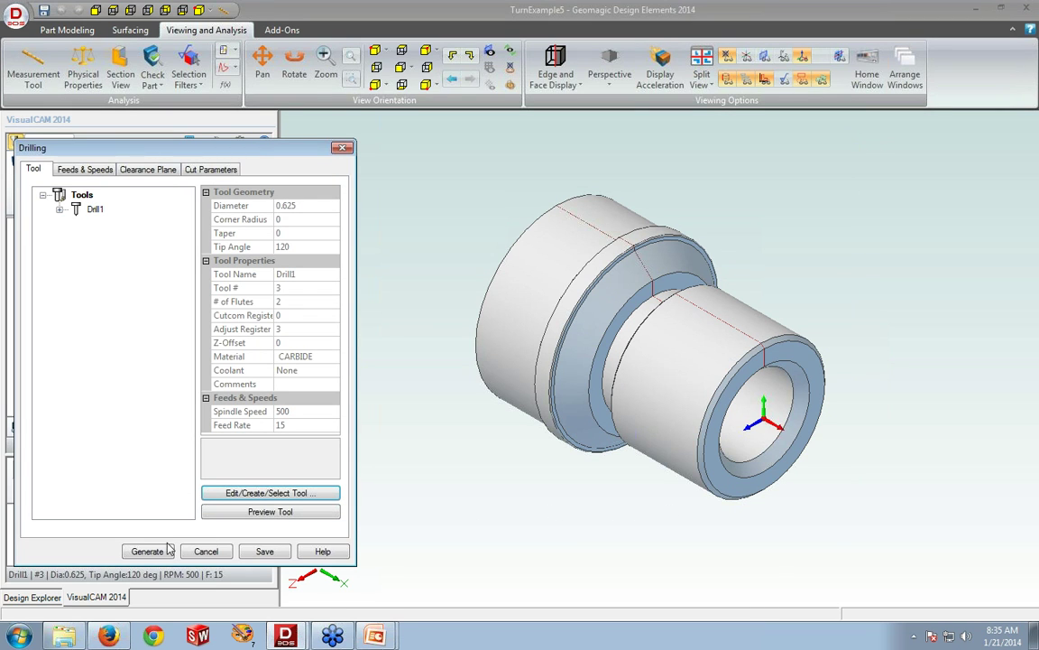
left_click(205, 551)
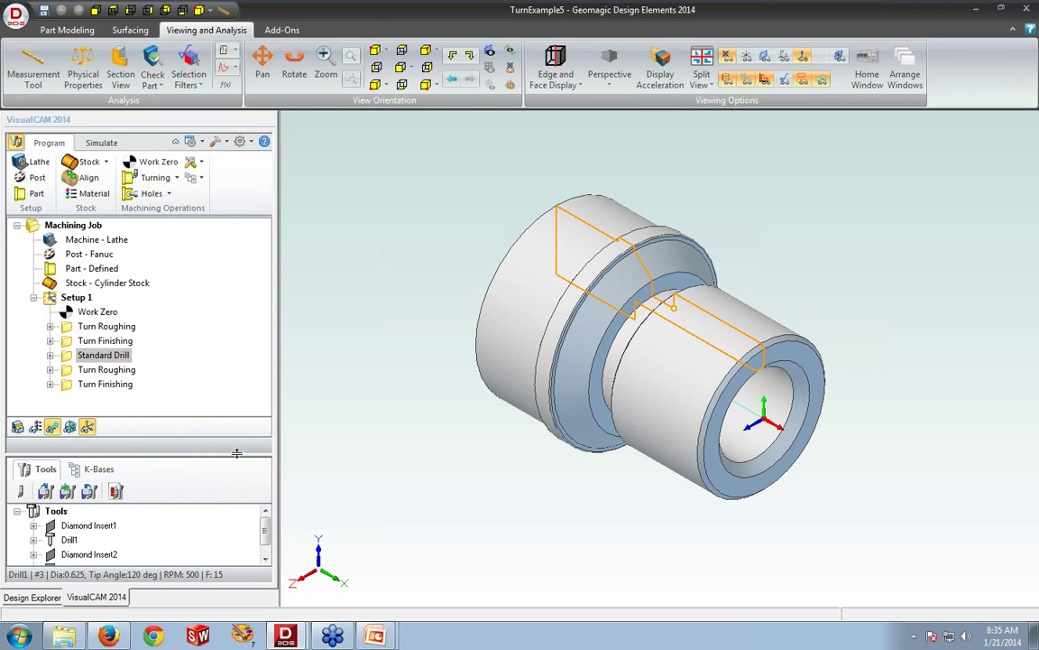
Step: Play the full stock simulation including the center drilling pass, then close it back to Program
left_click(110, 144)
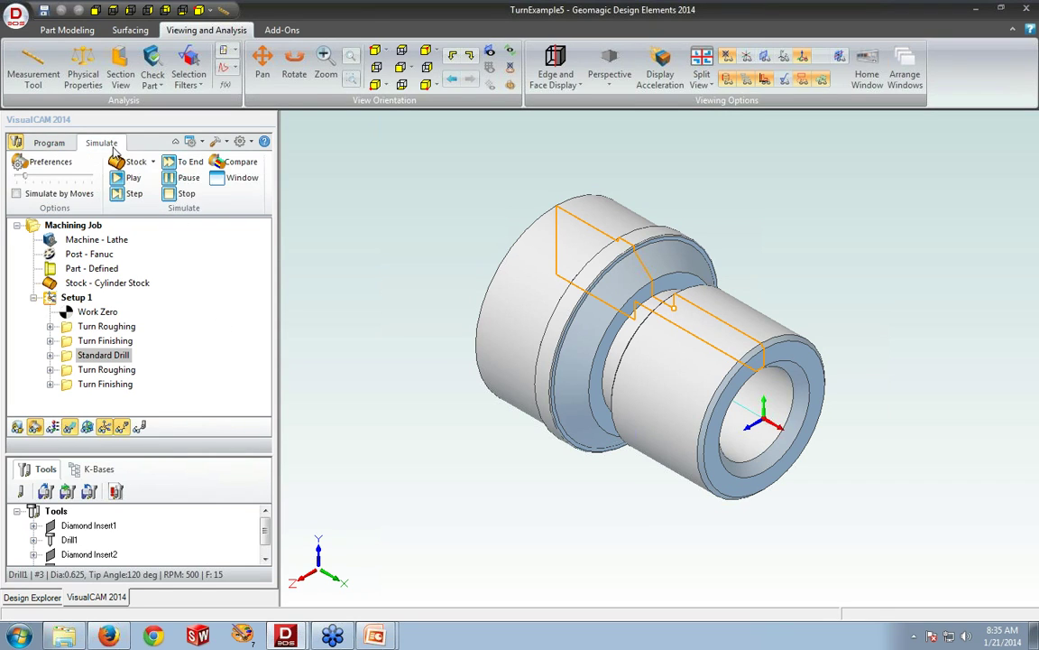
left_click(226, 178)
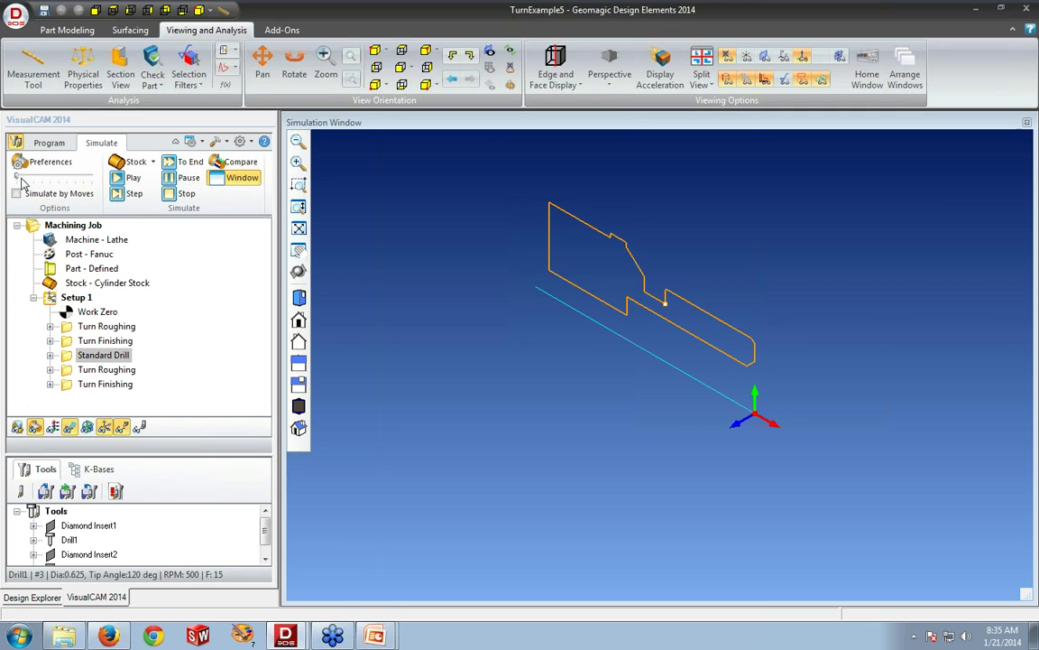
left_click(121, 178)
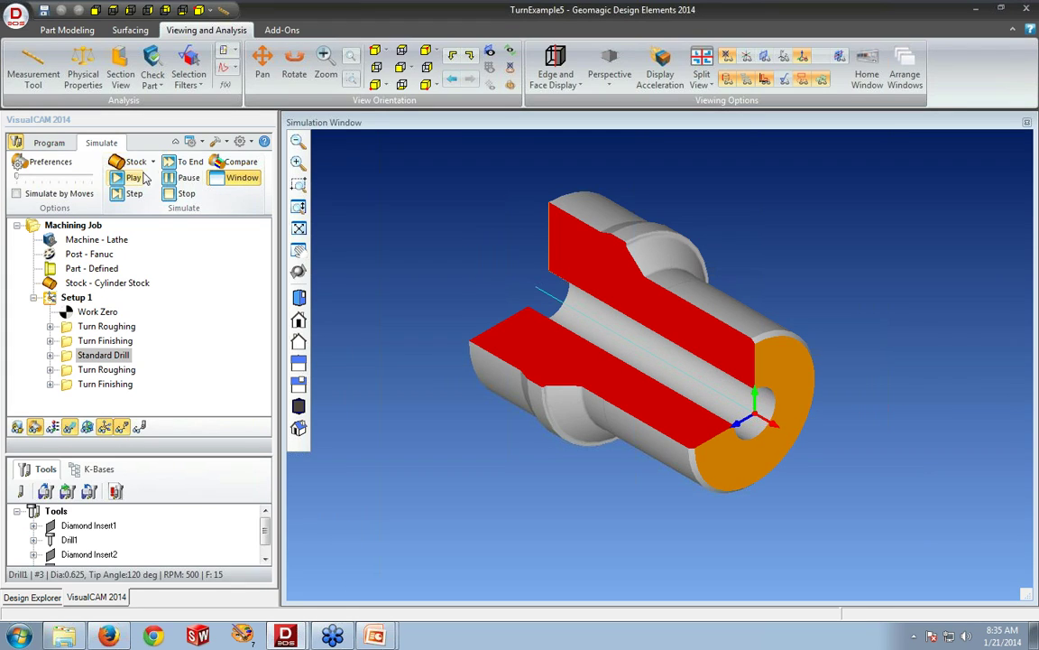
left_click(1028, 126)
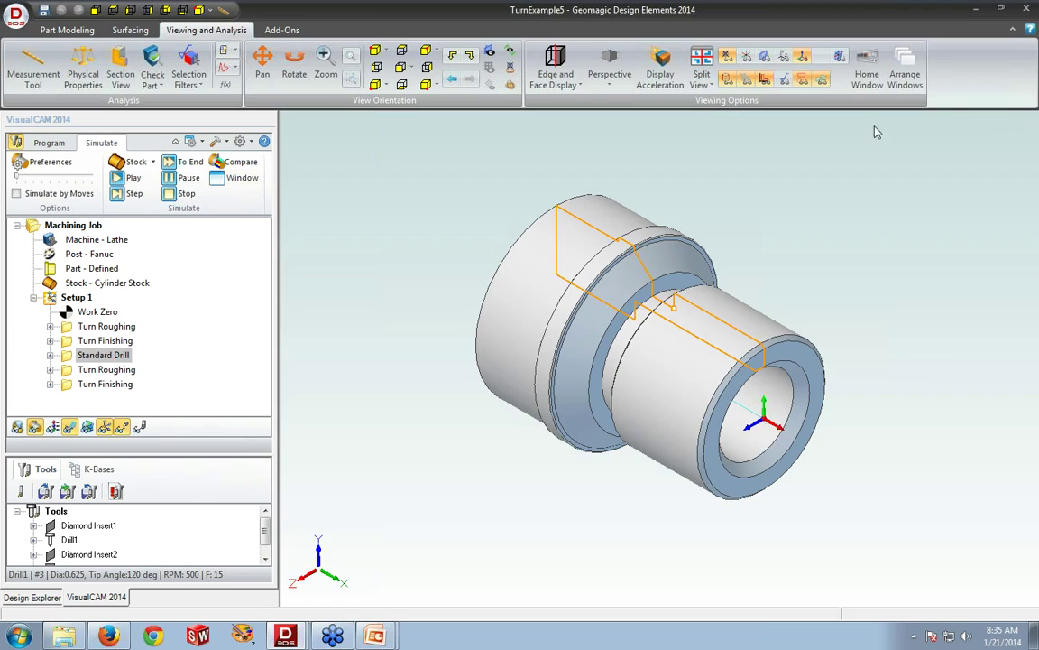
left_click(50, 141)
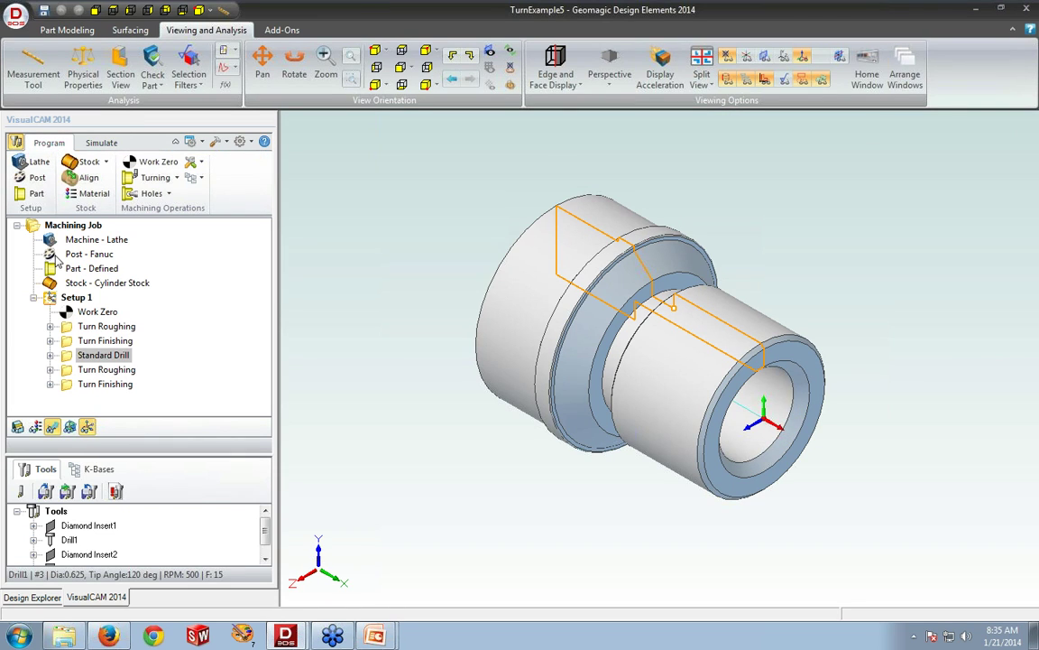
Step: Open the second Turn Roughing operation and check its Diamond Insert2 tool settings
left_click(67, 373)
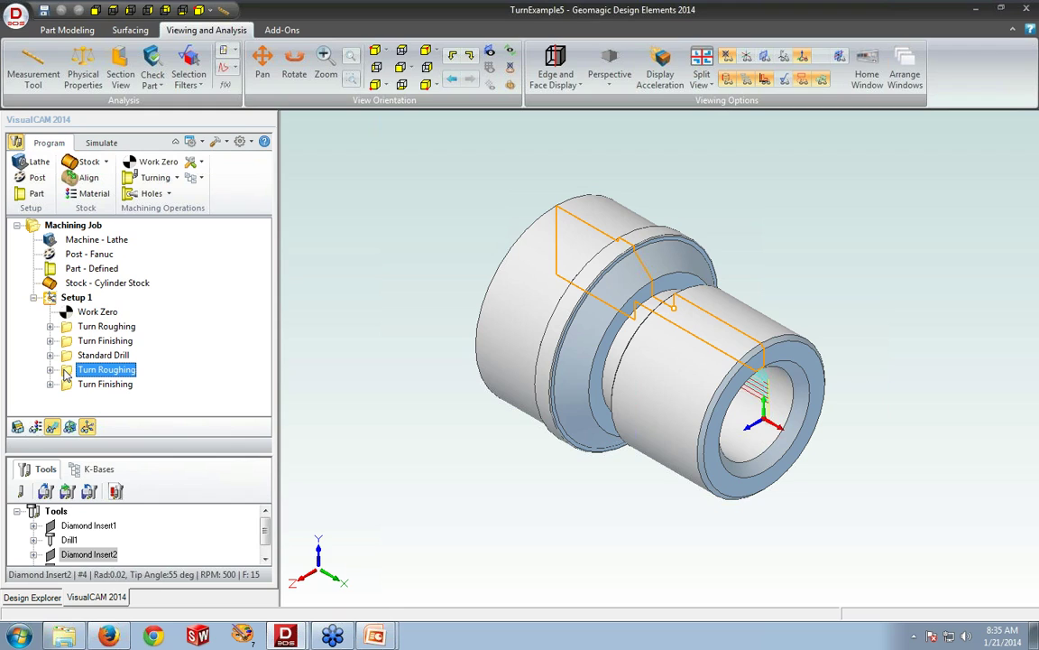
double_click(67, 373)
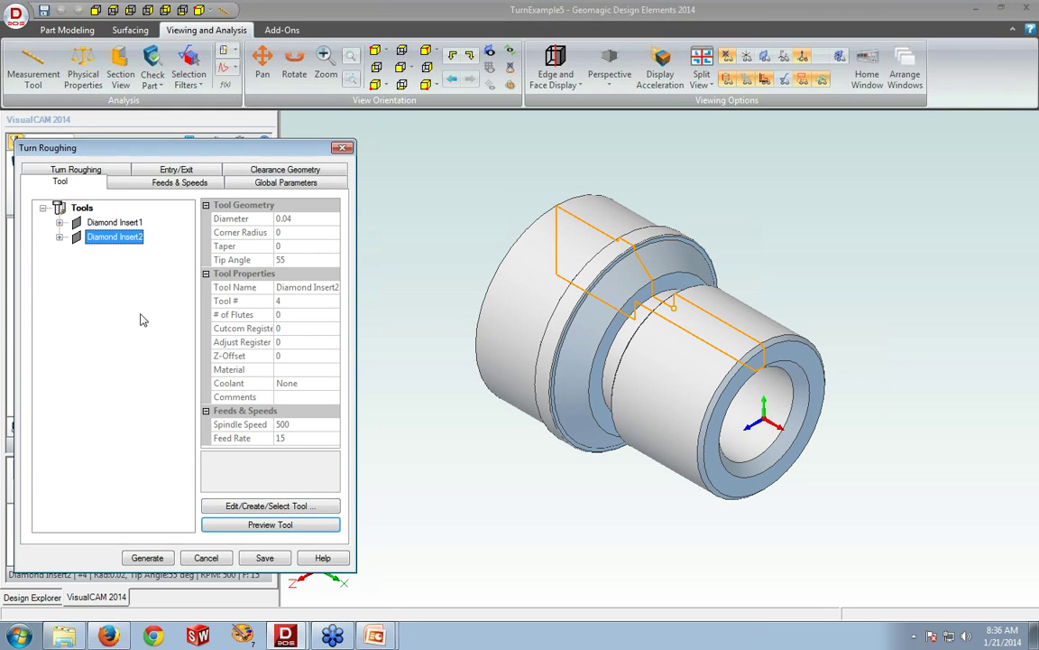
left_click(227, 508)
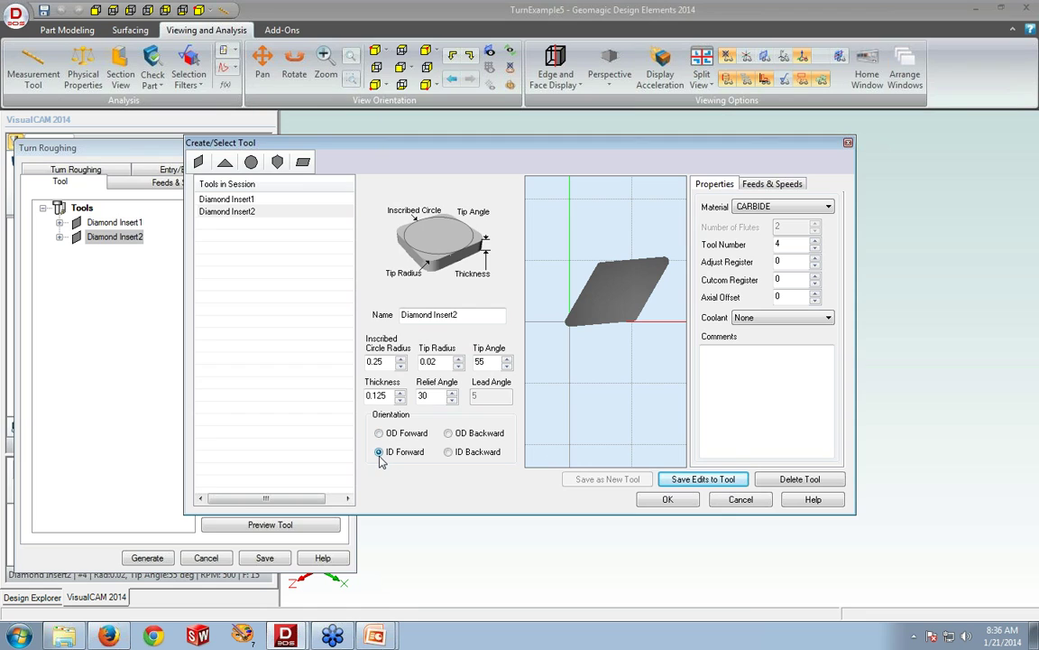
left_click(666, 500)
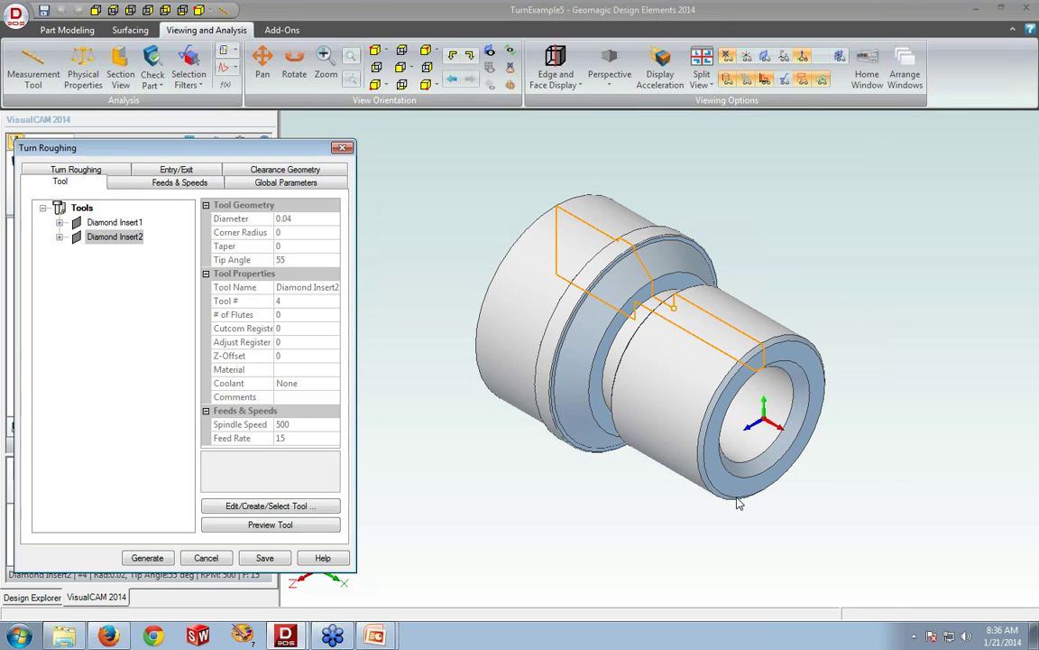
Step: Generate the inner-diameter roughing toolpath and open the simulation window
left_click(272, 184)
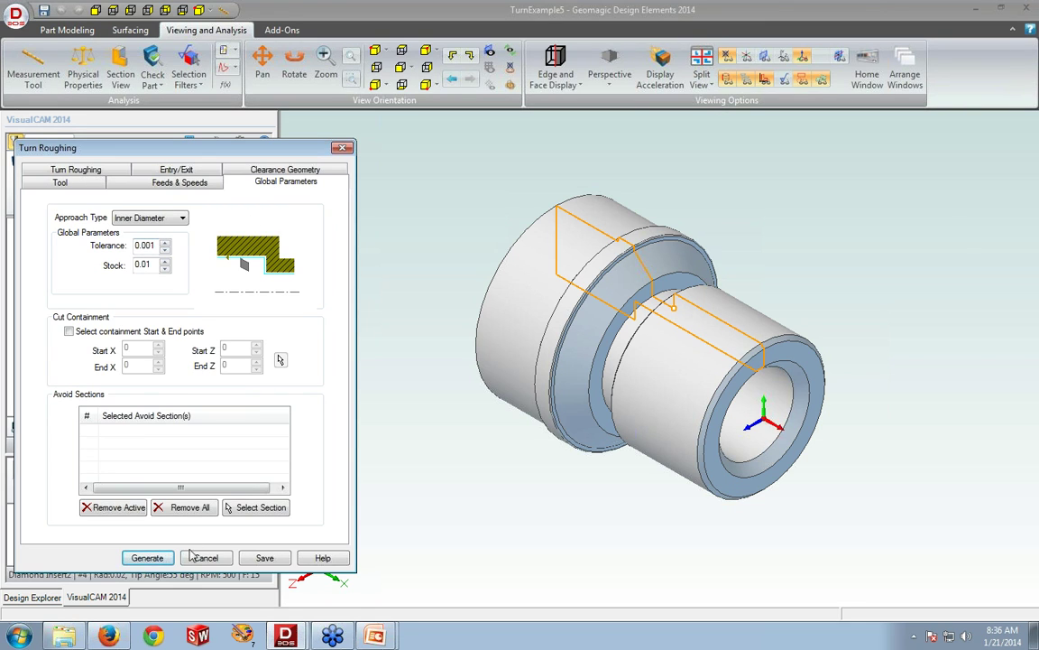
left_click(154, 558)
left_click(101, 143)
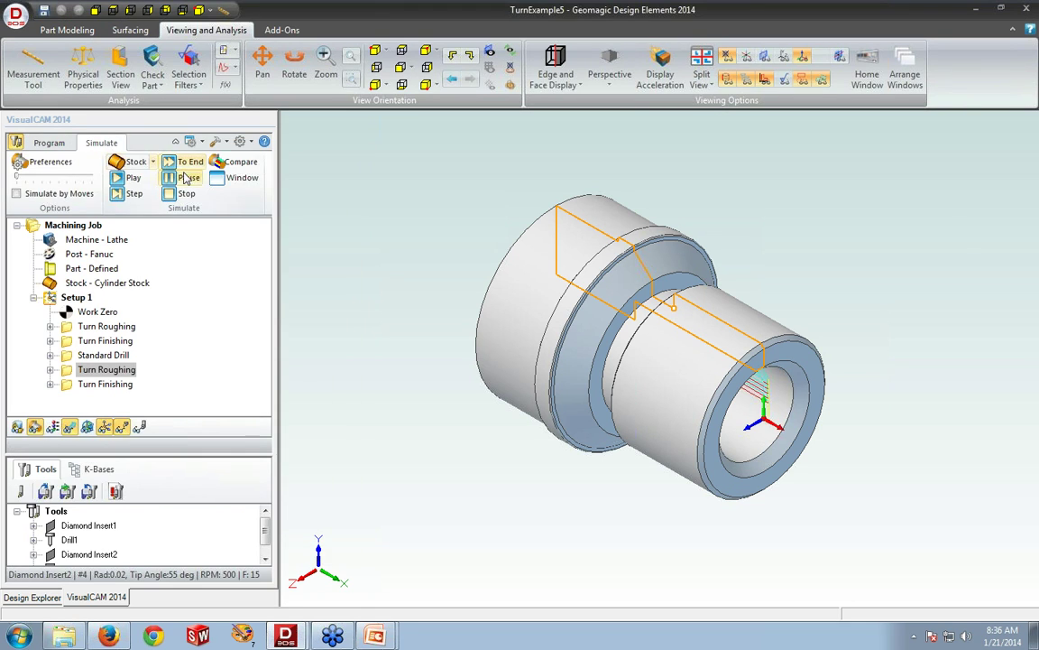
left_click(239, 177)
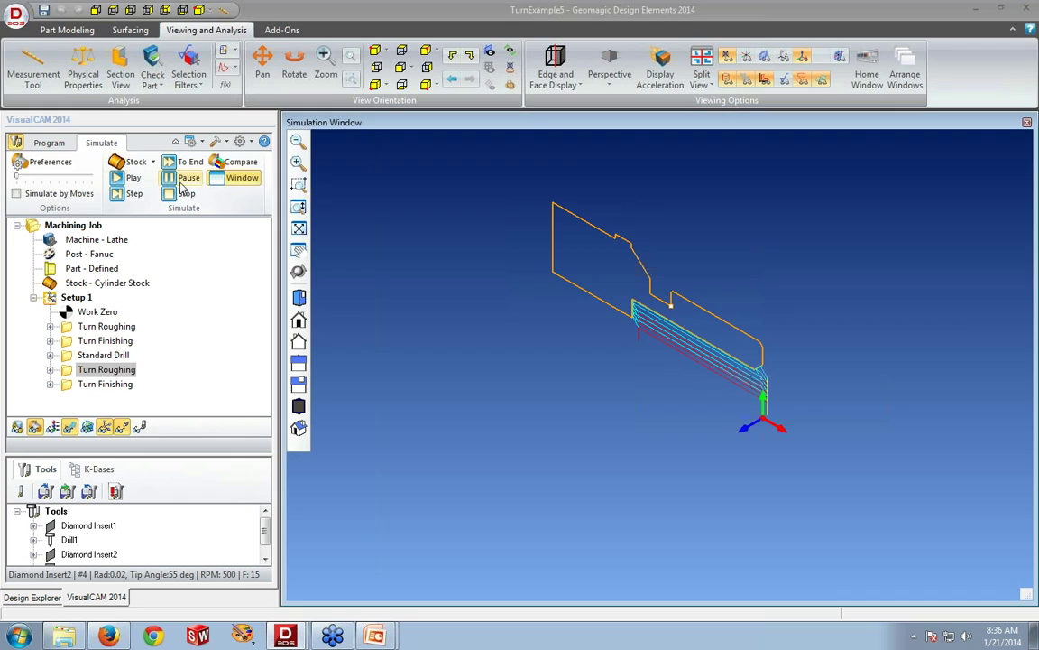
Step: Simulate Turn Roughing, Turn Finishing, then all of Setup 1, and close back to the Program tab
left_click(125, 179)
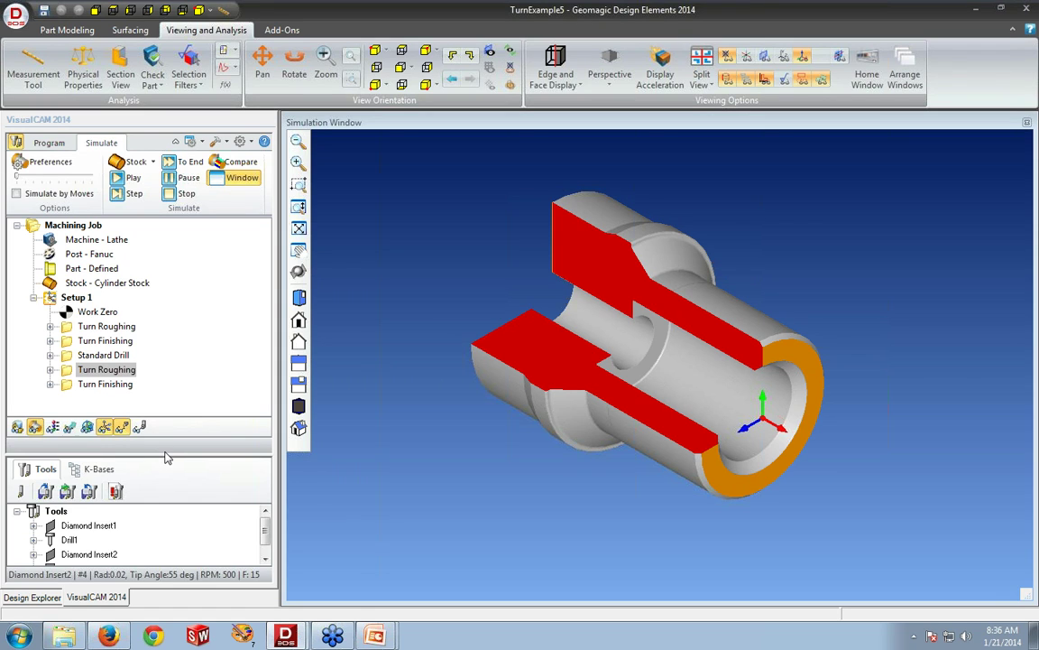
left_click(121, 386)
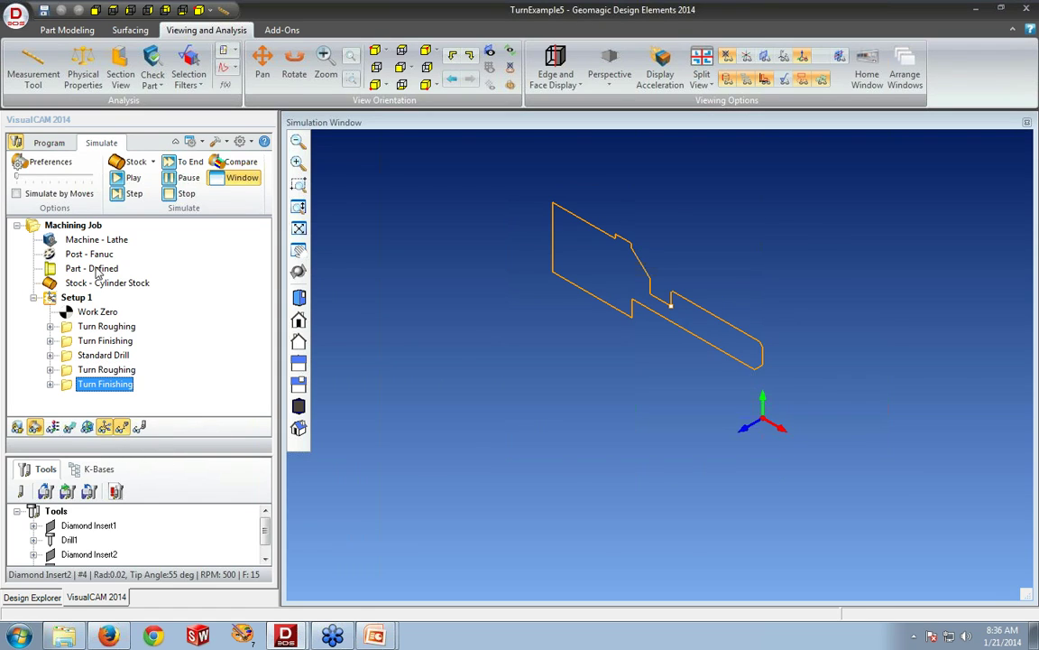
left_click(120, 180)
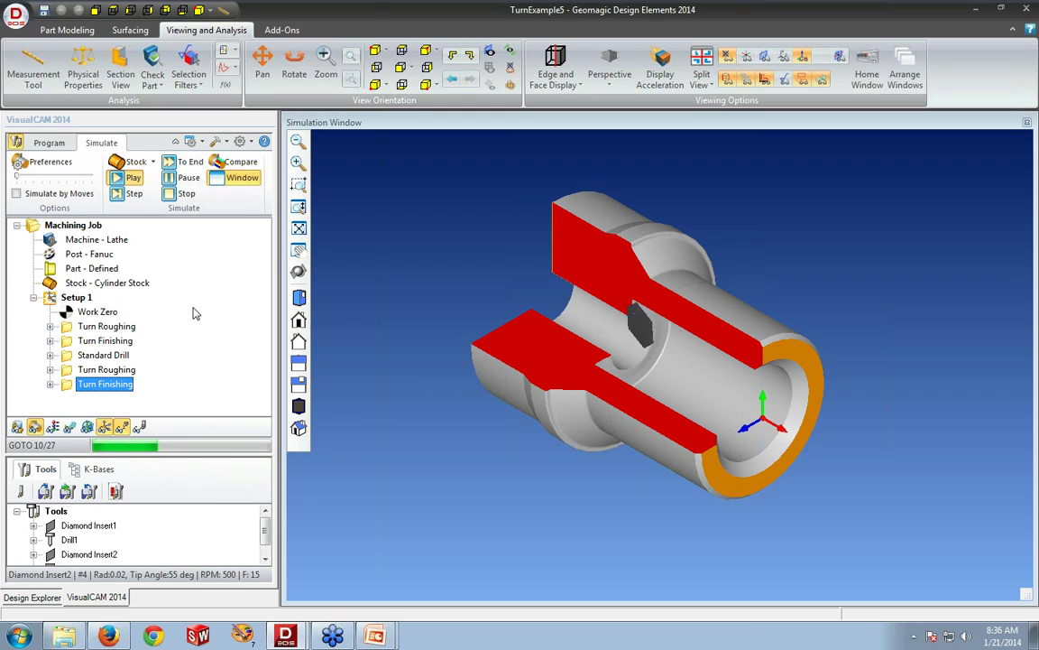
left_click(76, 297)
left_click(129, 179)
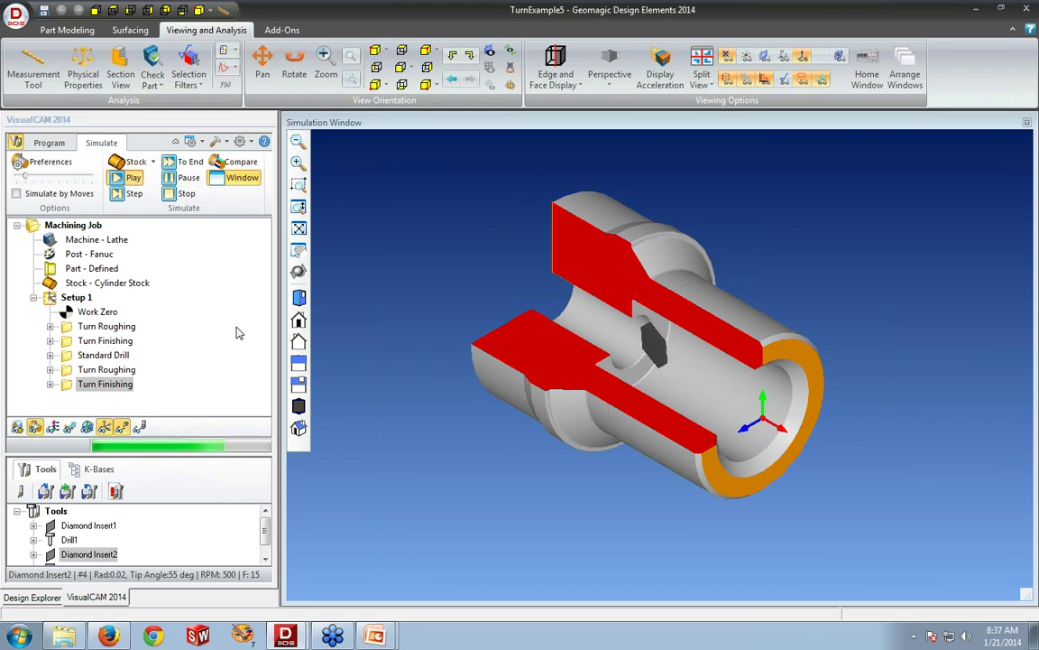
left_click(1027, 122)
left_click(52, 144)
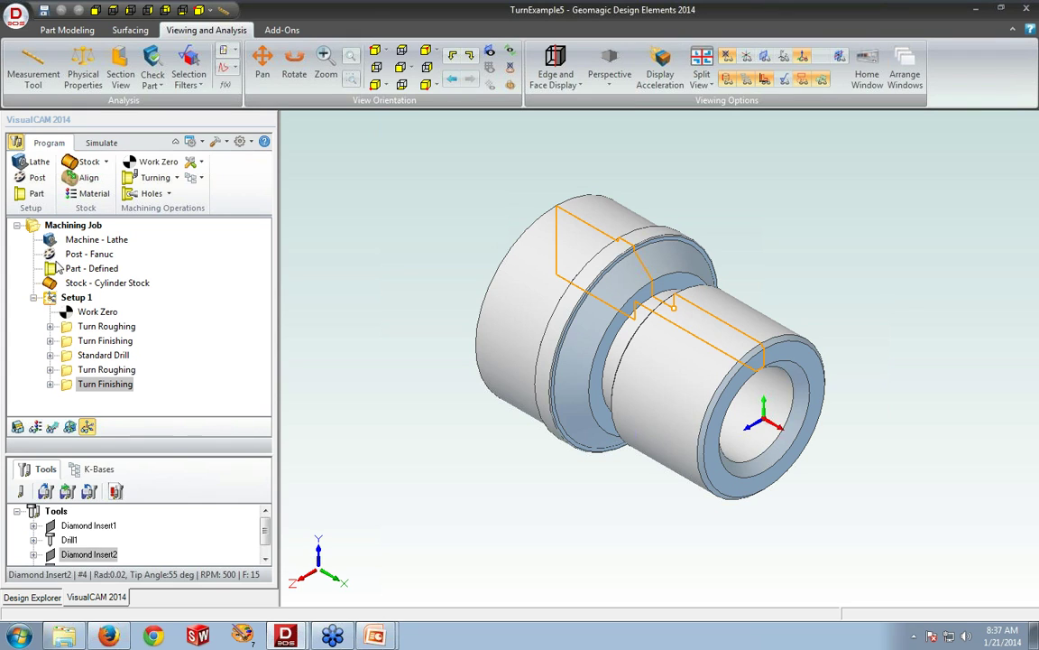
left_click(54, 239)
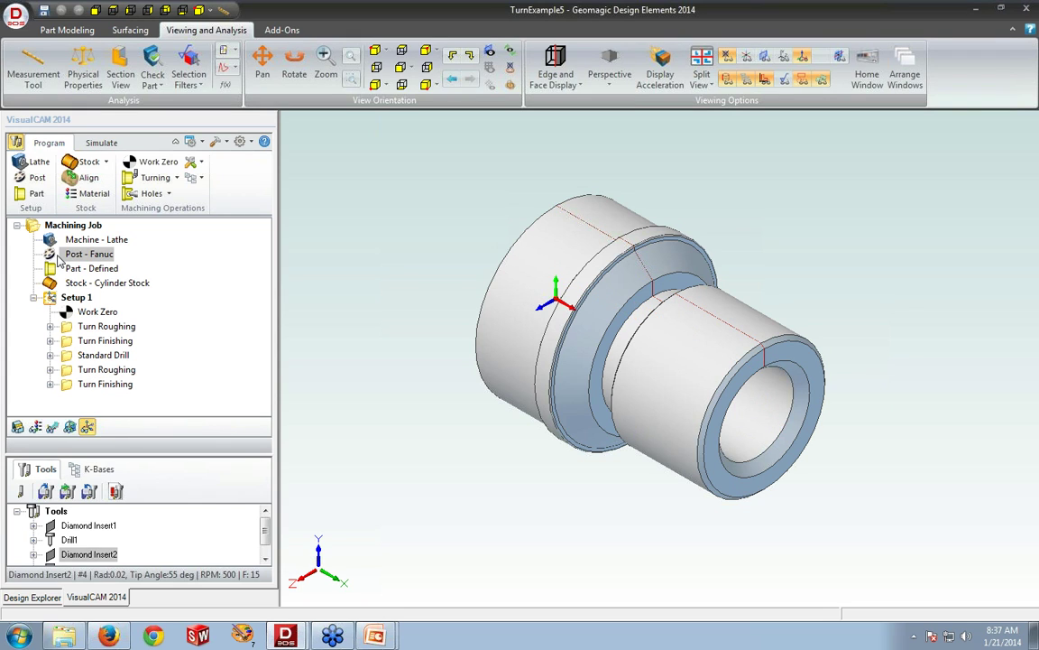
left_click(58, 257)
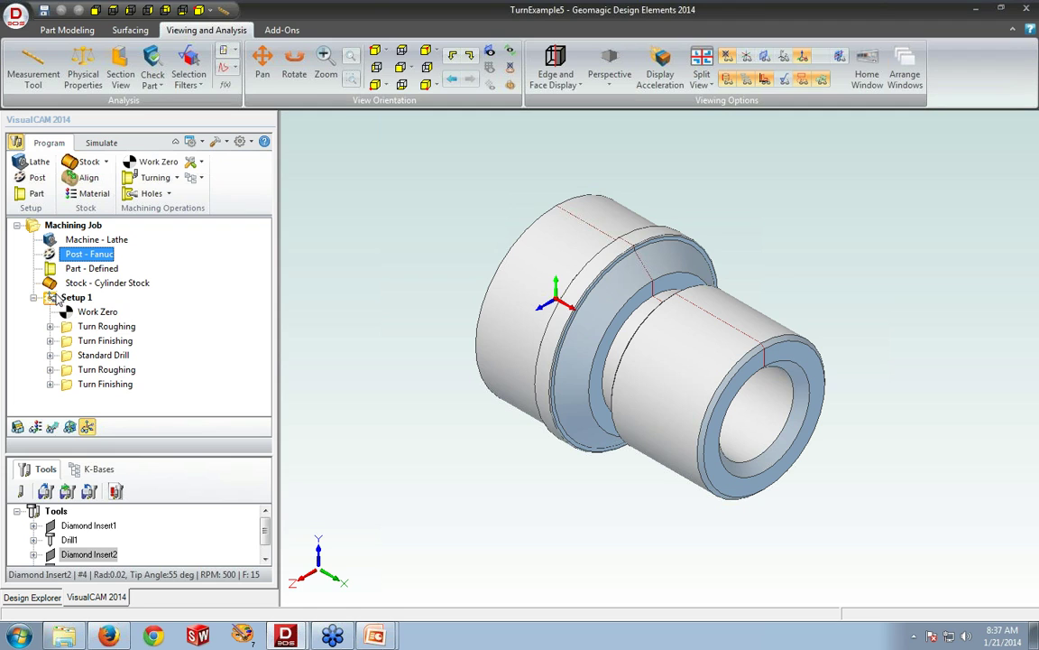
double_click(65, 256)
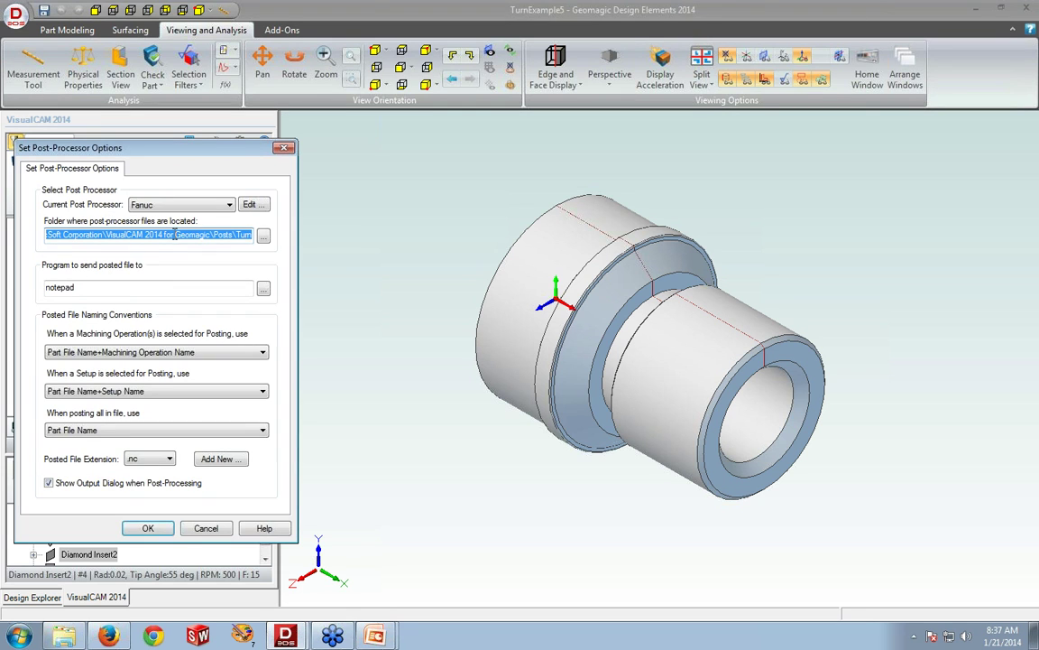
left_click(228, 206)
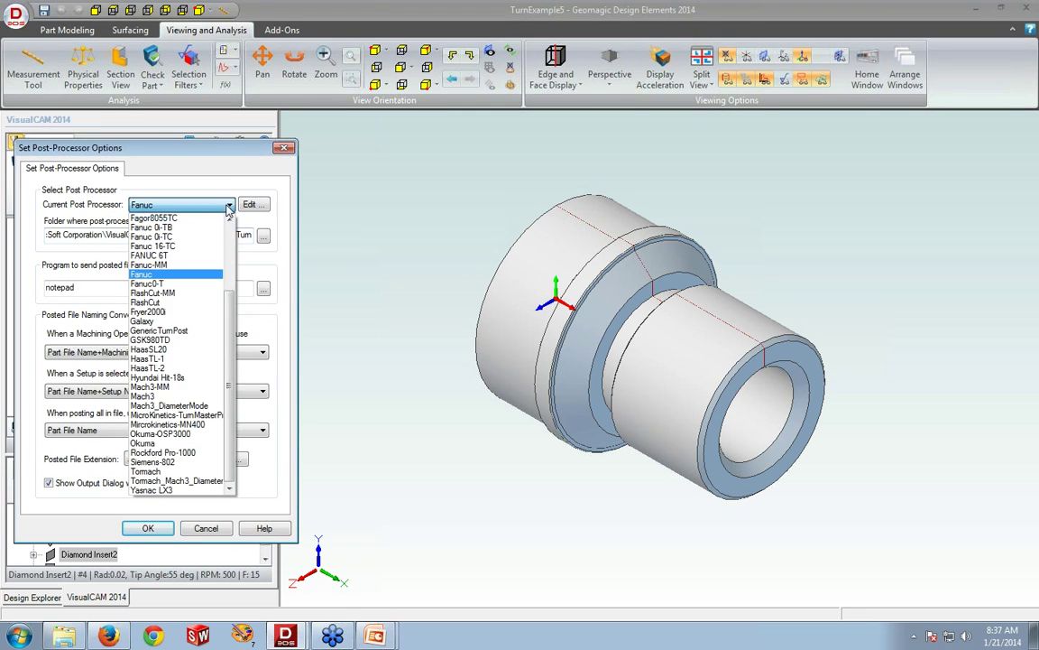
scroll(230, 233, "up", 3)
scroll(221, 298, "down", 4)
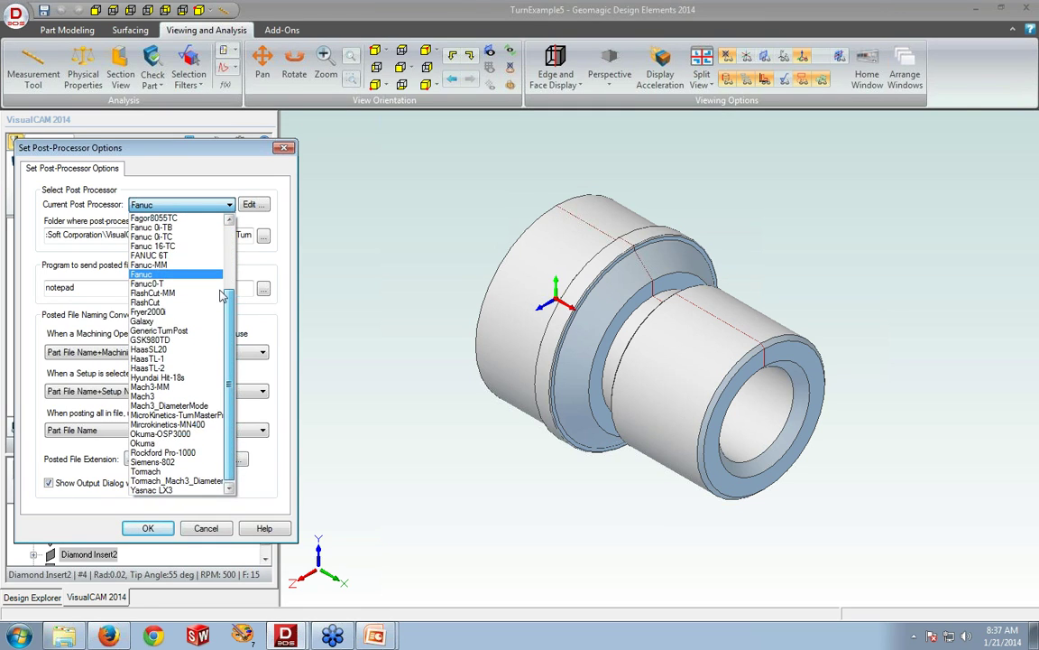
scroll(218, 312, "up", 4)
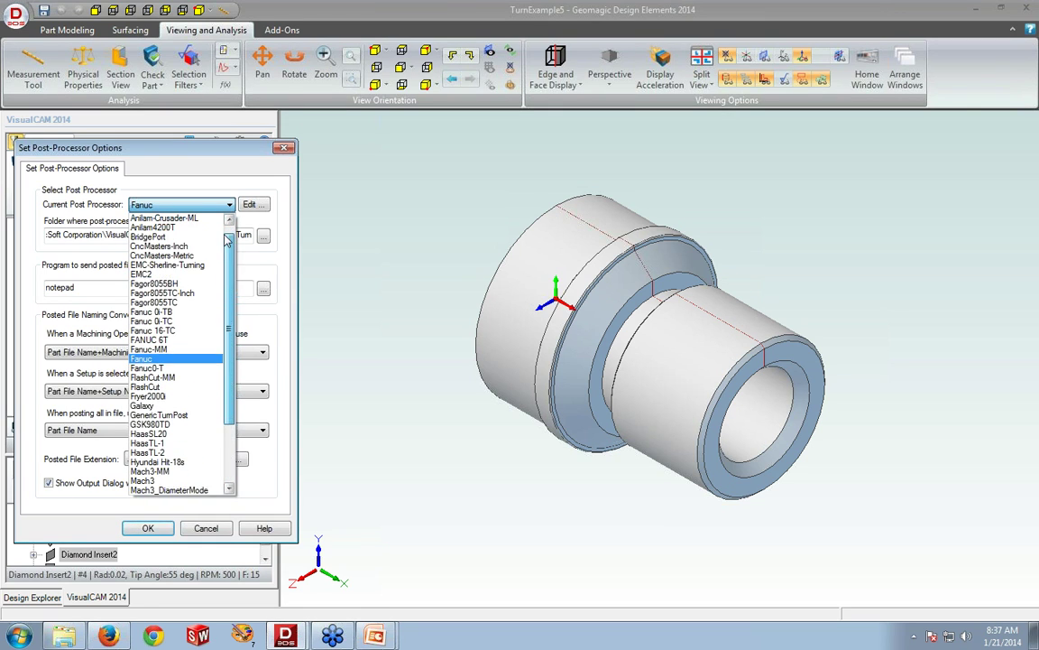
left_click(280, 225)
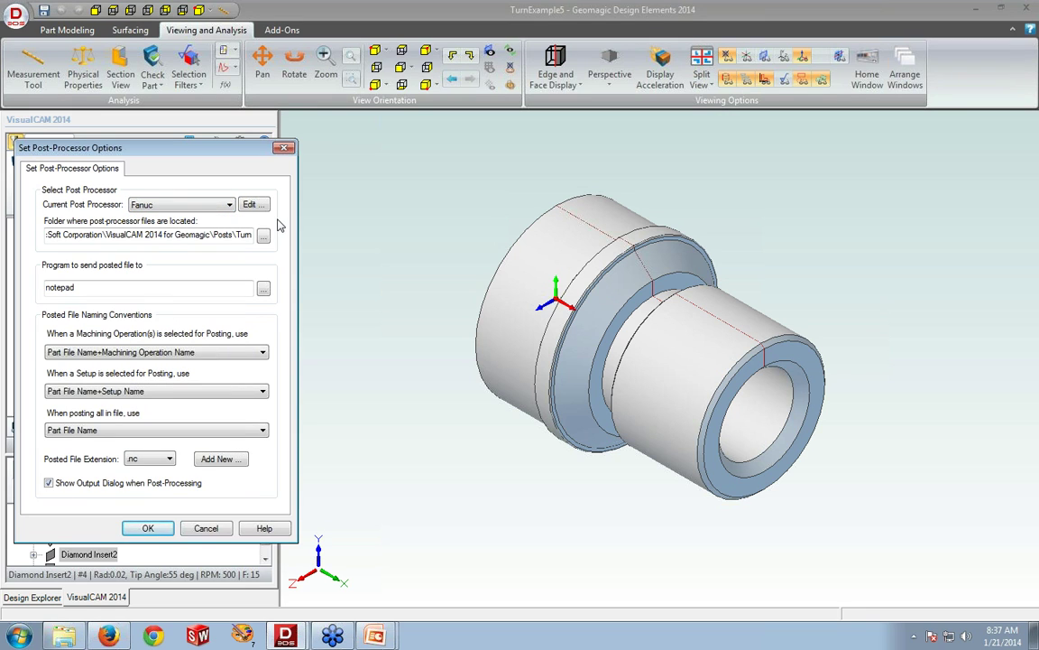
left_click(249, 205)
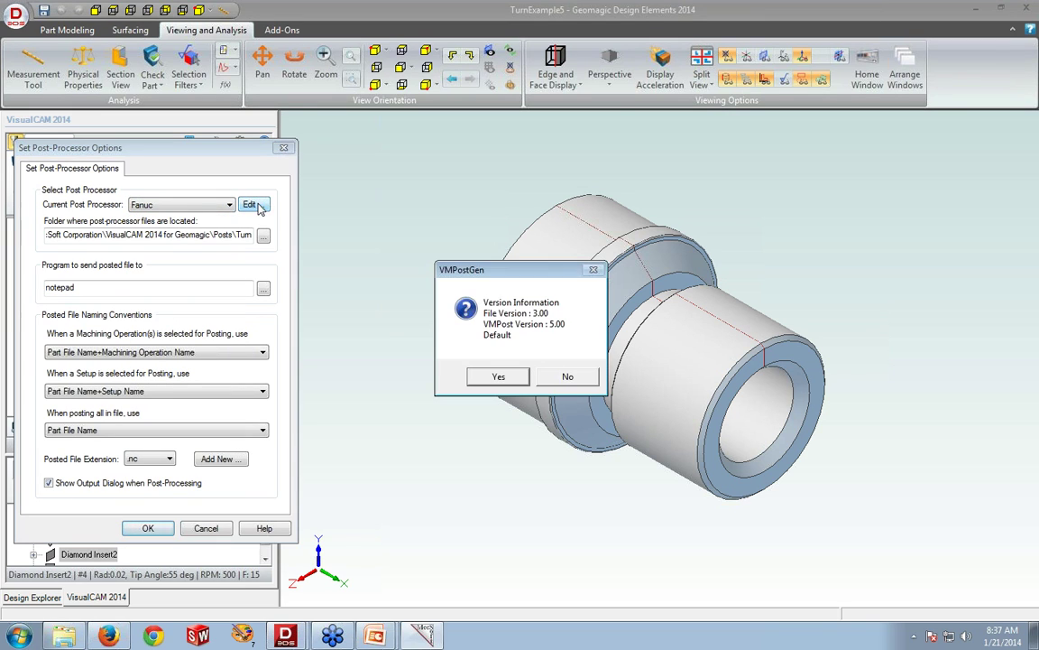
left_click(480, 379)
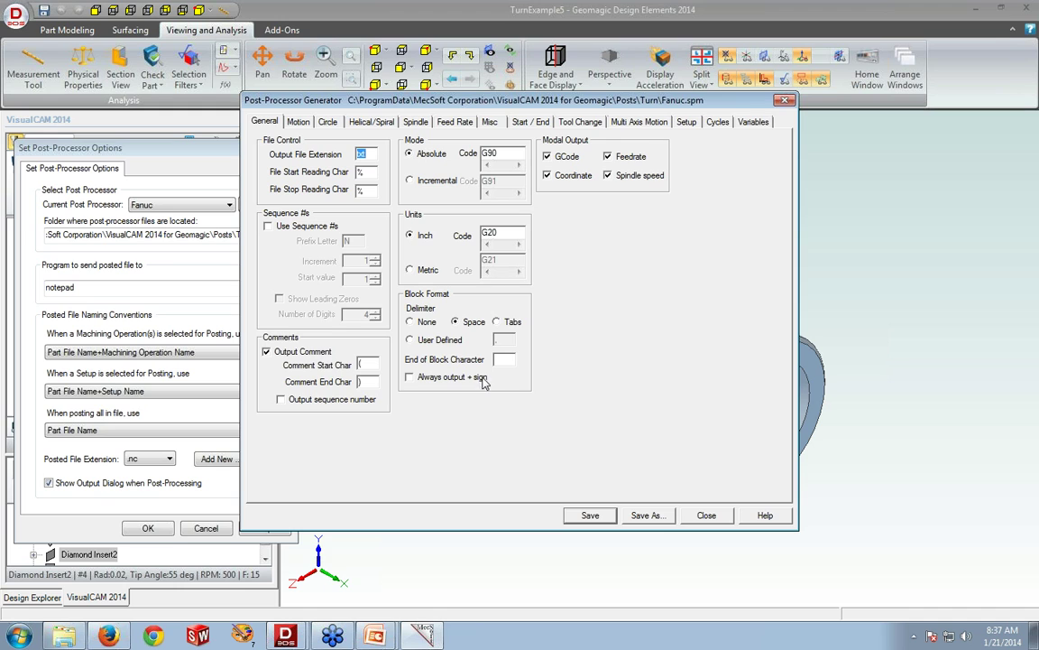
left_click_drag(491, 103, 504, 120)
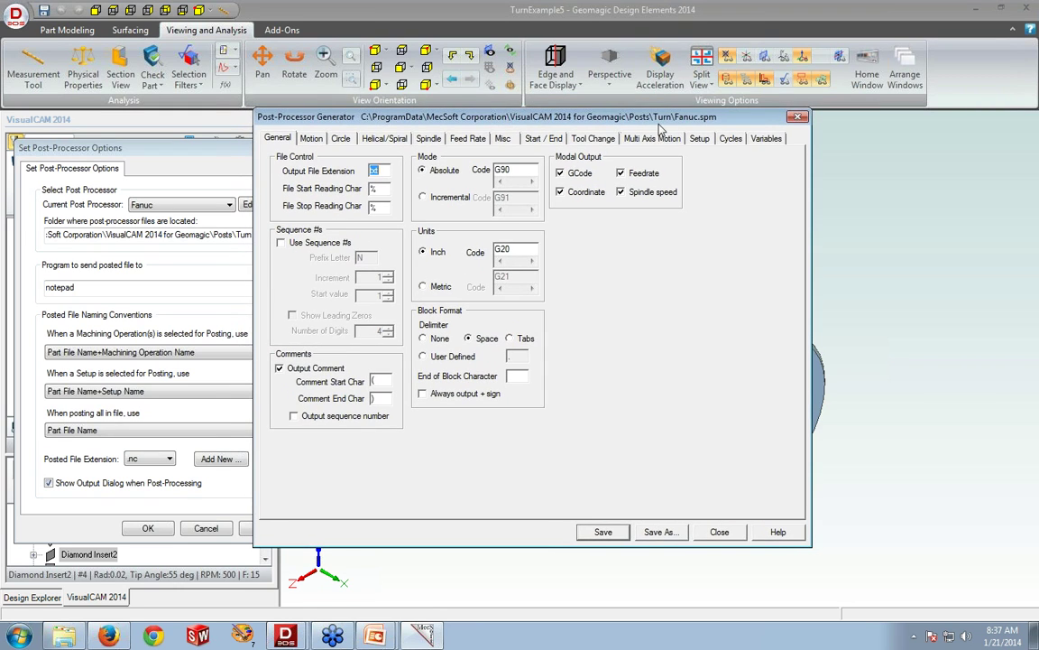
left_click(798, 118)
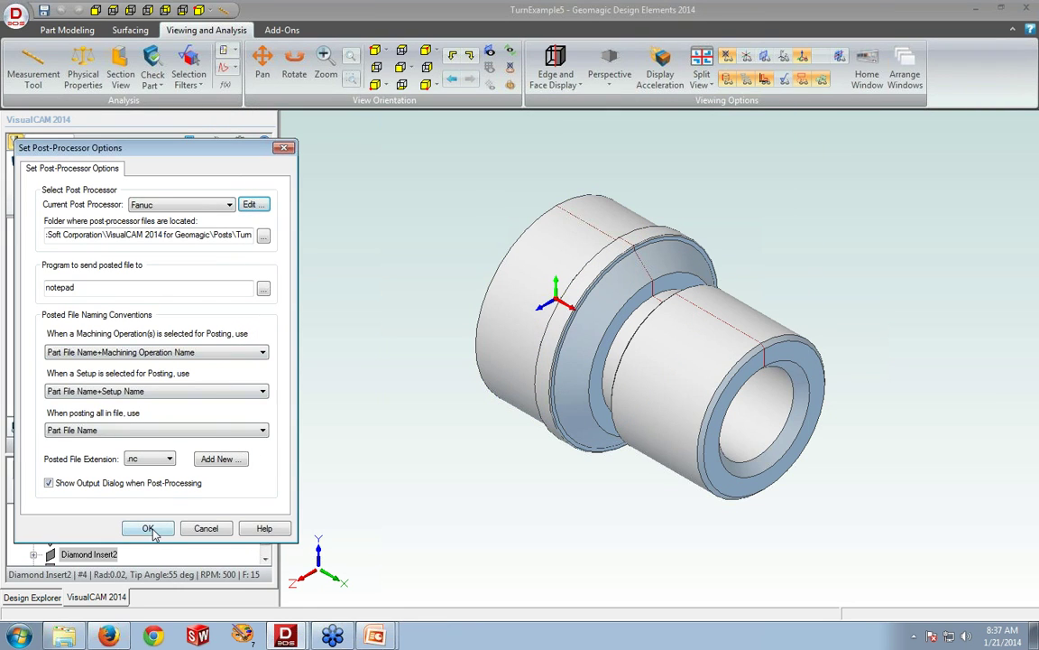
left_click(148, 528)
left_click(60, 300)
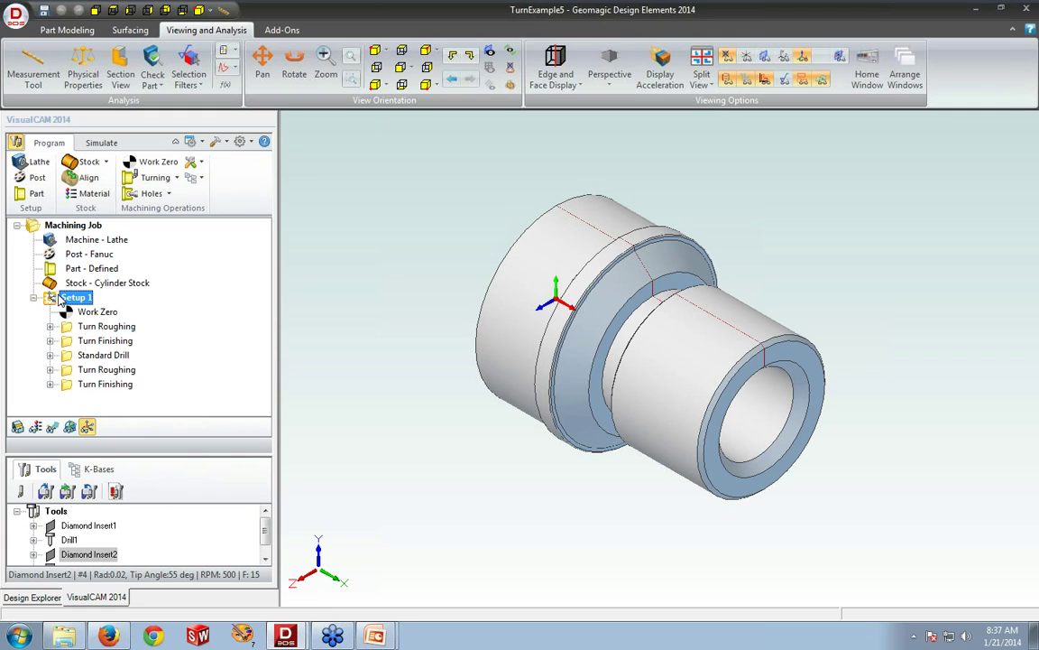
right_click(60, 300)
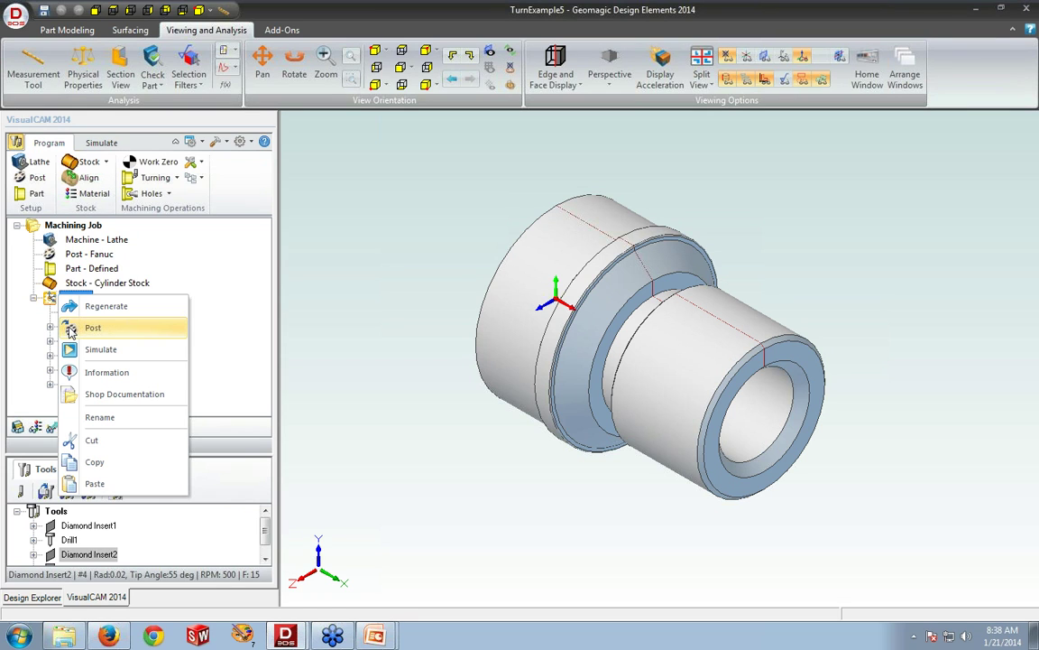
Step: Post Setup 1's Fanuc G-code, trimming the file name to TurnExample5
left_click(70, 330)
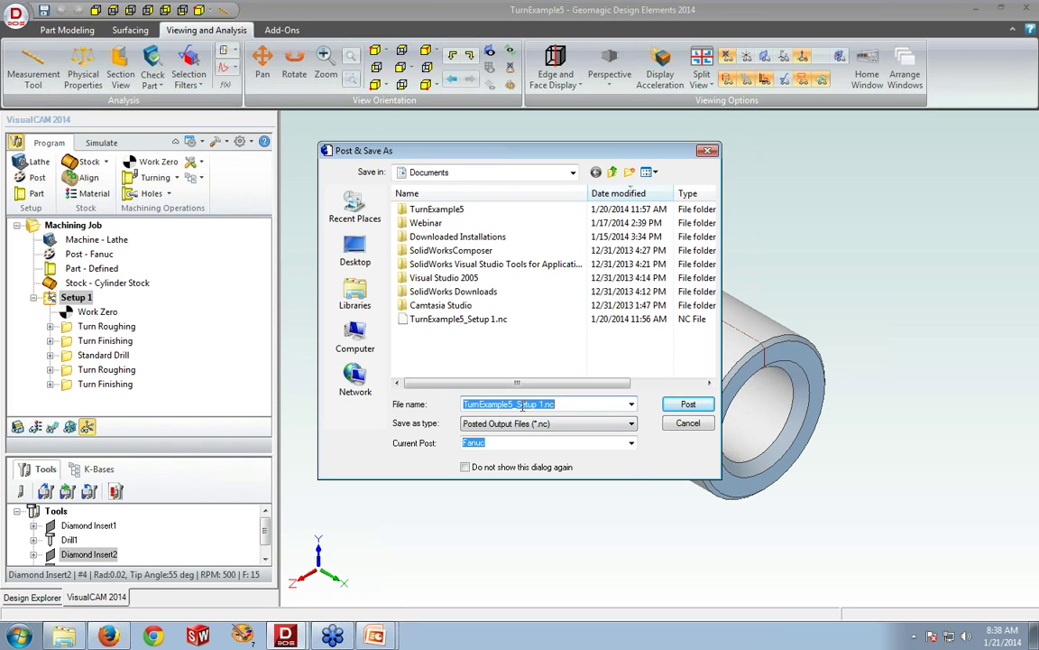
left_click_drag(516, 406, 561, 408)
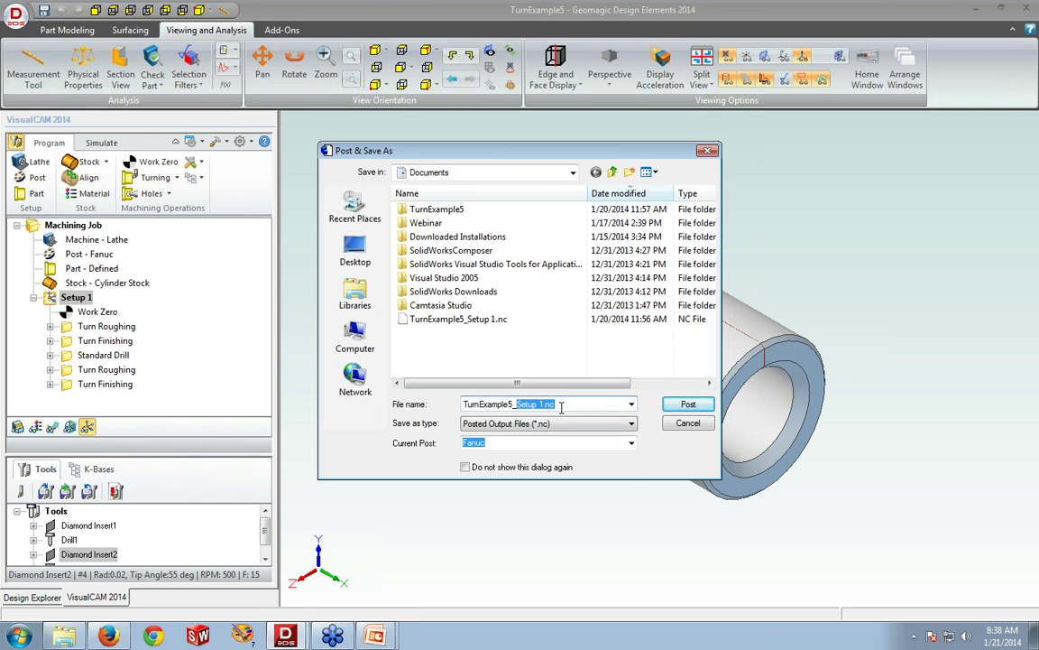
key("BackSpace")
key("BackSpace")
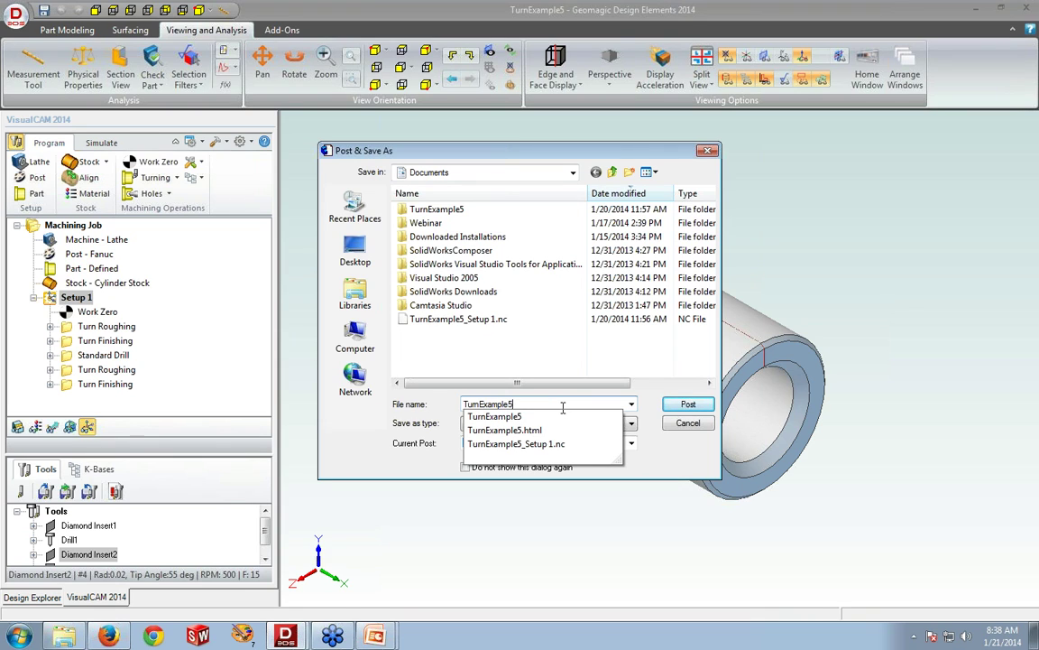
left_click(690, 406)
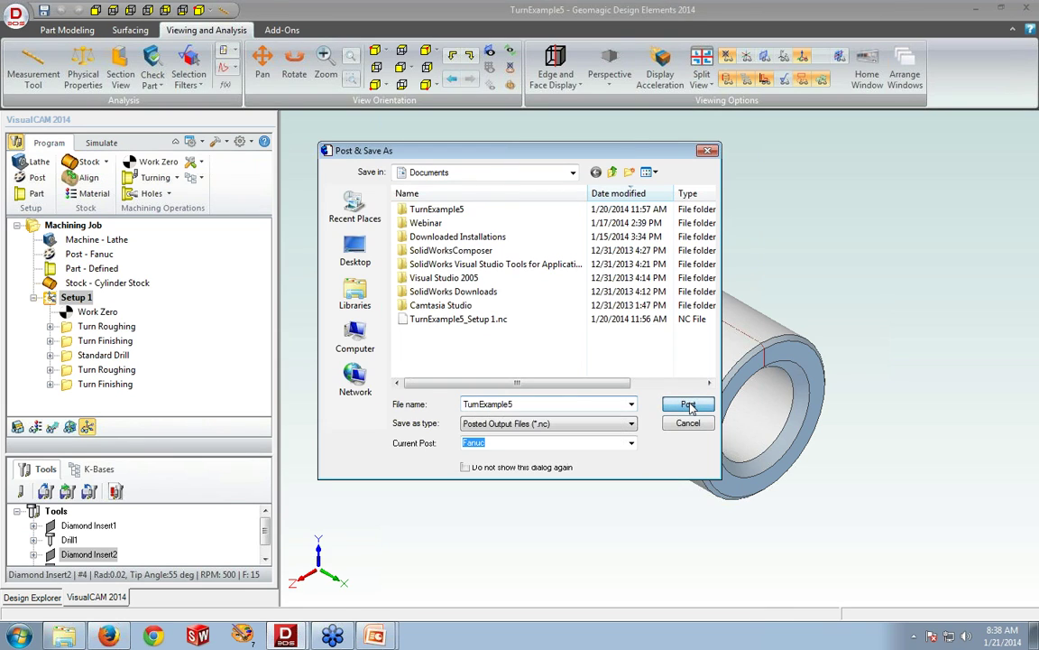
left_click(689, 407)
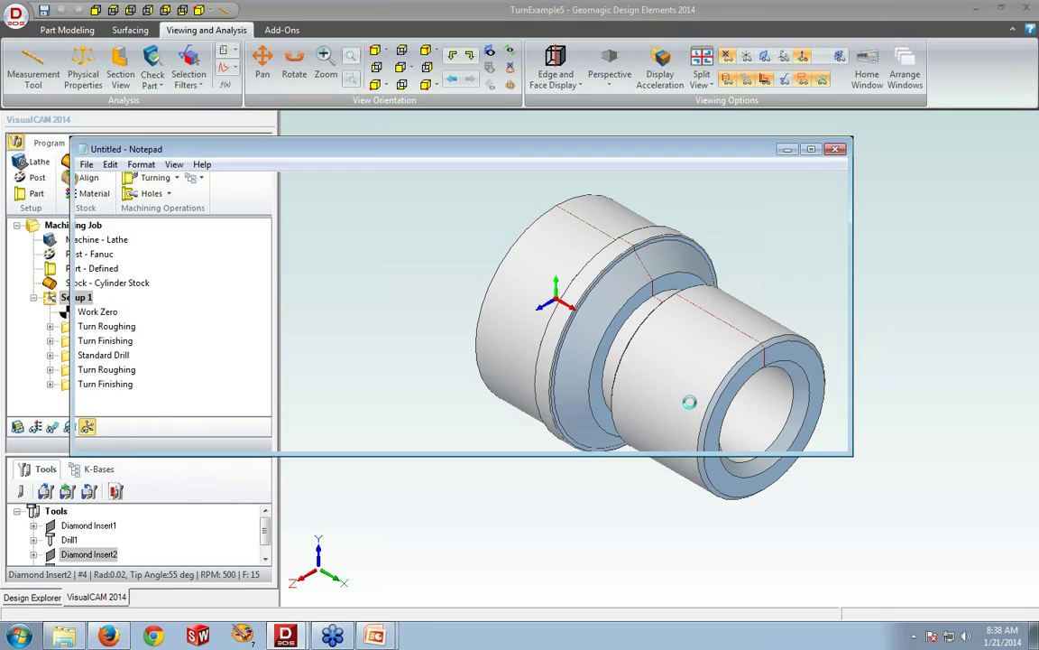
Step: Enlarge Notepad, scroll TurnExample5_Setup 1.nc from Turn Roughing to M30, then close it
left_click_drag(712, 455, 712, 506)
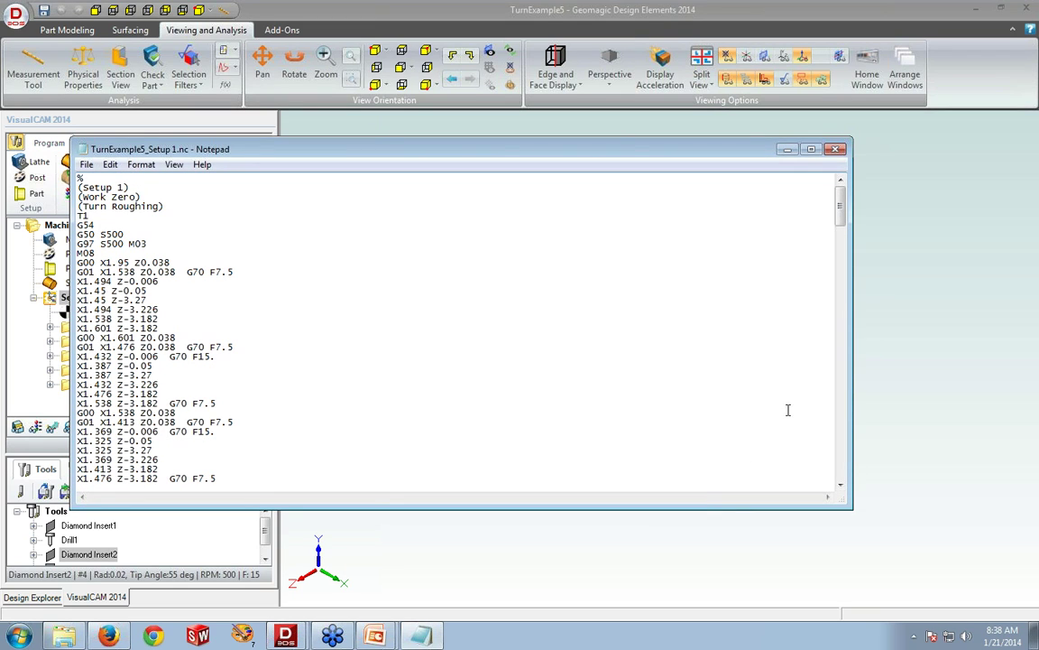
left_click_drag(840, 209, 840, 459)
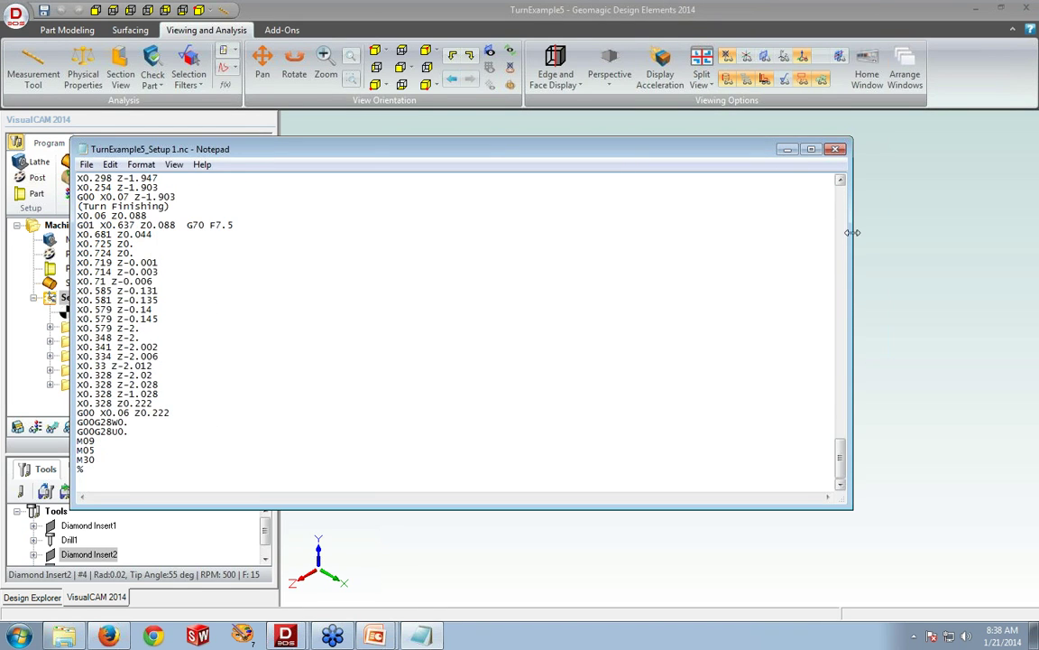
left_click(838, 150)
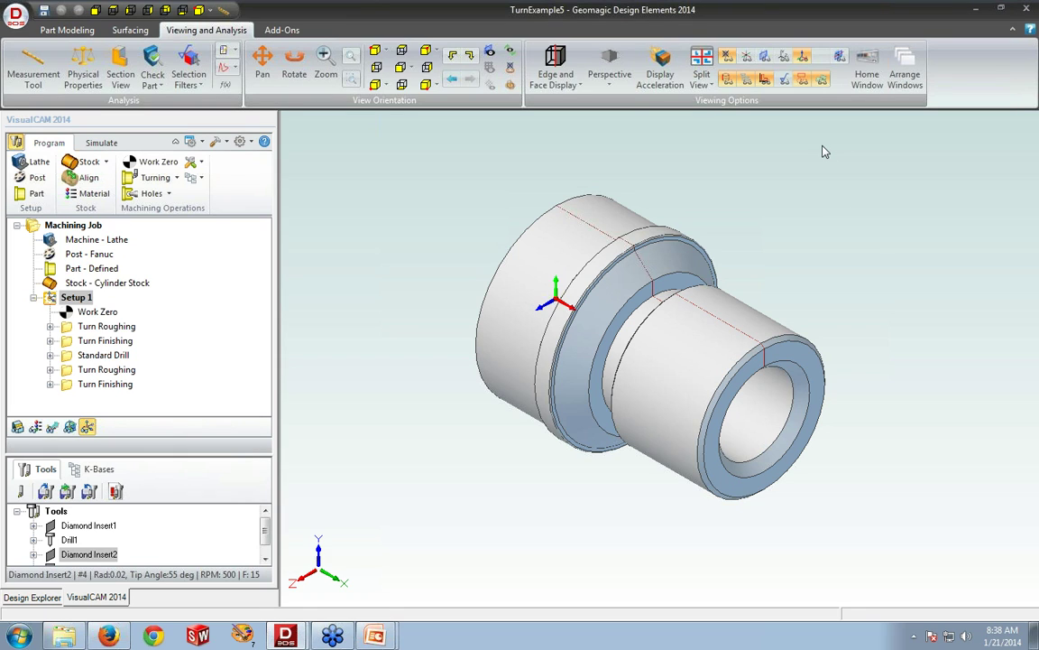
Step: Create Setup 1's shop documentation and save it under the name TurnExample5
left_click(49, 305)
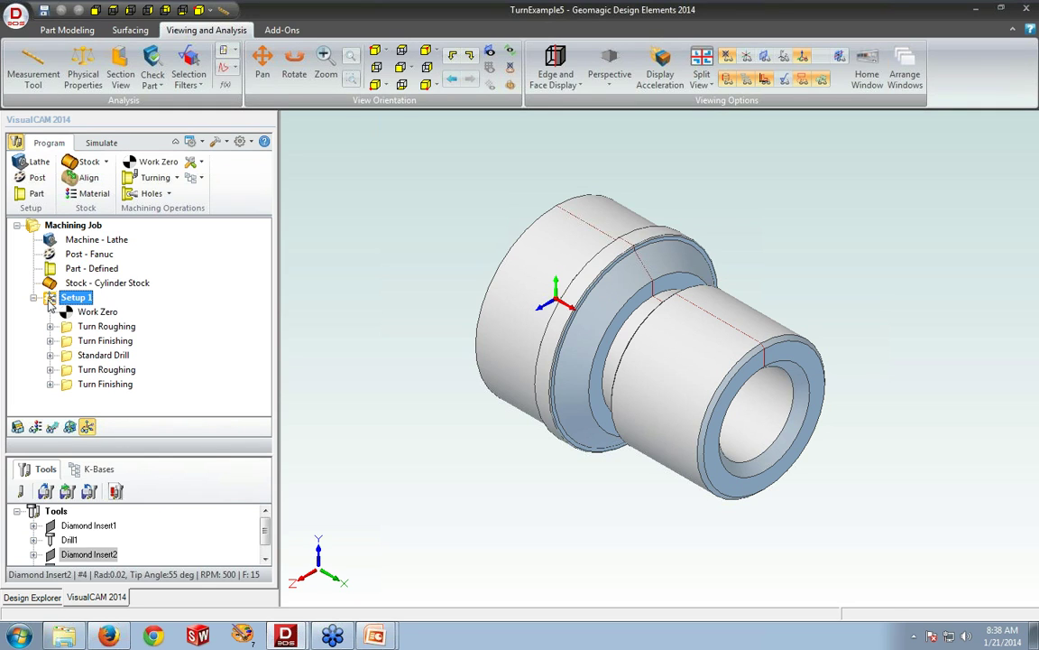
right_click(50, 305)
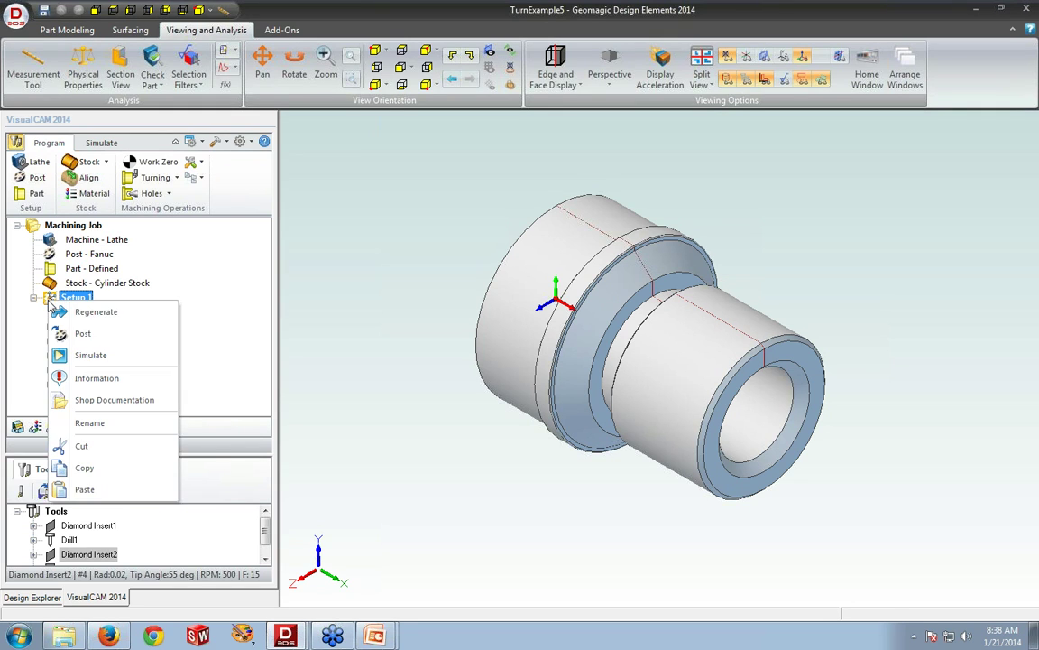
left_click(81, 403)
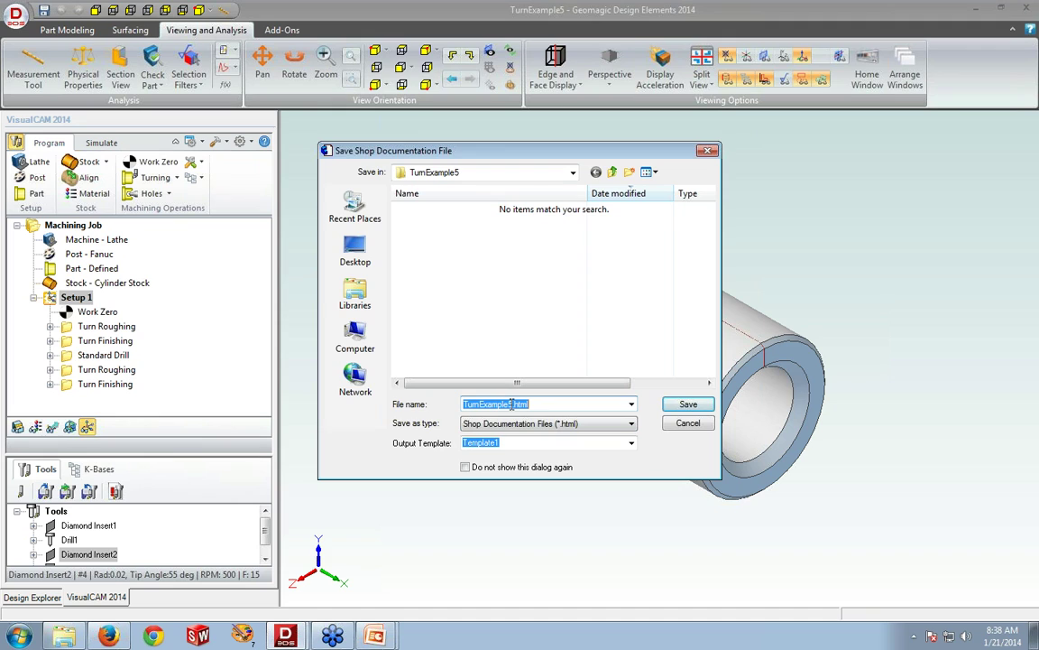
left_click_drag(510, 405, 550, 406)
type("5")
key("Return")
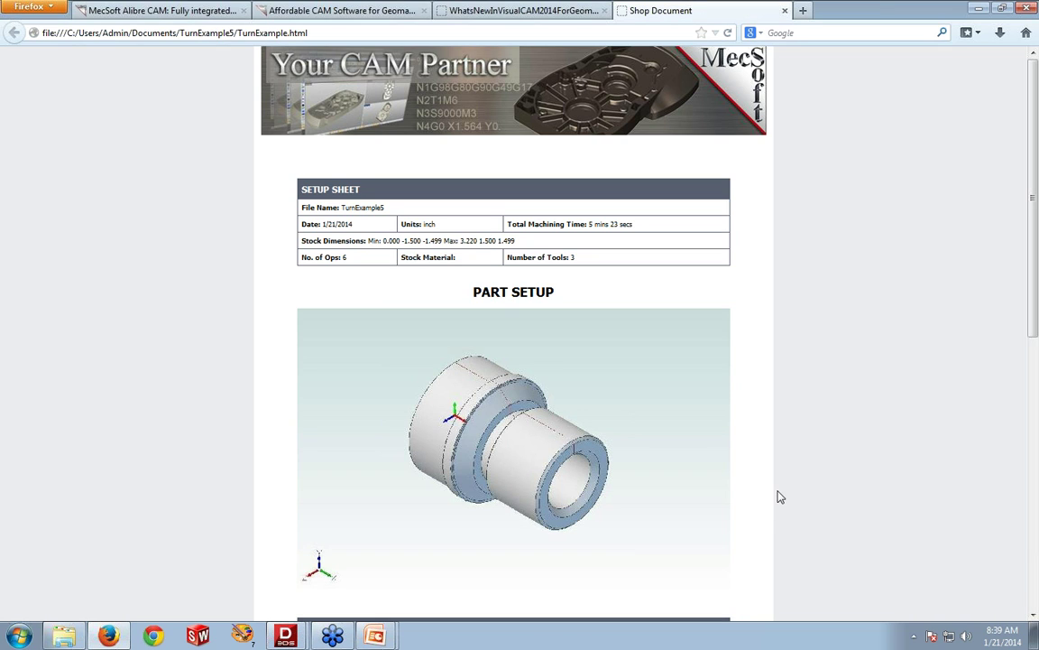
Step: Scroll through the setup sheet's part setup, tool list and operations, then minimize Firefox
scroll(761, 493, "down", 2)
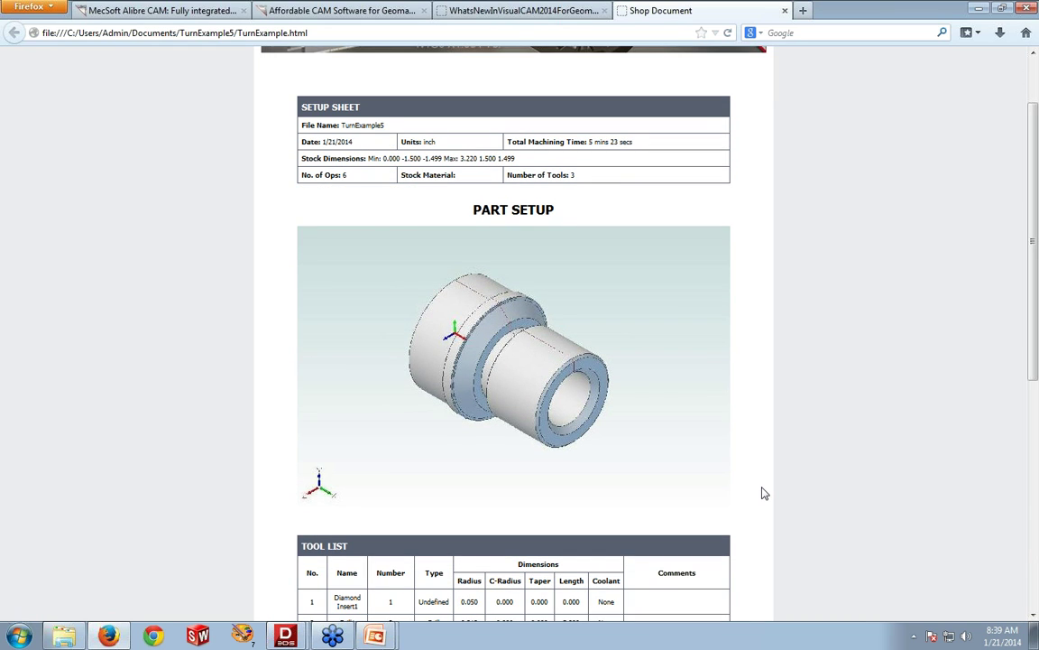
scroll(762, 493, "down", 2)
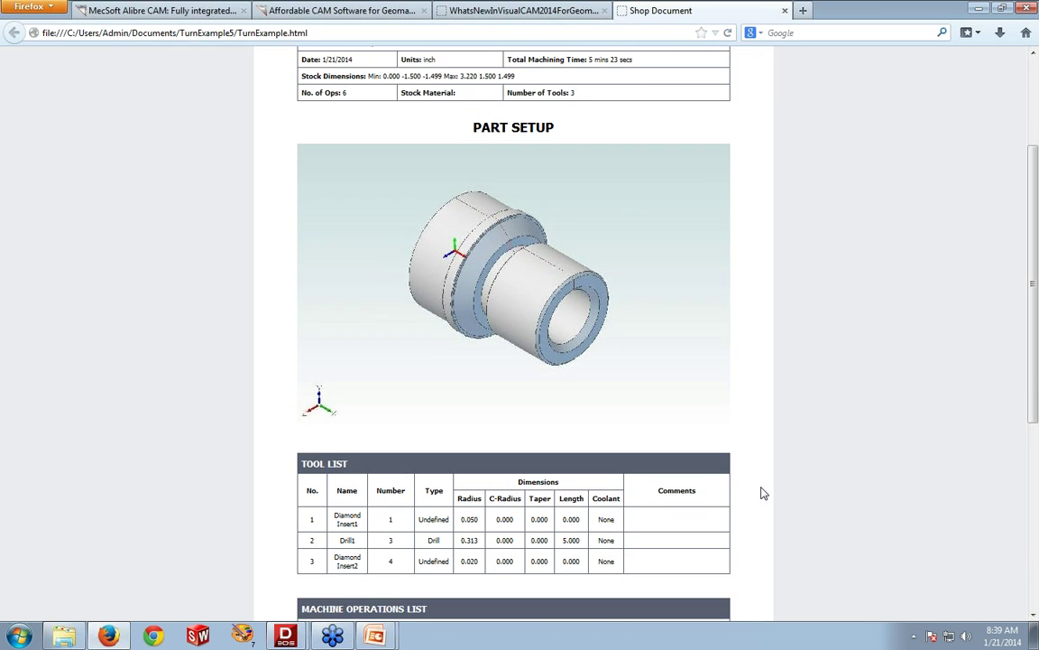
scroll(761, 493, "down", 2)
scroll(761, 493, "down", 2)
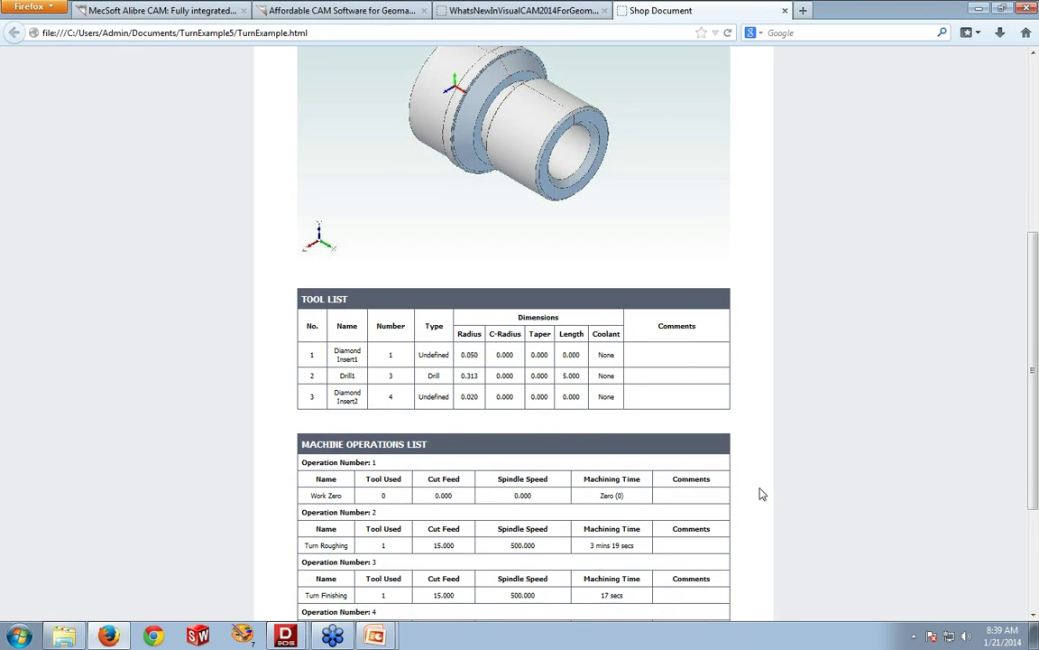
scroll(762, 493, "down", 2)
scroll(762, 493, "down", 2)
scroll(762, 493, "down", 2)
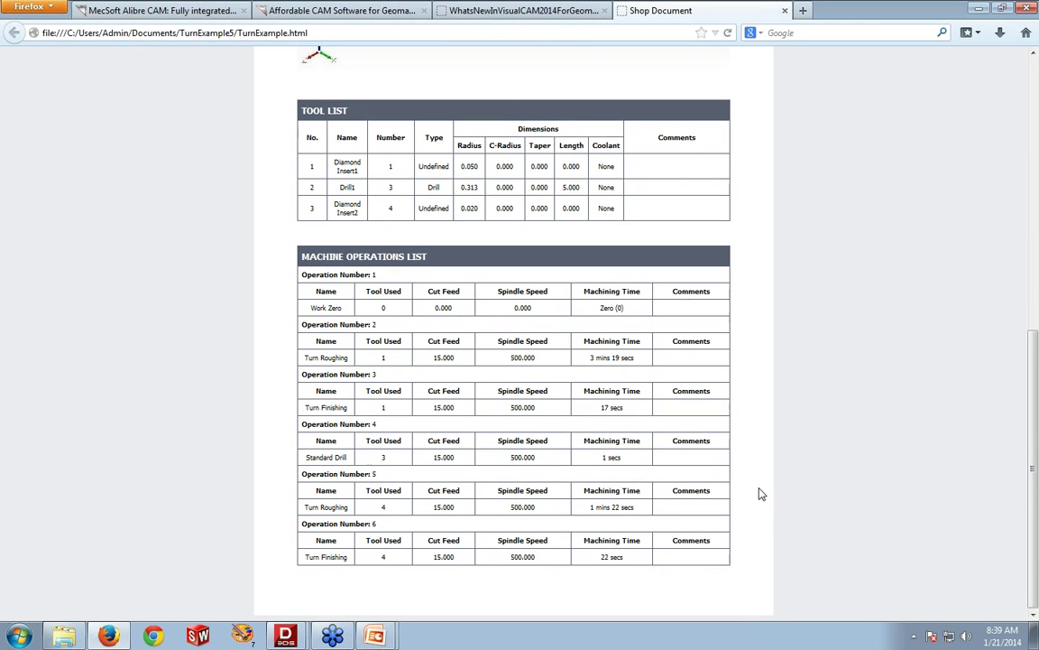
scroll(761, 492, "up", 10)
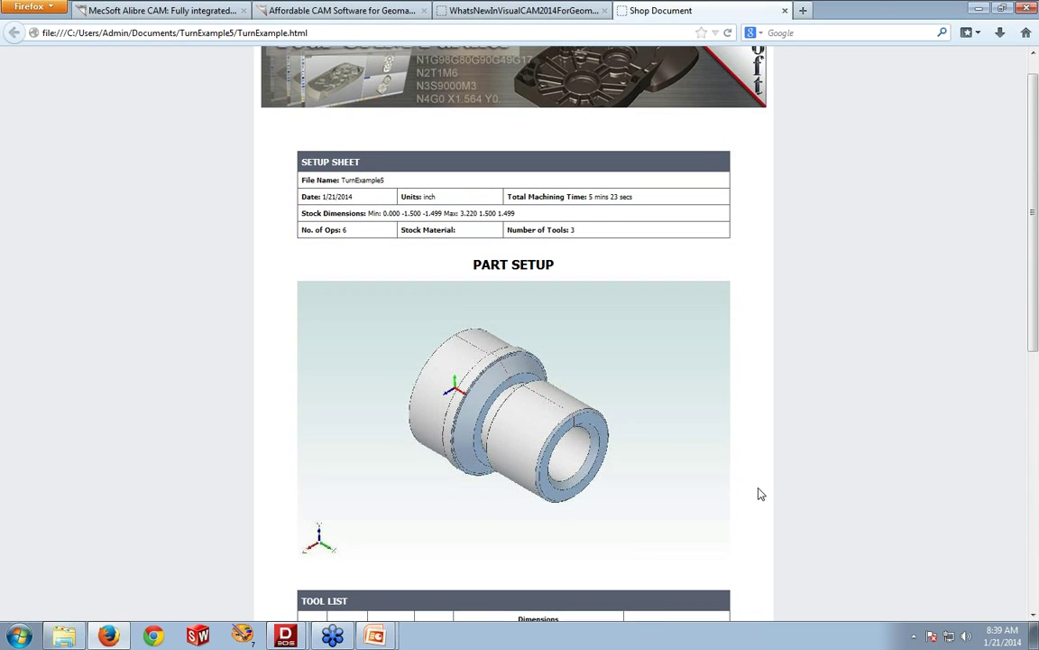
scroll(762, 492, "up", 1)
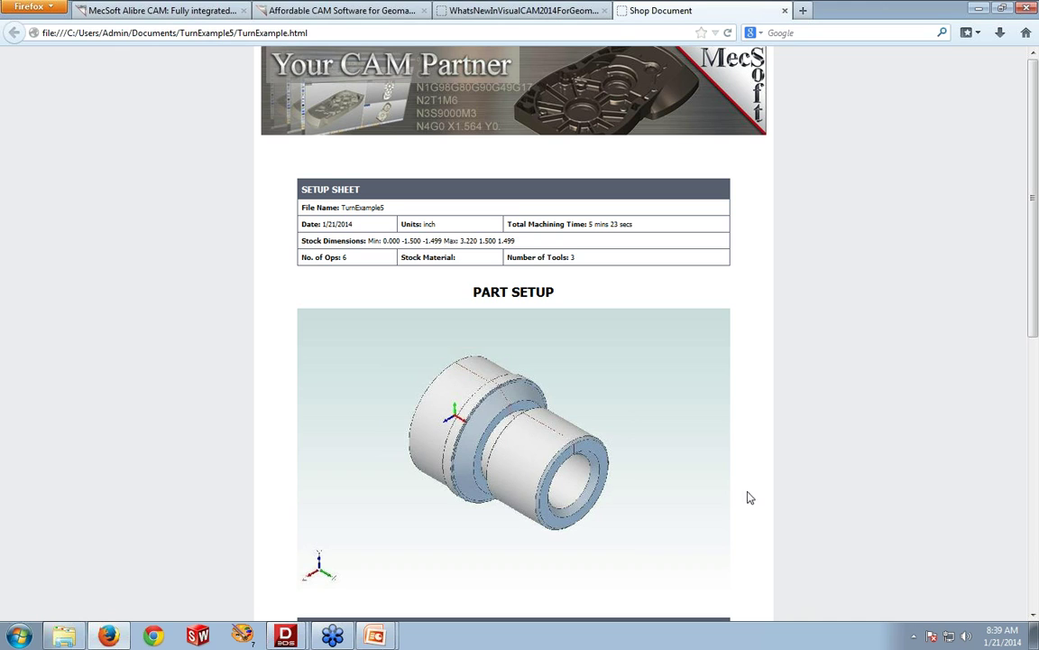
left_click(977, 9)
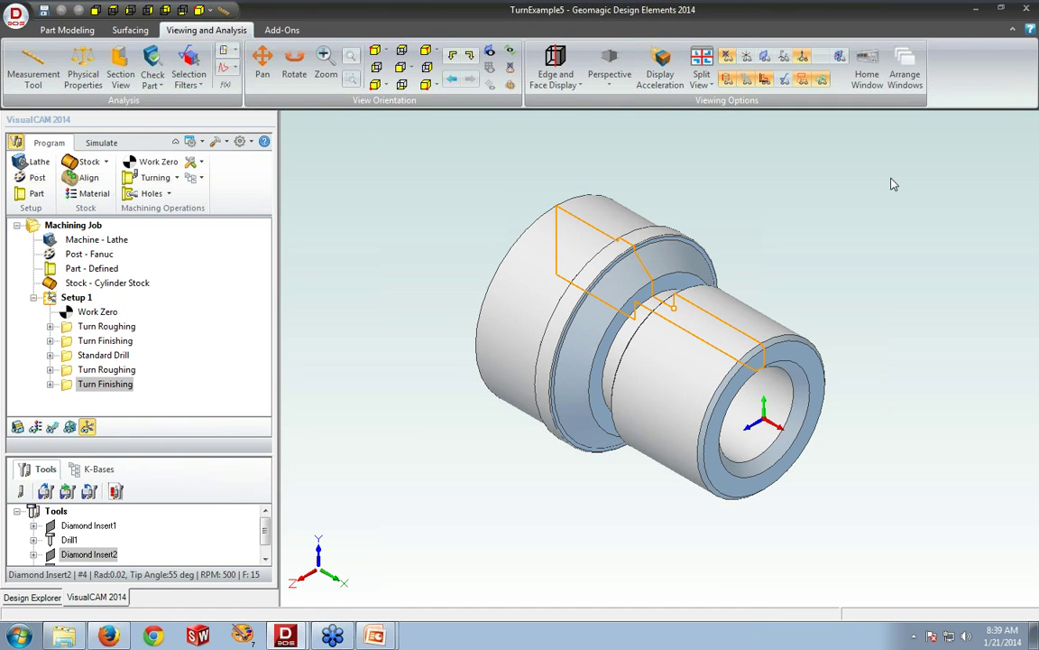
left_click(203, 179)
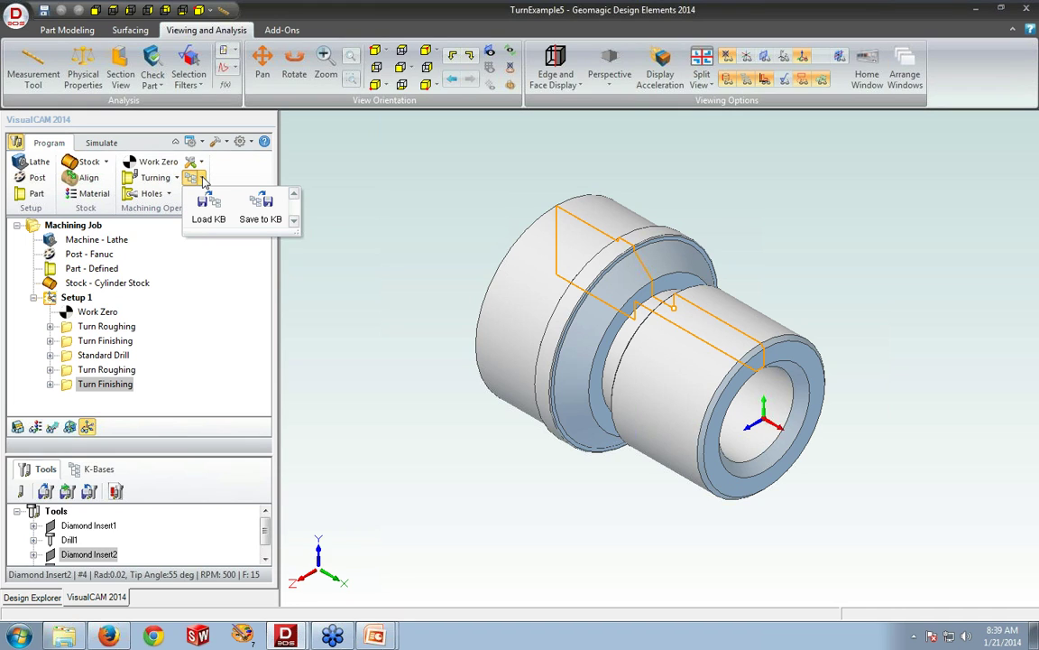
left_click(247, 222)
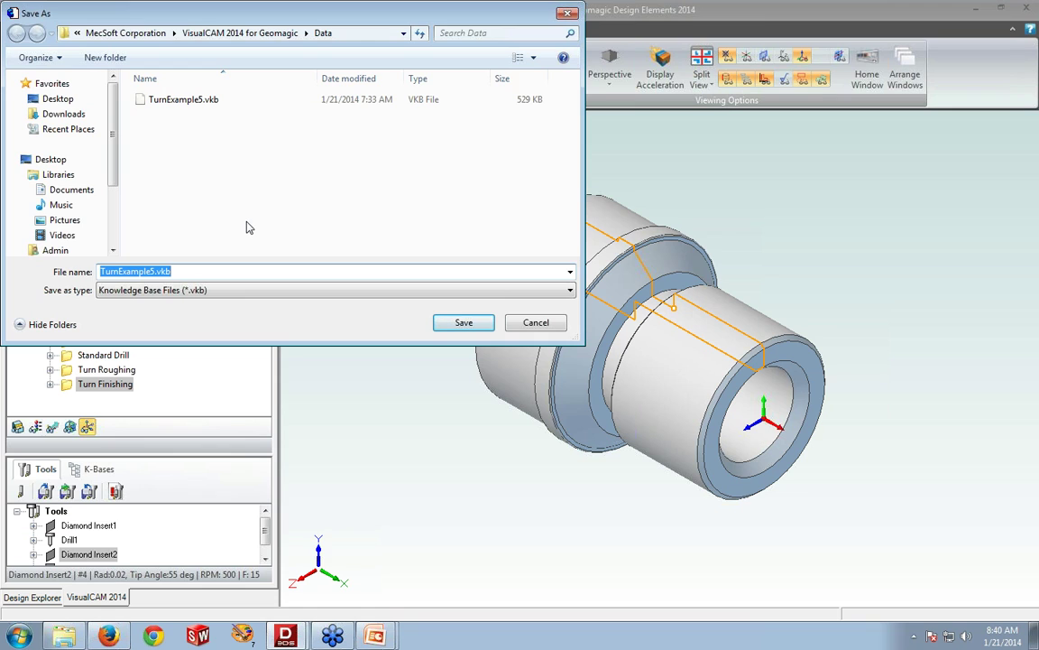
left_click(528, 325)
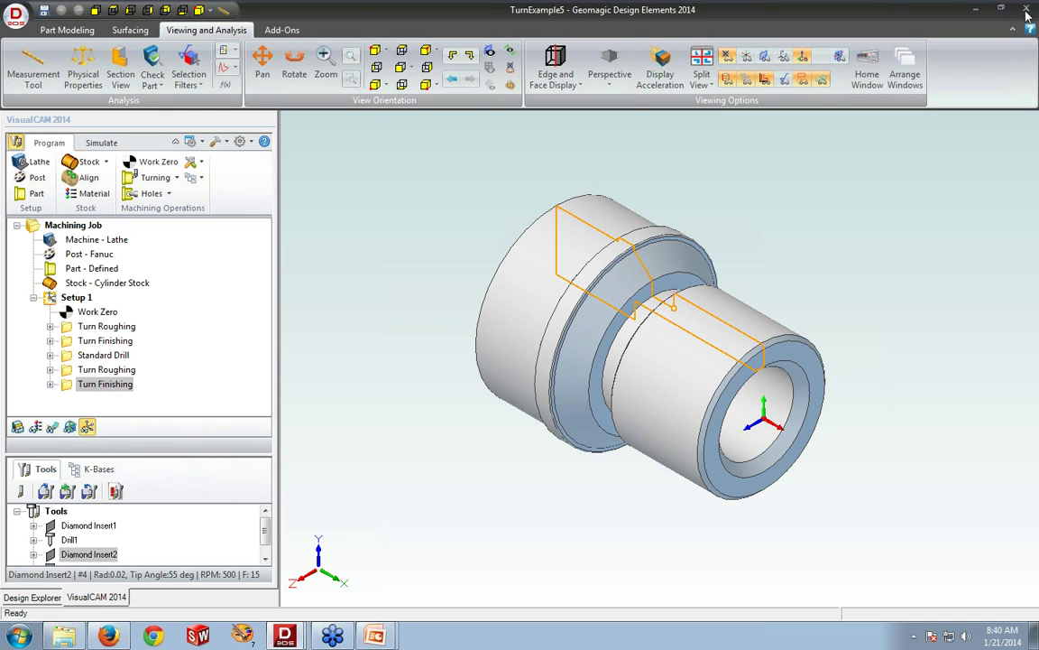
Step: Close TurnExample5 without saving and open TurnExample1 from the recent parts list
left_click(1026, 15)
left_click(521, 341)
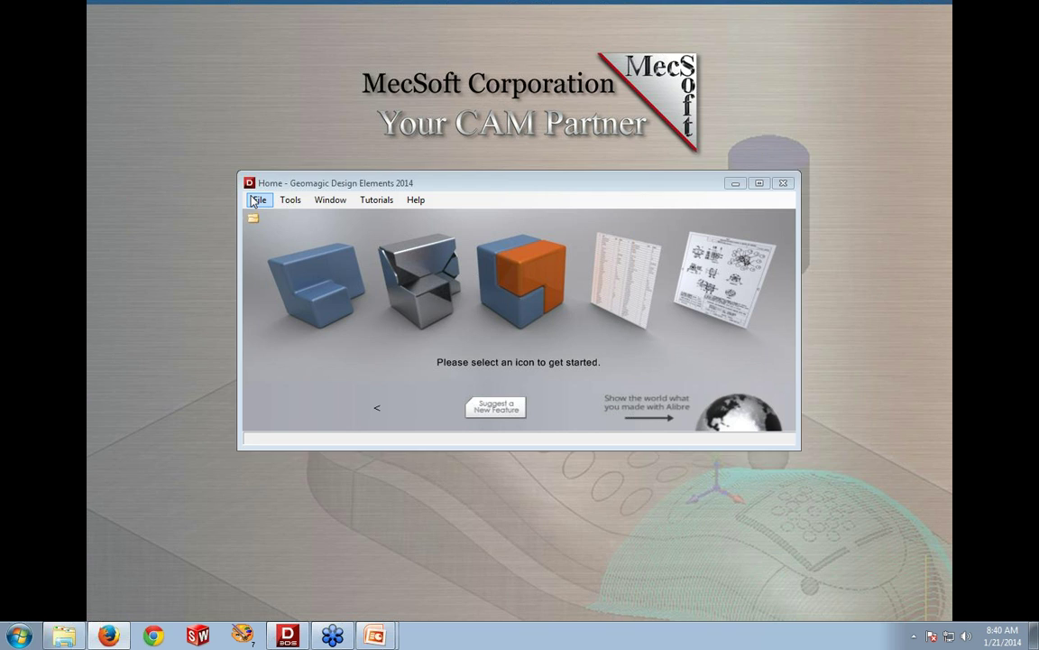
left_click(260, 200)
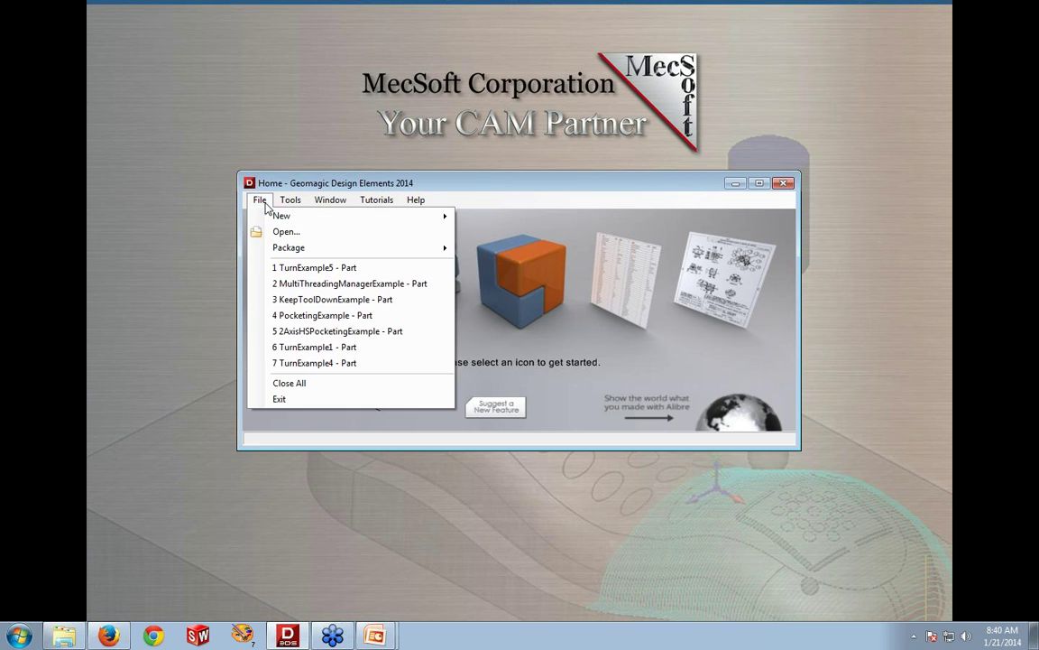
left_click(273, 348)
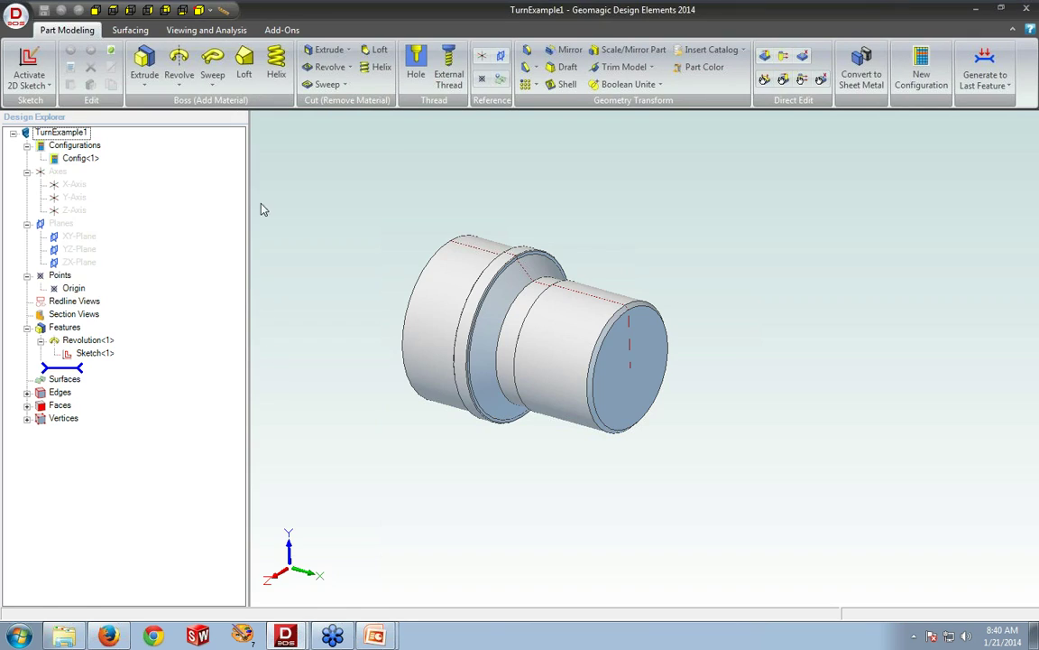
Step: Start the VisualCAM 2014 TURN module, widen its panel and enlarge the job tree
left_click(271, 33)
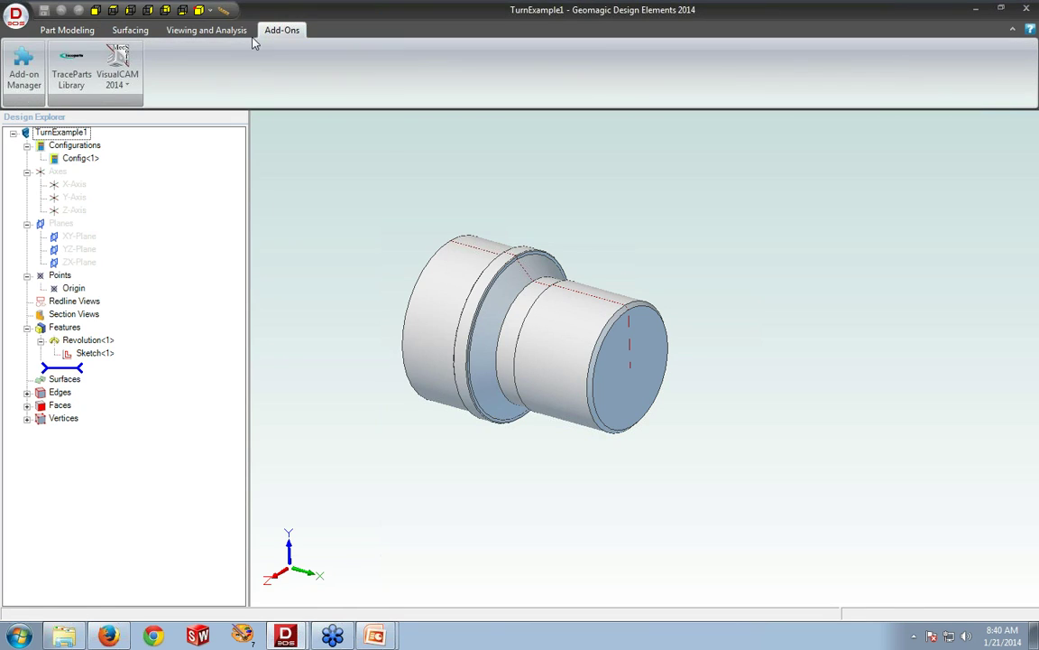
left_click(129, 89)
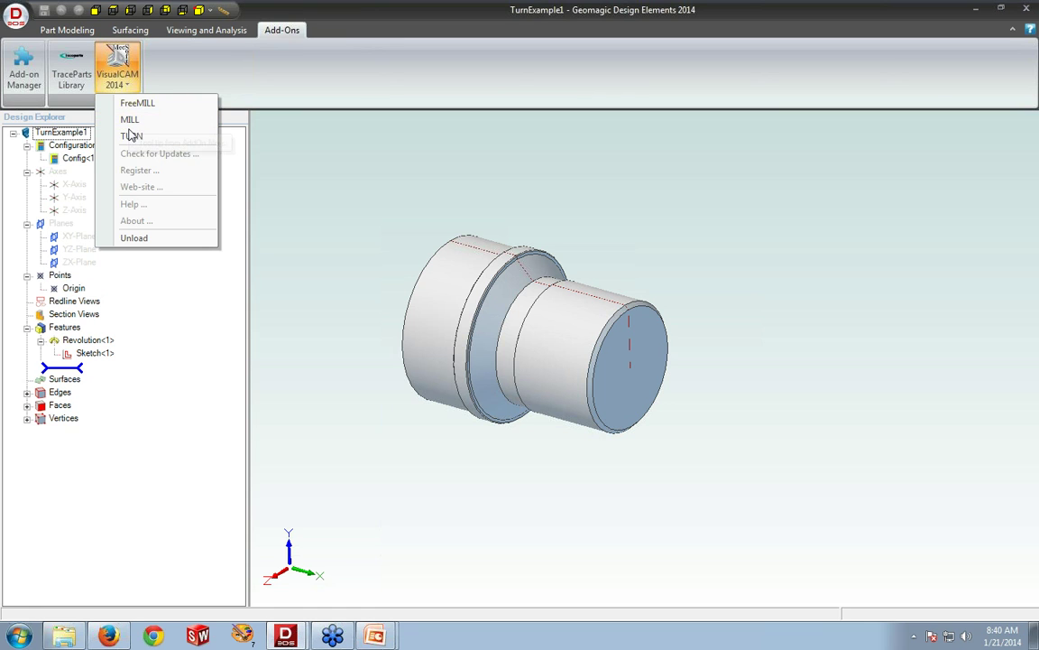
left_click(131, 138)
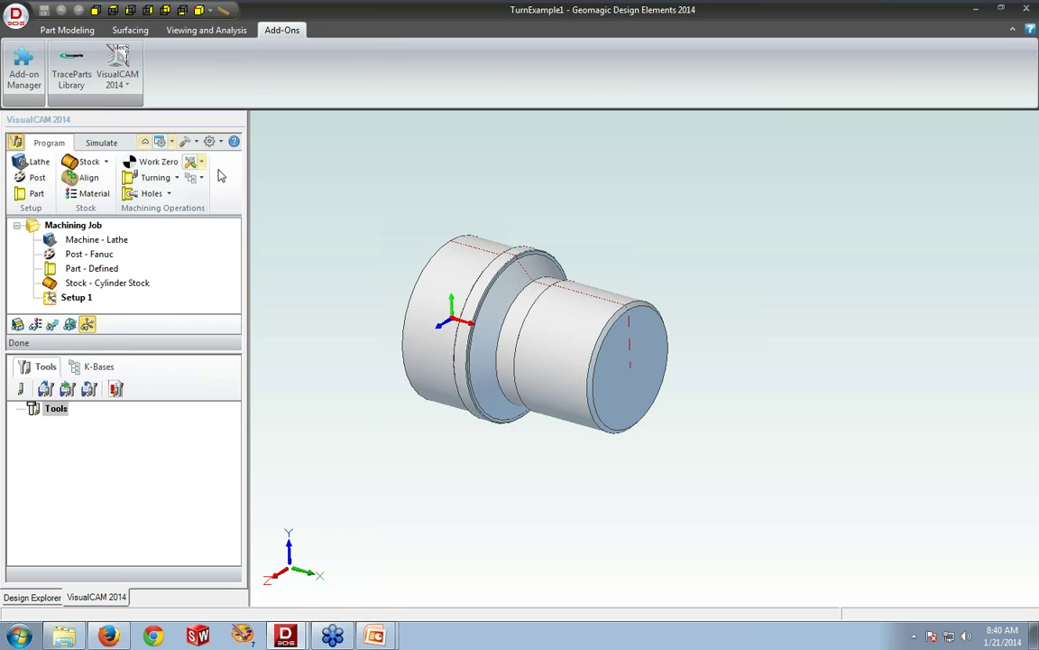
left_click_drag(248, 189, 352, 217)
left_click_drag(245, 351, 241, 416)
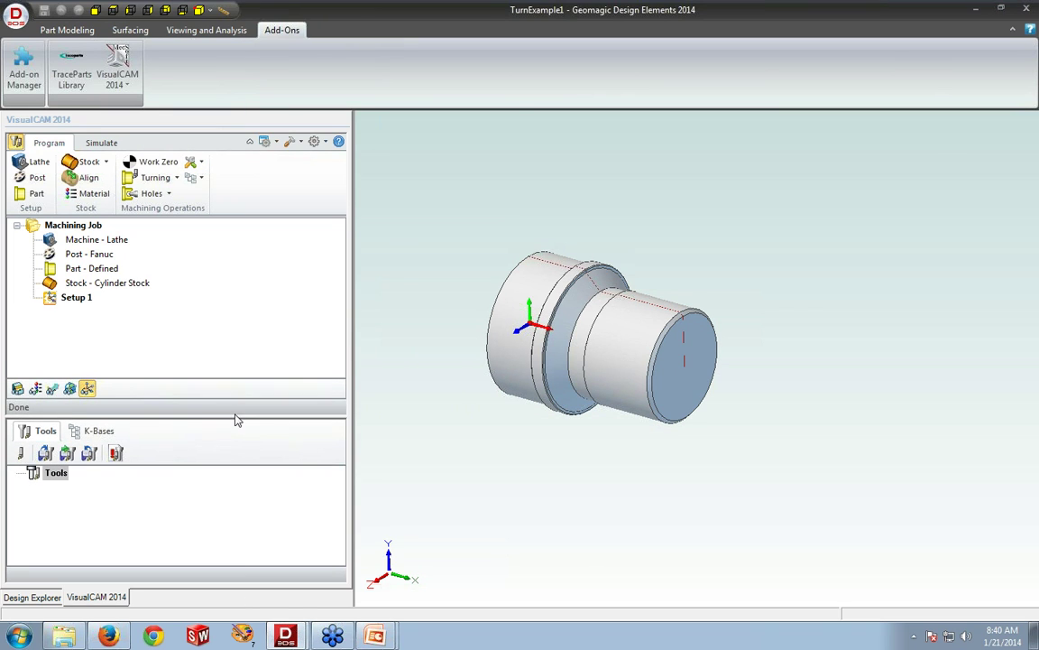
Step: Load the TurnExample5.vkb knowledge base into the lathe job
left_click(191, 177)
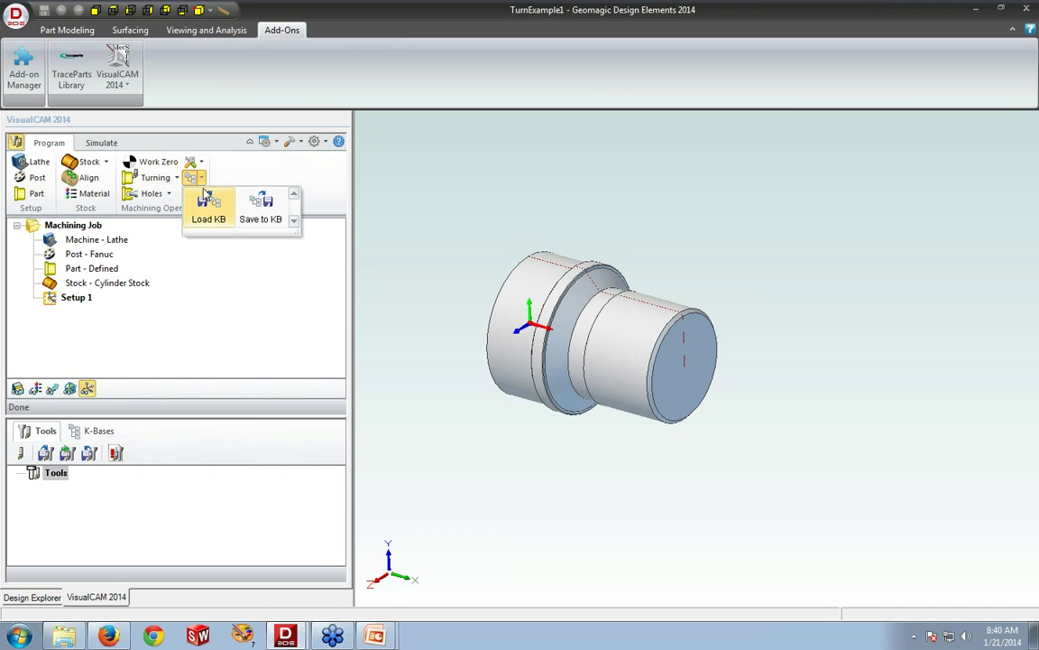
left_click(206, 217)
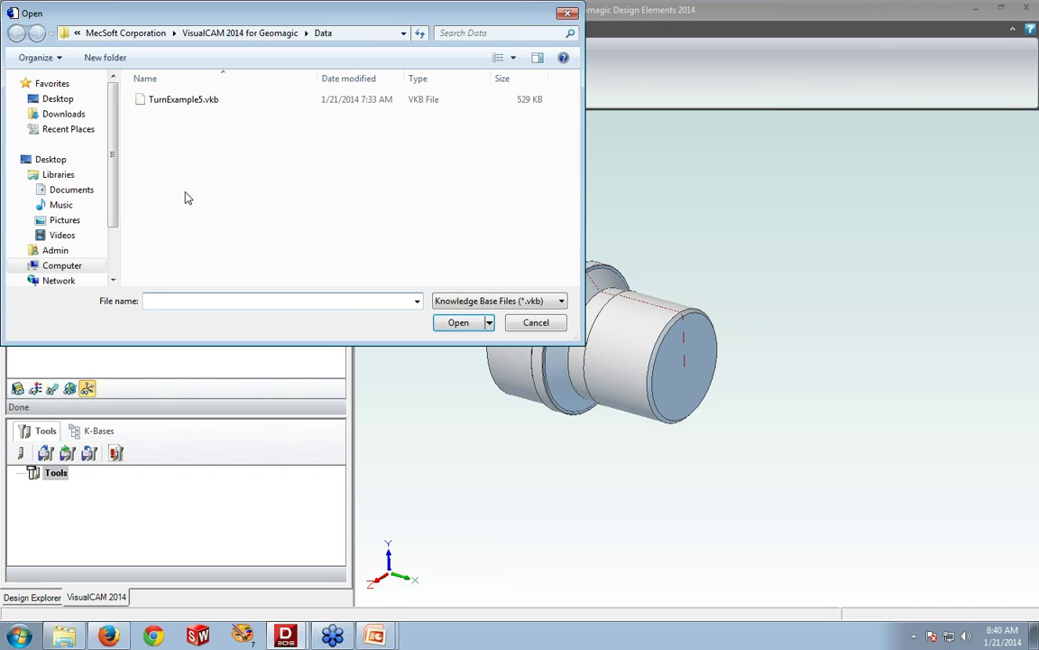
left_click(149, 101)
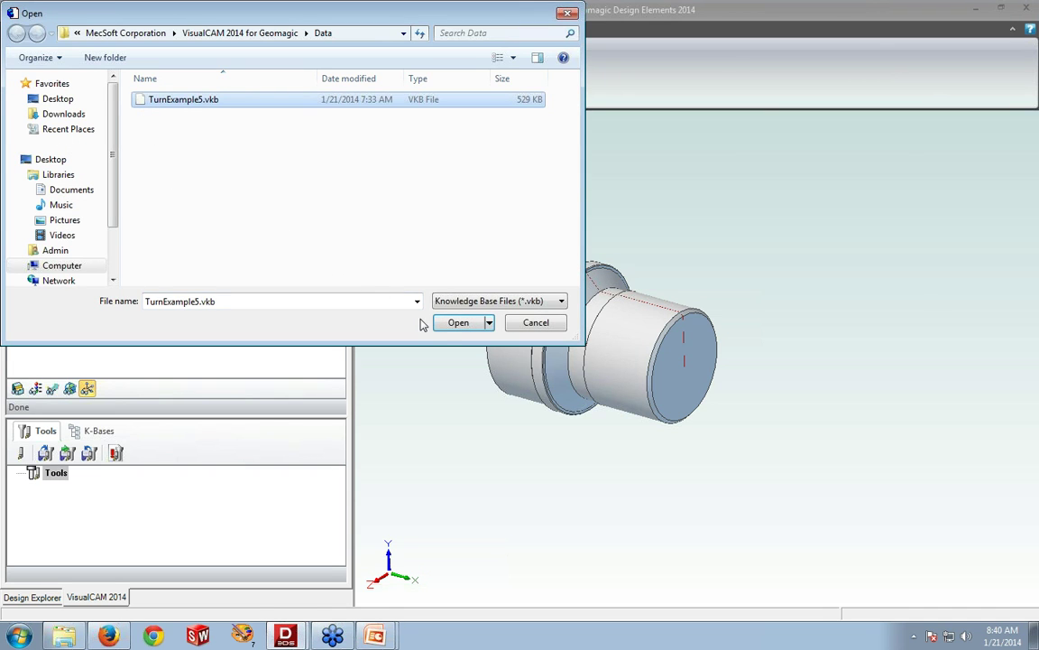
left_click(454, 322)
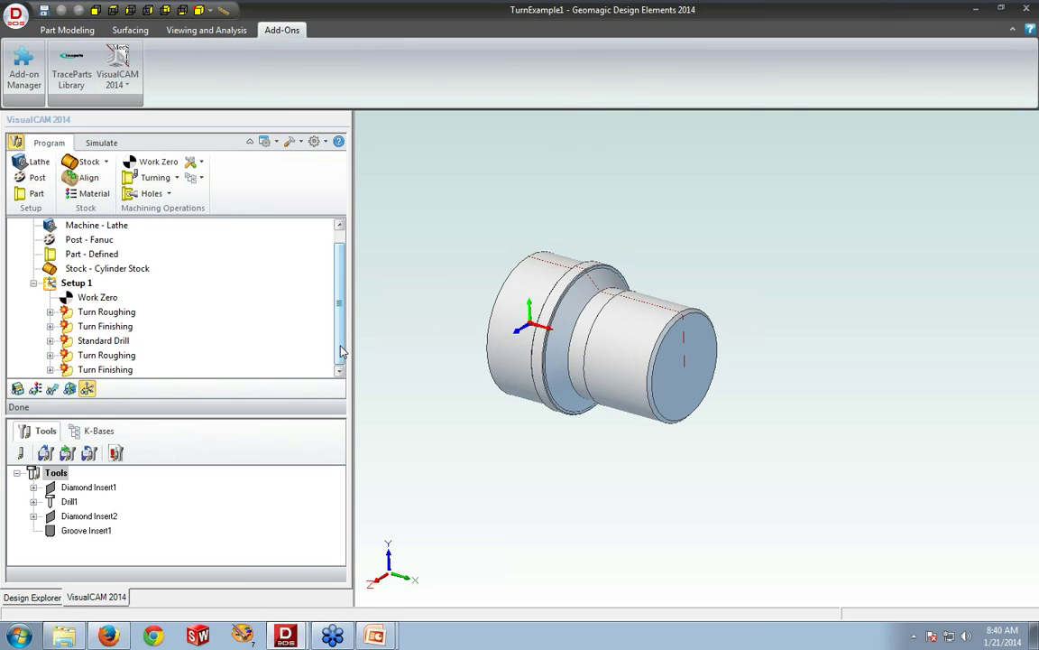
Step: Enlarge the tree to show every operation and check the defined part and Work Zero
scroll(306, 321, "up", 1)
left_click_drag(304, 412, 300, 440)
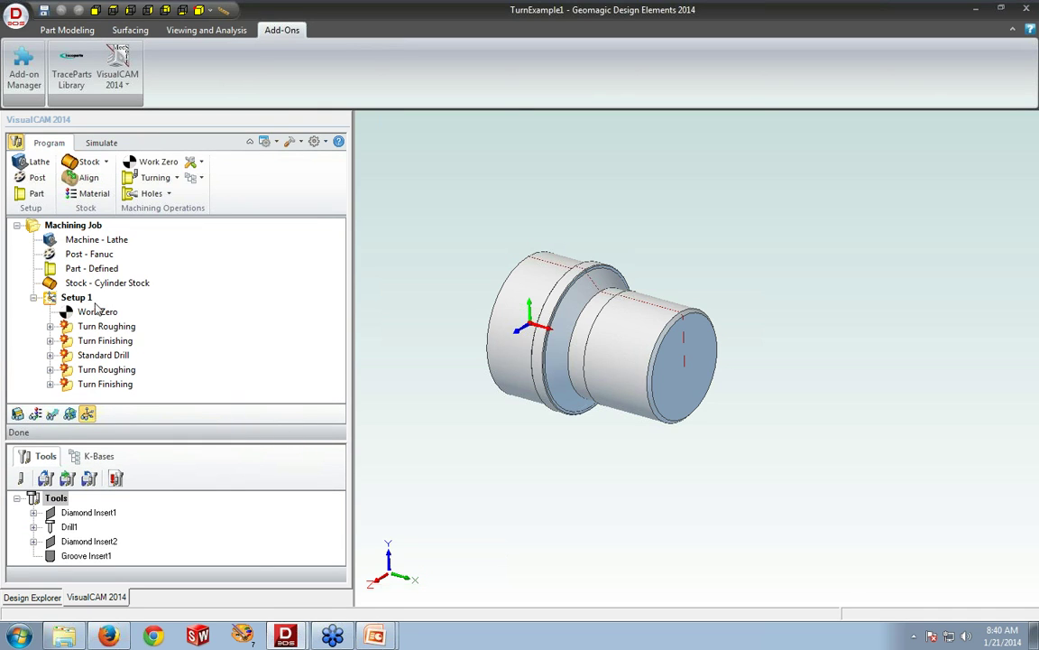
left_click(67, 269)
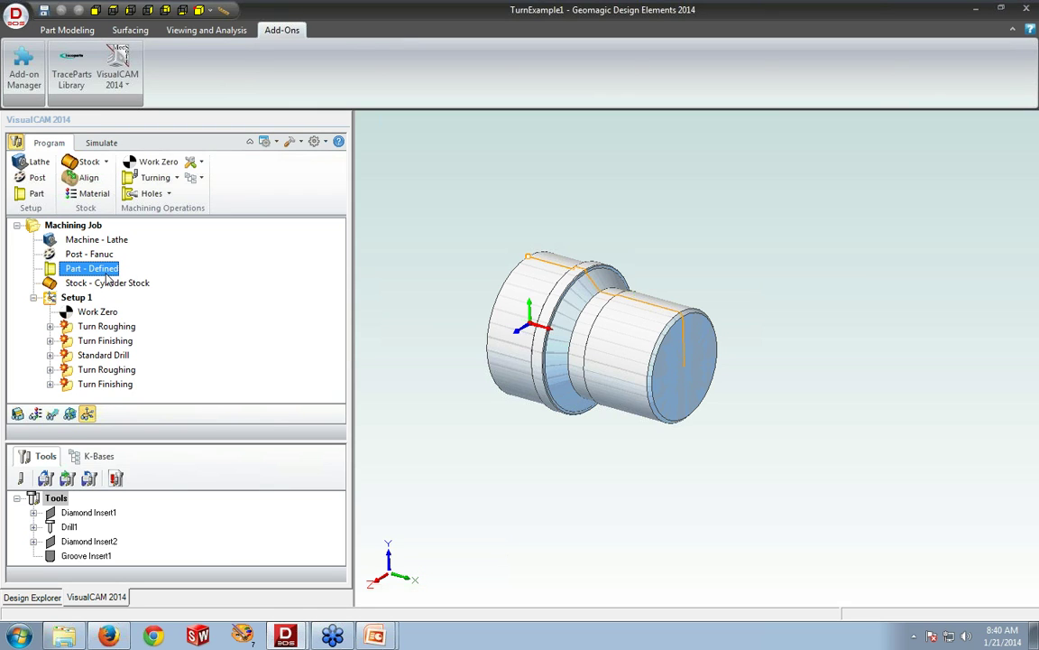
left_click(92, 311)
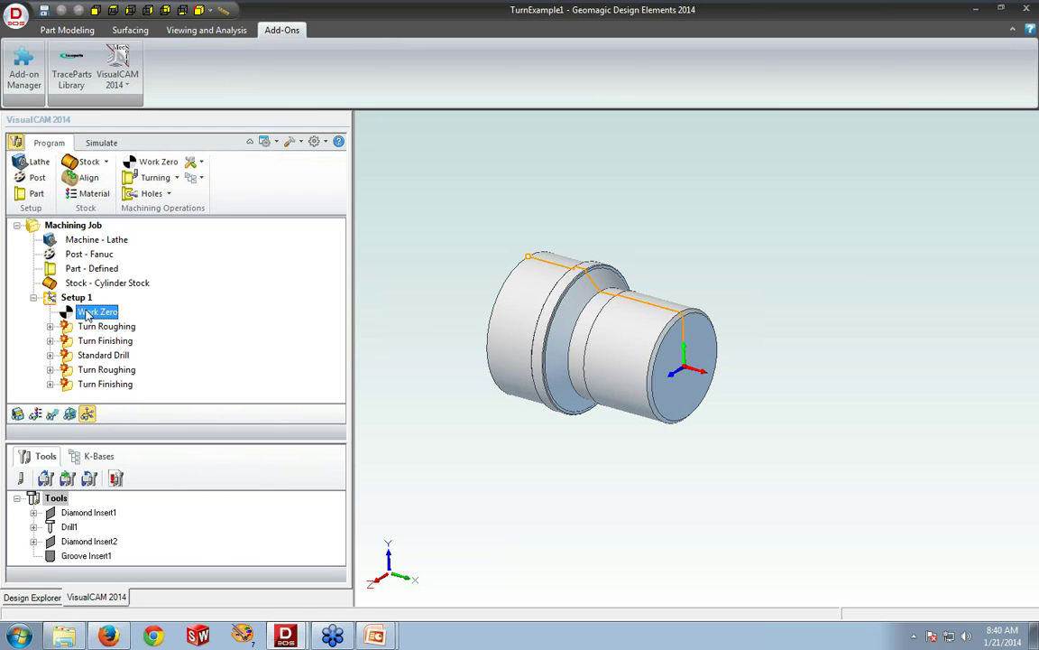
Step: Set Work Zero to the stock box's Right Most face and regenerate it
double_click(74, 312)
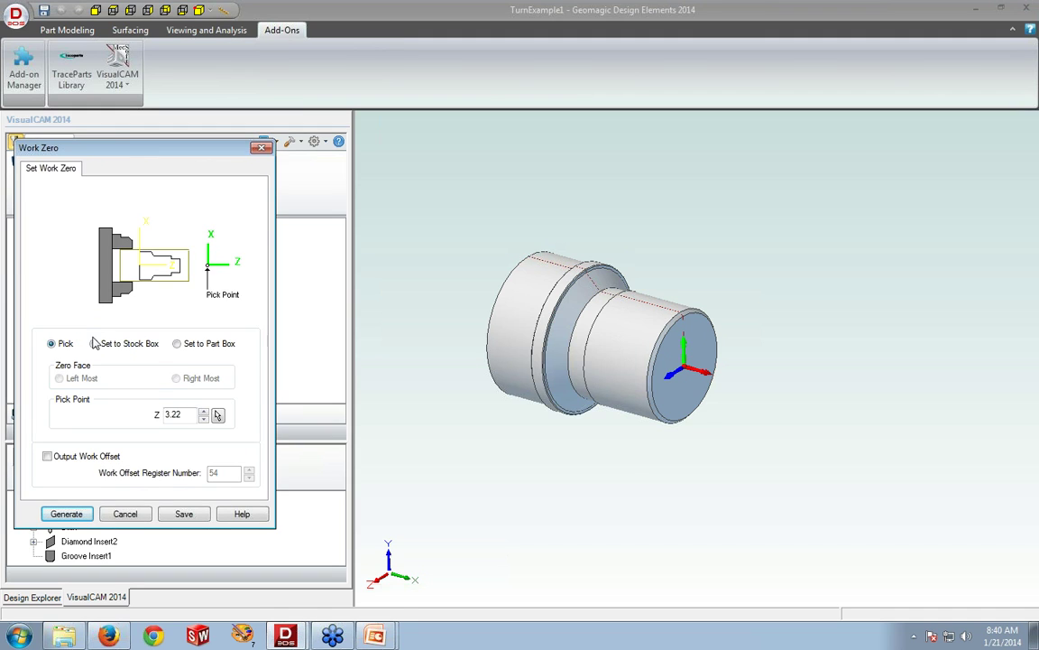
left_click(95, 345)
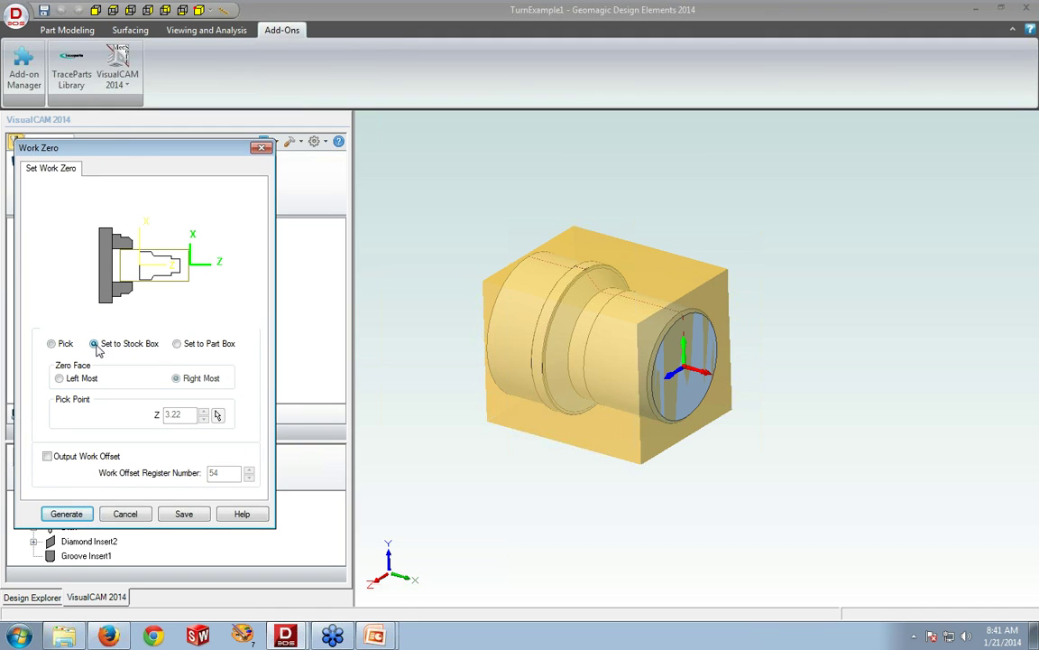
left_click(81, 514)
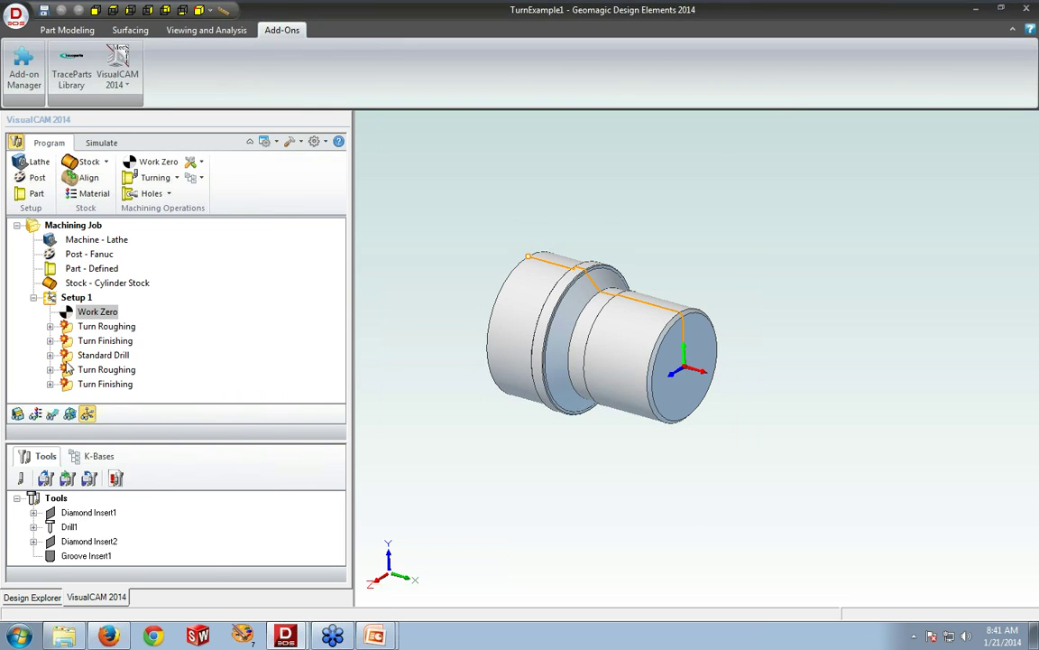
Step: Delete the Standard Drill and the duplicate Turn Roughing and Turn Finishing operations
left_click(65, 355)
key("Delete")
key("Delete")
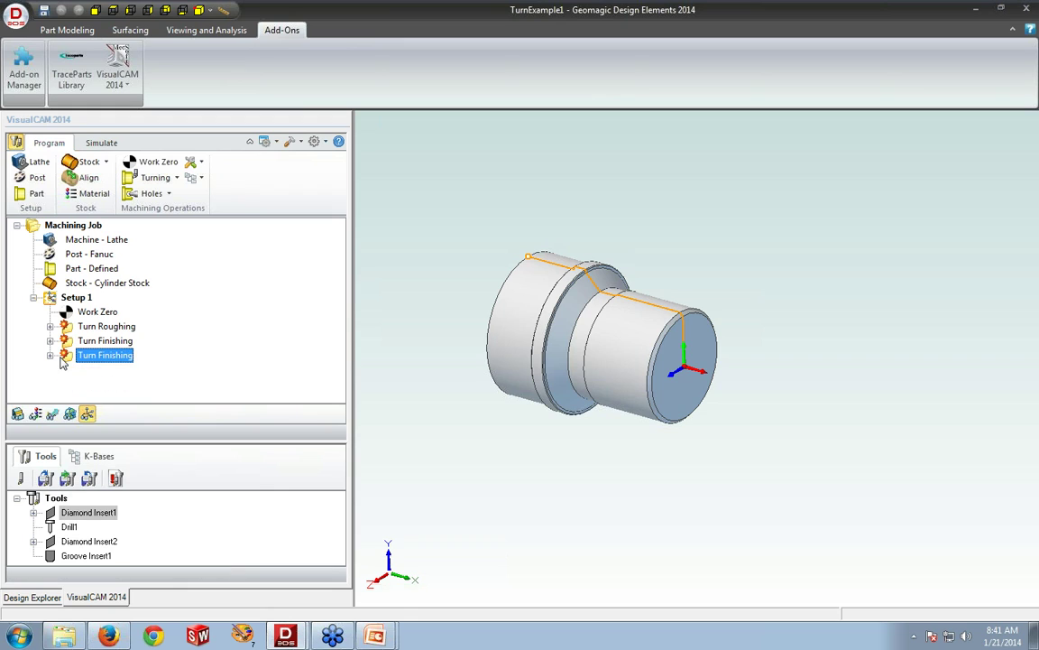
key("Delete")
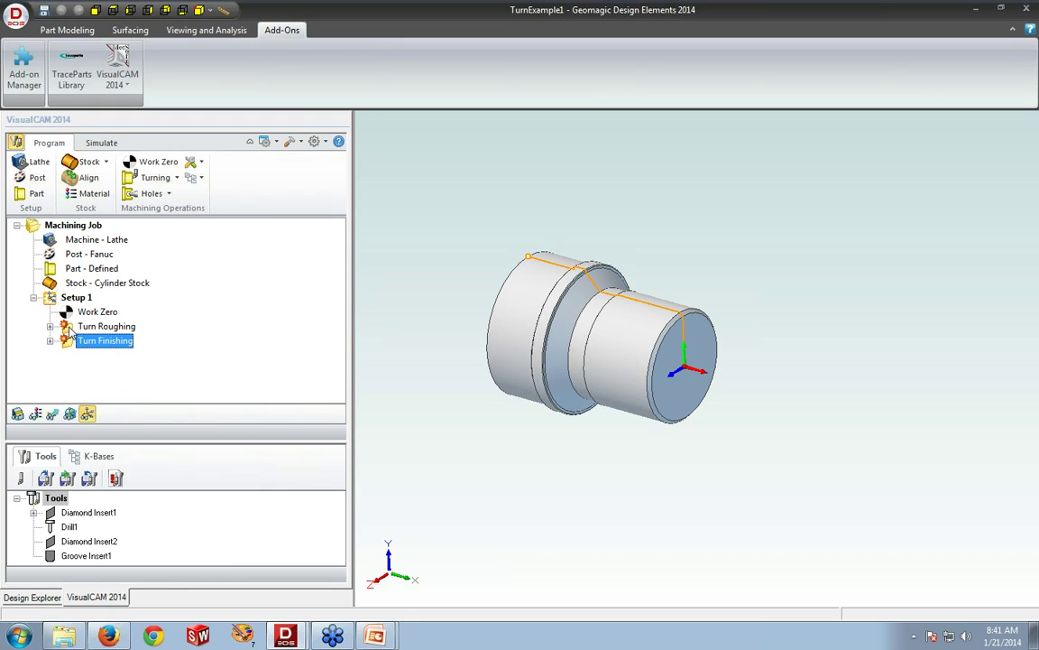
Step: Regenerate all Setup 1 toolpaths and display the Turn Roughing toolpath
left_click(69, 328)
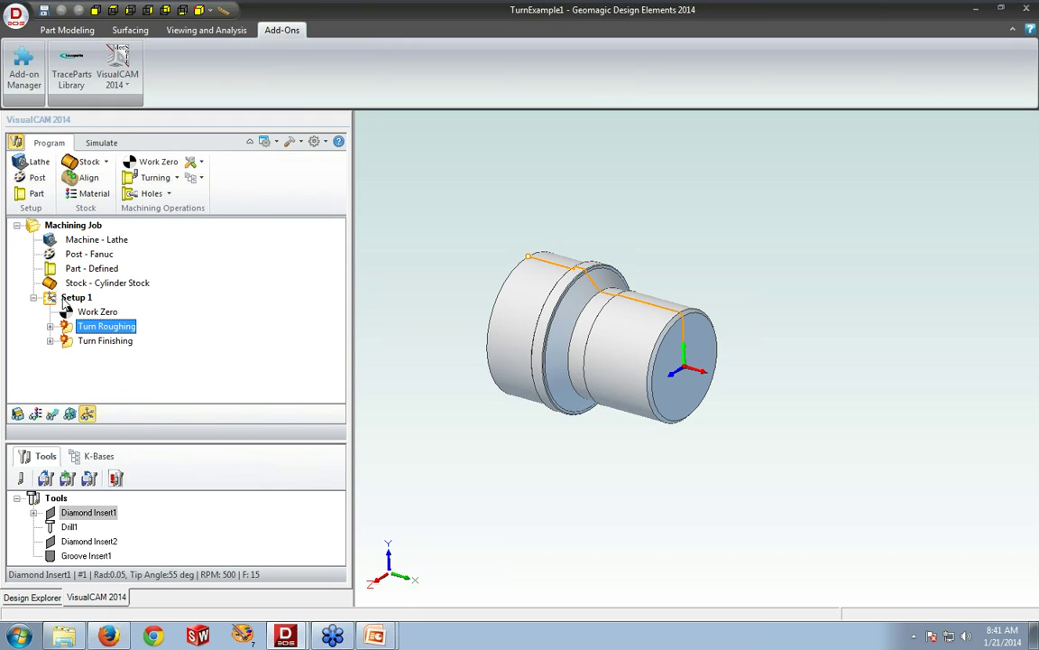
right_click(65, 299)
left_click(69, 307)
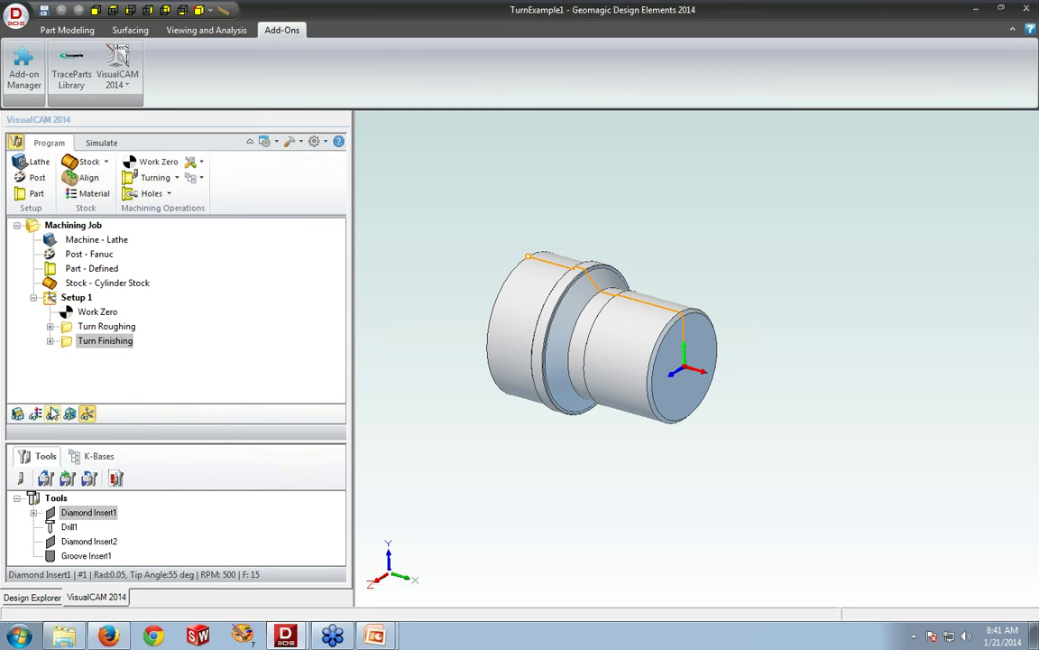
left_click(70, 326)
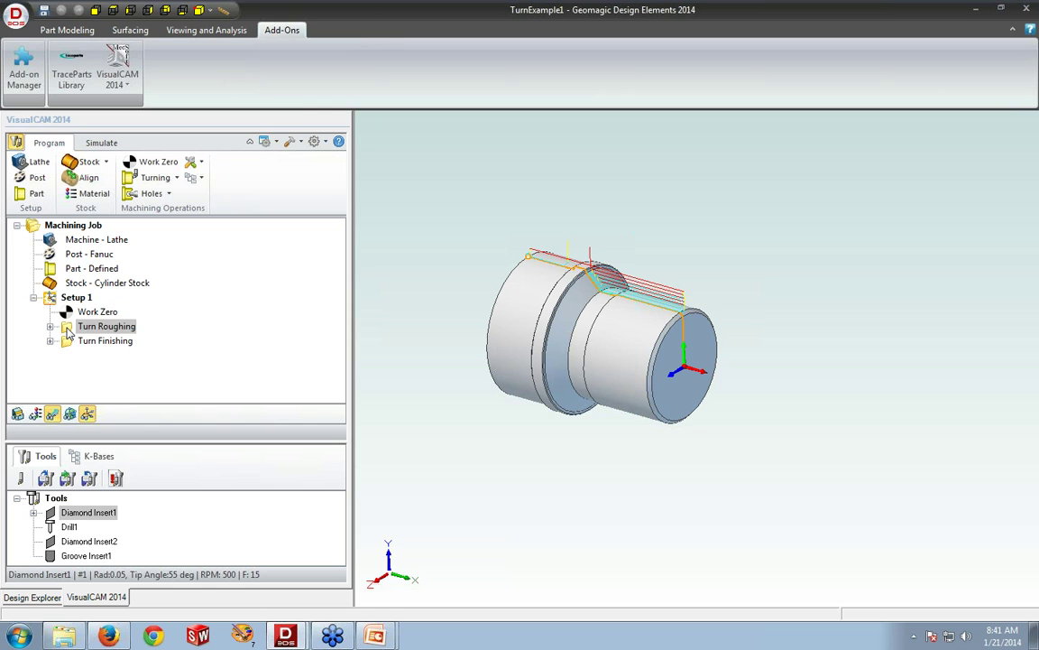
left_click(71, 299)
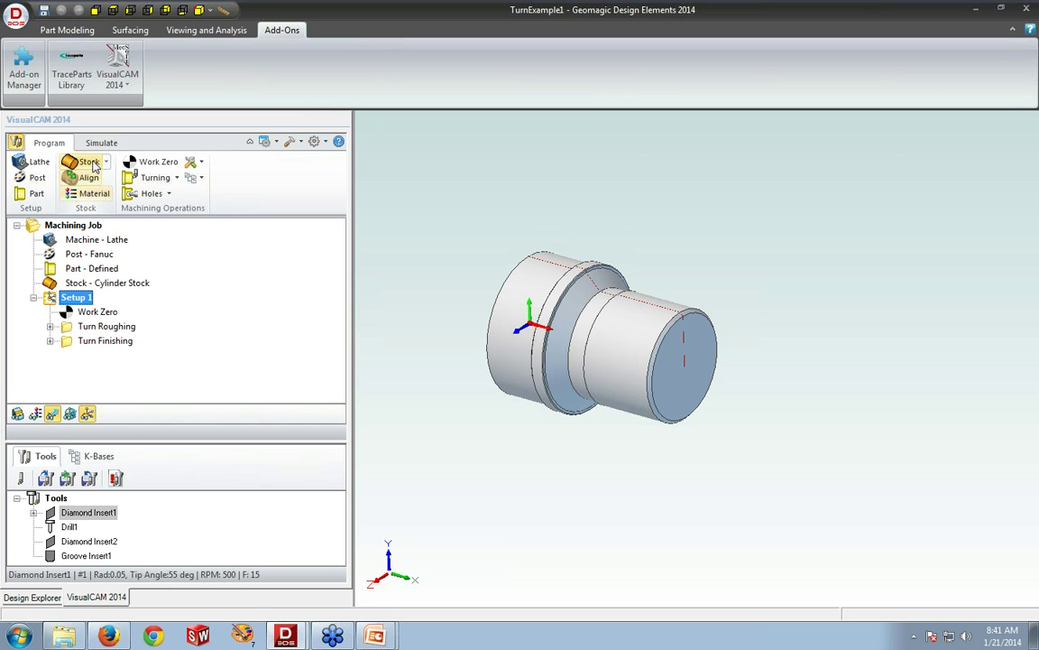
left_click(101, 142)
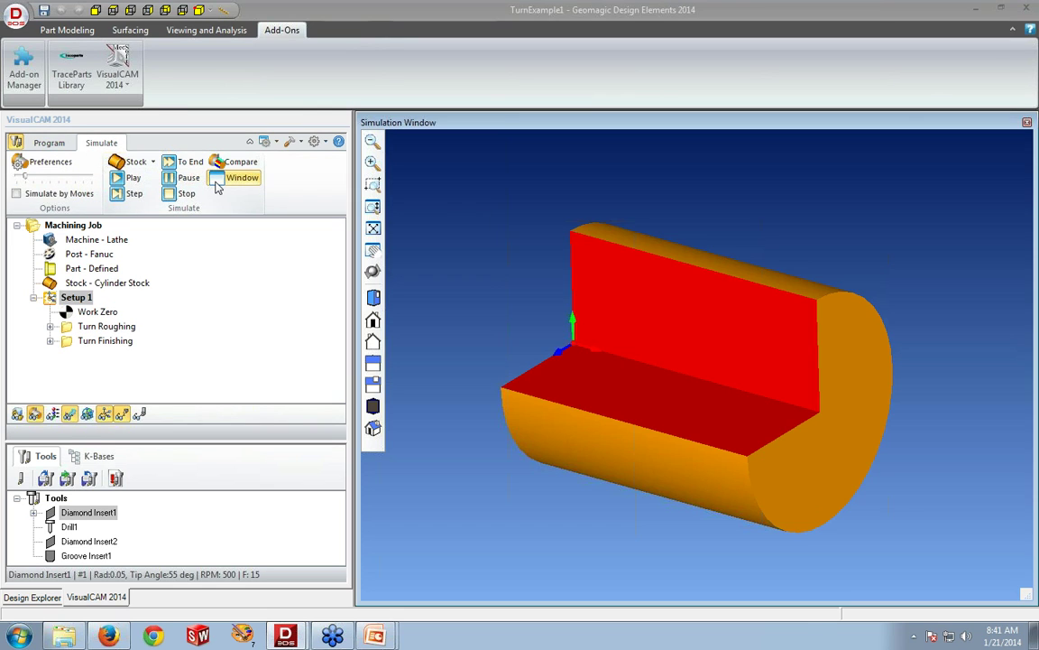
Step: Play the Setup 1 cutting simulation on the cylinder stock, then close the Simulation Window
left_click(120, 183)
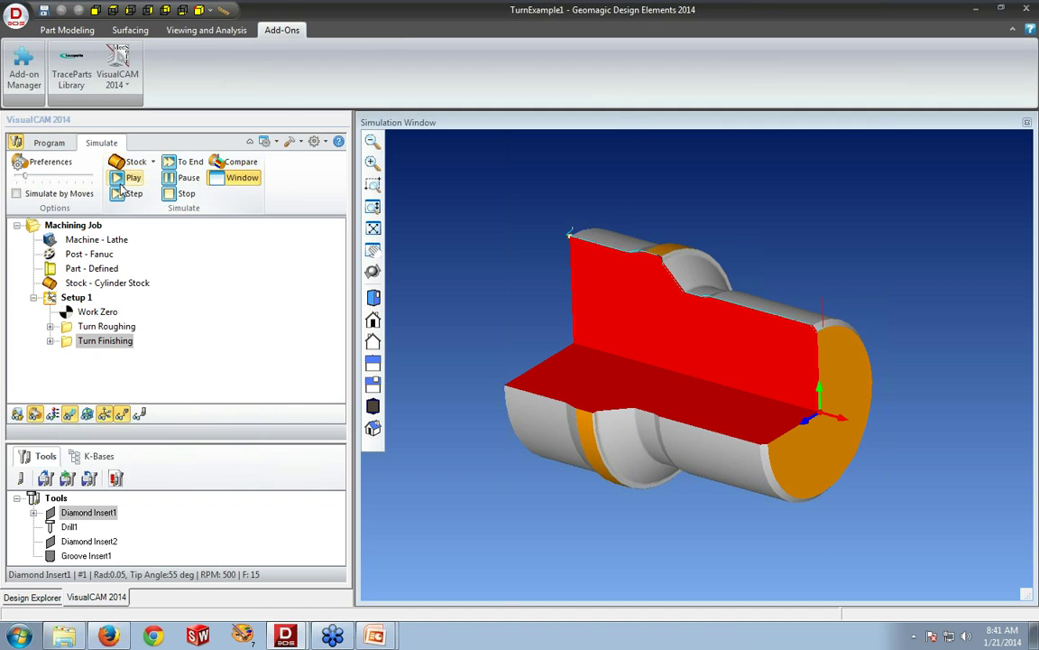
left_click(1027, 124)
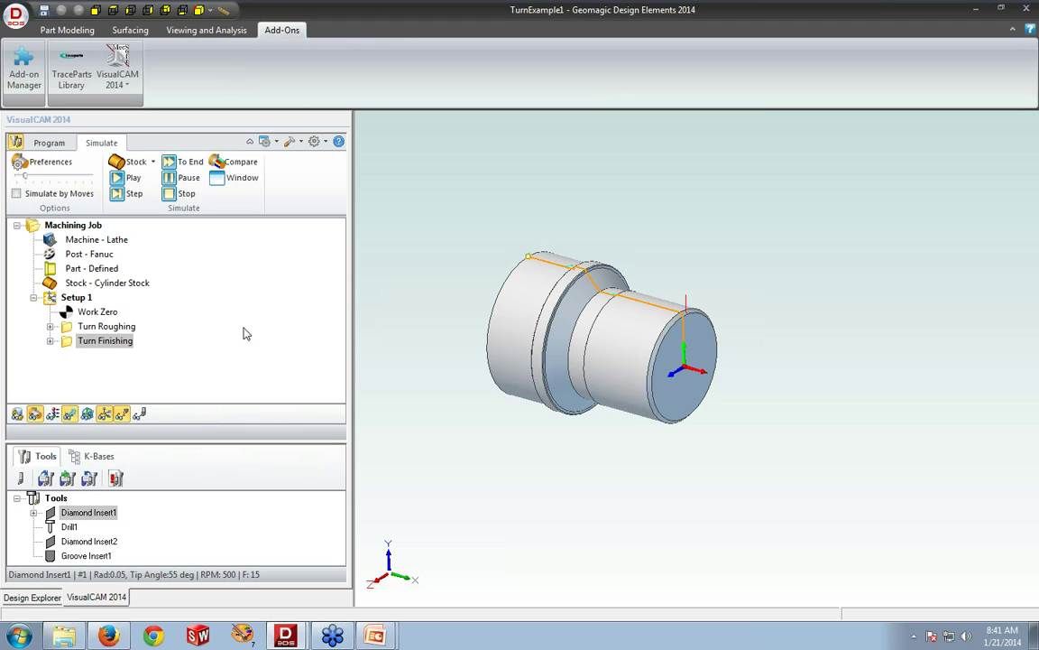
Step: Limit Turn Finishing to picked start and end points on the part and regenerate it
double_click(65, 345)
left_click(287, 180)
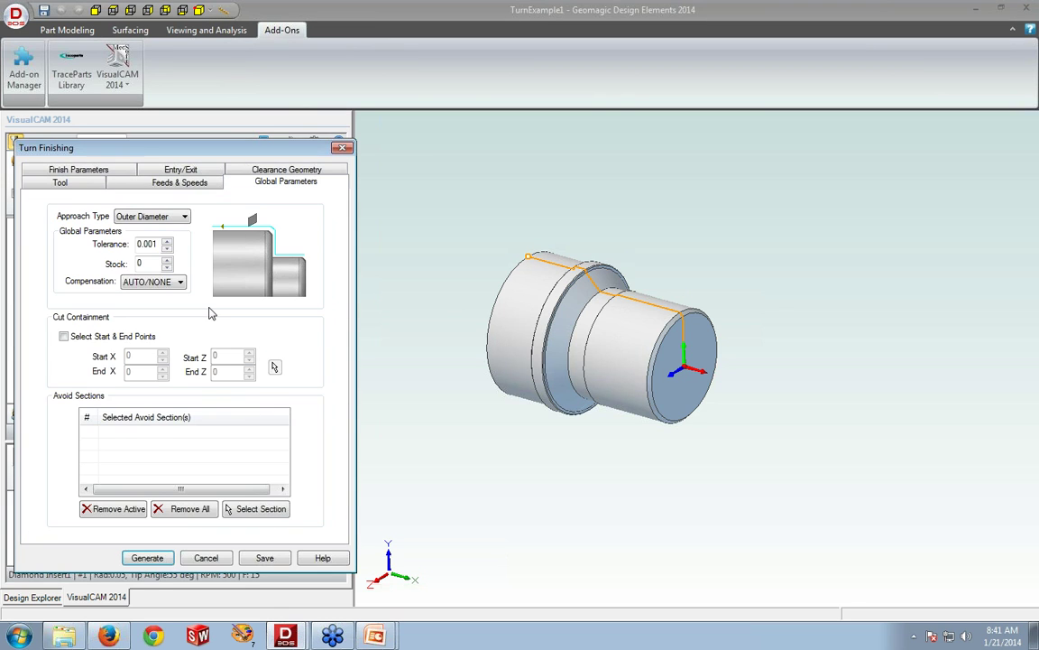
left_click(138, 336)
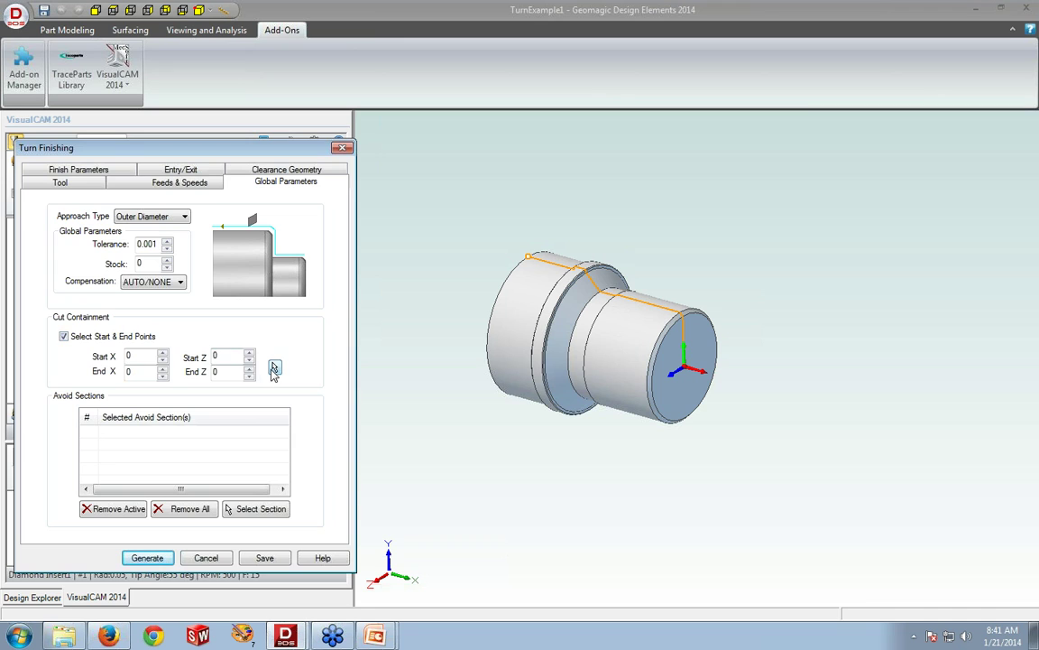
left_click(275, 367)
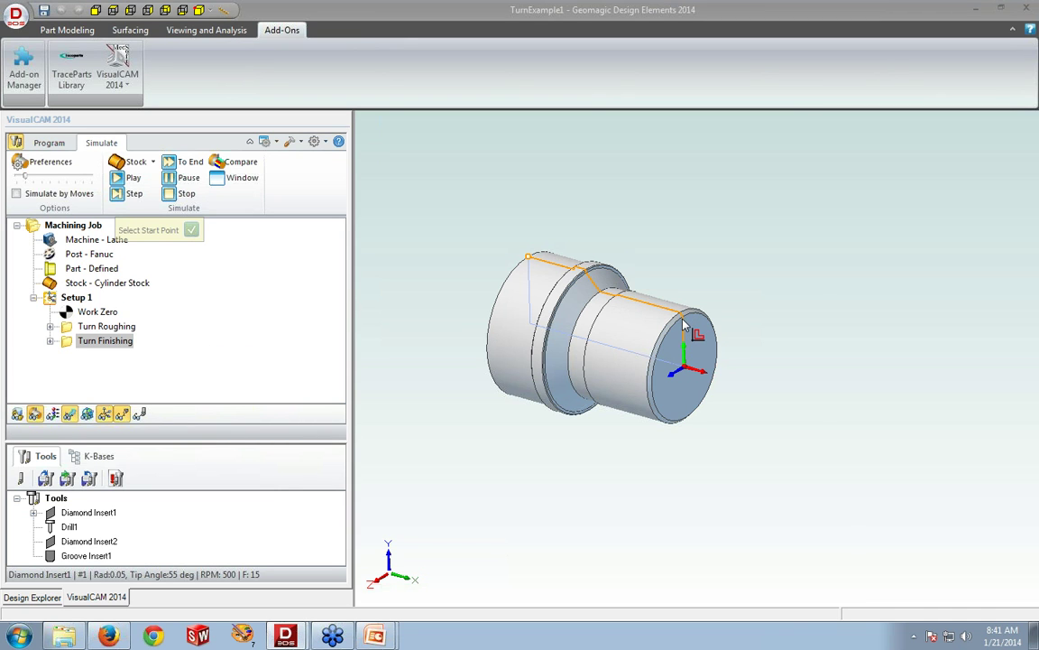
left_click(683, 319)
left_click(539, 271)
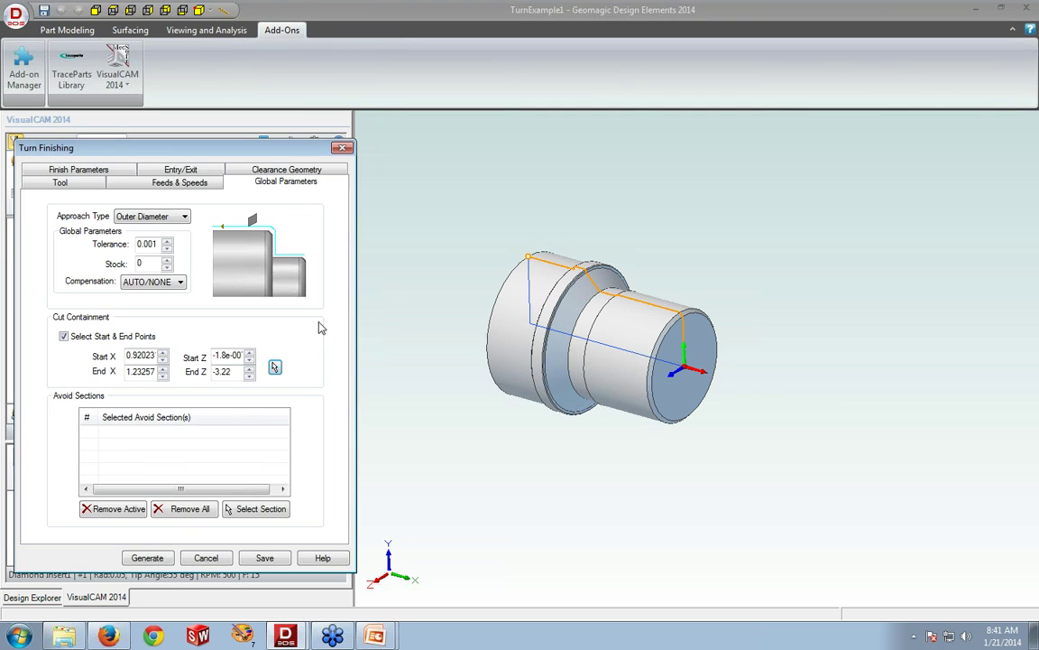
left_click(159, 557)
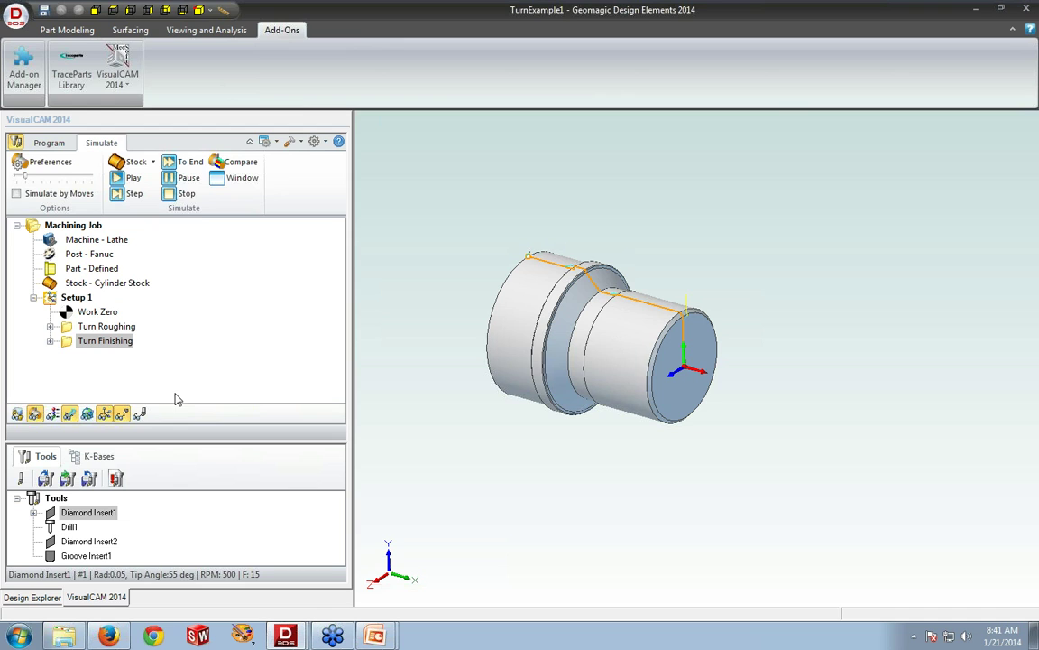
Step: Play the turning toolpath simulation, then close the Simulation Window to return to the part view
left_click(236, 177)
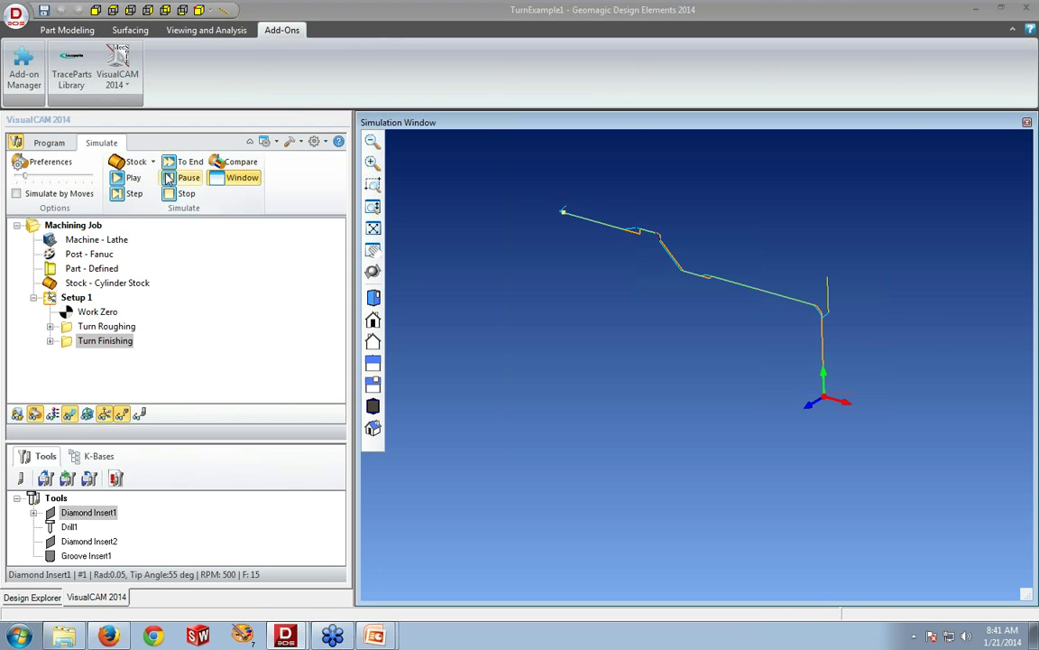
left_click(127, 179)
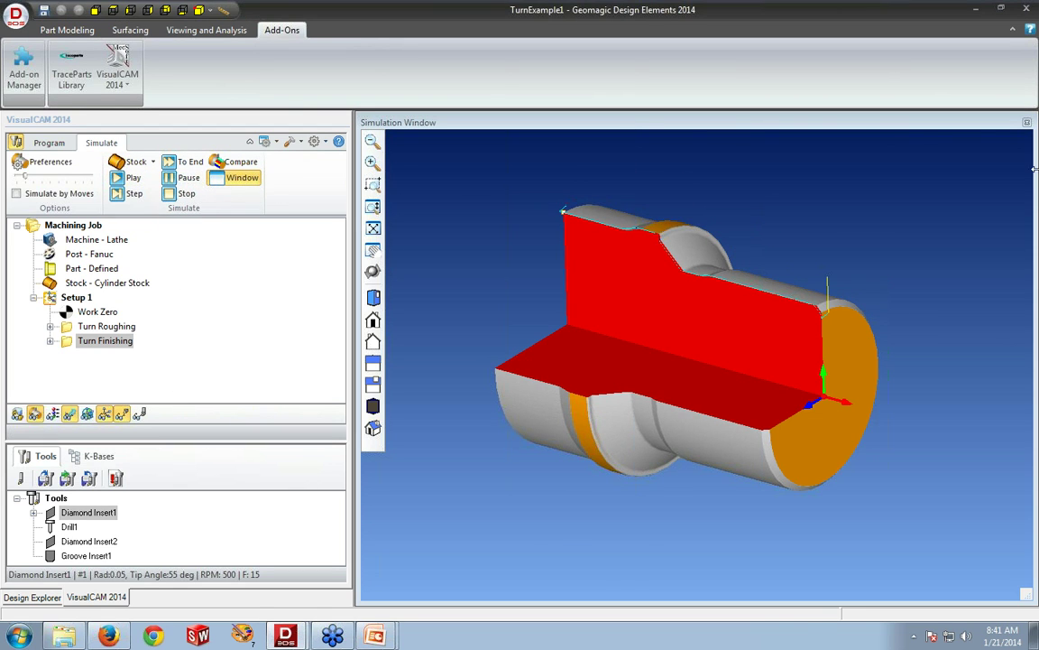
left_click(1026, 123)
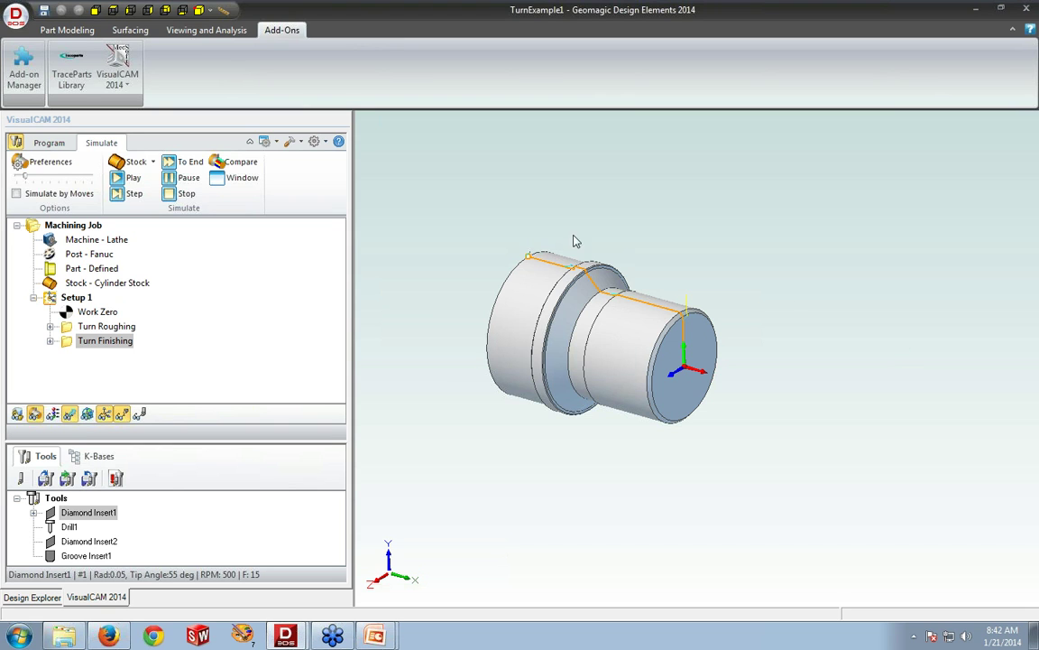
Step: Orient the turned part to an isometric view and switch the VisualCAM browser to the Program tab
left_click(177, 31)
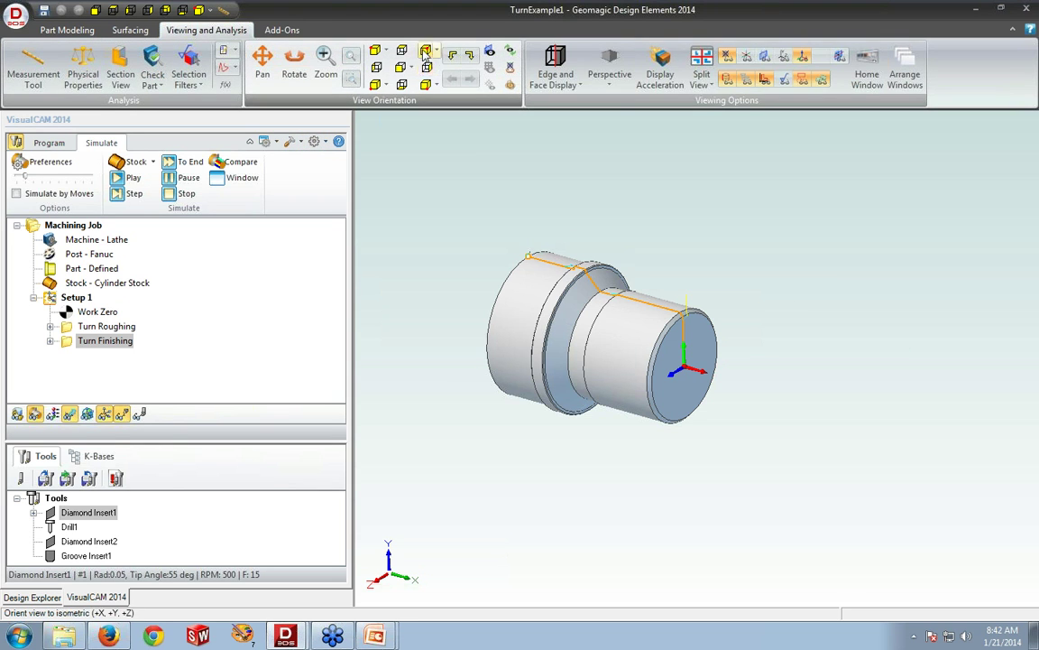
left_click(378, 50)
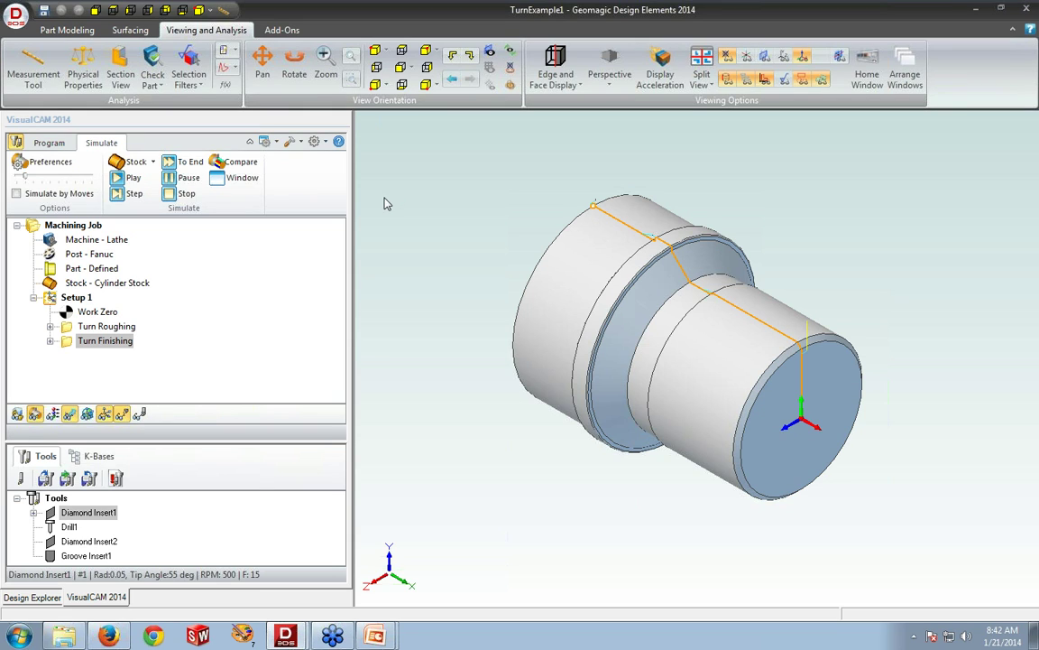
left_click(48, 143)
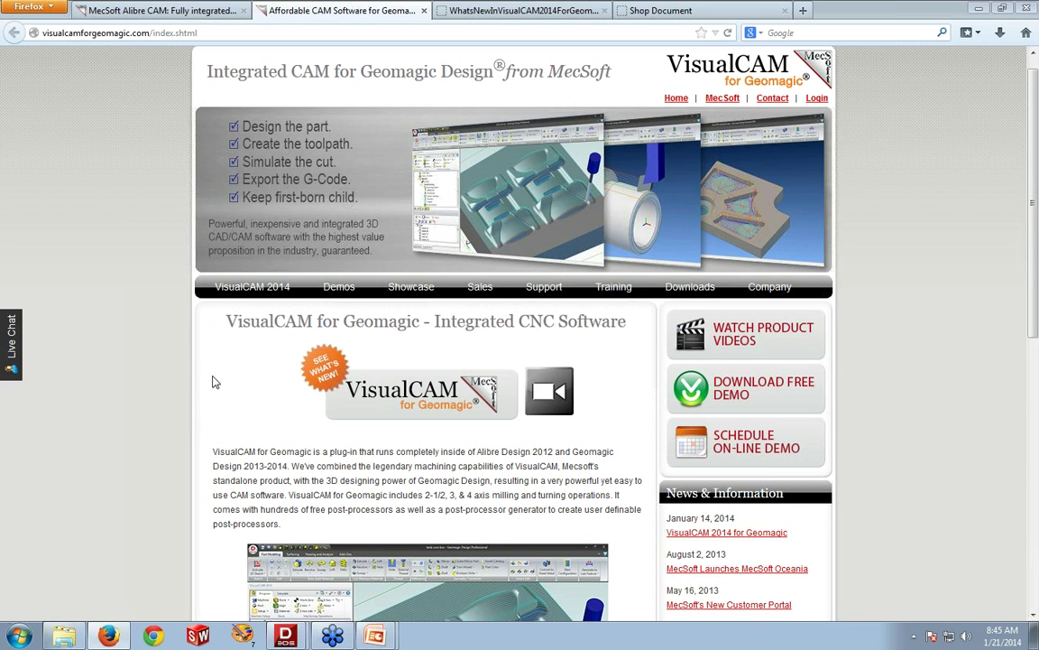
mouse_move(234, 296)
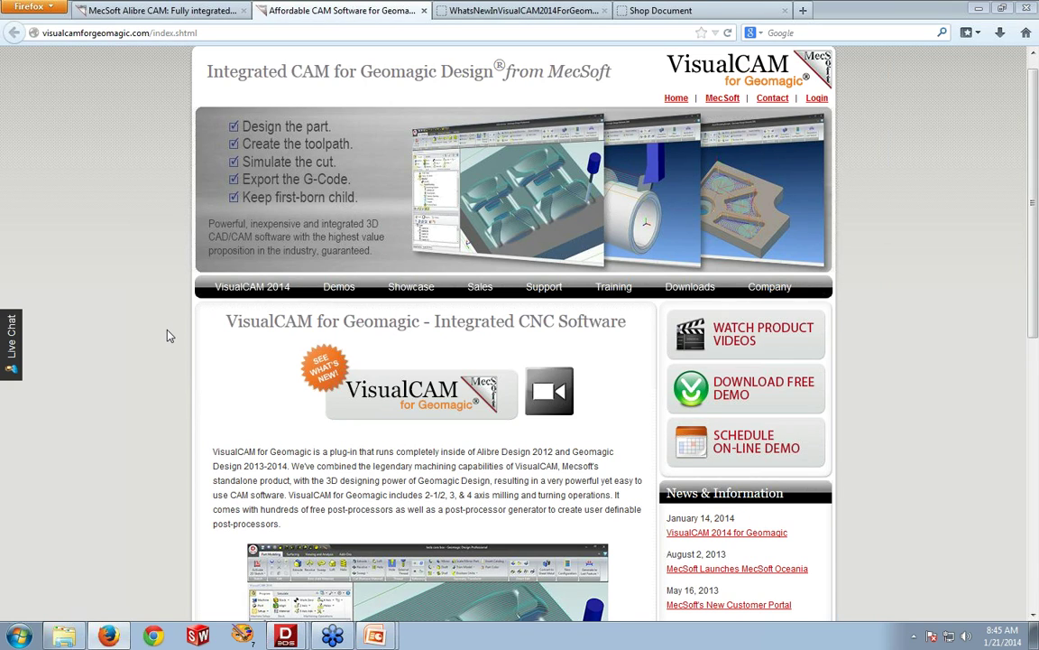
left_click(344, 400)
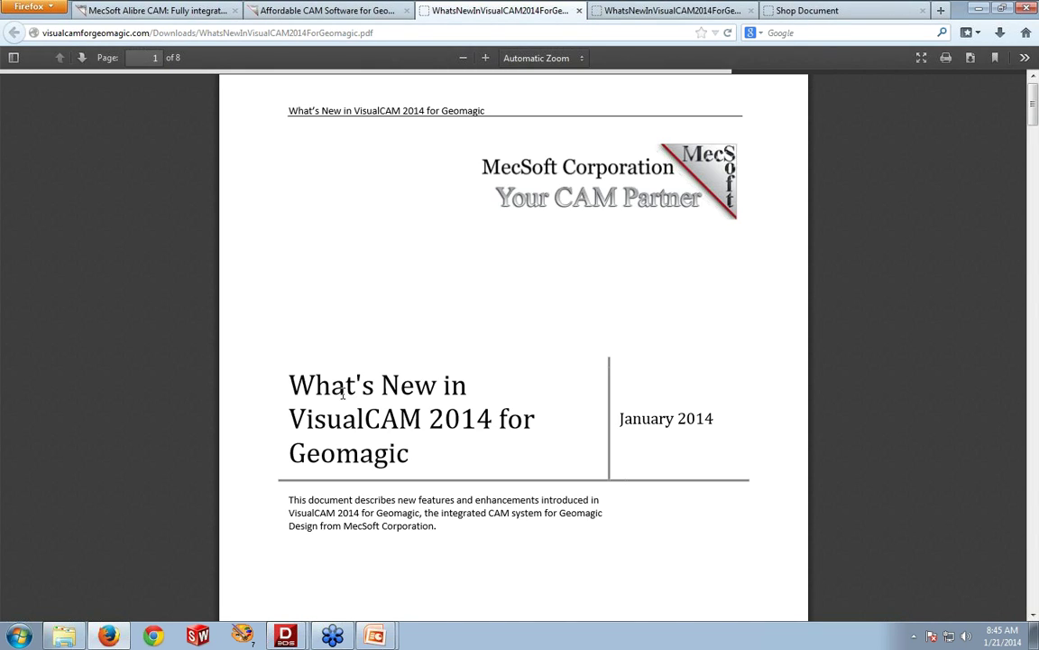
Step: Scroll the What's New PDF down to the Always Keep Tool Down examples on page 4
scroll(343, 393, "down", 2)
scroll(343, 394, "down", 5)
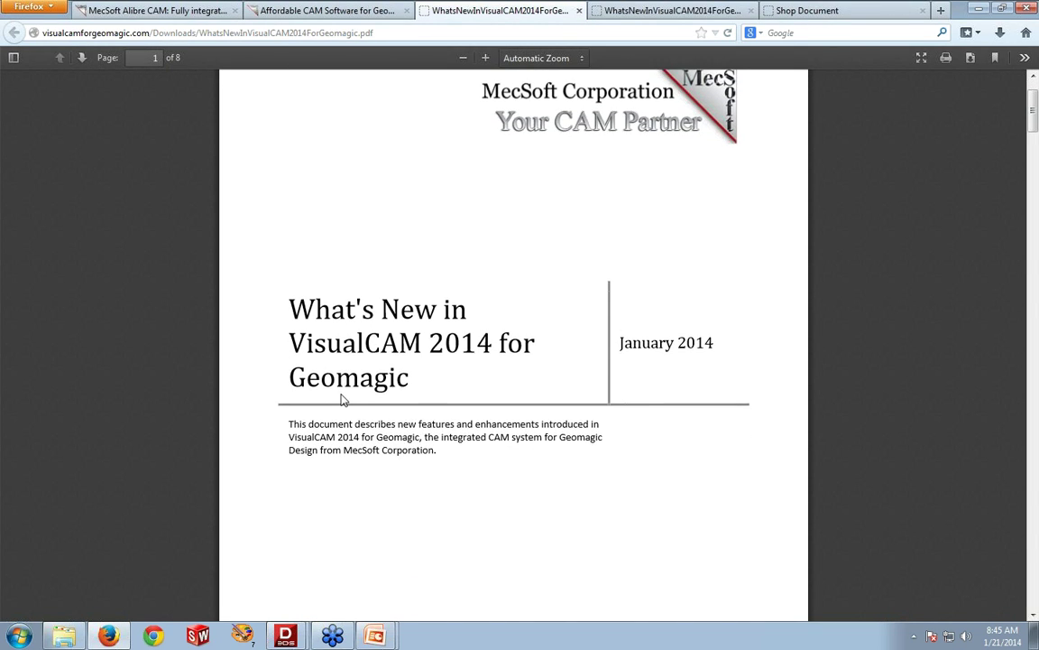
scroll(342, 401, "down", 7)
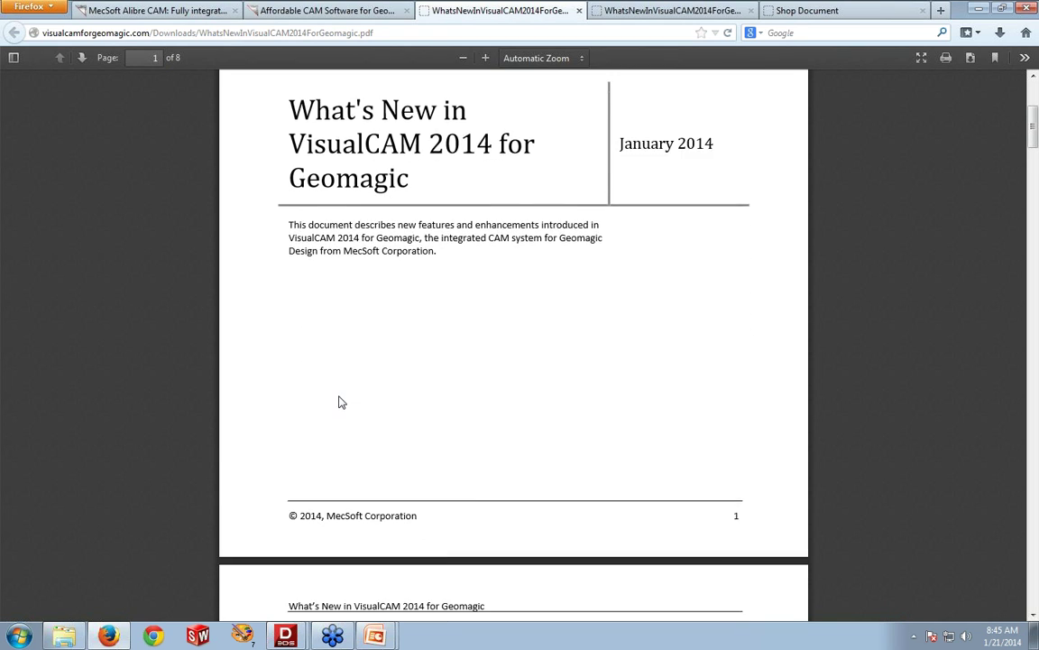
scroll(339, 399, "down", 6)
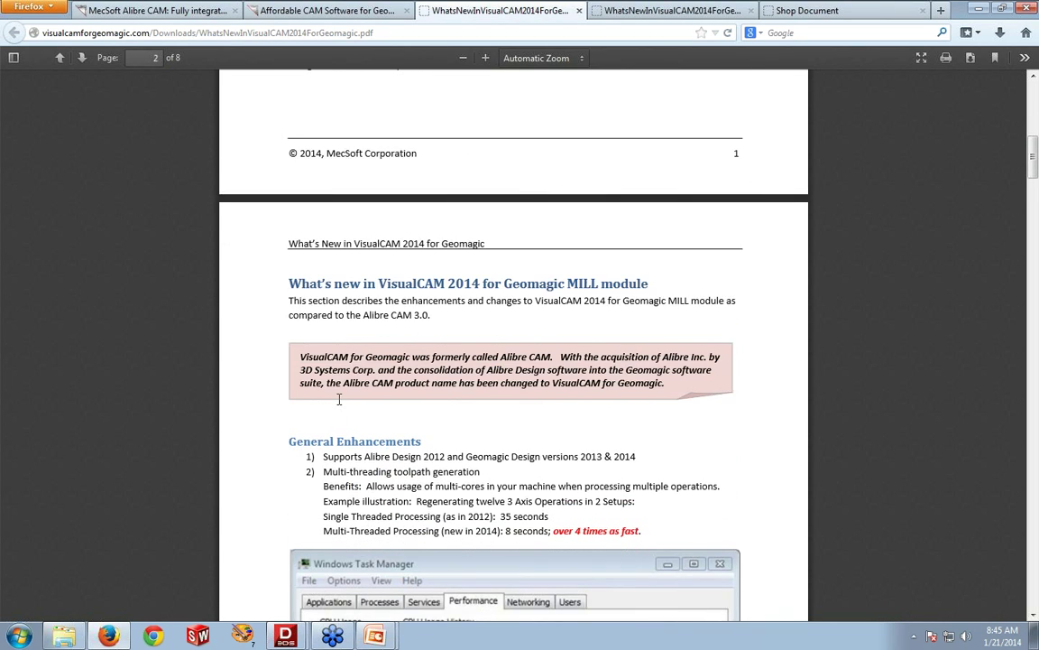
scroll(339, 398, "down", 6)
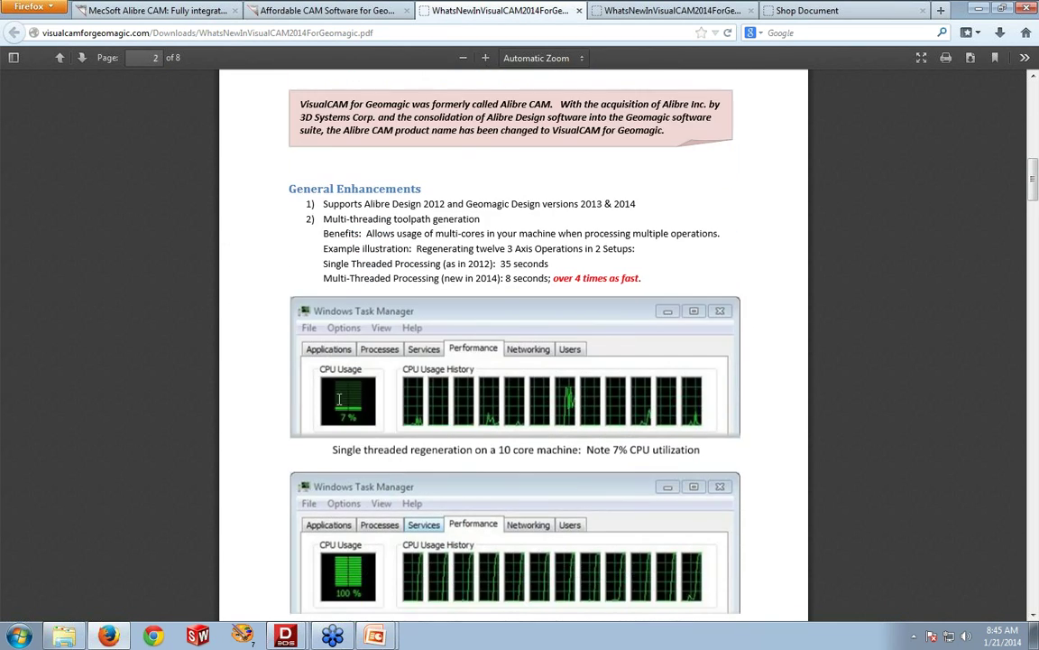
scroll(339, 400, "down", 5)
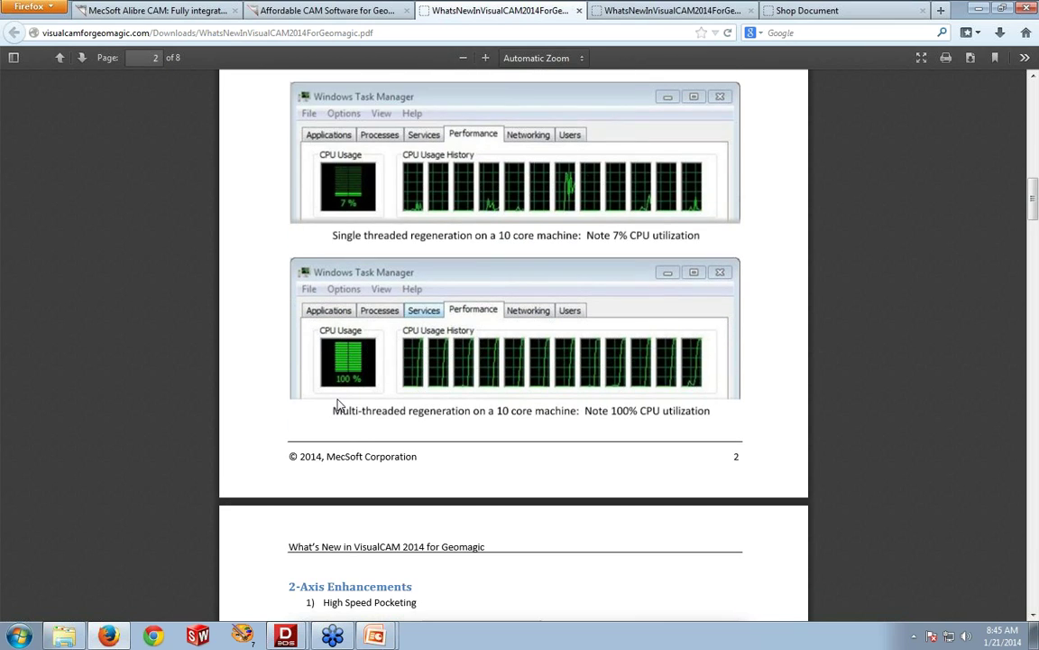
scroll(339, 400, "down", 9)
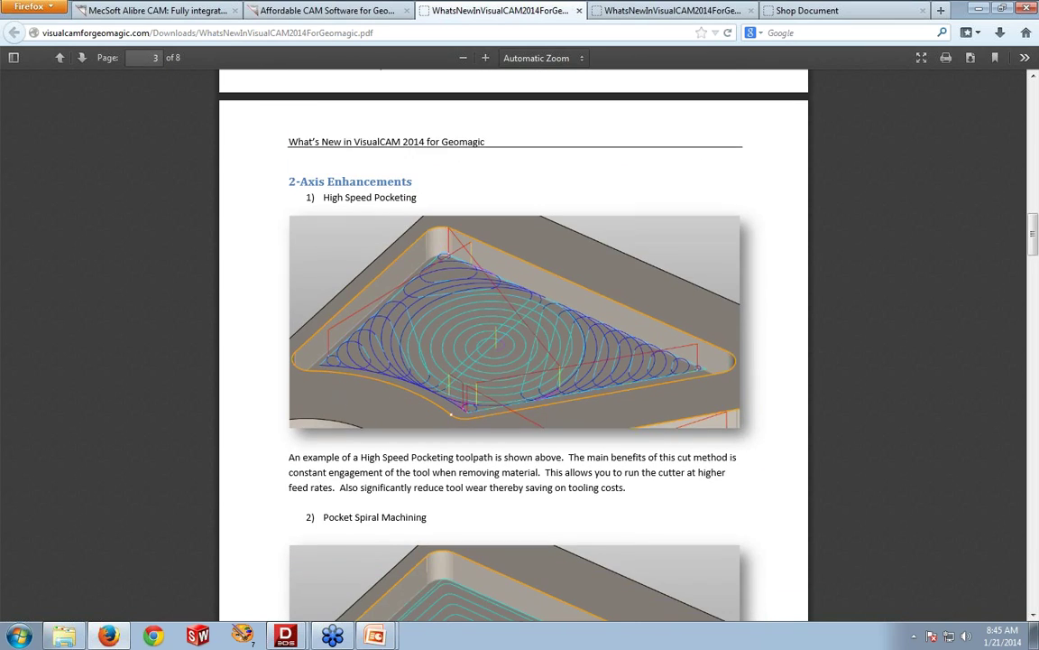
scroll(338, 406, "down", 5)
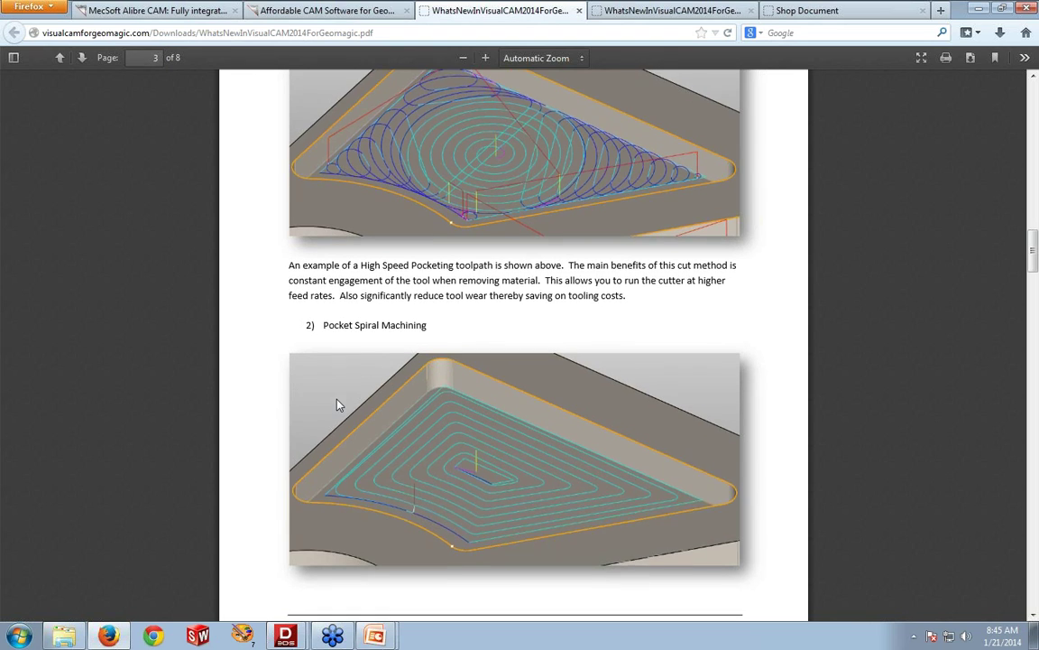
scroll(338, 405, "down", 1)
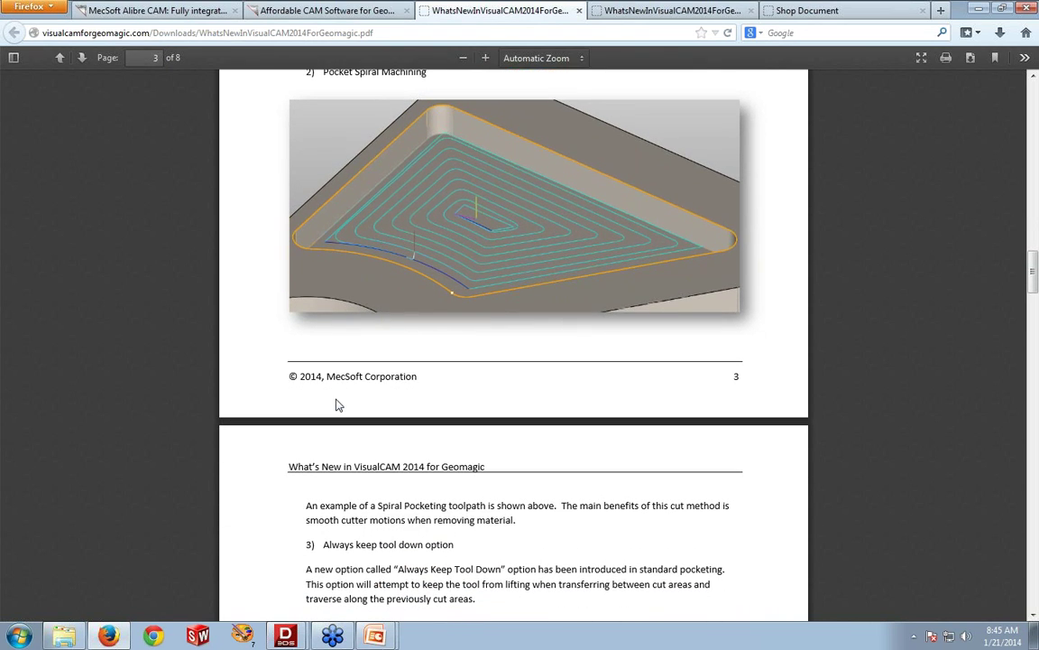
scroll(336, 405, "down", 7)
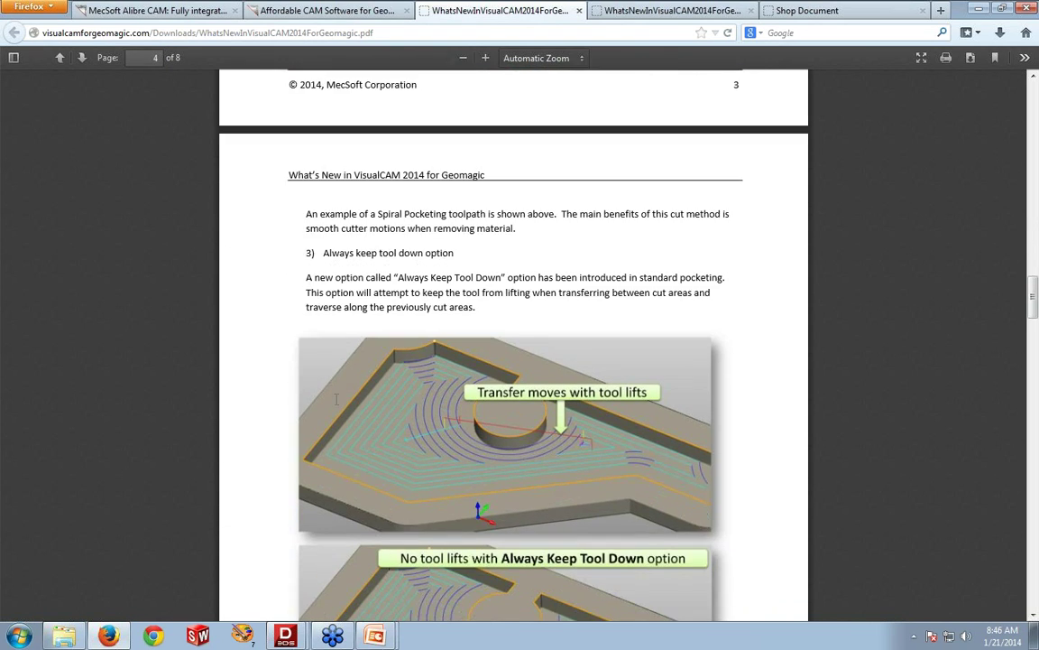
scroll(334, 405, "down", 3)
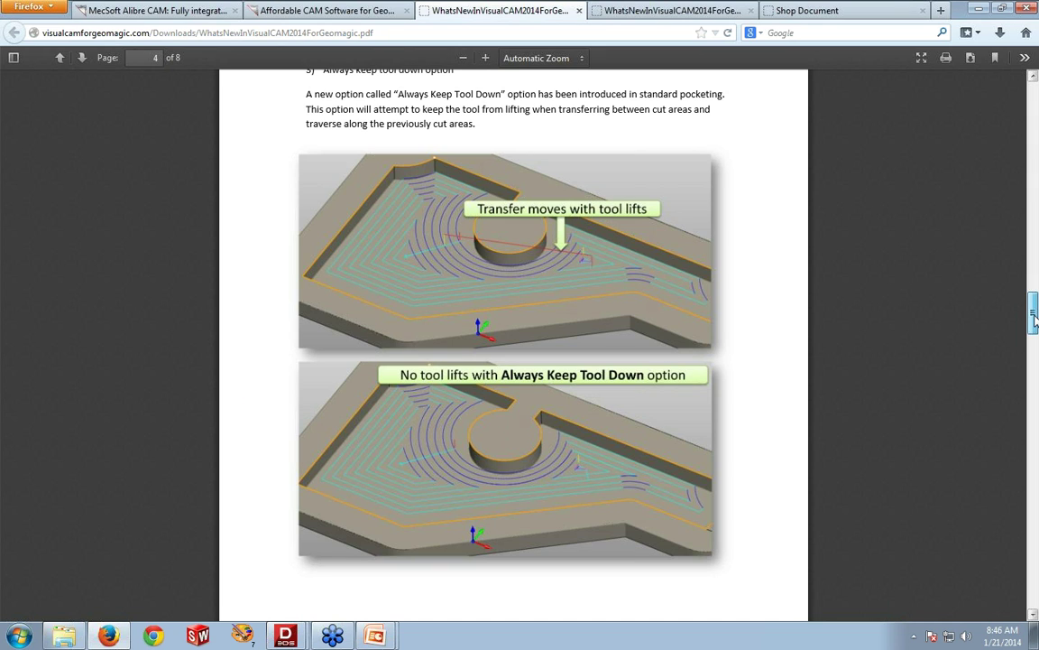
left_click_drag(1035, 320, 1036, 248)
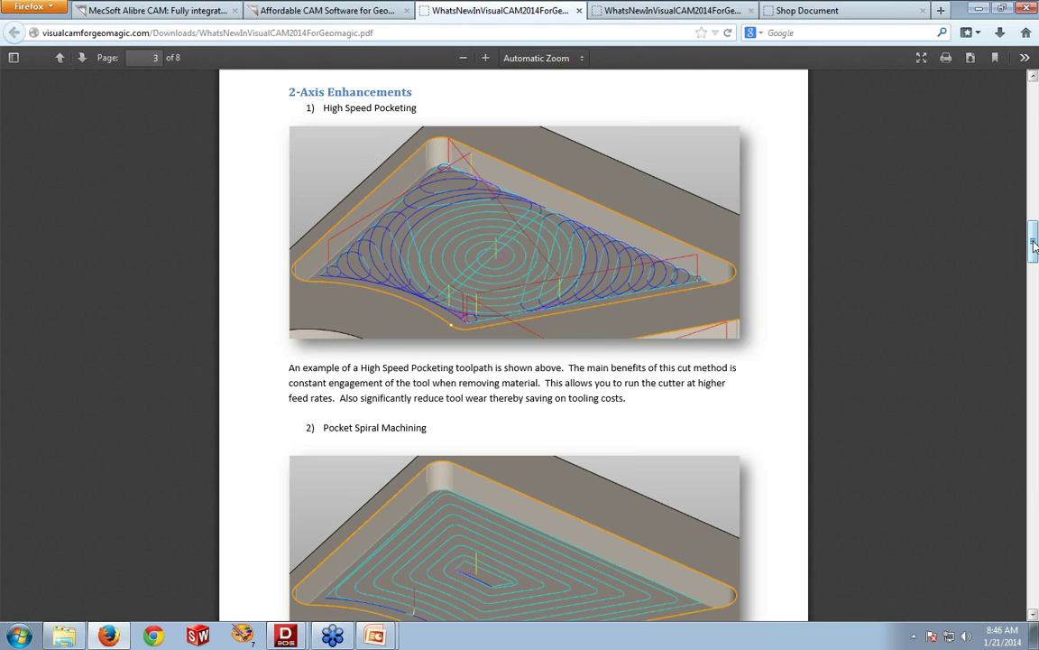
Step: Move back to General Enhancements on page 2, then forward past the 3-Axis and 4-Axis lists
left_click_drag(1035, 248, 1036, 195)
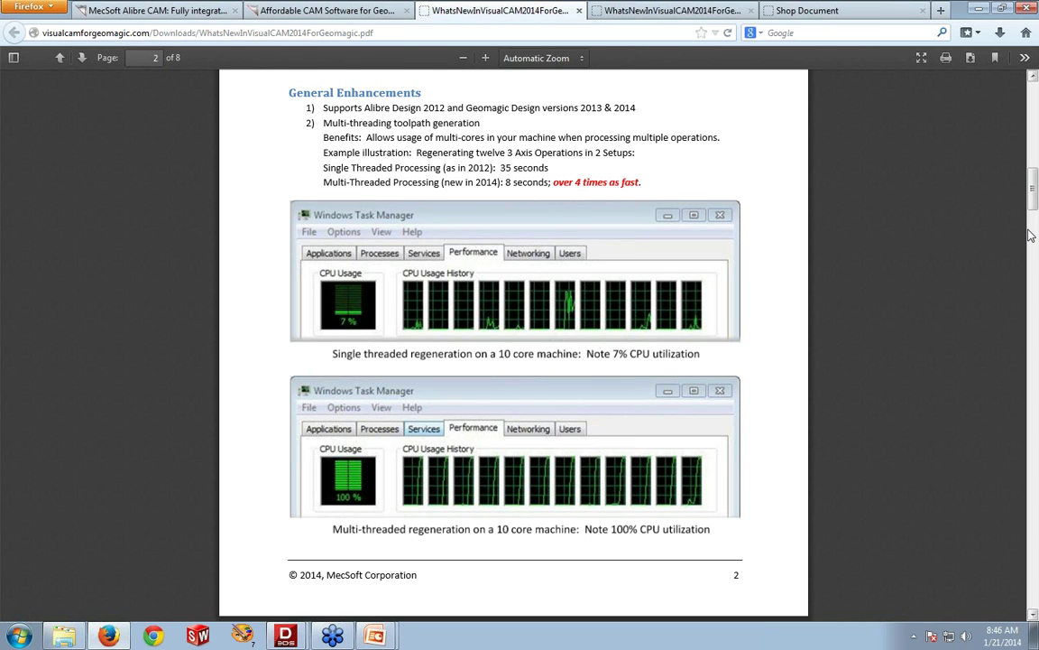
left_click(1034, 237)
left_click_drag(1034, 237, 1023, 406)
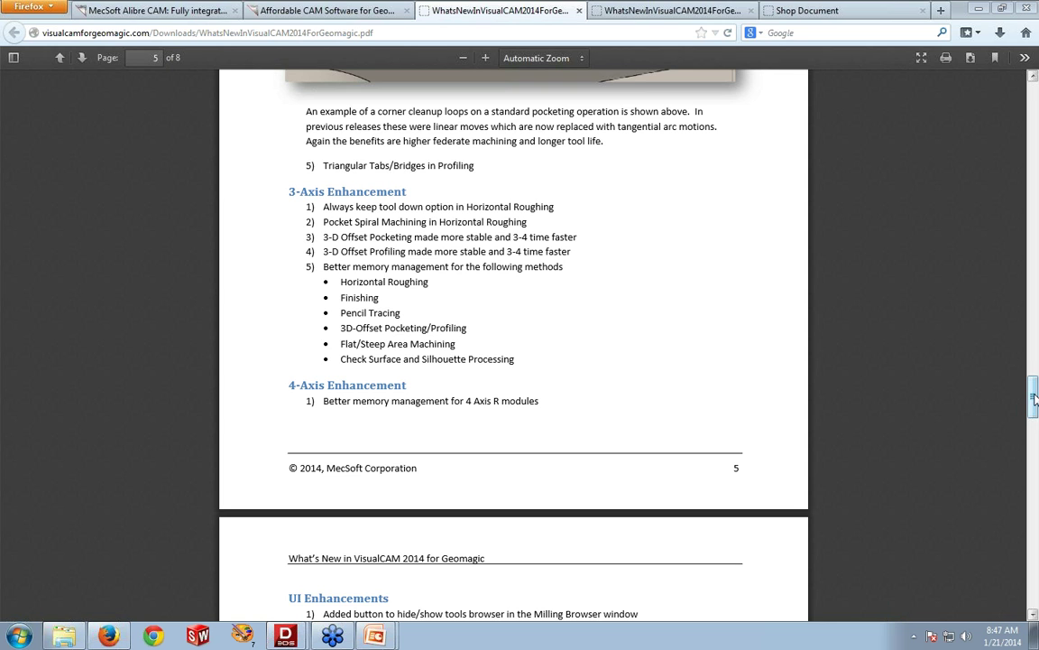
left_click_drag(1035, 397, 1033, 448)
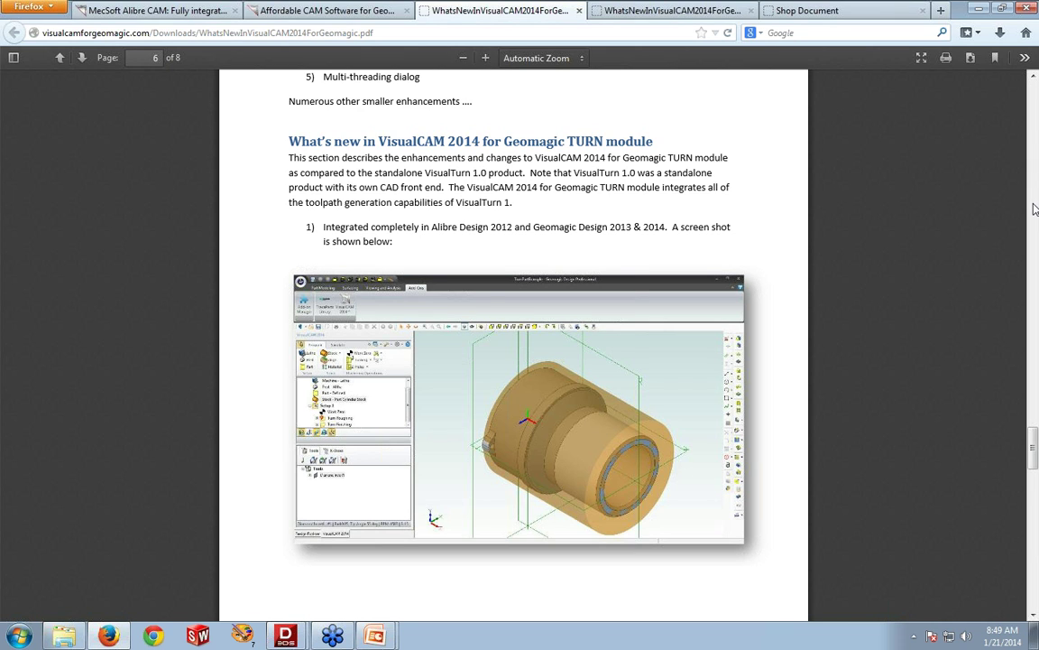
Step: Scroll the PDF back up to page 3's High Speed Pocketing and Pocket Spiral Machining examples
scroll(1035, 171, "up", 10)
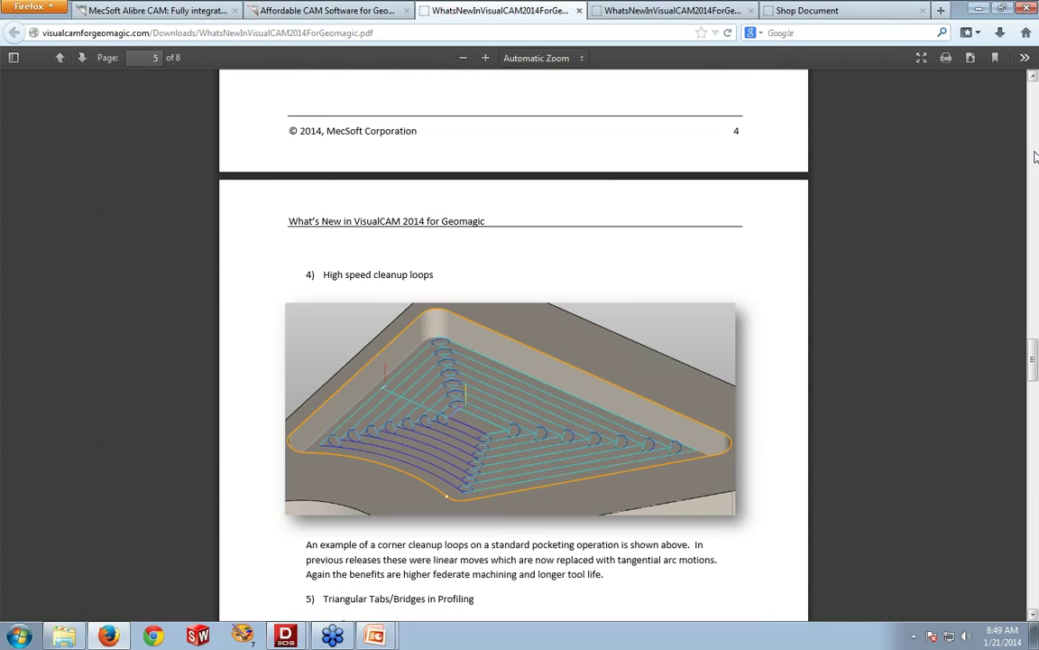
scroll(1035, 172, "up", 15)
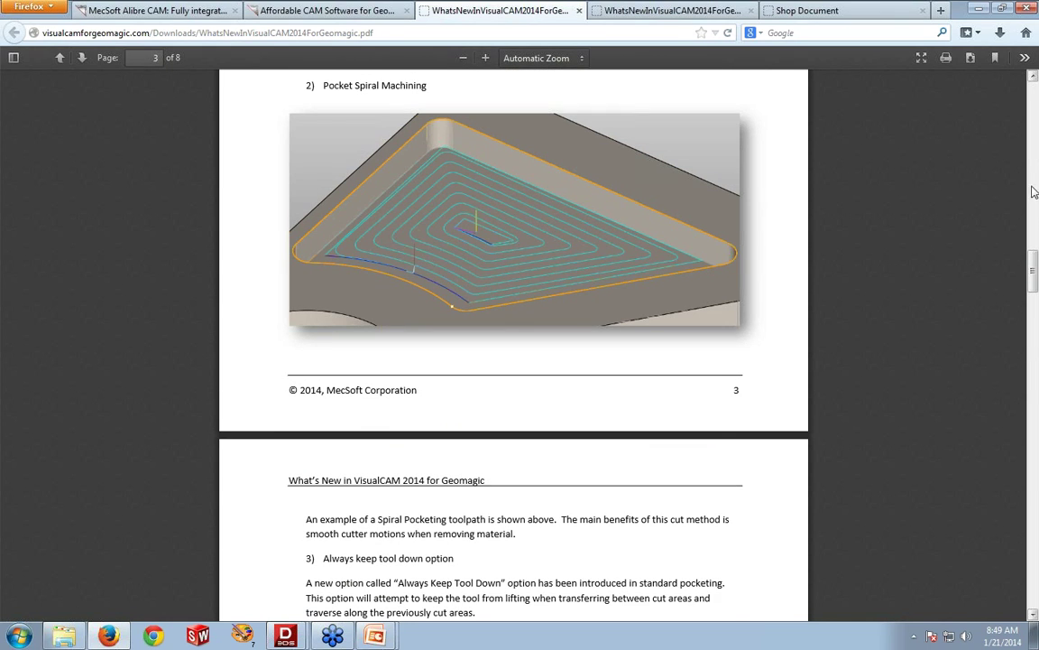
scroll(1035, 144, "up", 3)
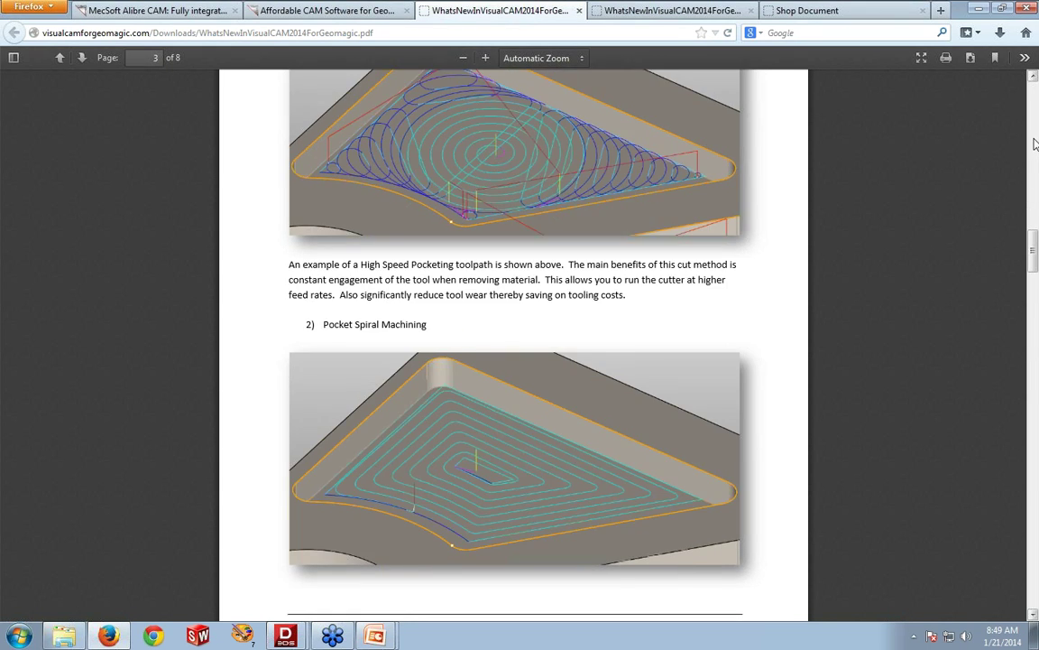
scroll(1035, 144, "up", 3)
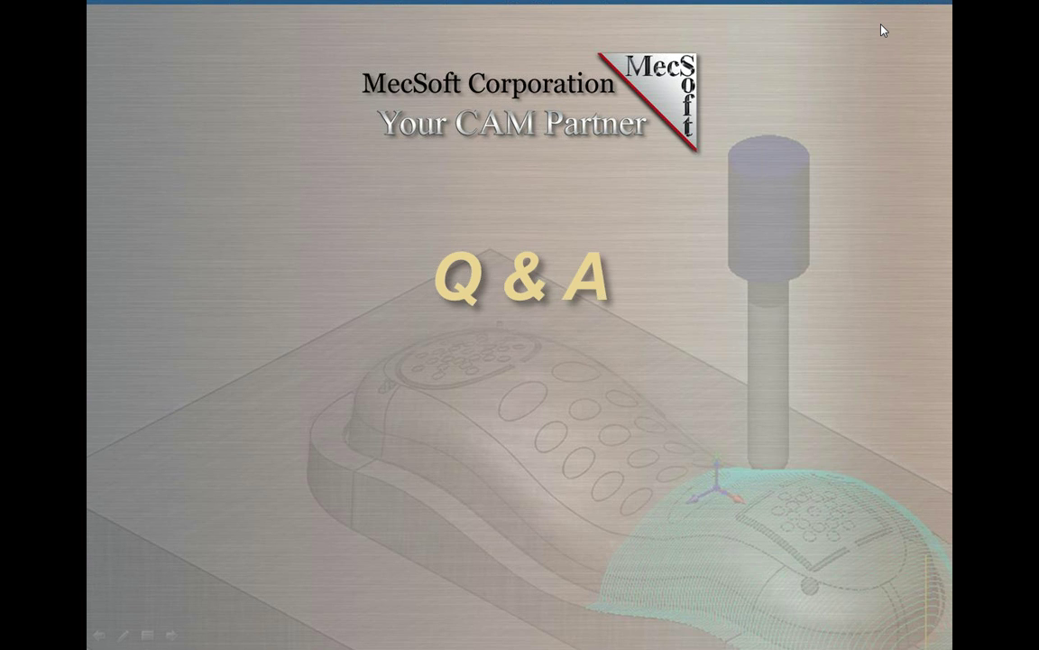
Step: Advance the slideshow from Q & A through Wrap Up to the Follow MecSoft slide
key("Right")
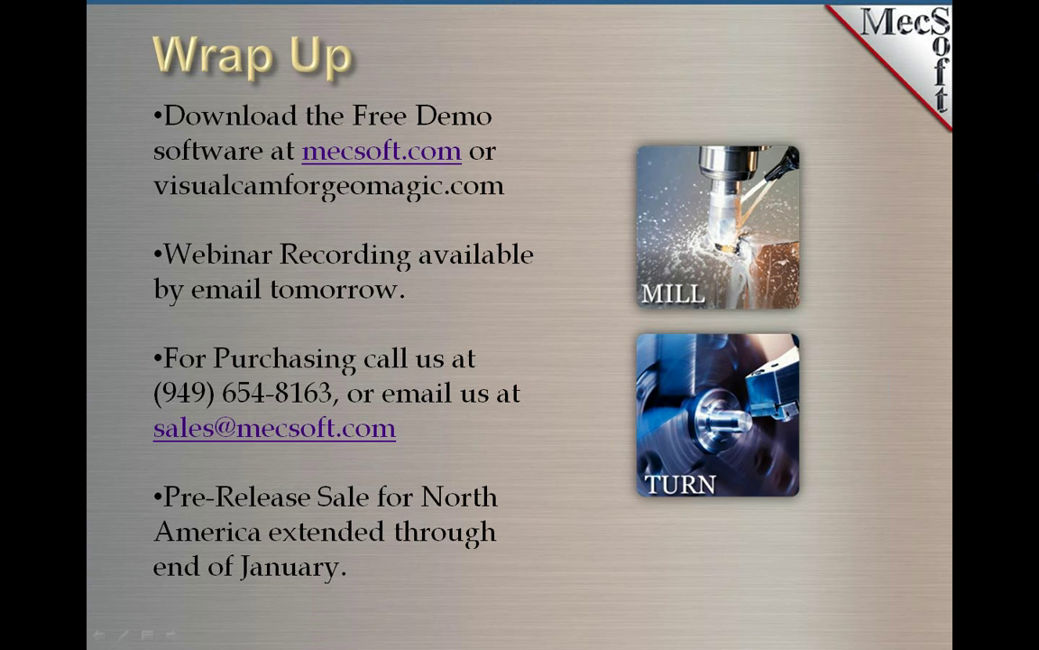
key("Right")
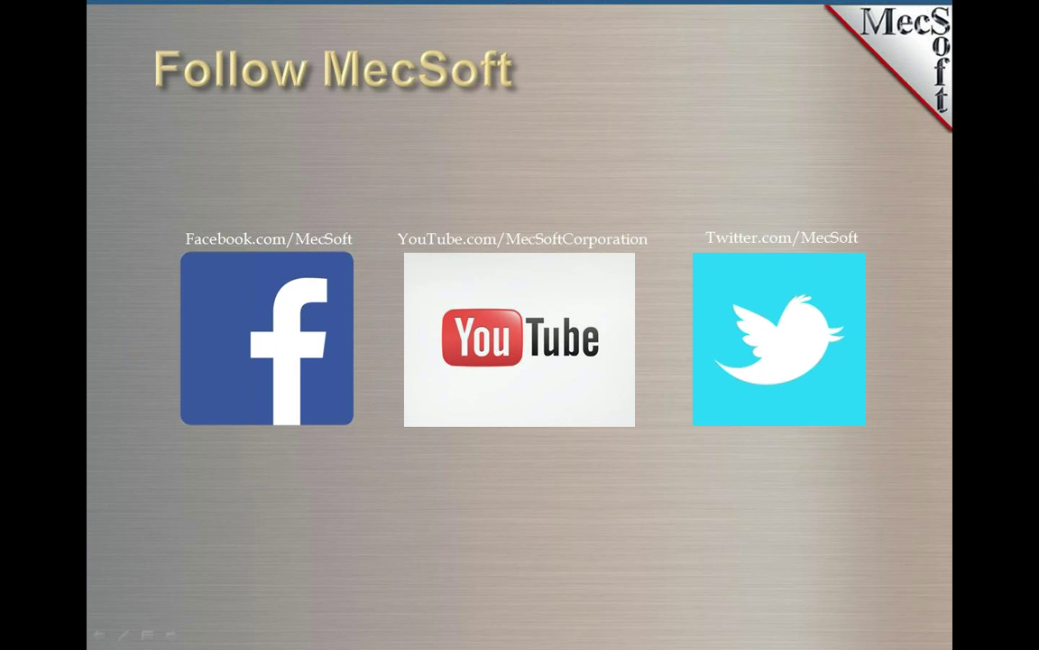